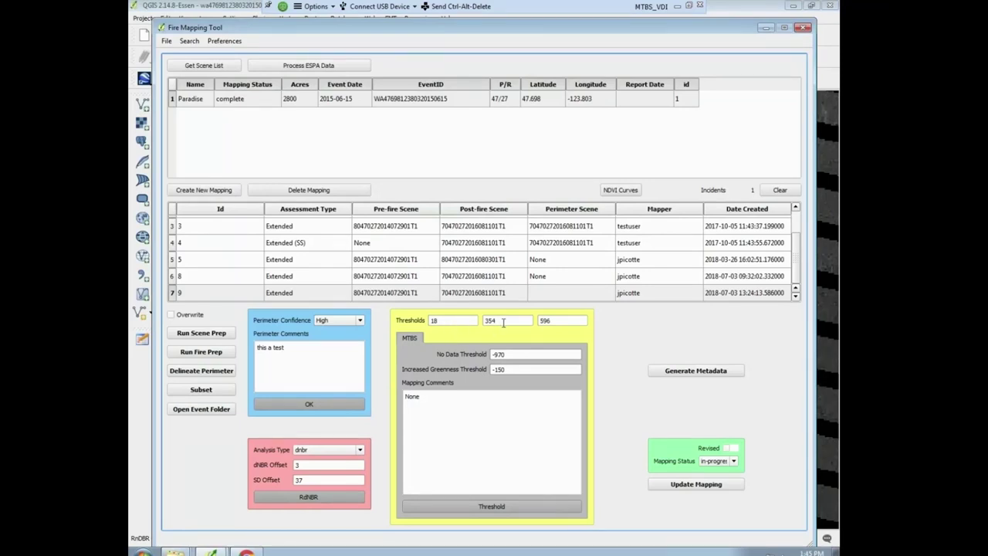
Check the severity, no data and increased greenness thresholds of the Paradise mapping and run the MTBS Threshold process.
click(556, 320)
click(617, 334)
click(538, 354)
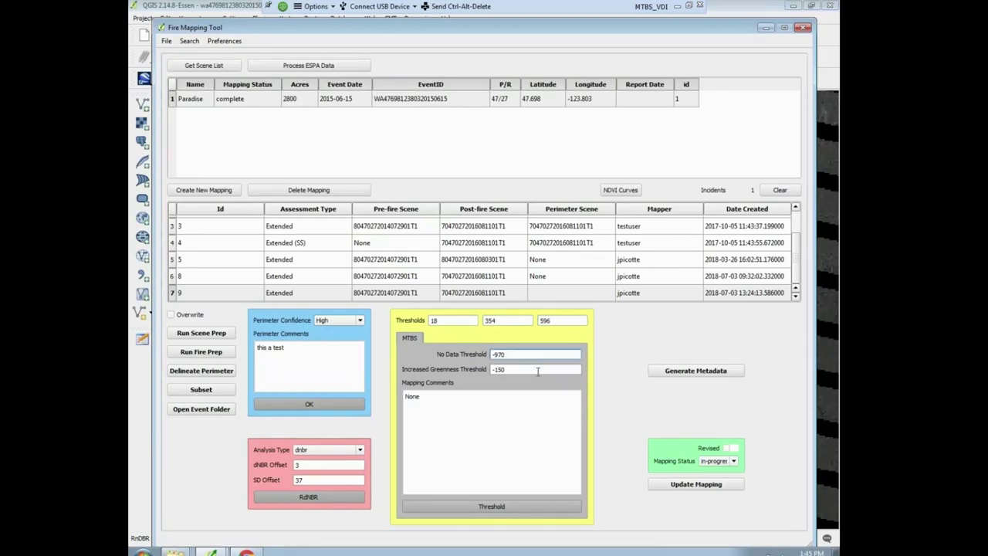
click(513, 369)
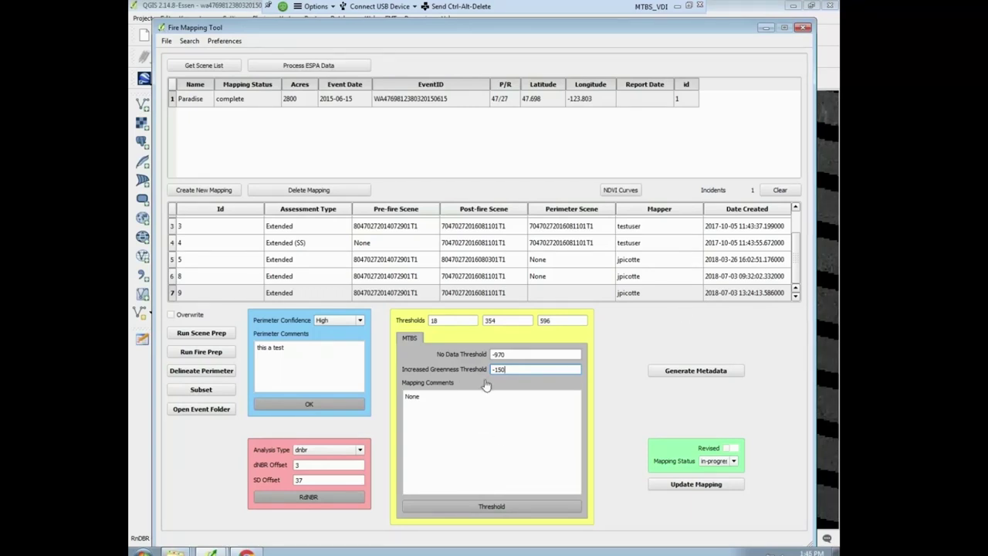
click(498, 507)
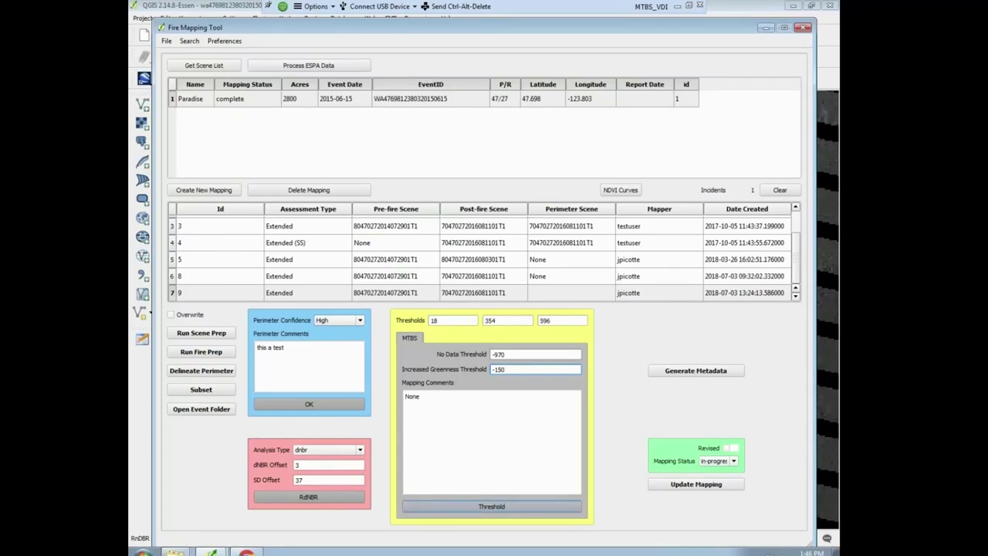
click(501, 508)
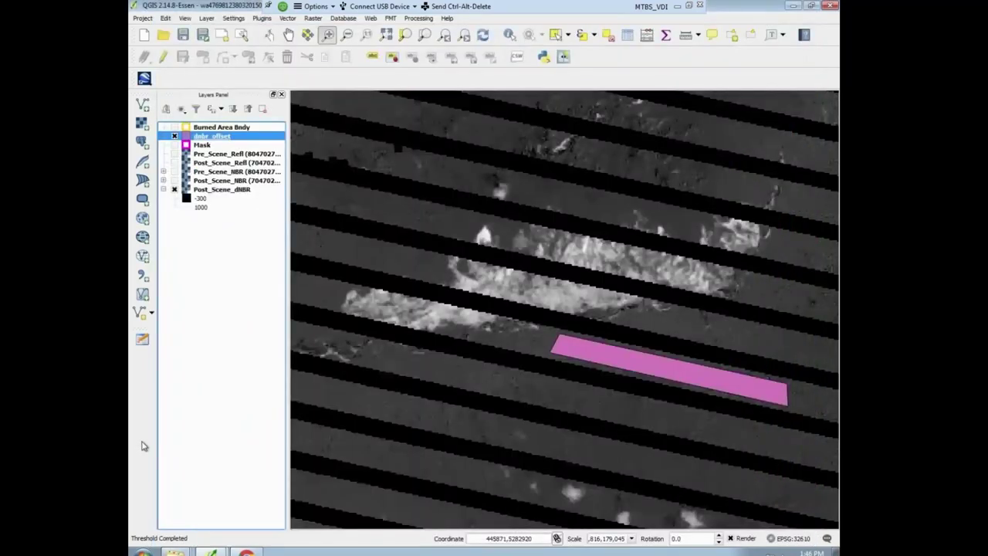
Remove the dnbr_offset layer from the project and save the project.
right_click(216, 137)
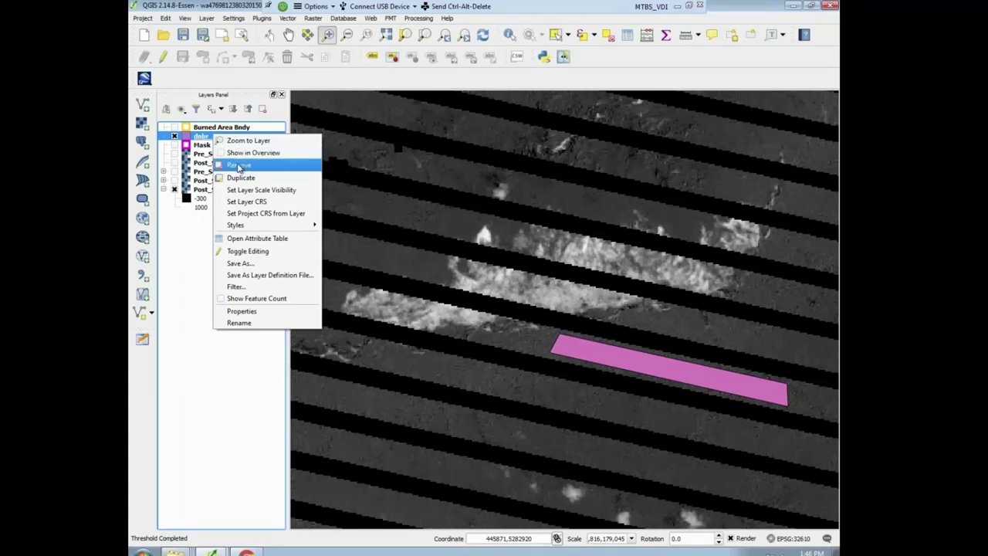
click(239, 166)
click(454, 292)
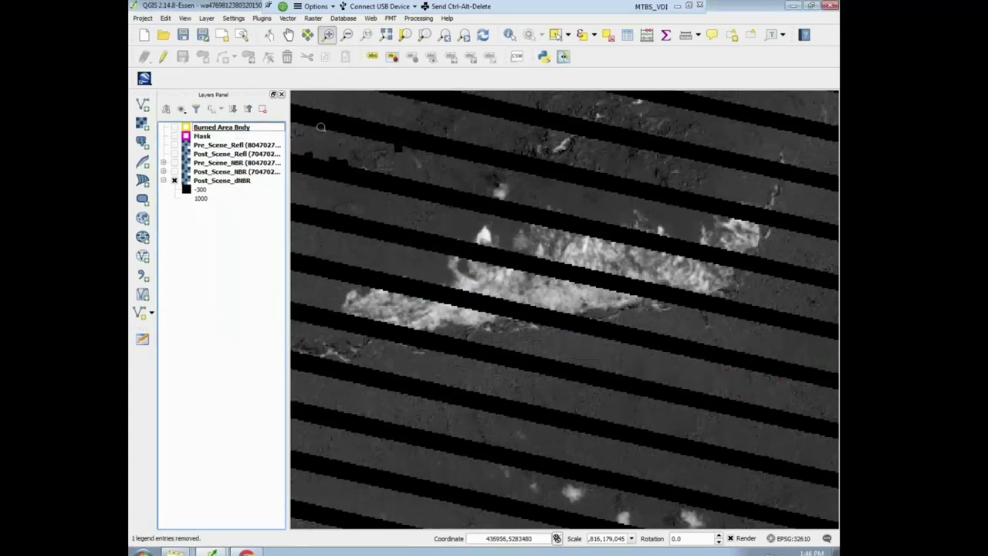
click(183, 34)
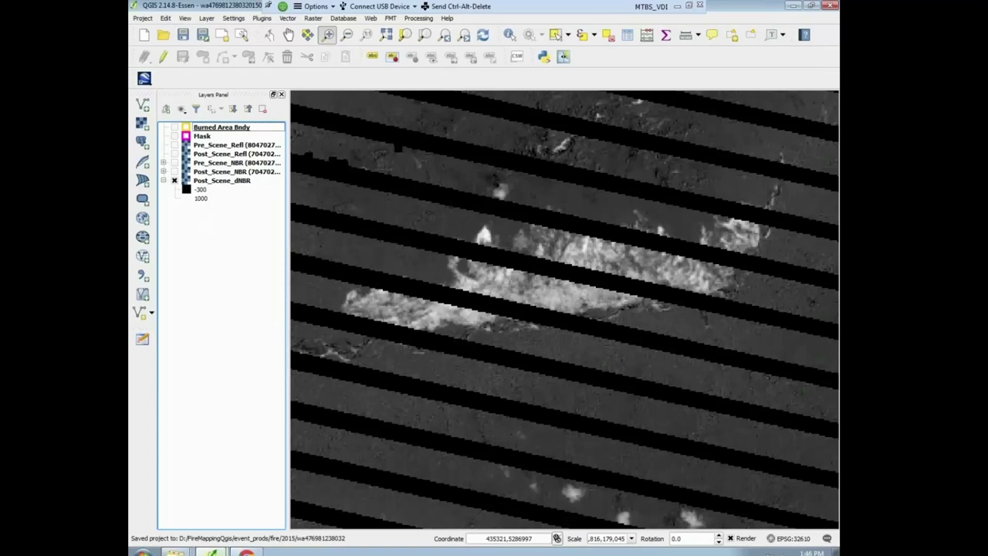
Add the dnbr6.tif raster from the mtbs_9 folder above the Burned Area Bndy layer and open its layer properties.
right_click(175, 552)
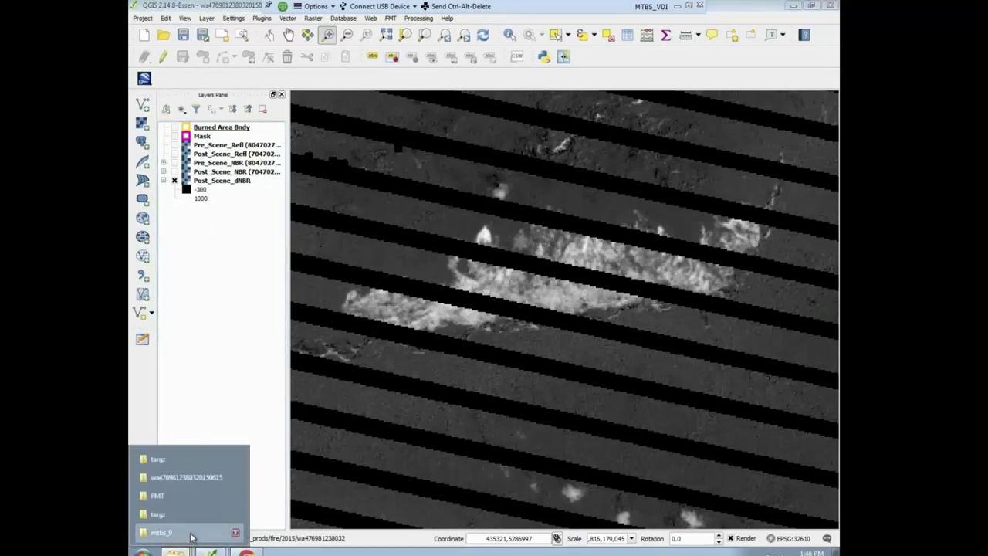
click(192, 535)
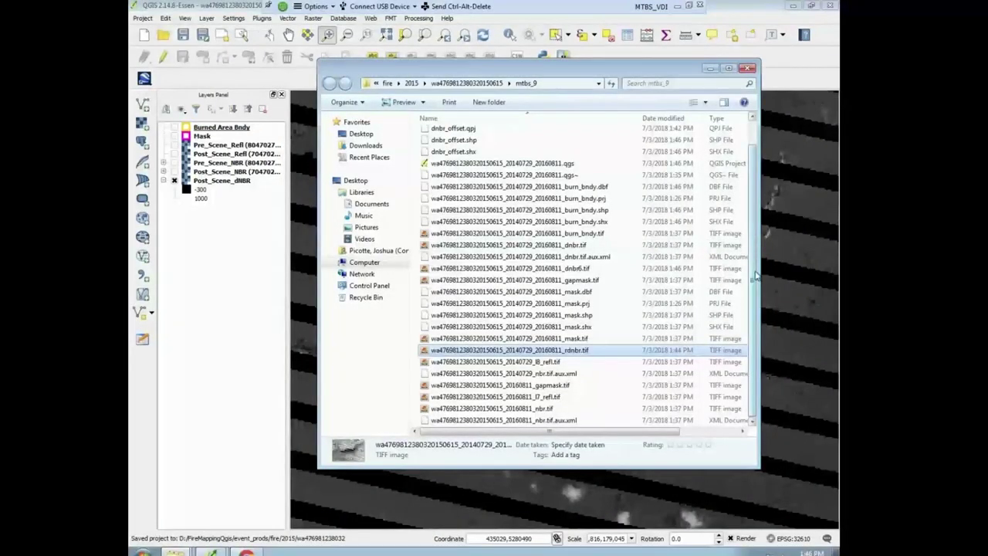
click(562, 271)
drag(340, 212, 214, 131)
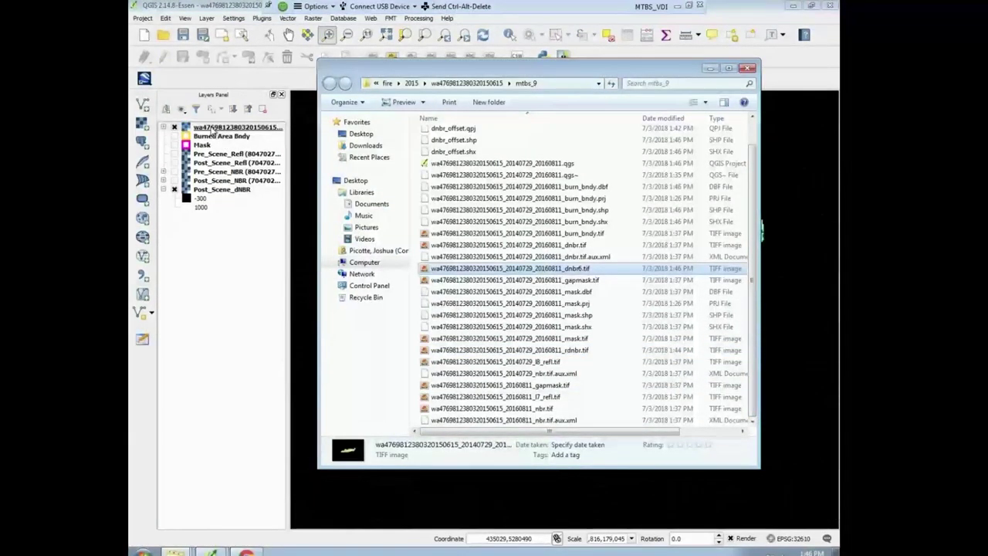
click(222, 320)
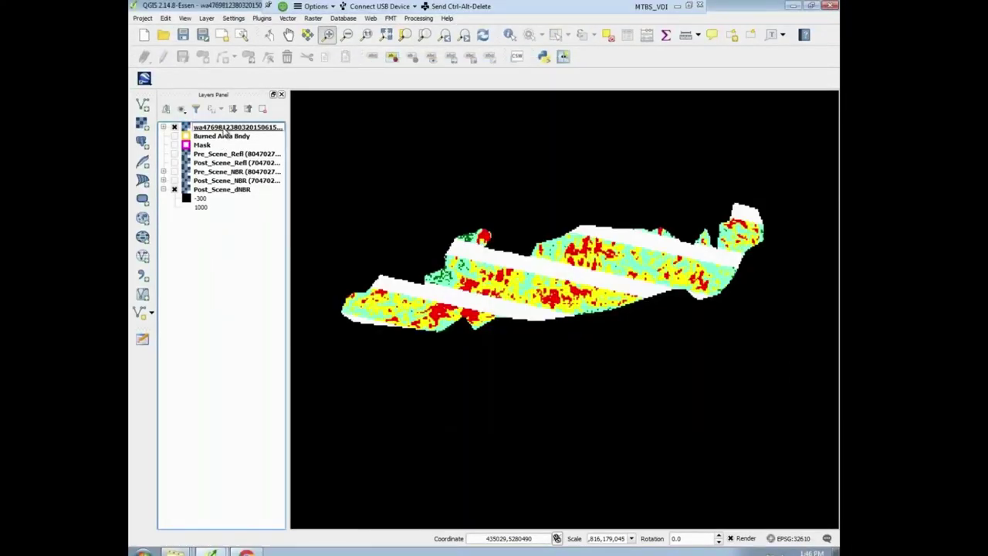
double_click(225, 130)
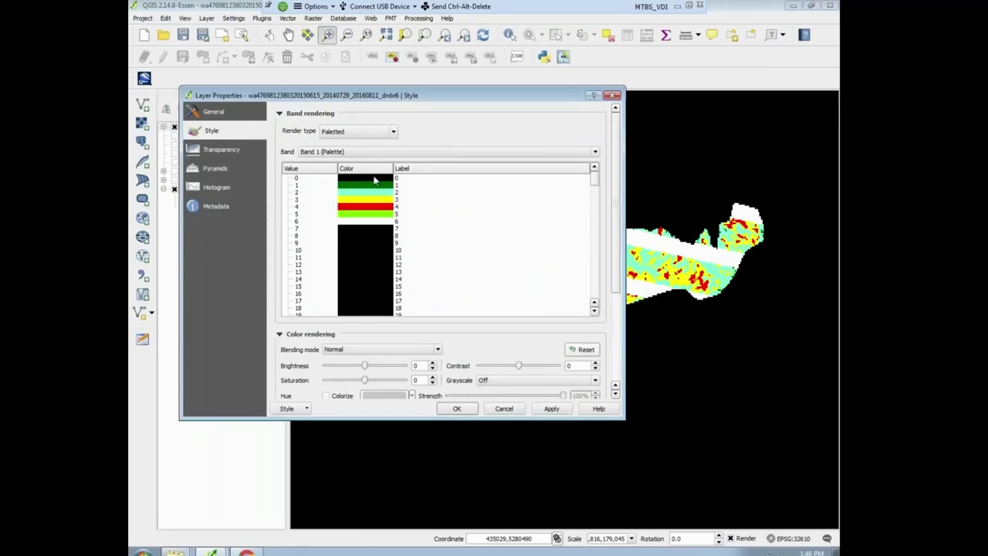
click(371, 180)
double_click(357, 182)
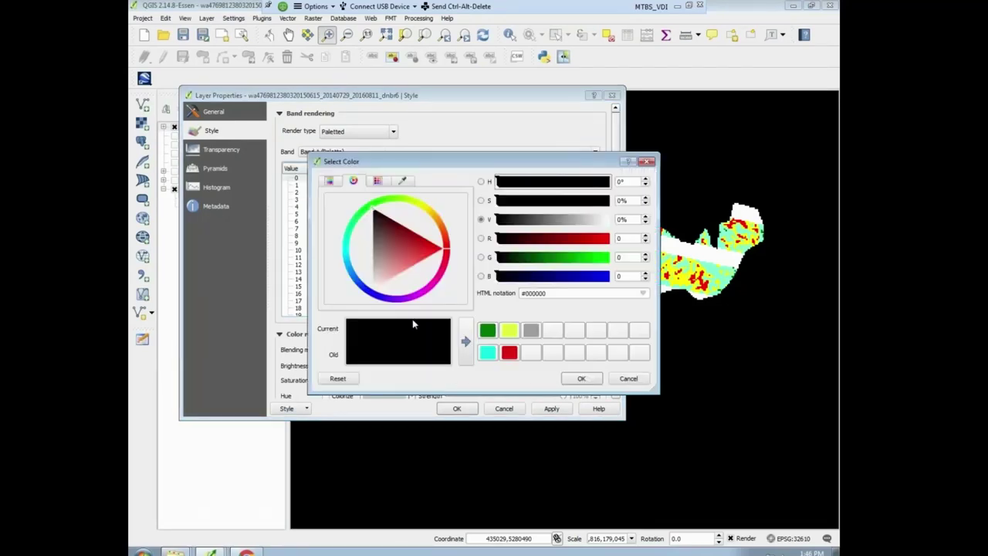
click(646, 162)
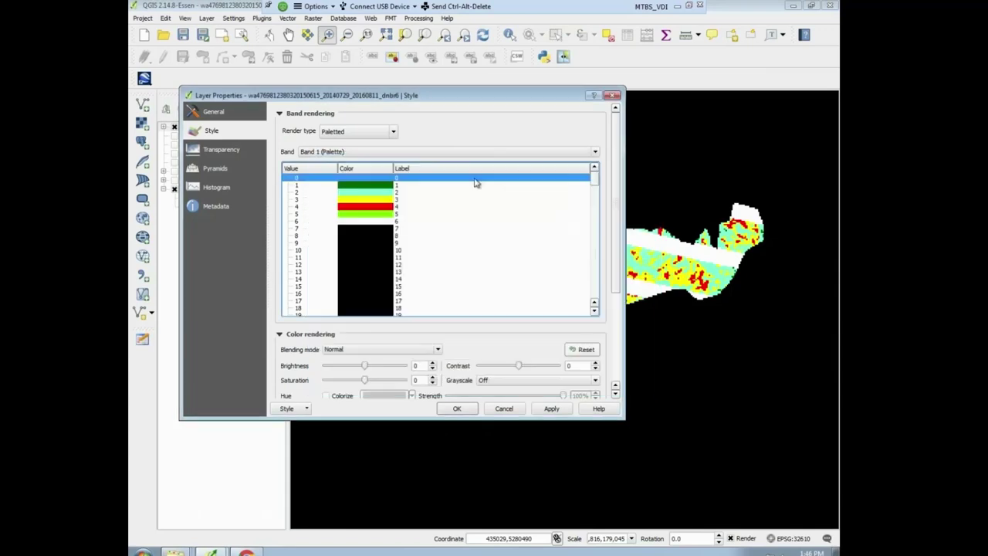
double_click(359, 183)
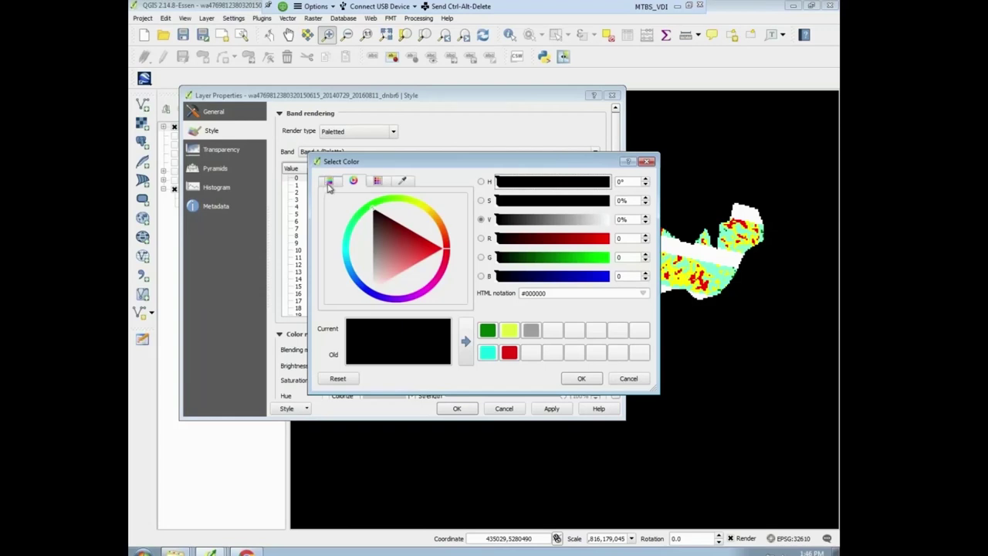
click(328, 183)
click(353, 183)
click(647, 162)
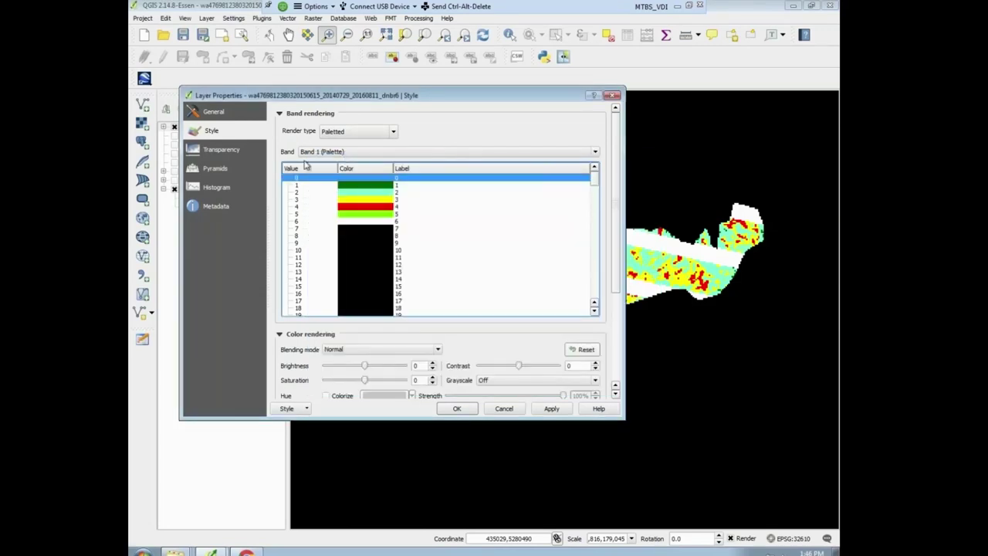
Set the dnbr6 layer's additional no data value to 0 and apply the transparency.
click(226, 150)
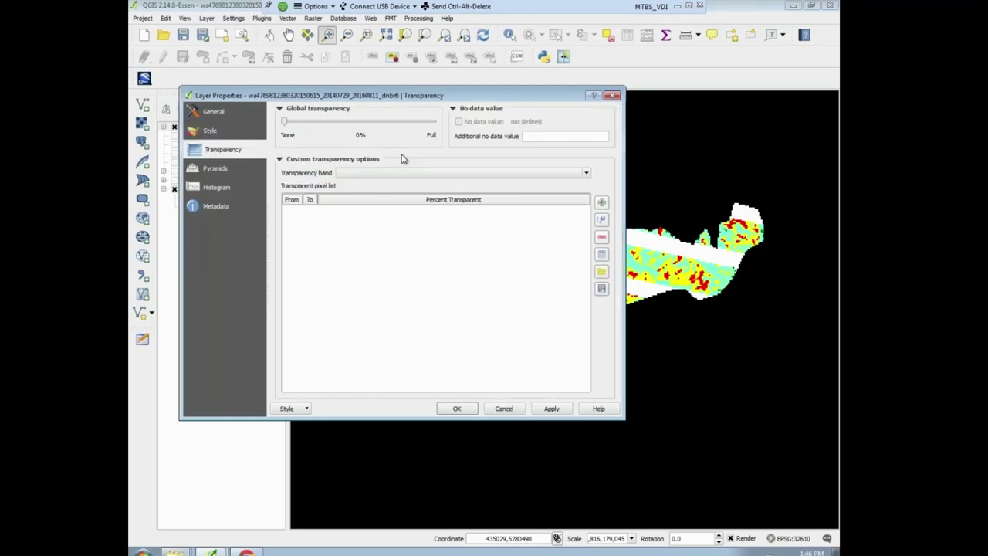
click(566, 138)
text(0)
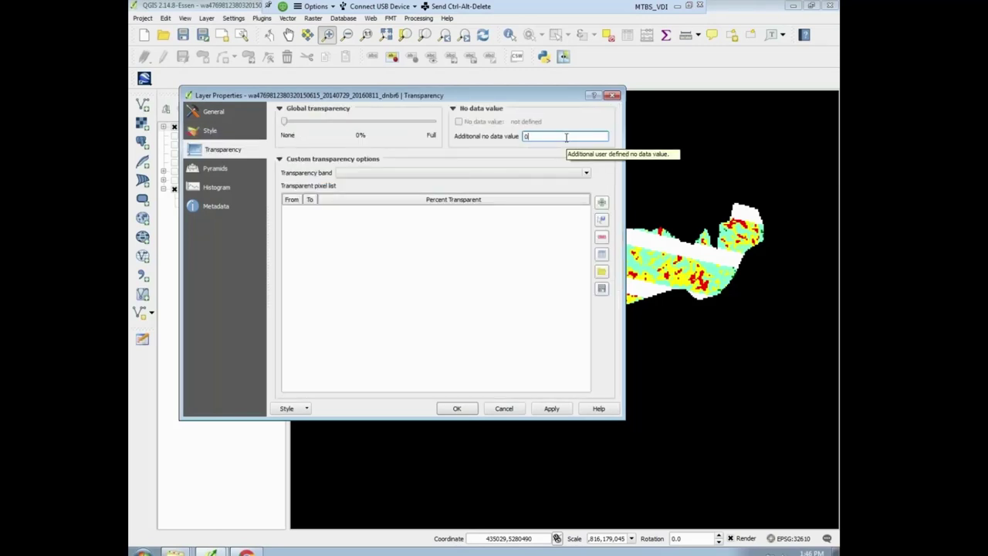
click(557, 409)
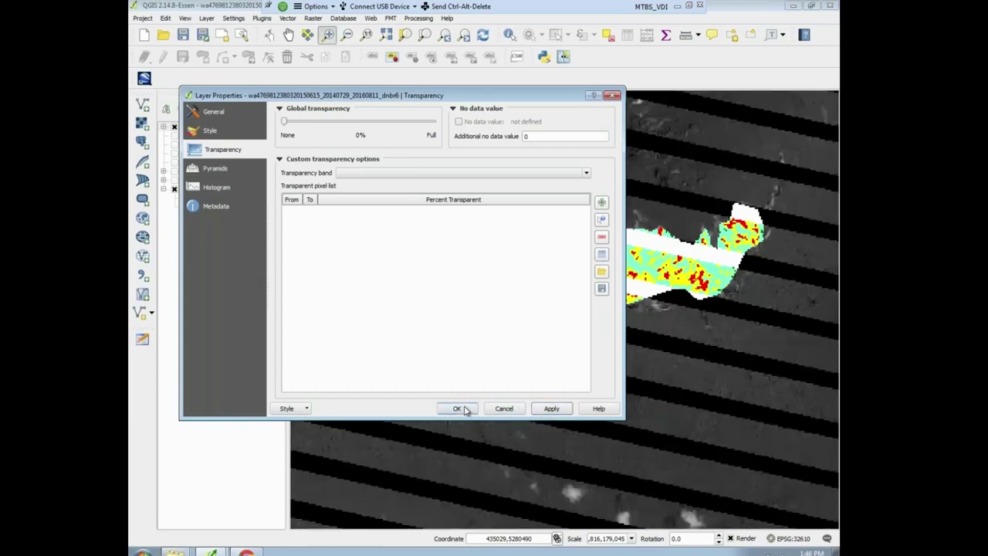
click(457, 409)
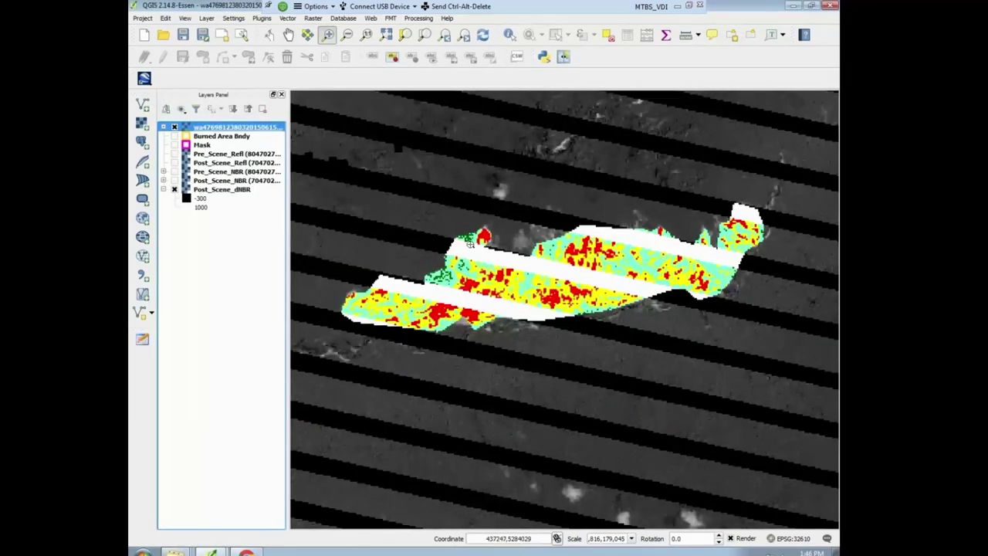
Show the Post_Scene_Refl layer and switch the dnbr6 layer off and on to compare the severity classes with the imagery.
click(175, 162)
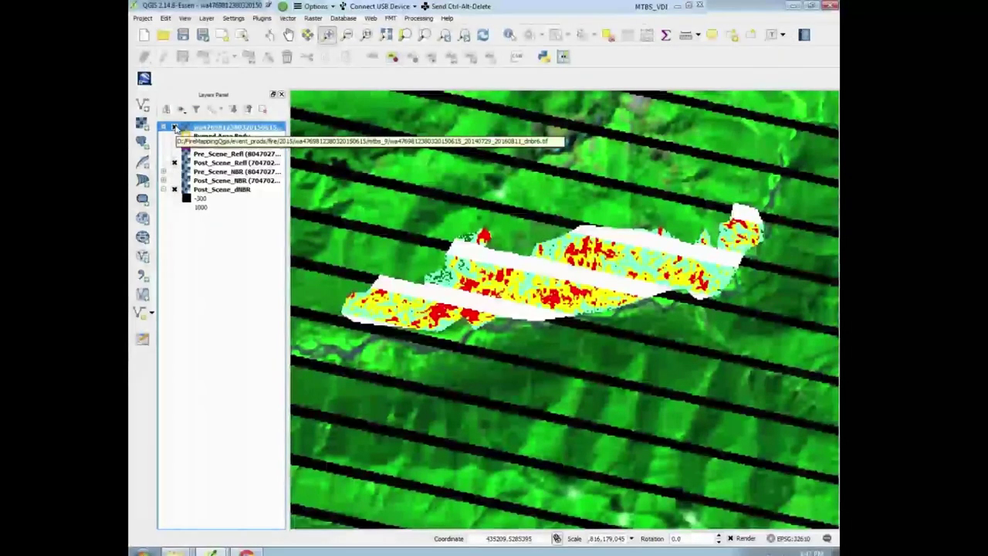
click(175, 127)
click(175, 127)
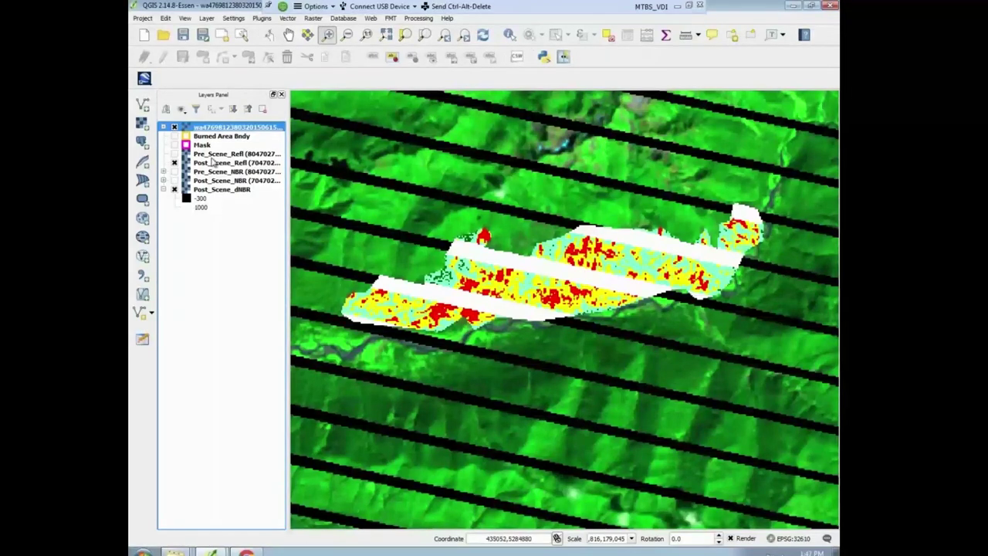
click(175, 126)
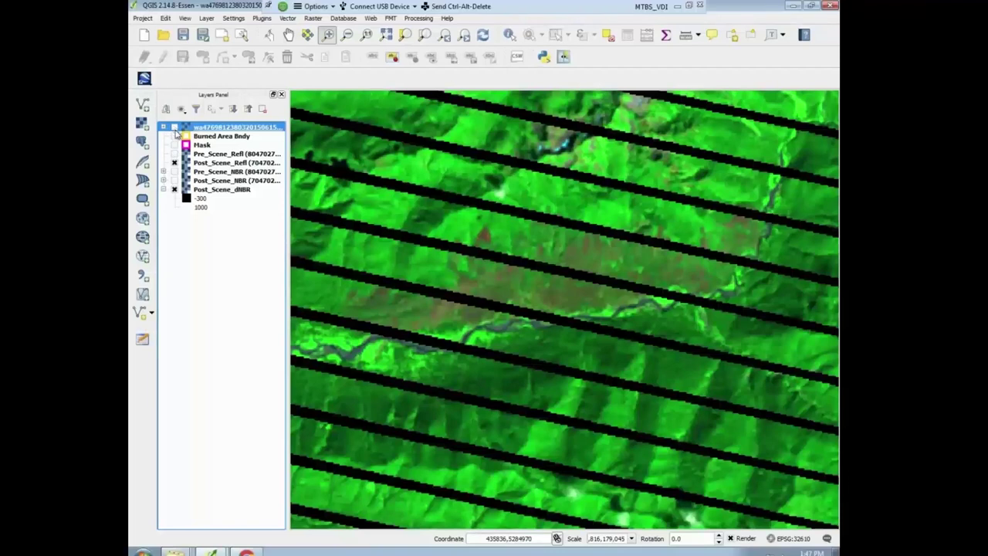
click(175, 127)
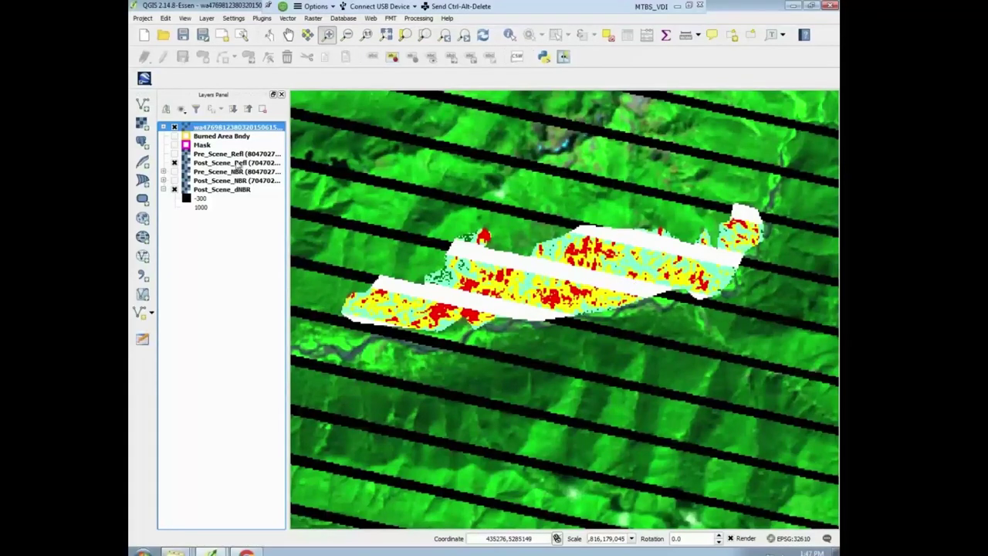
click(174, 126)
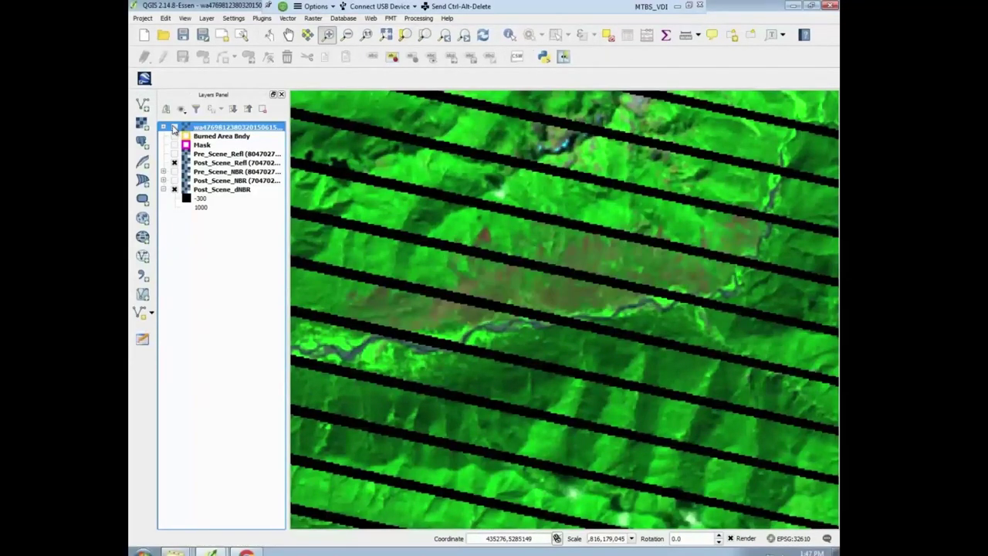
click(174, 127)
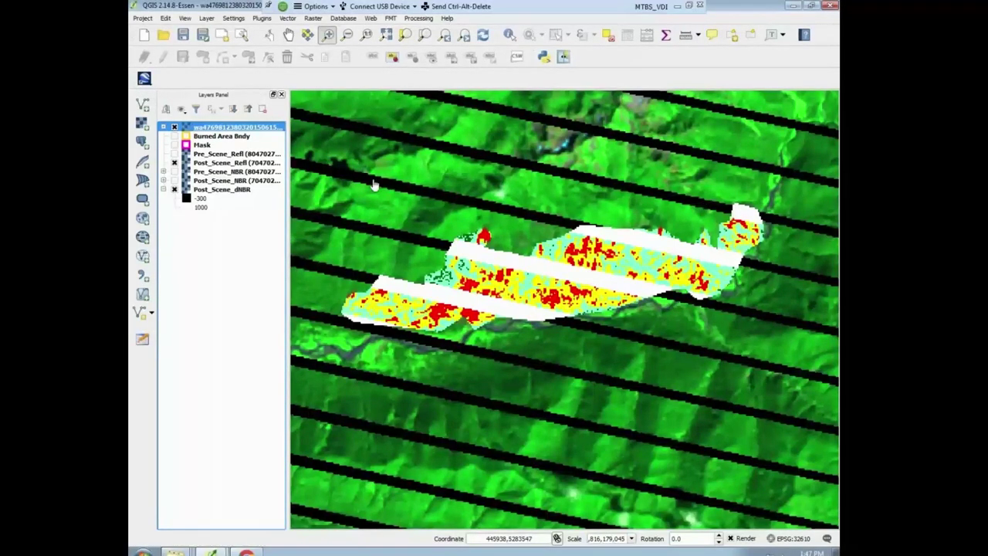
Move the dnbr6 layer below Post_Scene_dNBR and switch to the Fire Mapping Tool window.
right_click(230, 132)
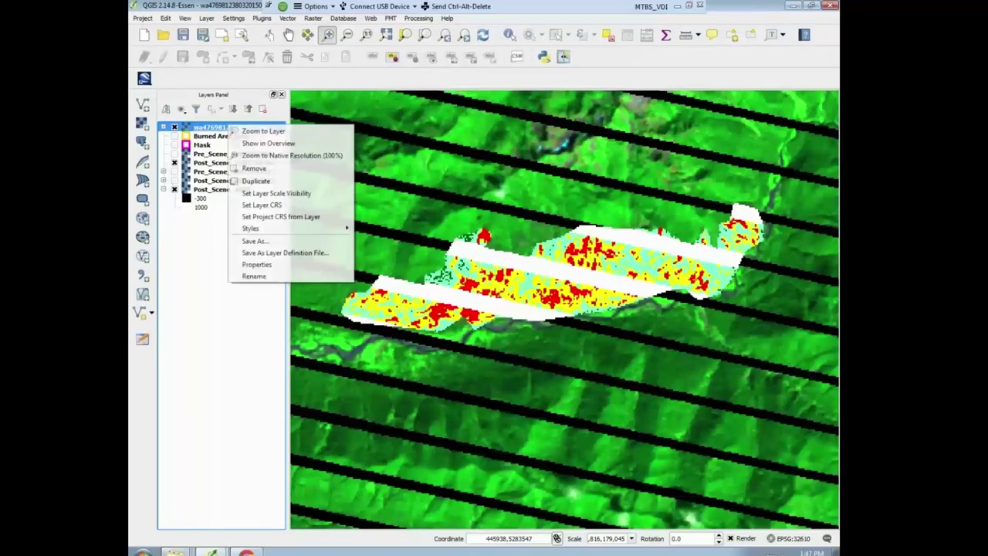
mouse_move(189, 130)
mouse_down()
mouse_move(195, 246)
mouse_move(194, 220)
mouse_up()
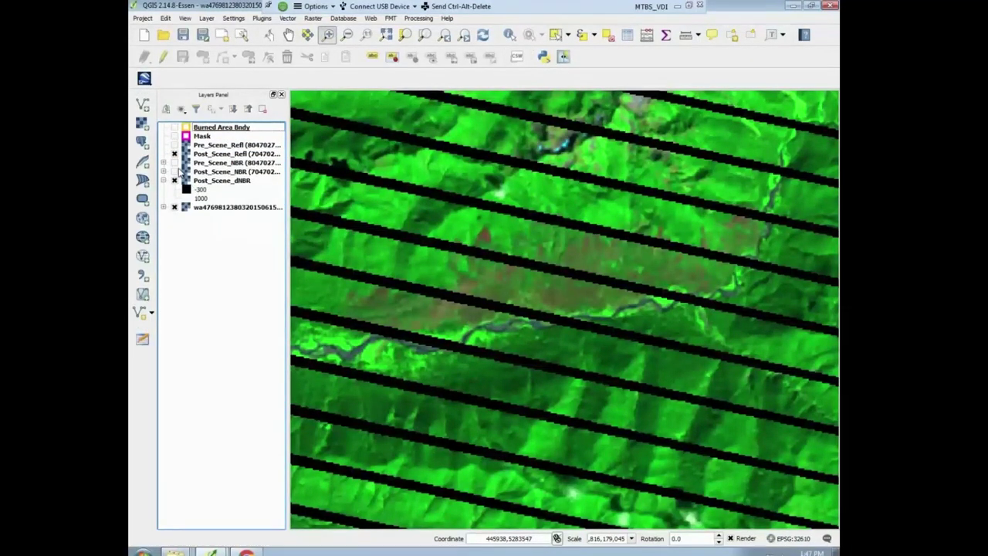
right_click(174, 553)
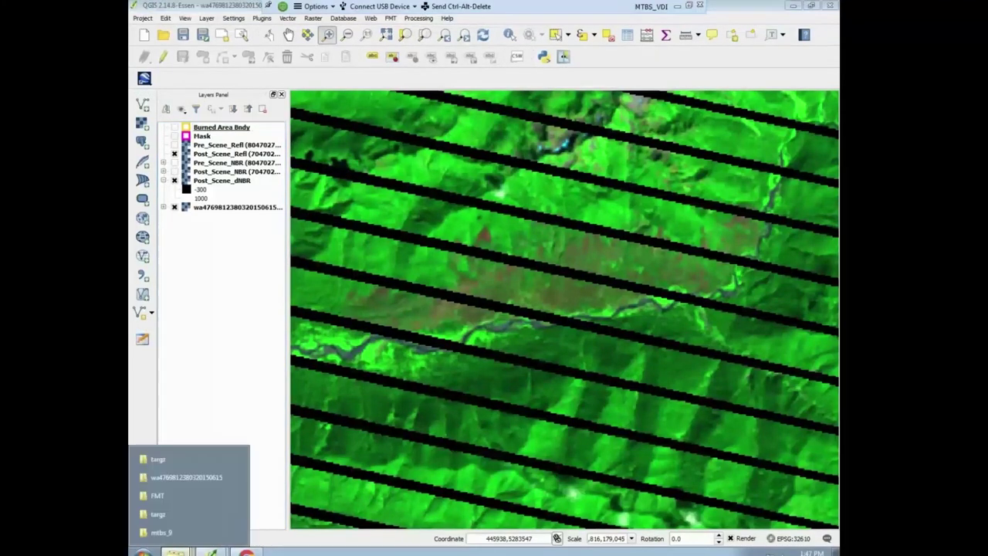
mouse_move(210, 553)
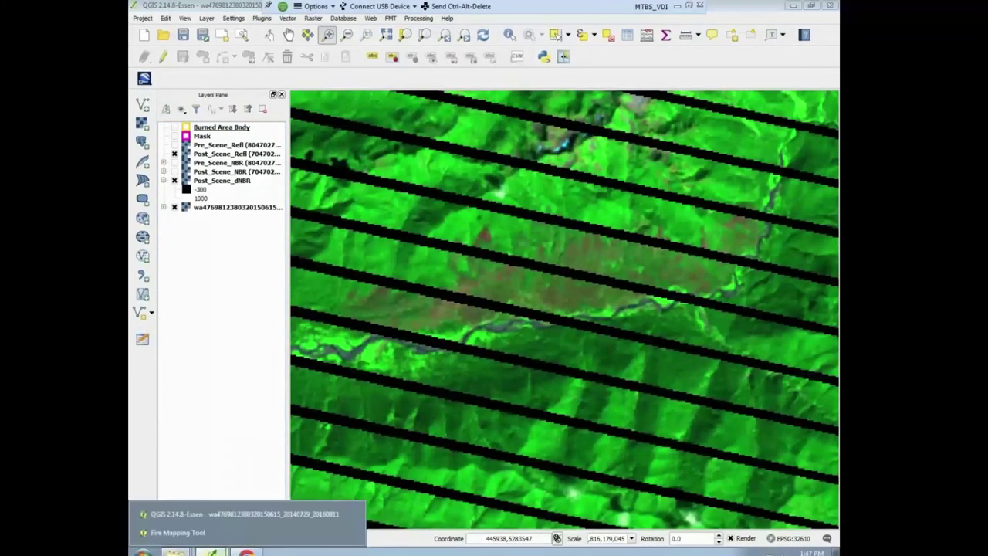
click(182, 533)
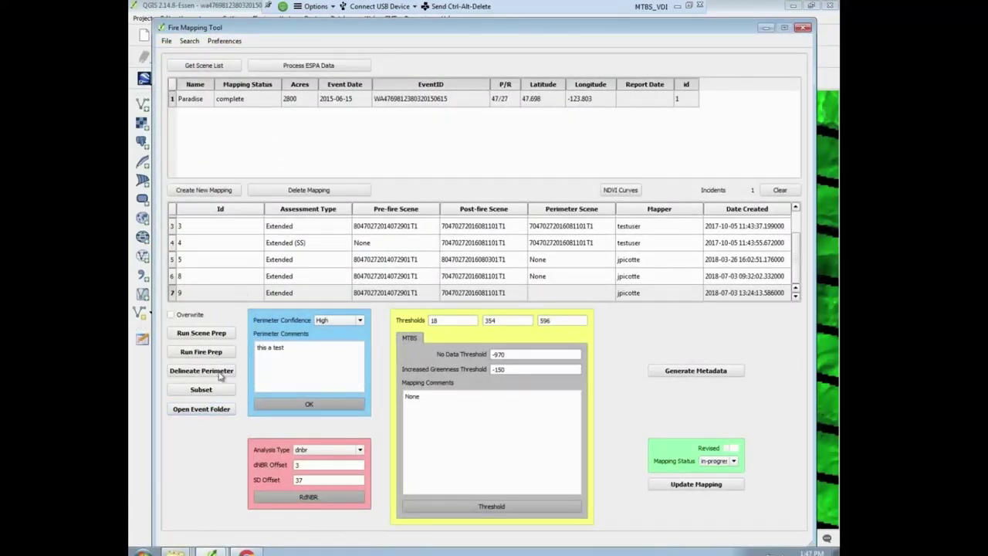
Bring up the mtbs_9 folder and select both the dnbr.tif and rdnbr.tif rasters.
mouse_move(176, 550)
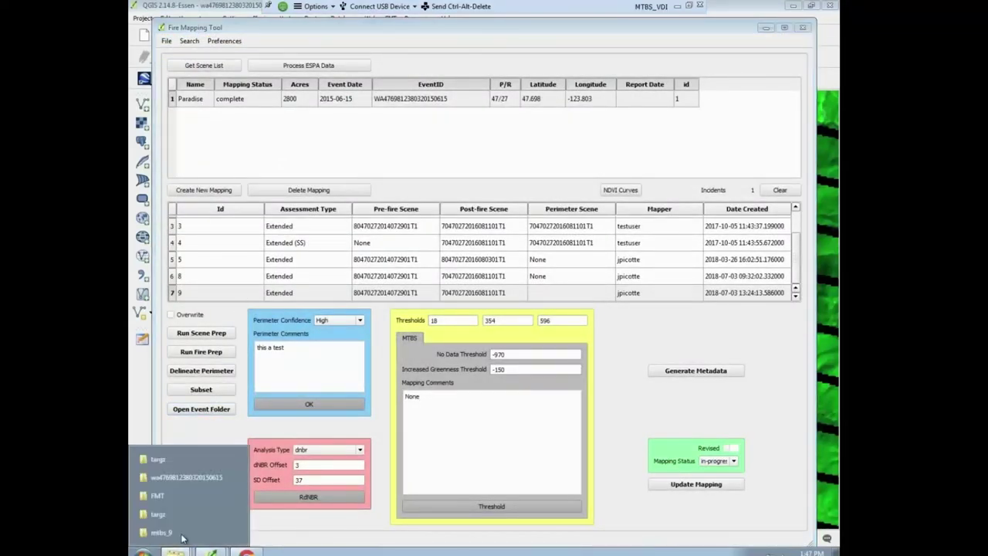
click(214, 503)
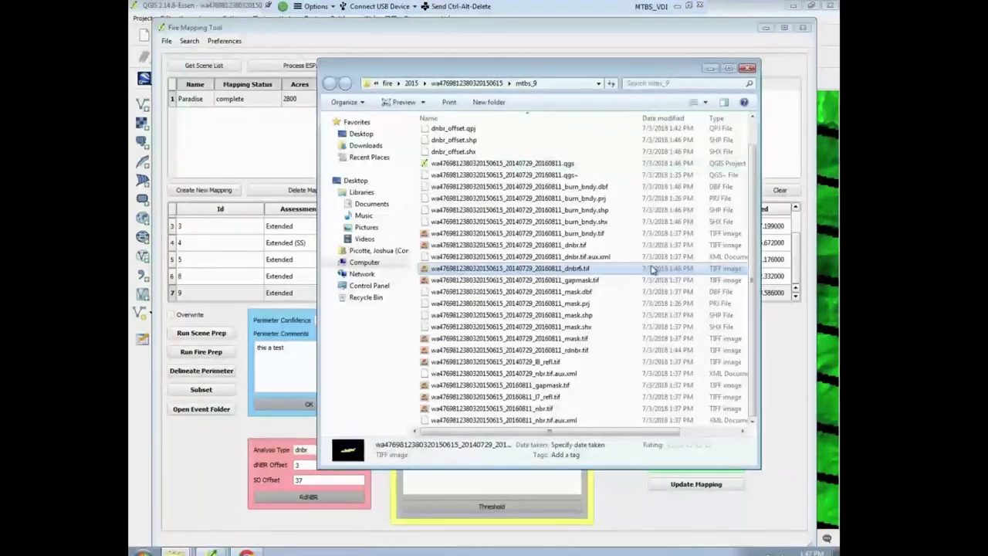
click(569, 245)
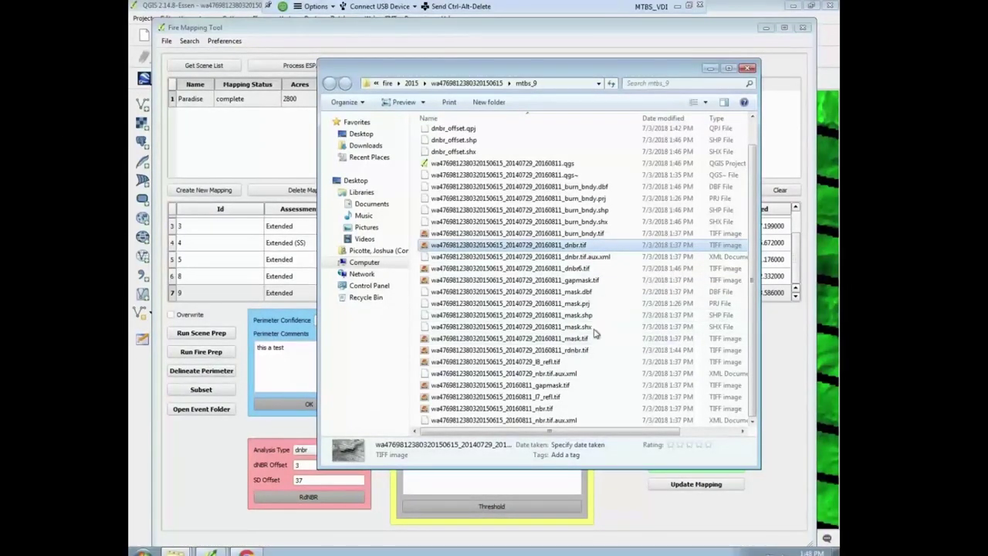
ctrl+click(546, 351)
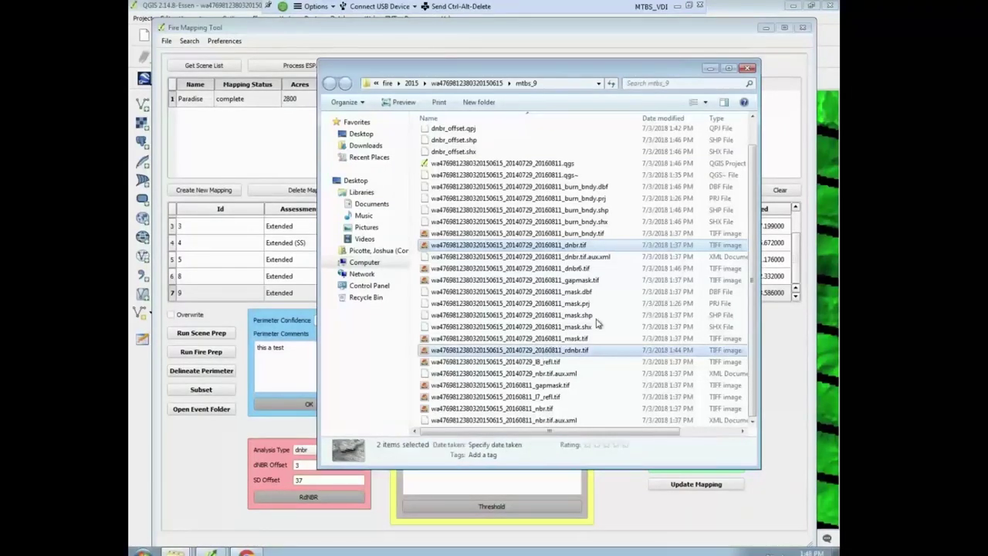
Load the selected dnbr and rdnbr rasters together with 20160811_nbr.tif into QGIS, and widen the layer list to fit their full names.
ctrl+click(539, 397)
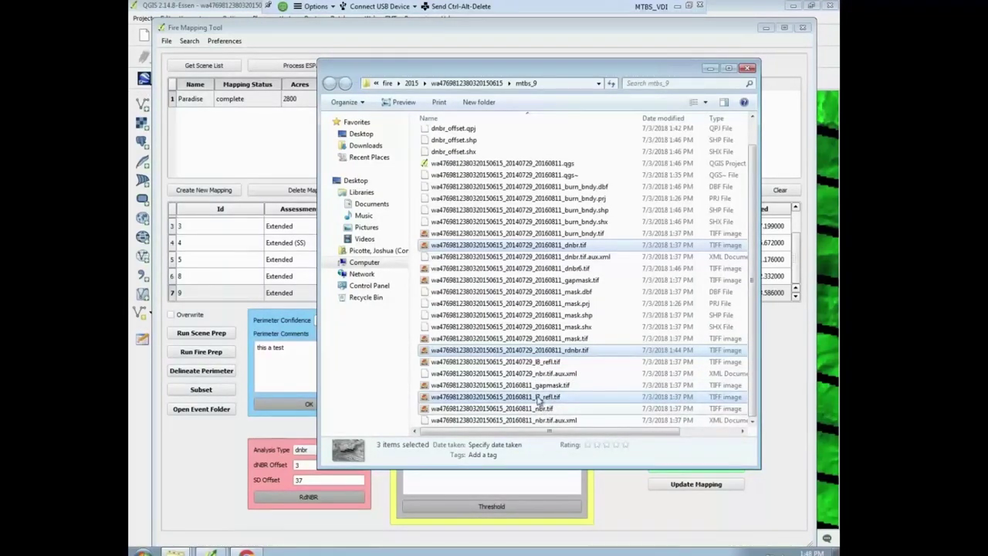
ctrl+click(540, 408)
ctrl+click(547, 397)
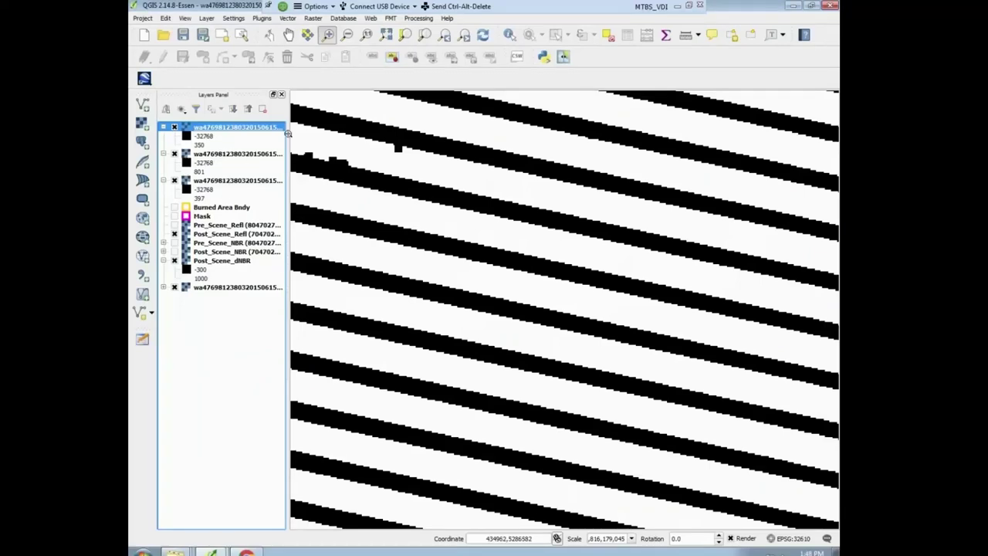
drag(287, 135, 289, 134)
drag(377, 125, 392, 125)
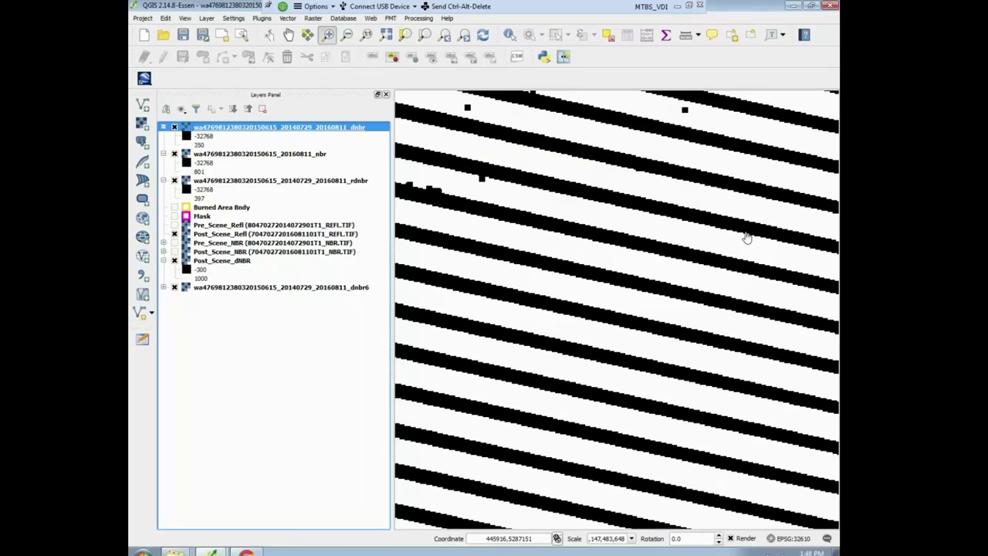
Set the render type of the new dnbr layer to Singleband pseudocolor.
right_click(264, 130)
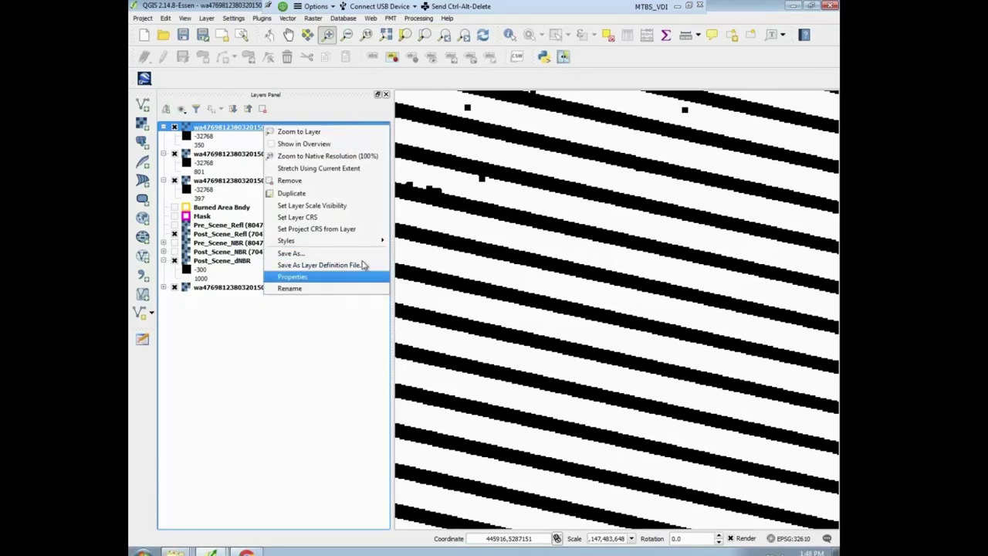
click(292, 277)
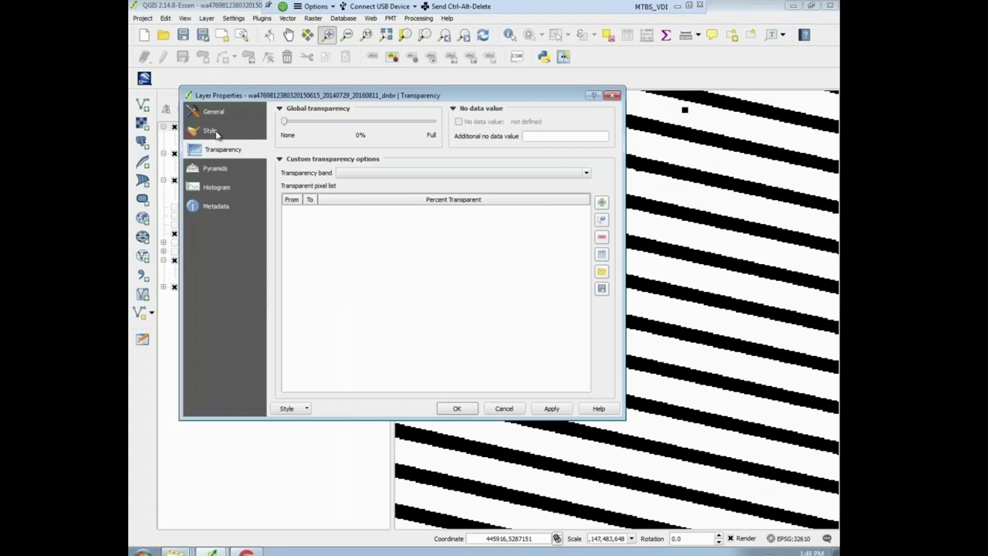
click(210, 130)
click(357, 132)
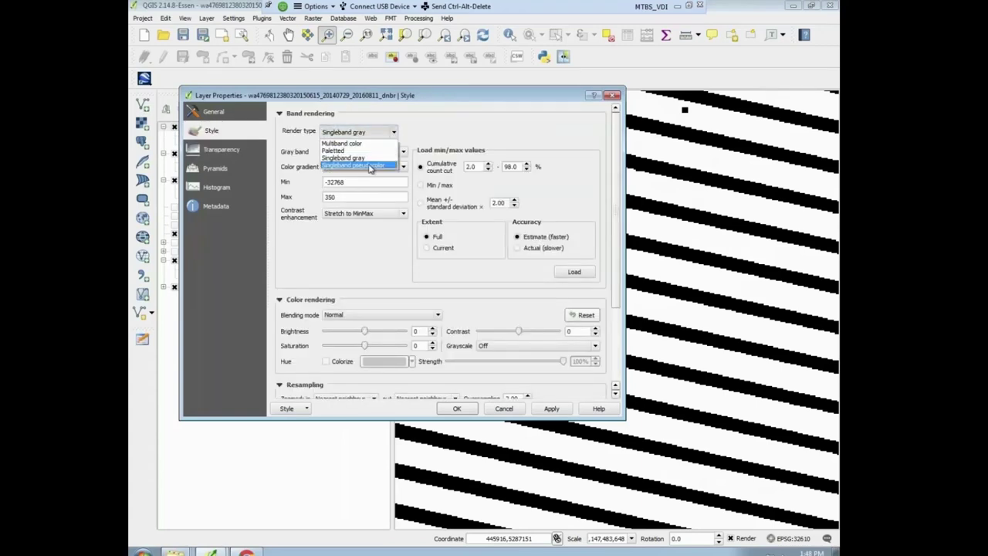
click(370, 167)
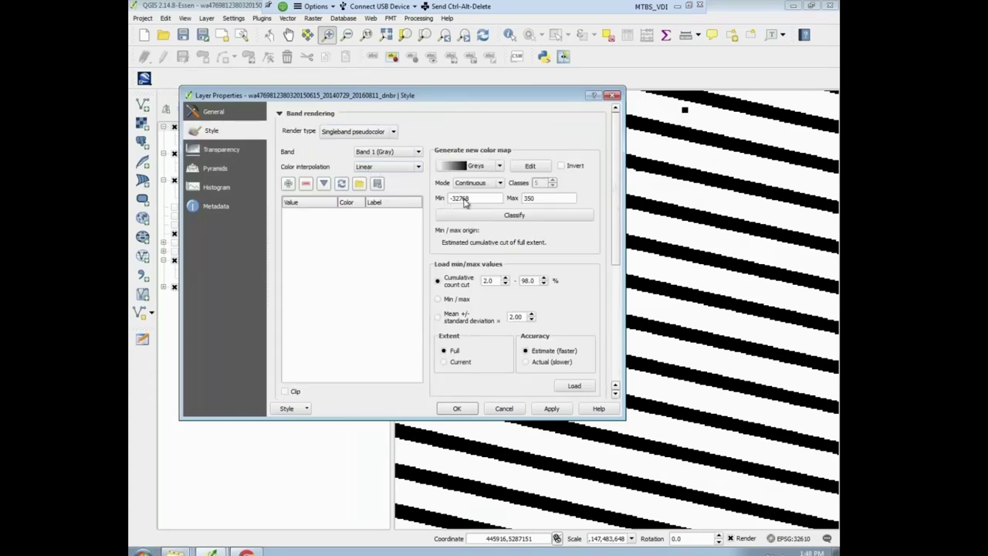
Set the dnbr layer's additional no data value to -32768 and apply it.
drag(485, 198, 433, 198)
click(206, 150)
click(548, 136)
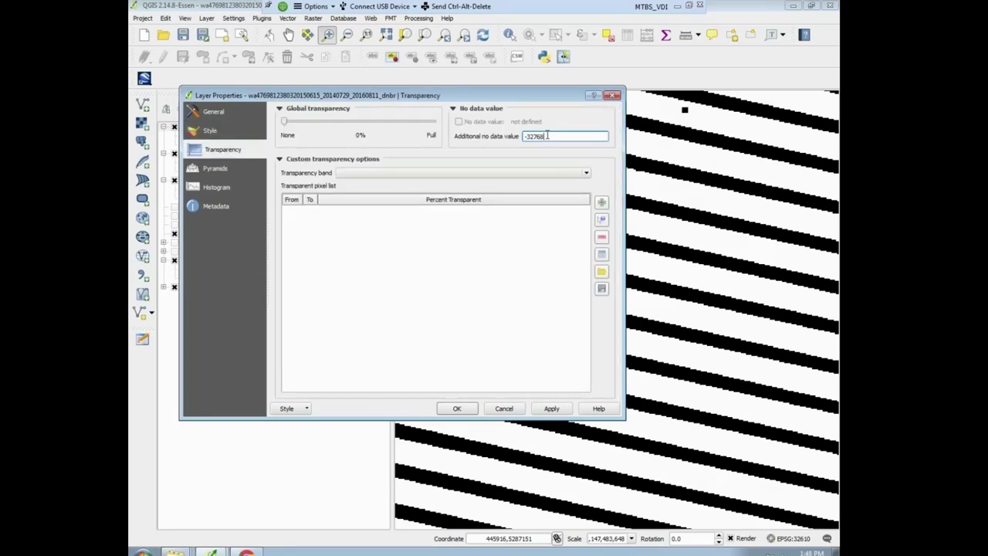
click(531, 409)
Set the dnbr color map's range to a minimum of -500 and a maximum of 1000, keeping Linear interpolation and the Greys ramp.
click(209, 132)
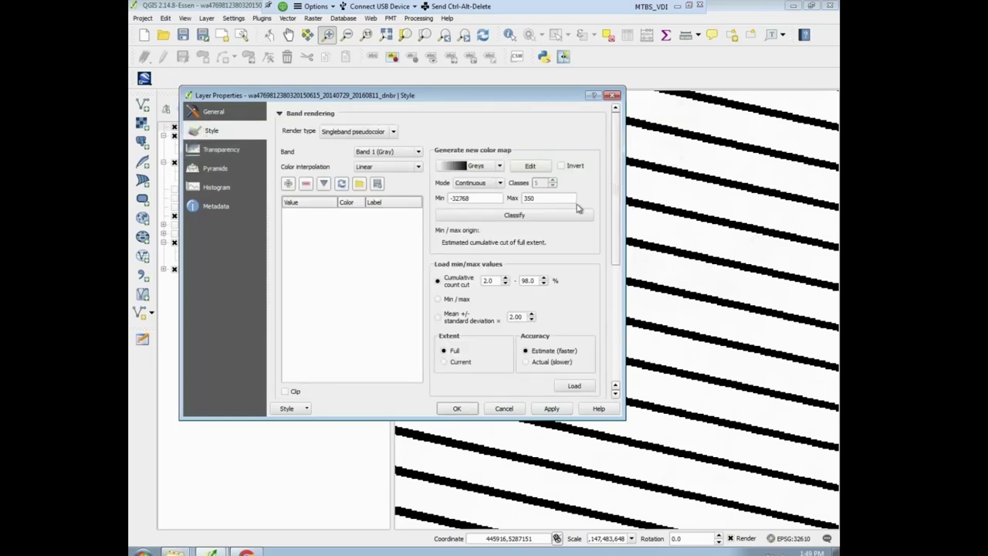
key(ctrl+a)
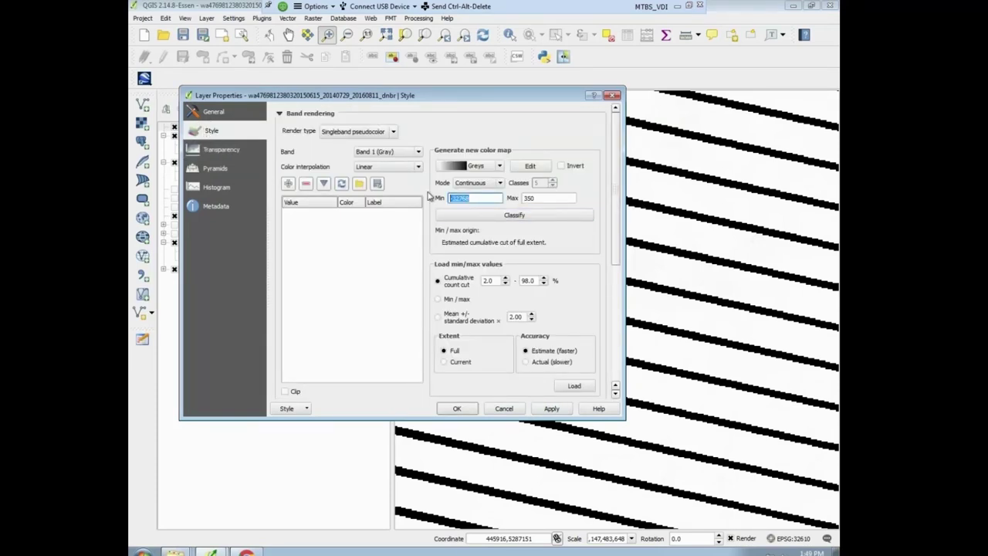
text(-500)
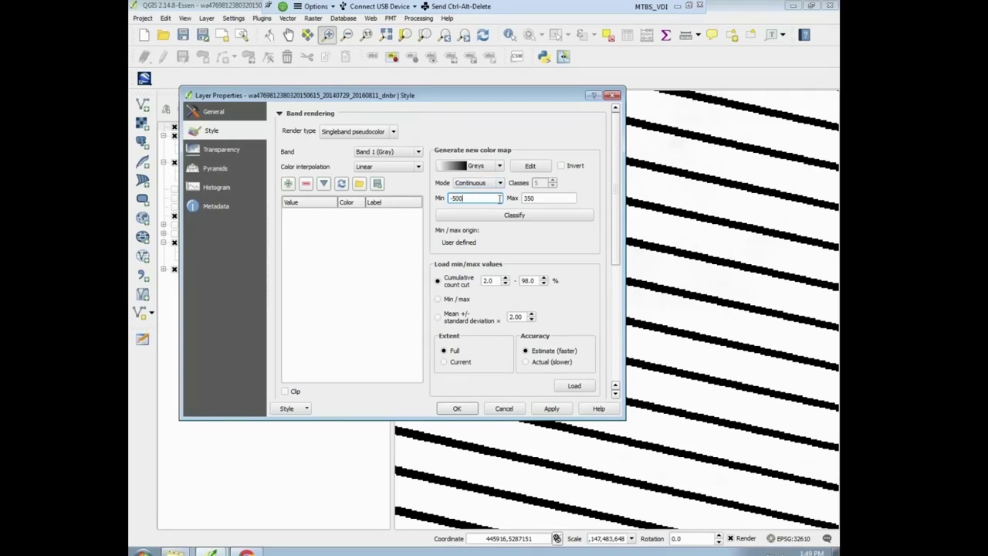
click(568, 198)
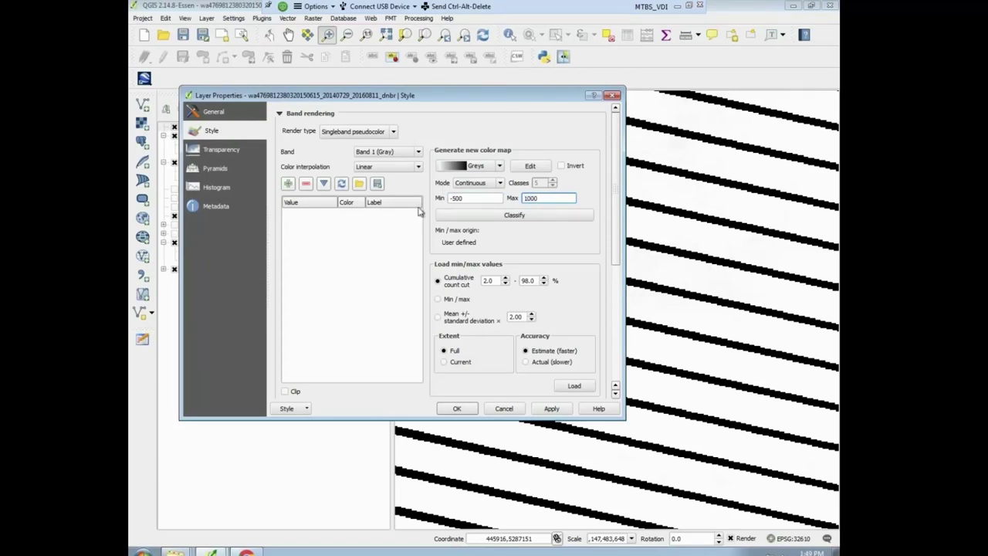
click(419, 168)
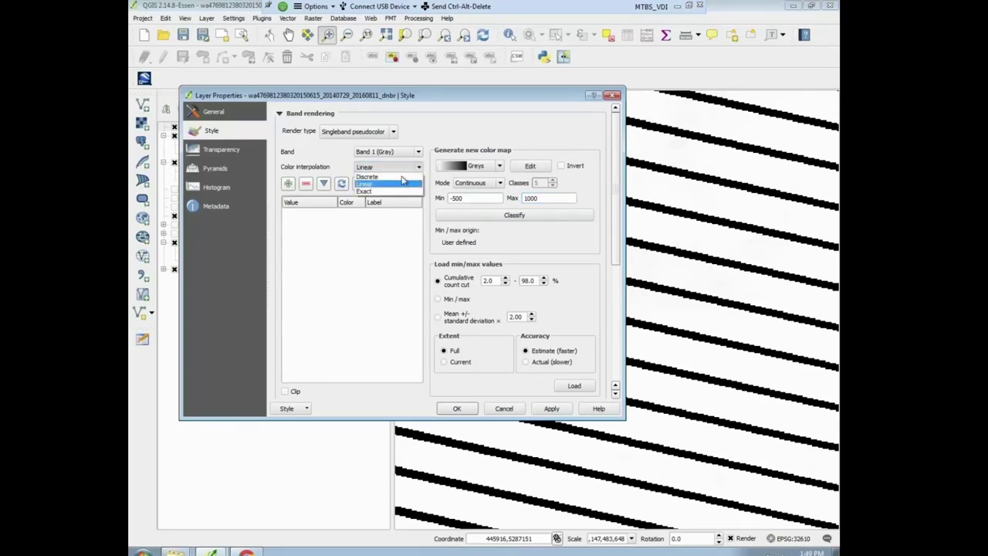
click(402, 177)
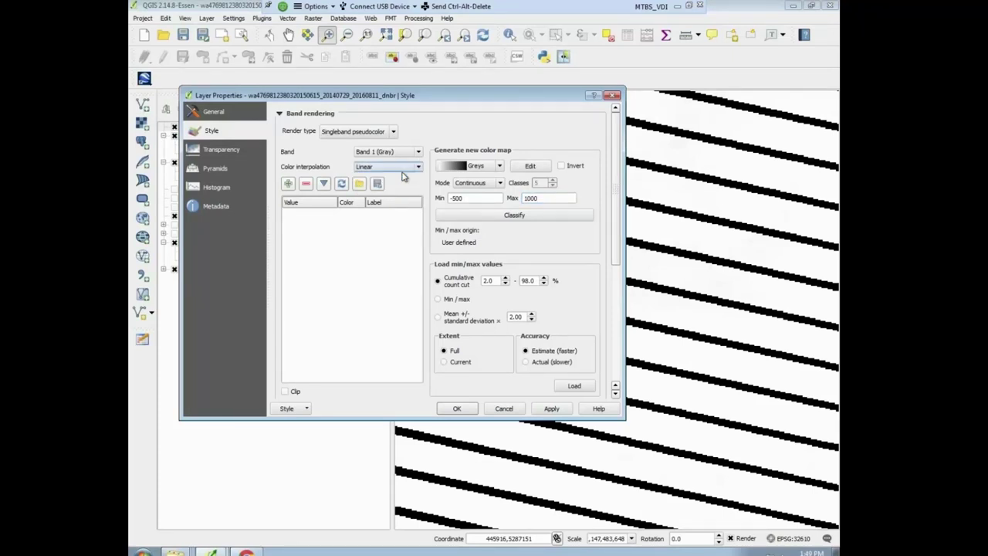
click(499, 167)
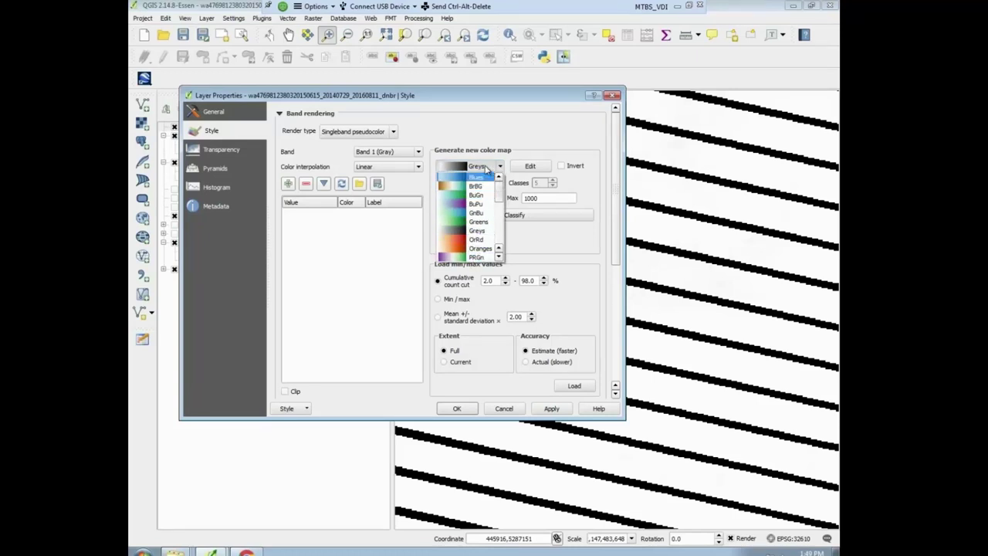
click(494, 167)
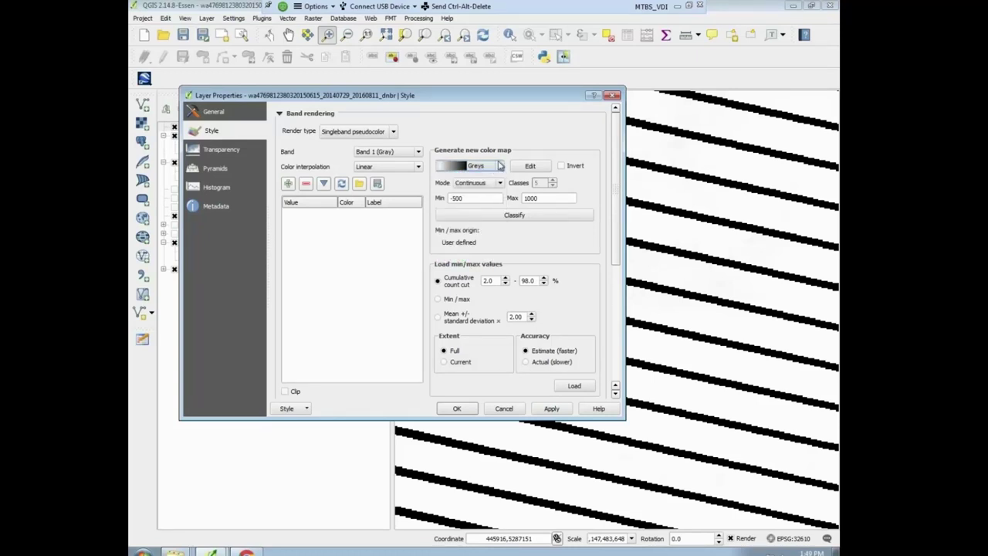
Invert the dnbr layer's color ramp, classify it in Equal interval mode with 5 classes, and apply the style.
click(561, 166)
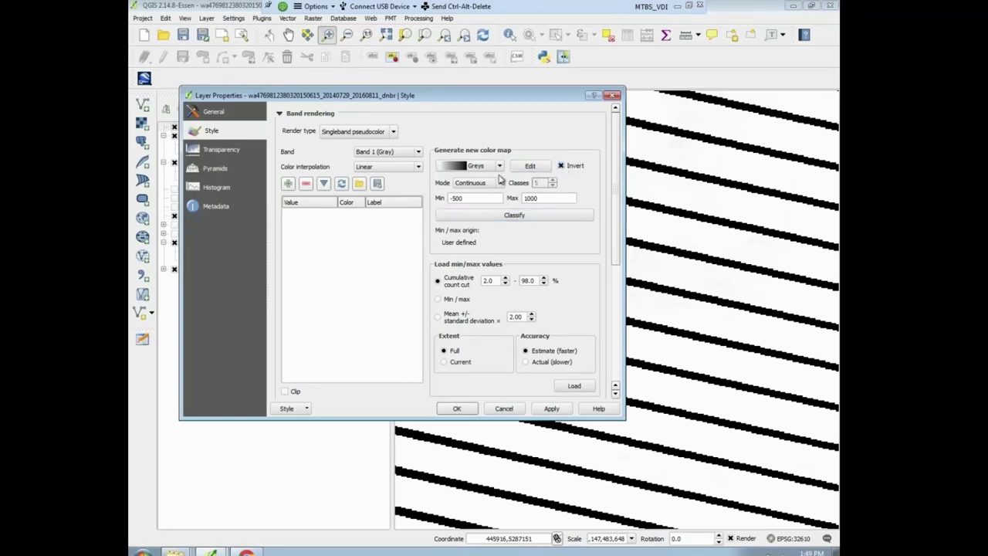
click(501, 183)
click(479, 200)
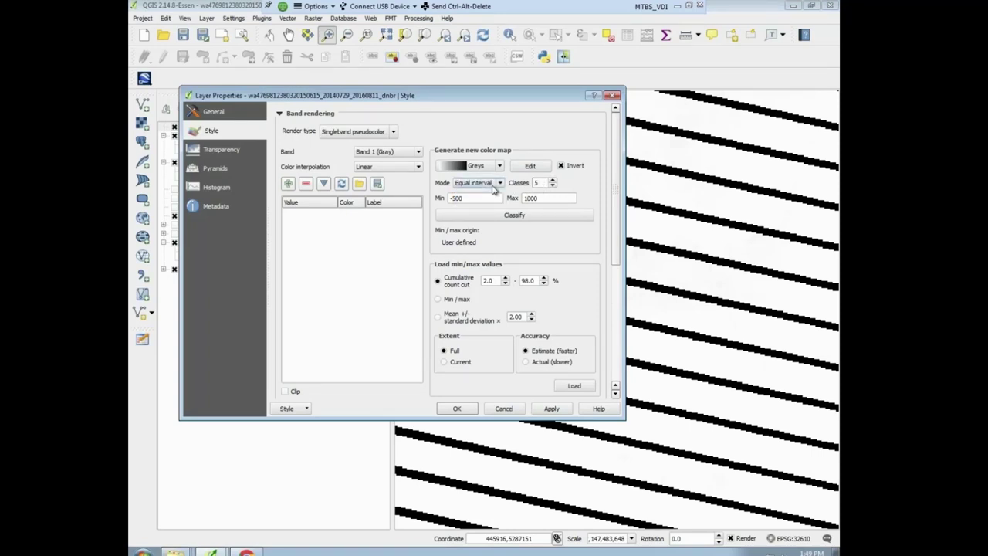
click(531, 218)
click(560, 409)
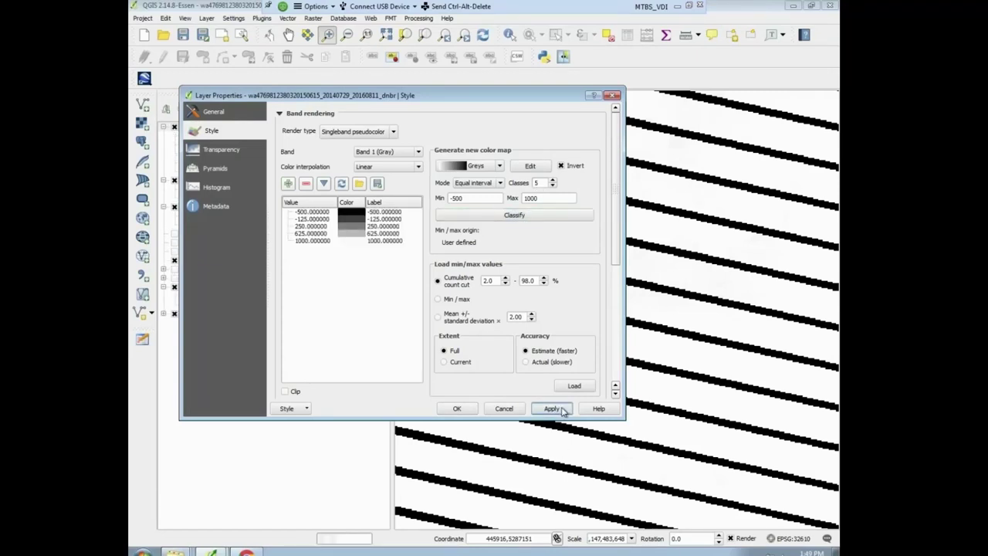
click(457, 409)
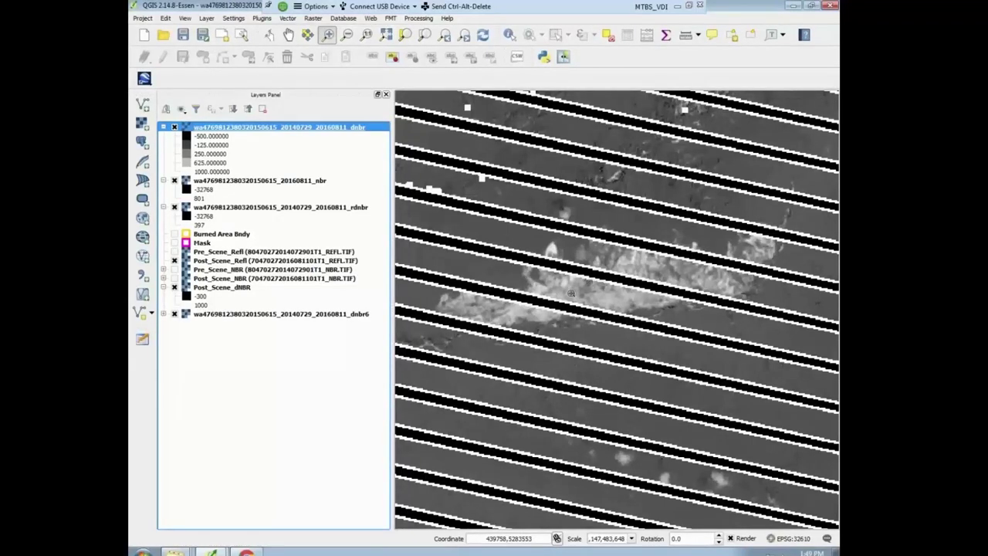
Set the 20160811_nbr layer to Singleband pseudocolor rendering with Discrete color interpolation.
click(244, 182)
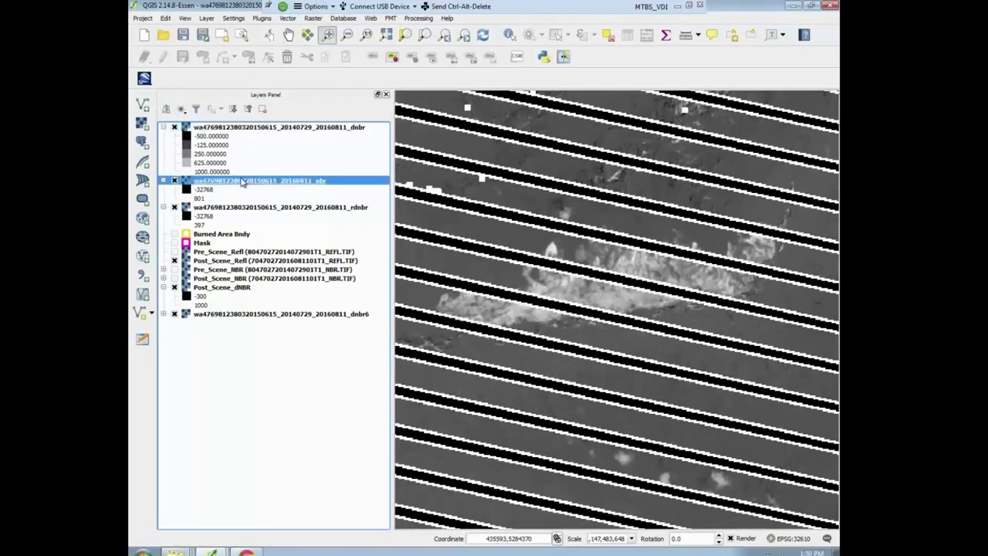
double_click(274, 187)
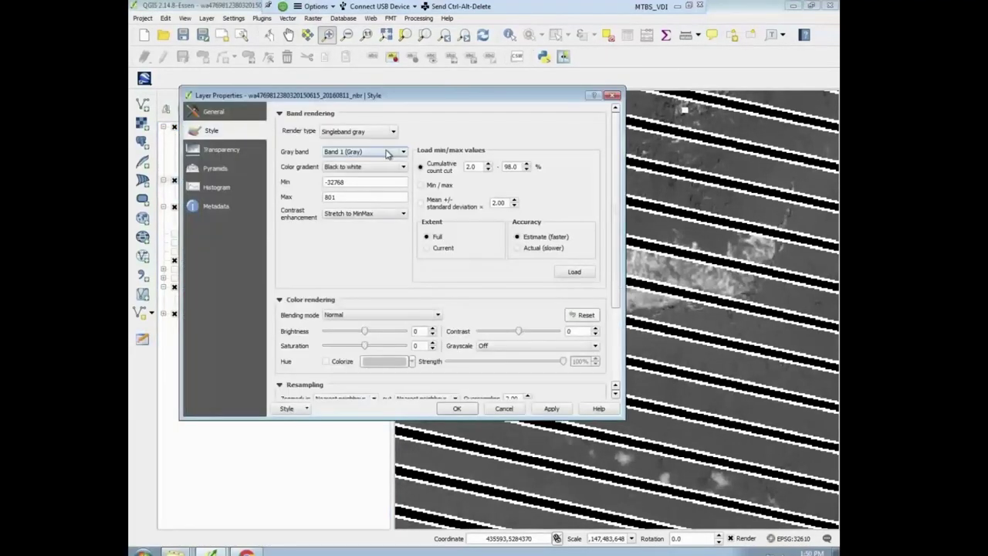
click(361, 132)
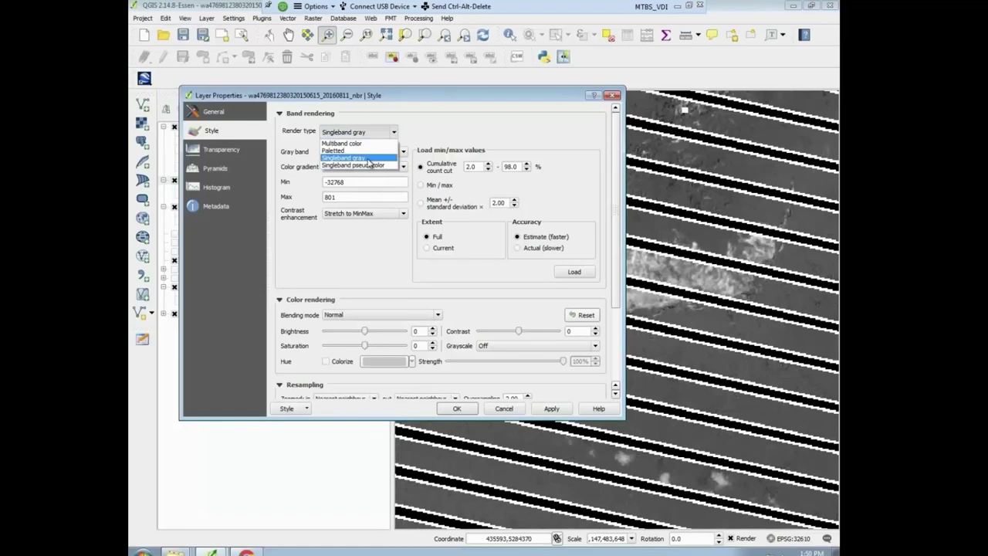
click(365, 167)
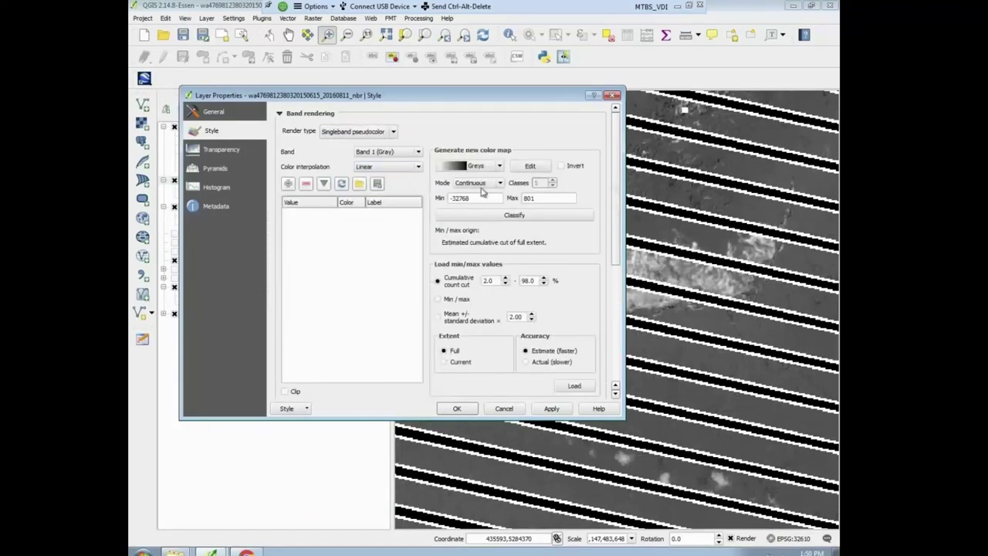
click(419, 169)
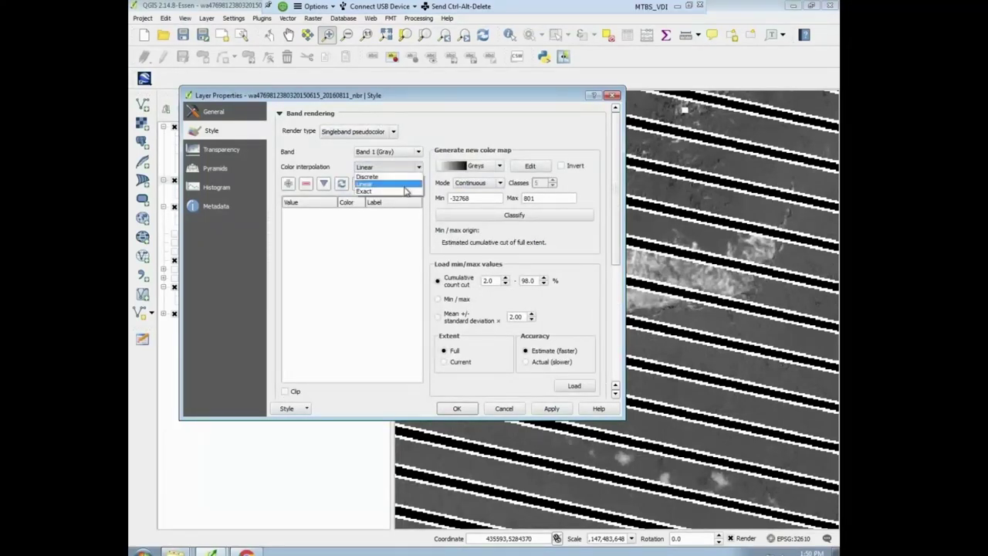
click(407, 177)
Classify the nbr layer's color map over a range from -500 to 100.
drag(482, 199, 427, 198)
text(-500)
double_click(545, 197)
text(100)
click(516, 215)
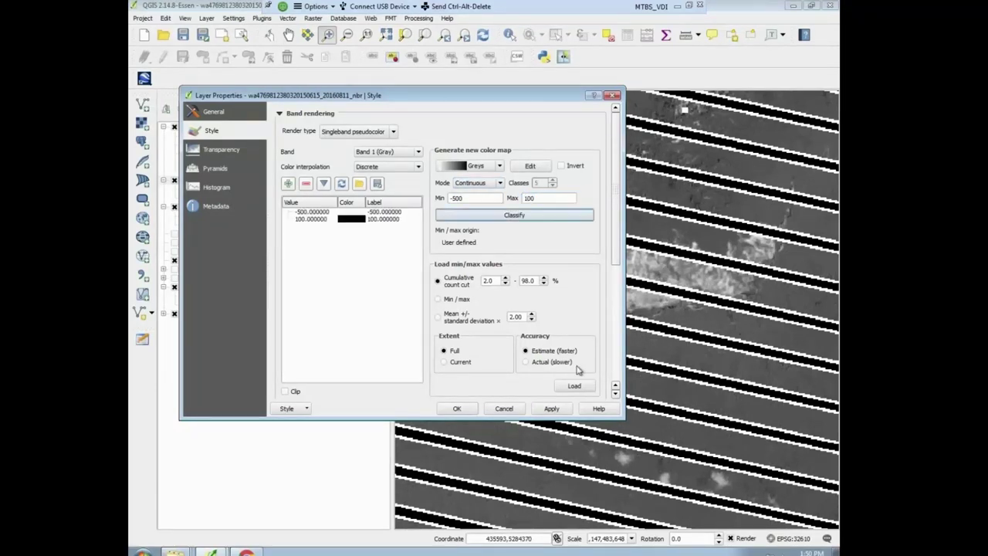
Reclassify the nbr layer in Equal interval mode with 5 classes over the -500 to 100 range and apply the style.
click(493, 184)
click(495, 200)
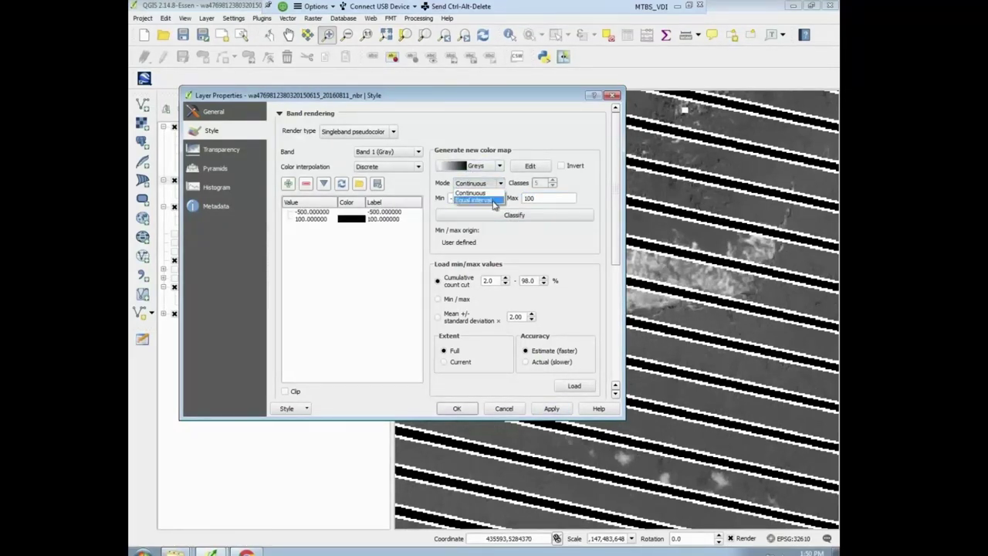
click(530, 216)
click(551, 408)
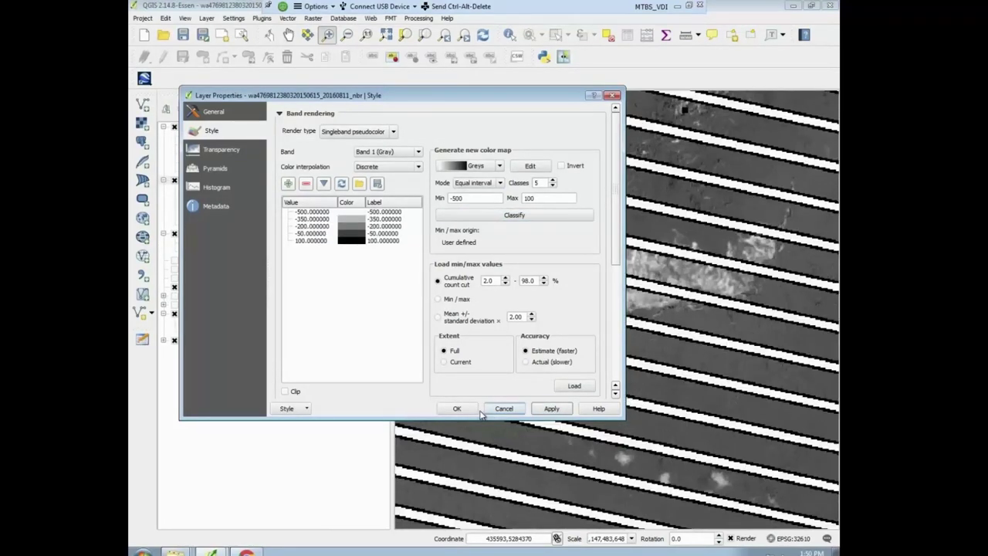
click(456, 408)
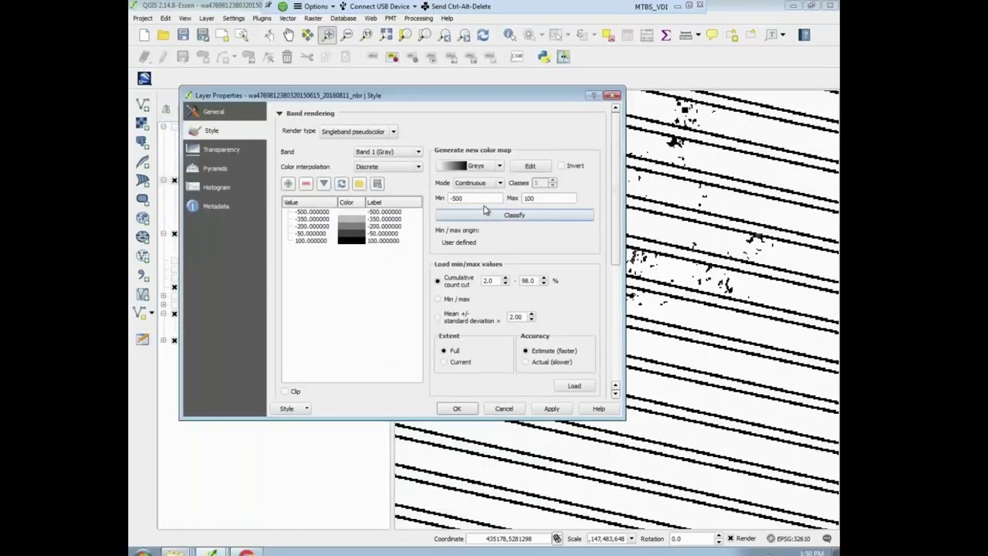
Set the nbr color map's maximum to 1000 and apply an Equal interval classification with 5 classes.
click(497, 199)
click(551, 198)
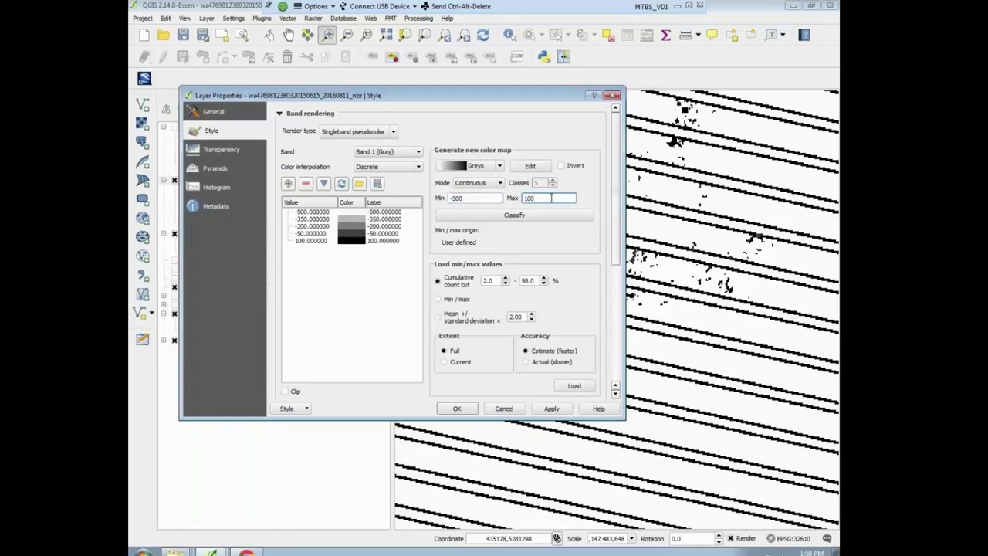
click(554, 216)
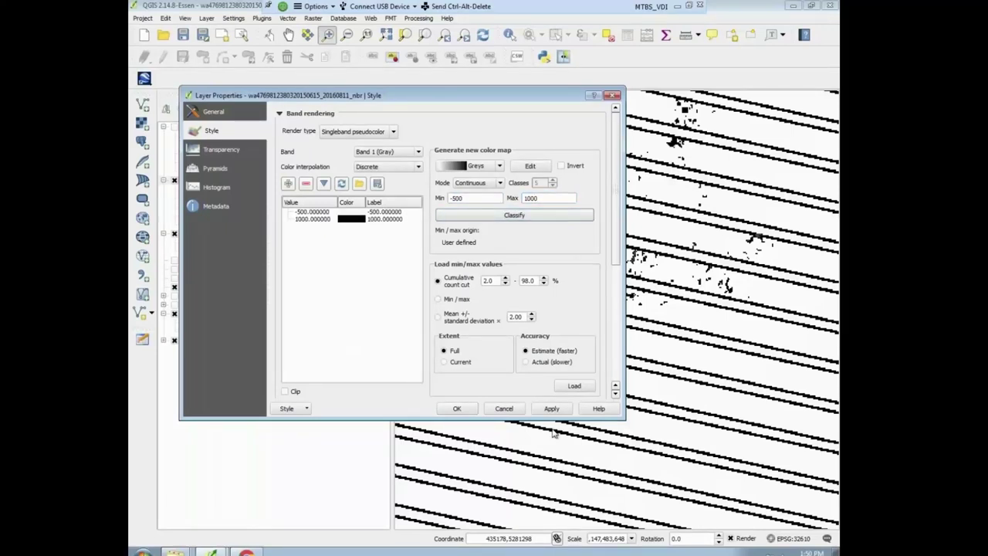
click(499, 183)
click(481, 194)
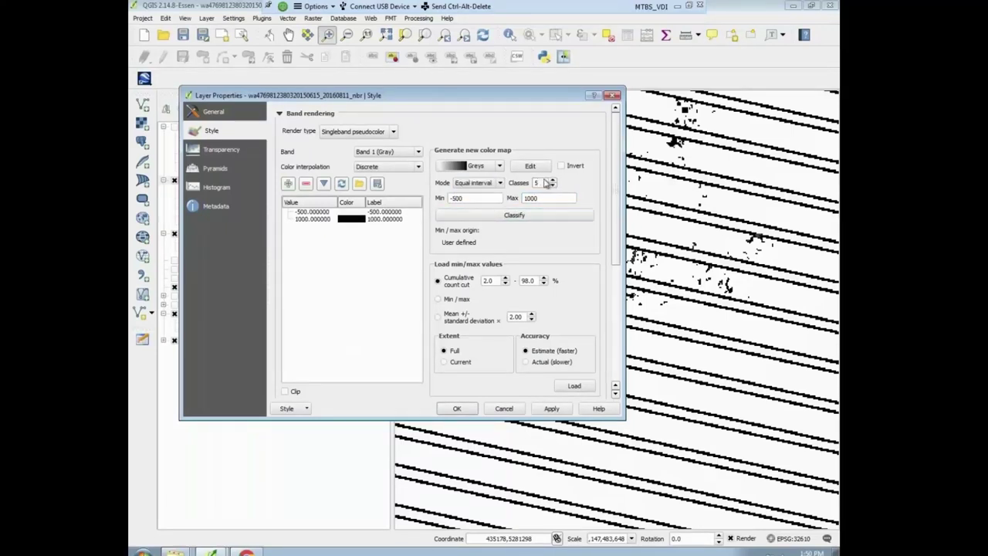
click(547, 215)
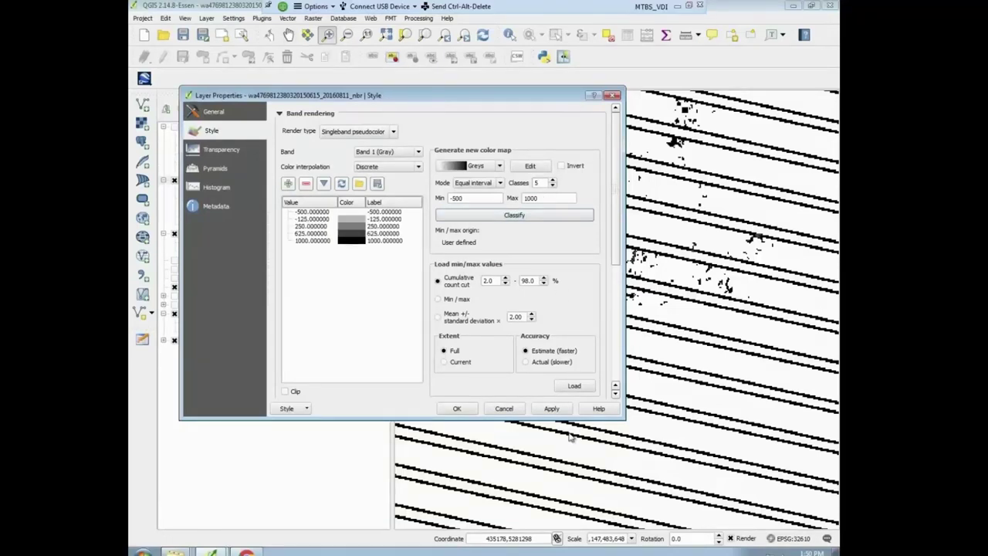
click(552, 410)
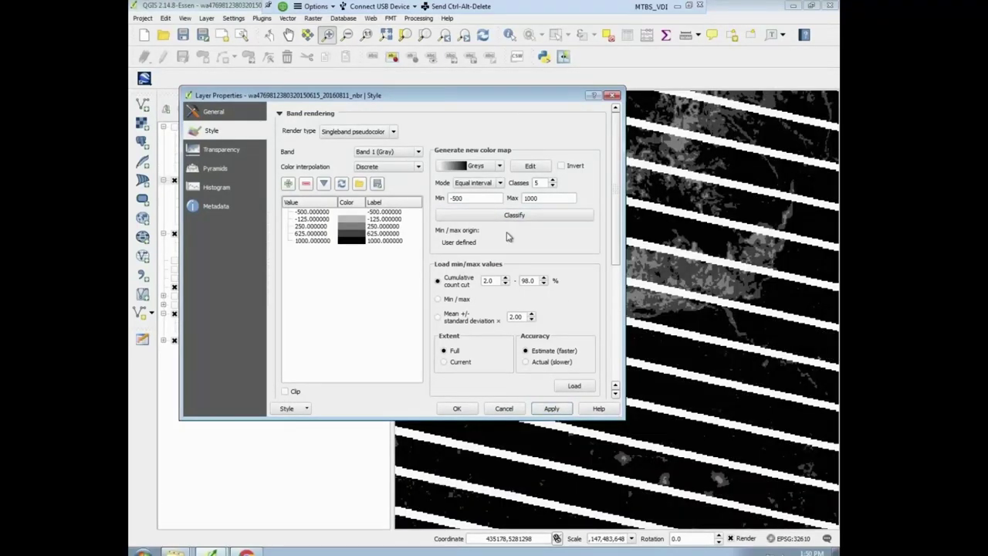
click(393, 132)
click(426, 137)
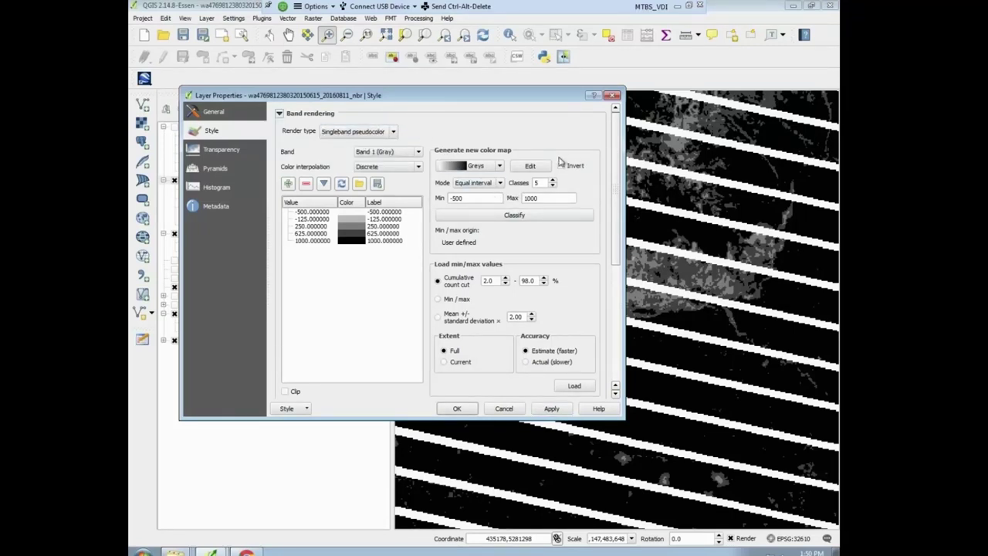
Close the nbr layer's properties, hide the nbr, rdnbr and Post_Scene_Refl layers, and show the Post_Scene_NBR layer.
click(613, 95)
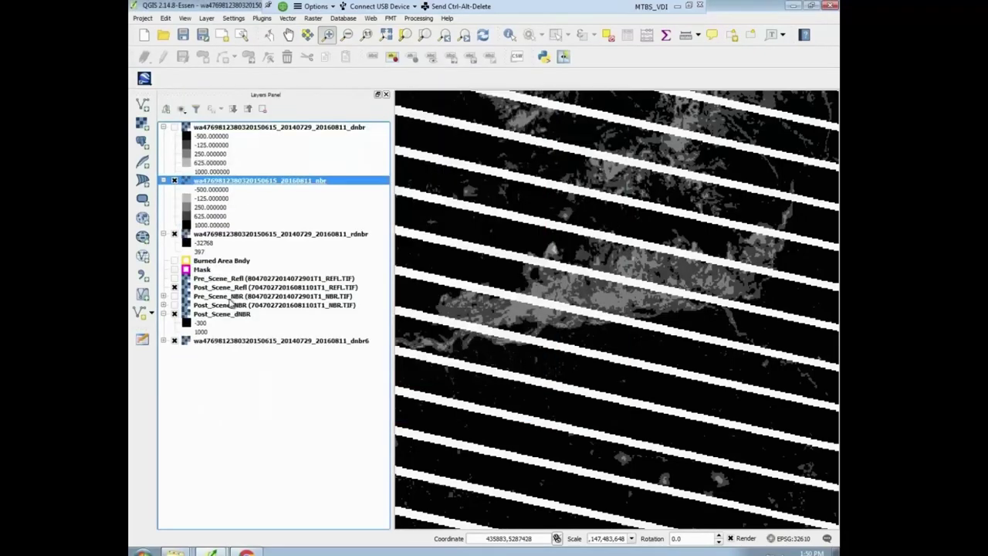
click(173, 180)
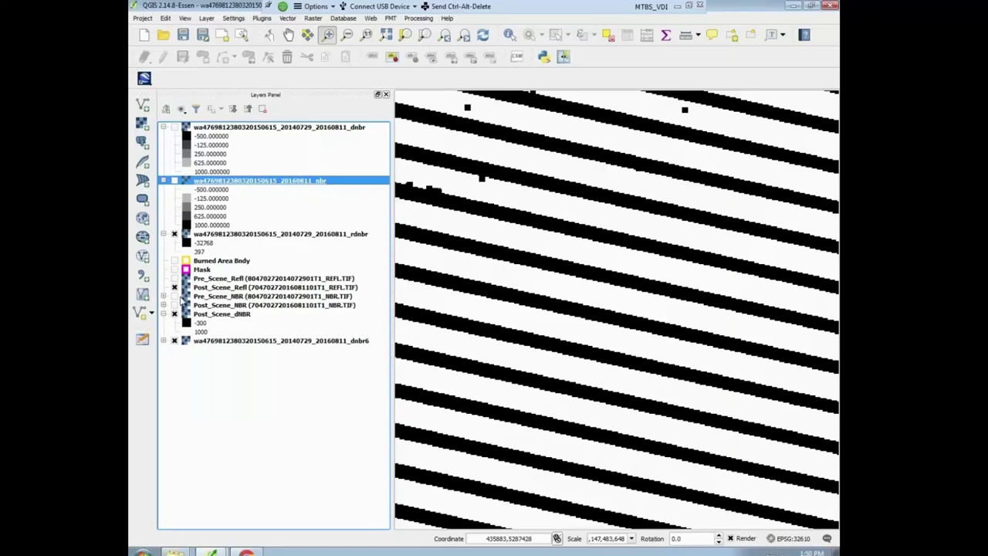
click(175, 305)
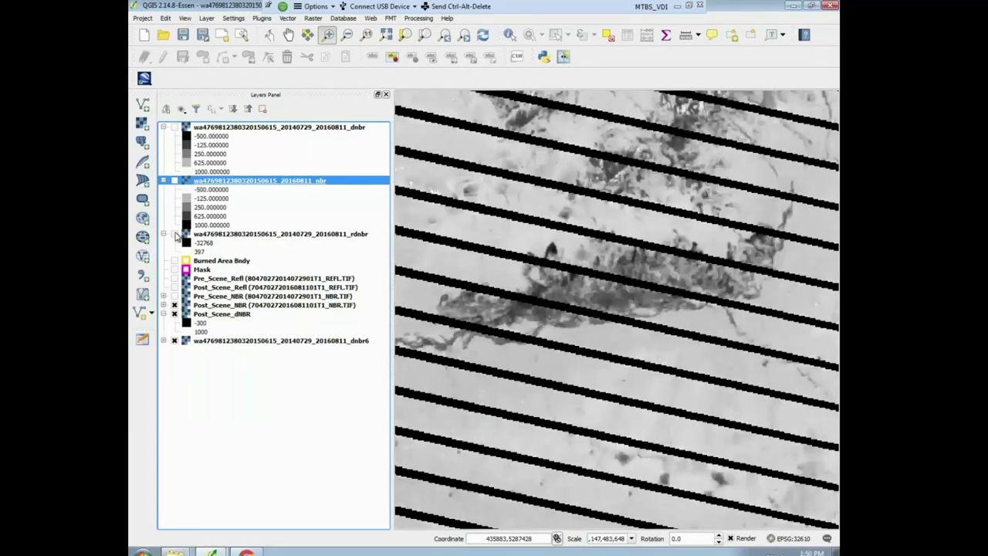
Collapse the legends of the 20160811_rdnbr and 20160811_nbr layers in the layer list.
click(163, 234)
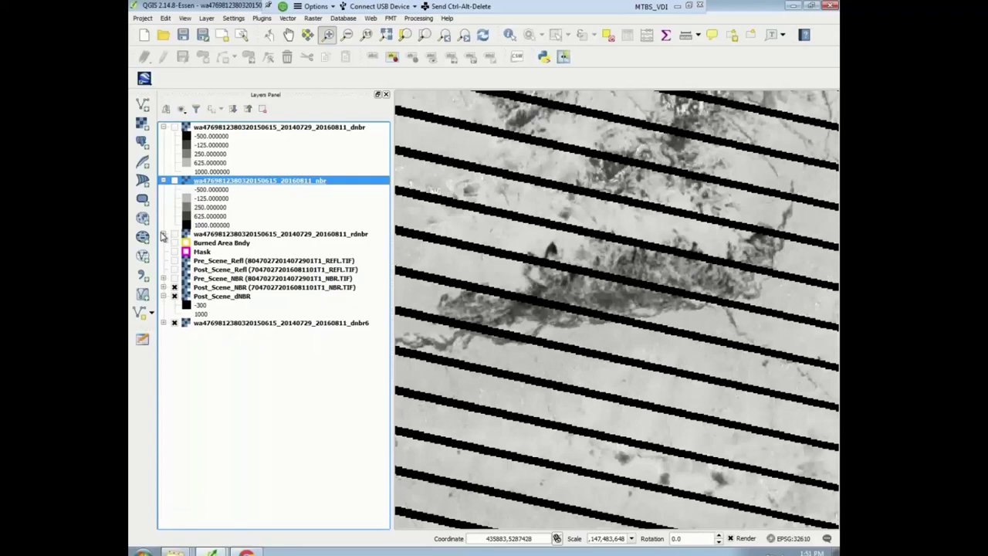
click(163, 234)
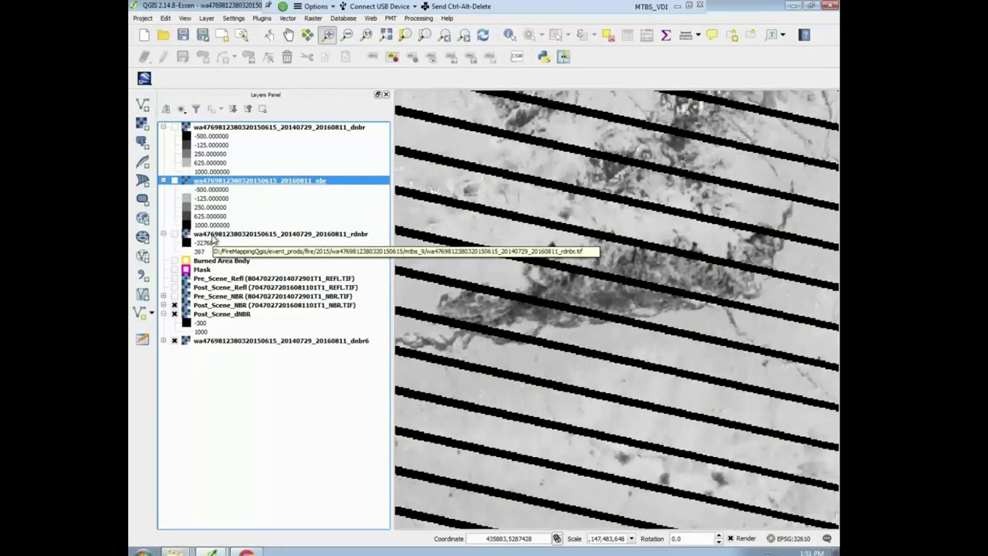
click(216, 235)
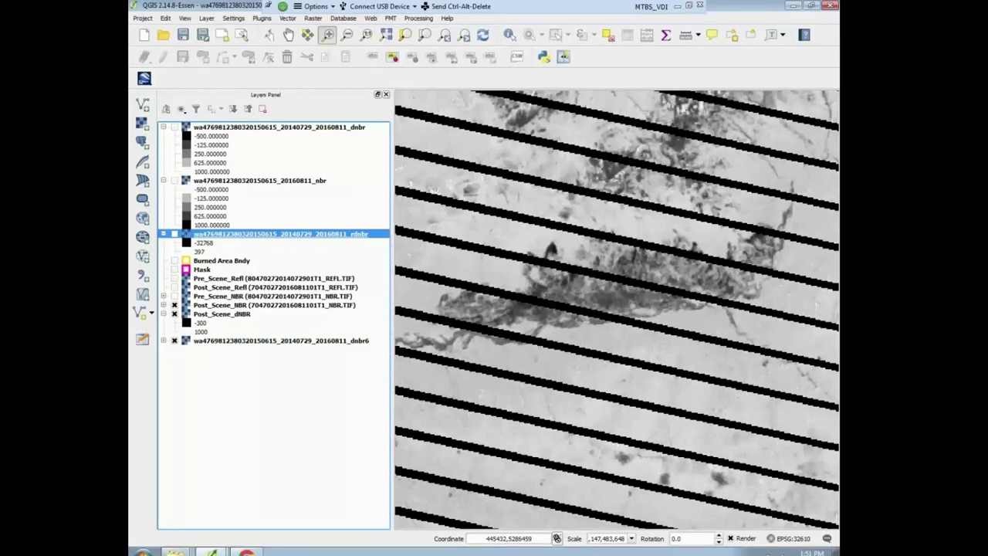
click(163, 234)
click(163, 180)
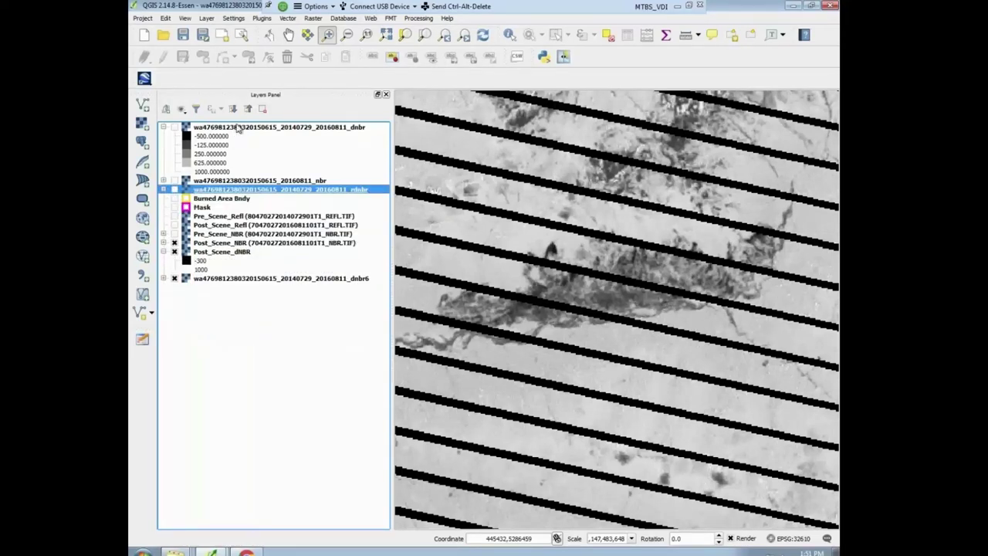
Set the 20160811_dnbr layer's color map range to a minimum of -200 and a maximum of 900.
click(235, 128)
right_click(236, 128)
click(279, 275)
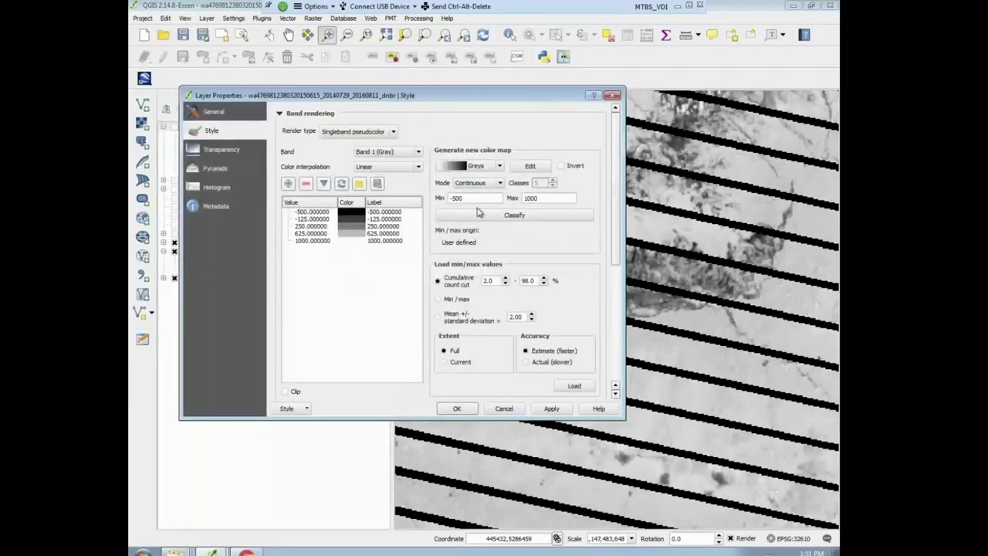
click(481, 200)
key(ctrl+a)
key(Tab)
text(900)
Classify the dnbr layer with Discrete interpolation in Equal interval mode with 23 classes and apply the style.
click(417, 168)
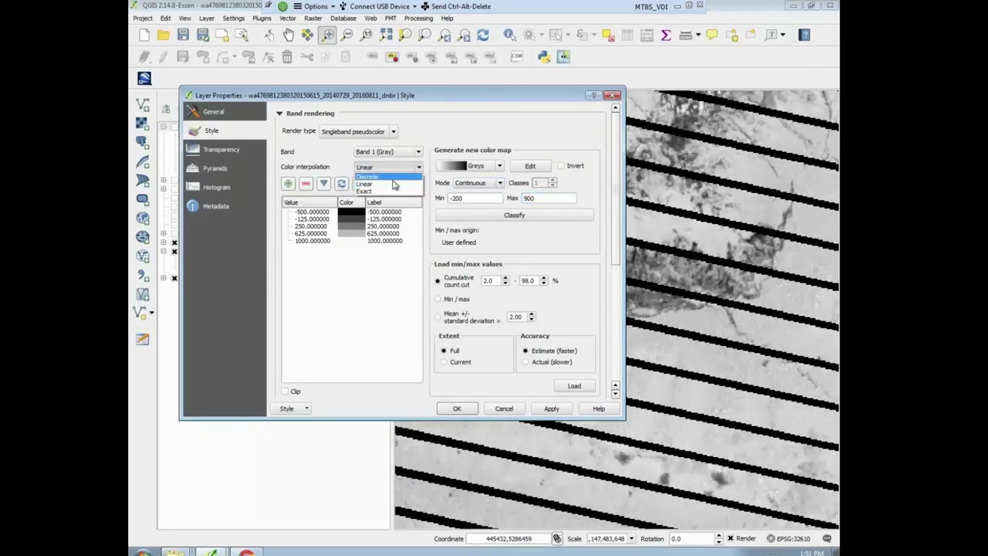
click(371, 177)
click(471, 183)
click(477, 200)
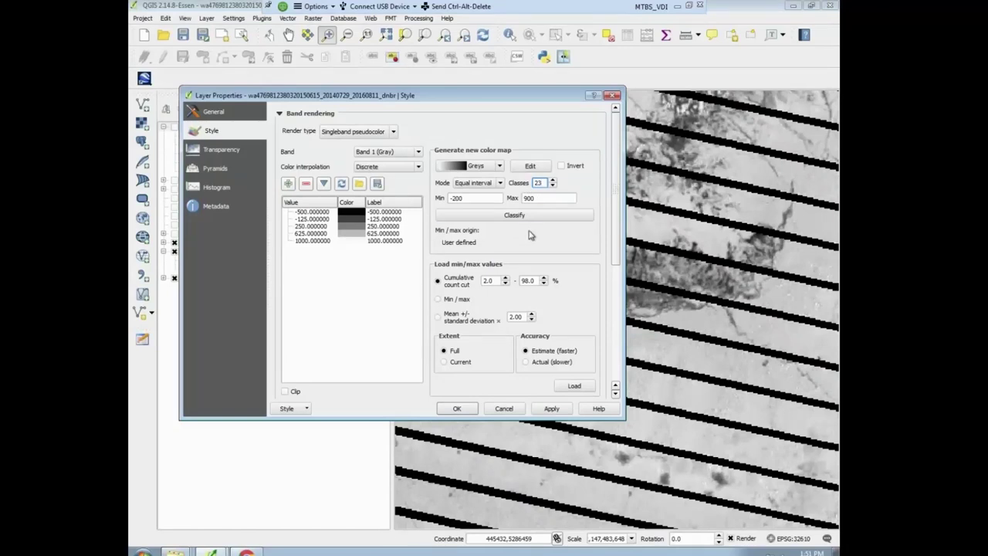
click(553, 220)
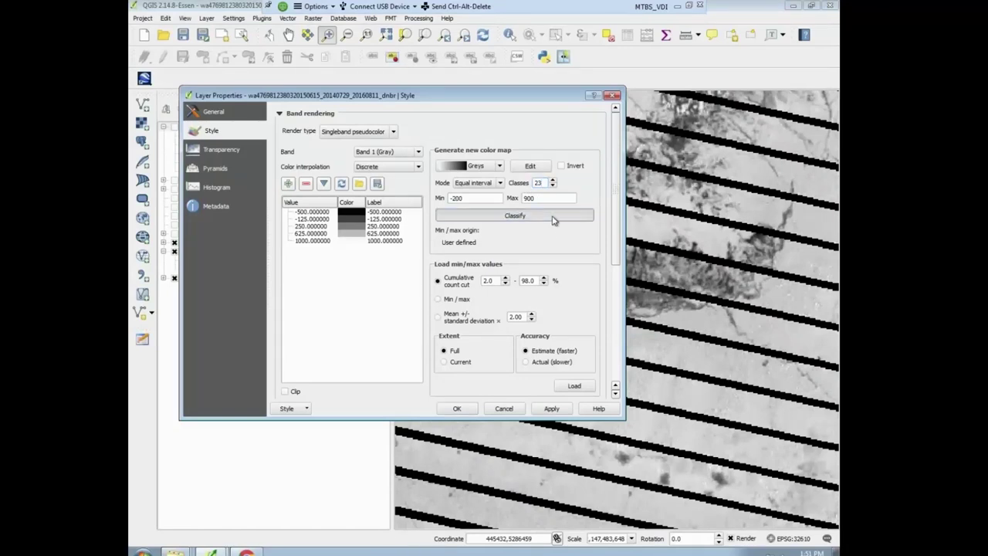
click(551, 408)
click(457, 408)
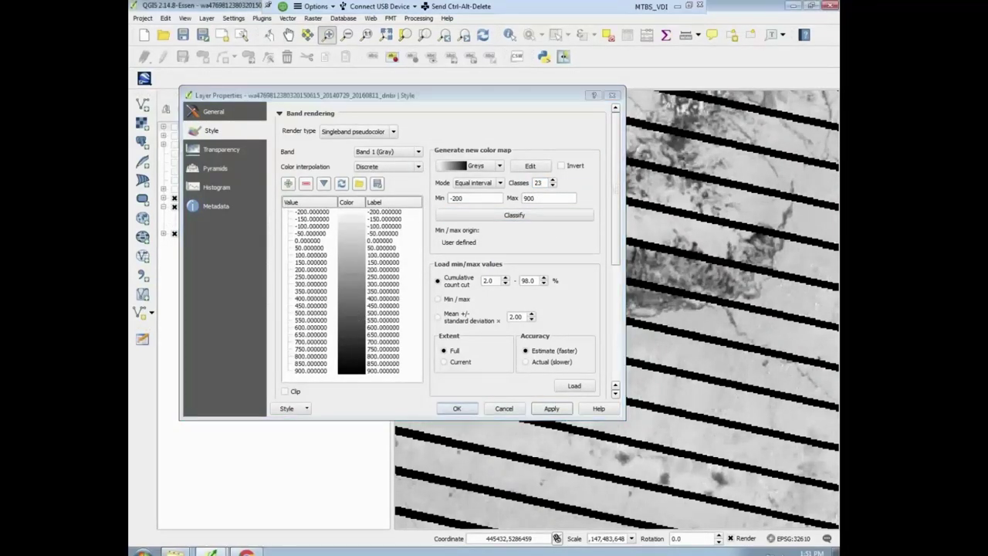
Hide the Post_Scene_NBR, Post_Scene_dNBR and dnbr6 layers and show the 20160811_dnbr layer.
click(174, 207)
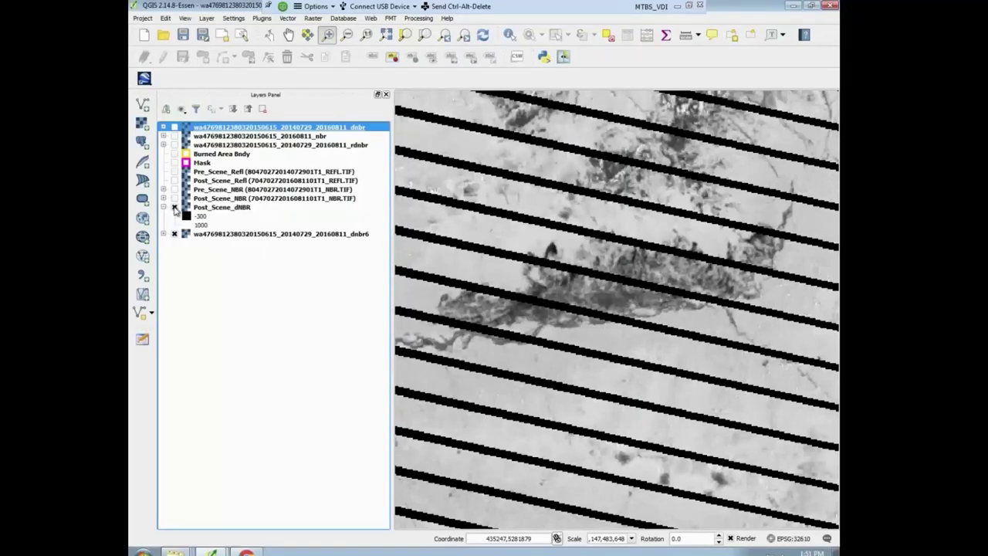
click(174, 208)
click(174, 127)
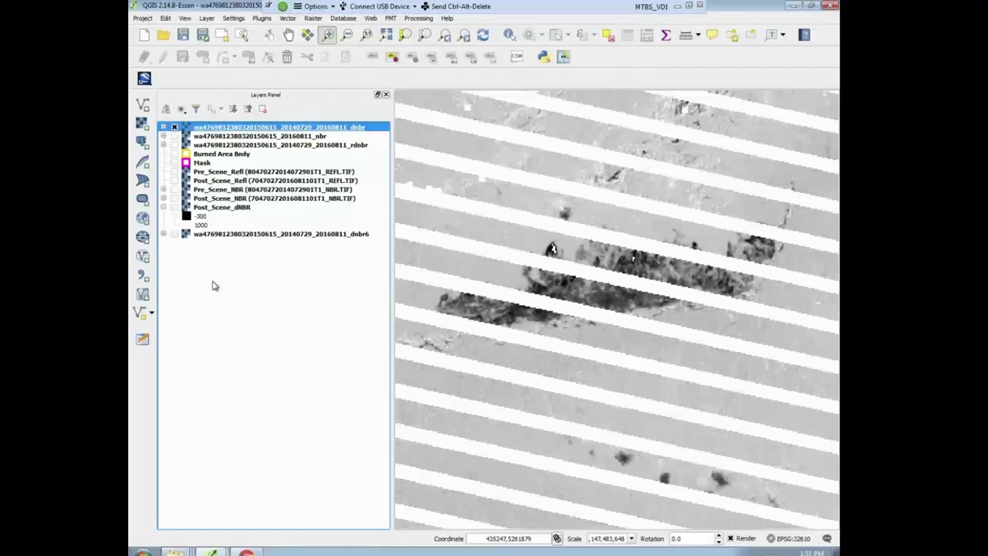
Invert the dnbr layer's Greys color ramp, reclassify it in Equal interval mode with 23 classes and apply the style.
double_click(305, 128)
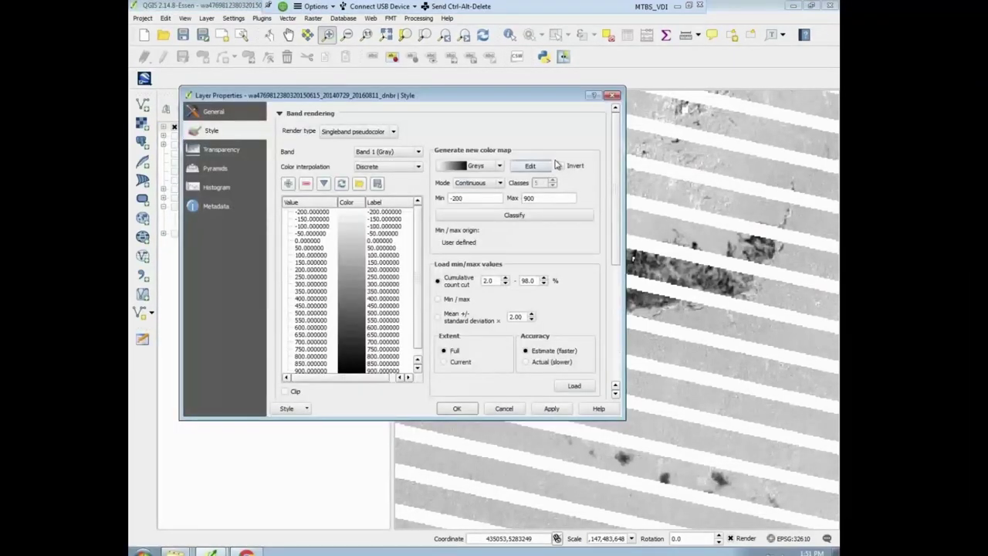
click(561, 166)
click(498, 183)
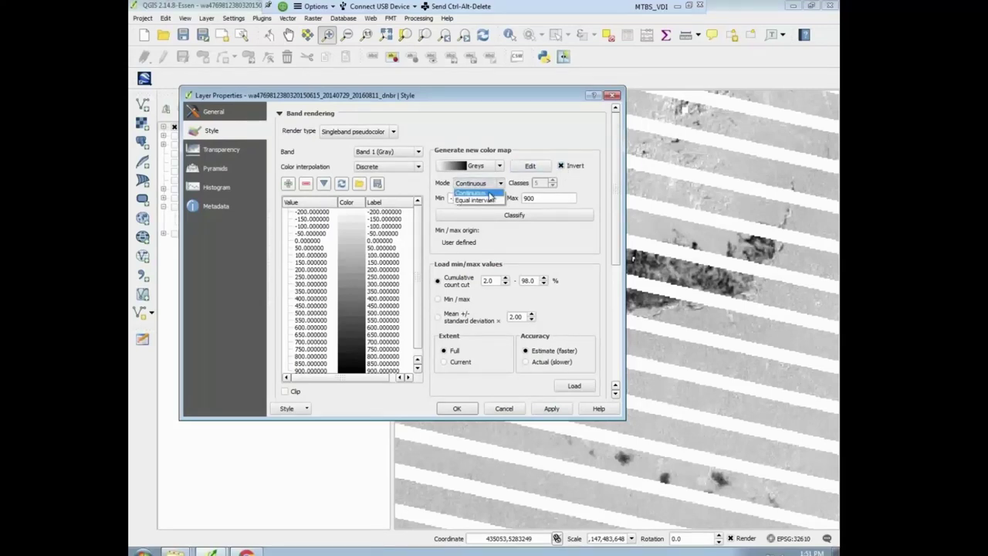
click(488, 200)
key(Tab)
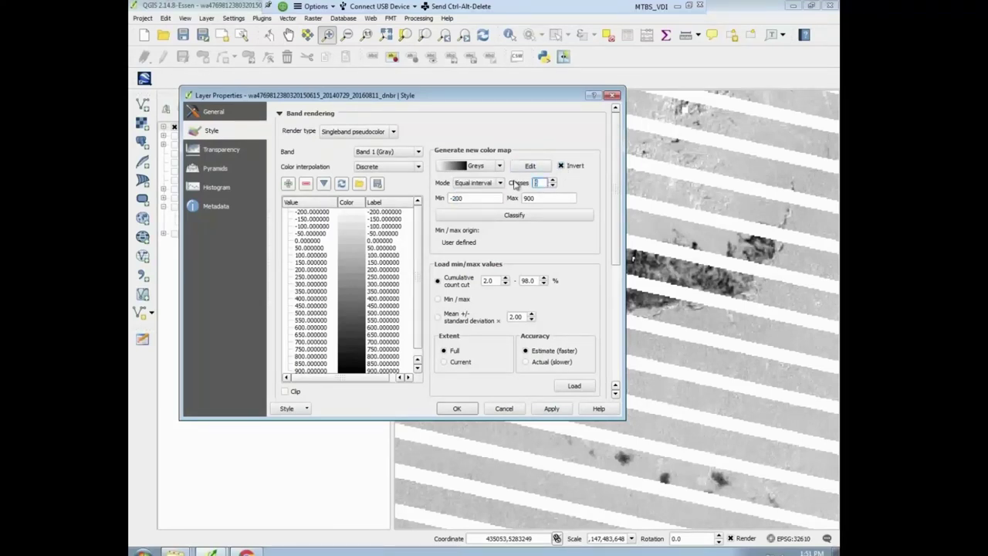
click(519, 215)
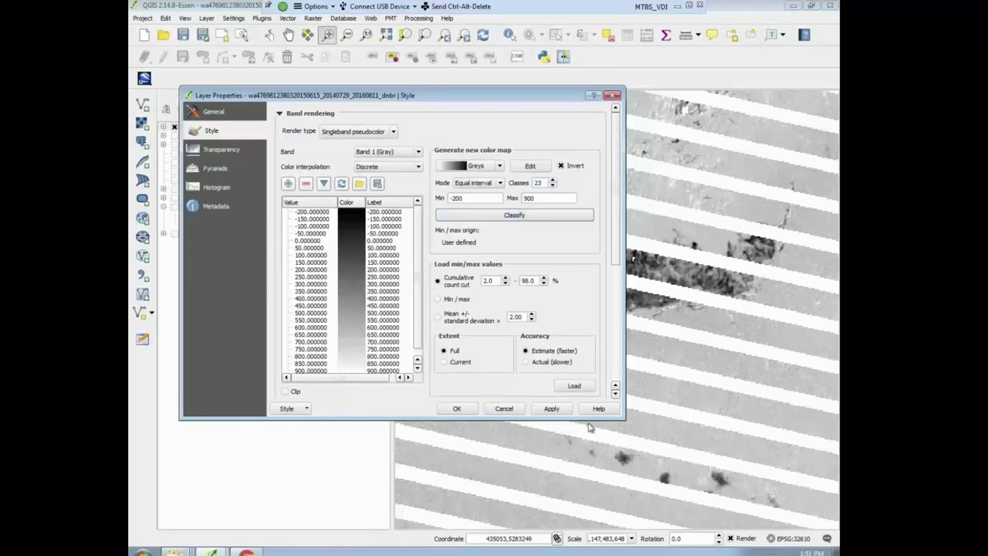
click(551, 409)
click(458, 409)
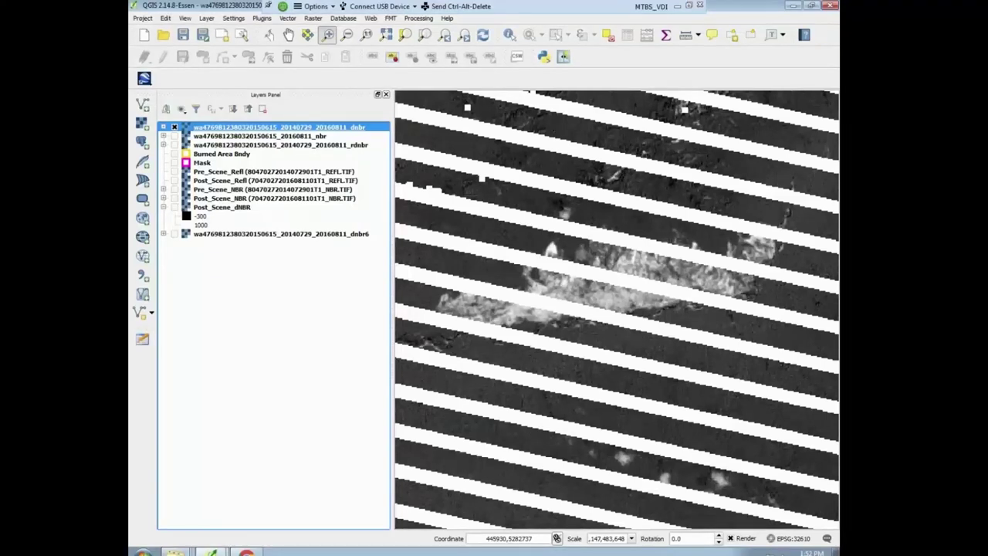
Review the dnbr layer's color map values in its style properties.
right_click(280, 128)
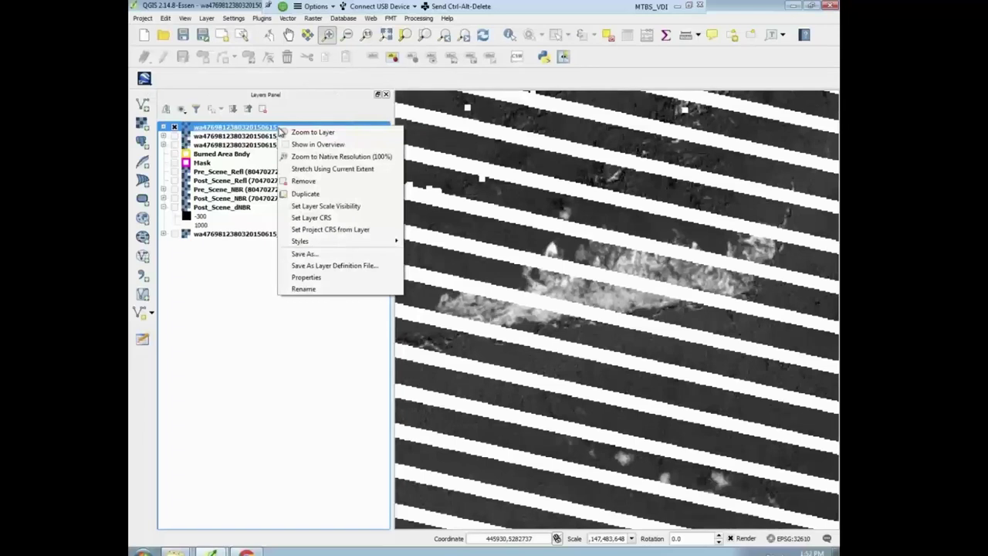
click(306, 279)
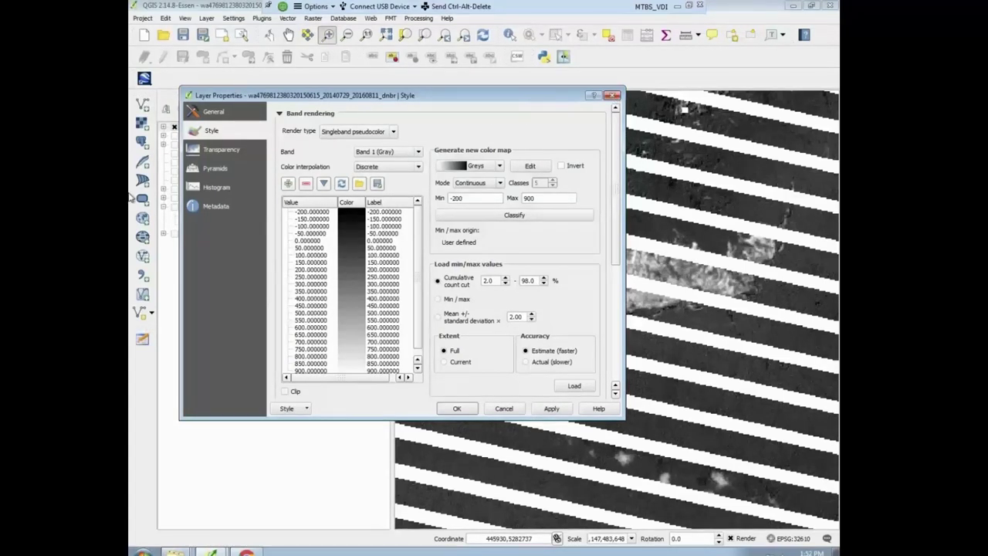
click(613, 95)
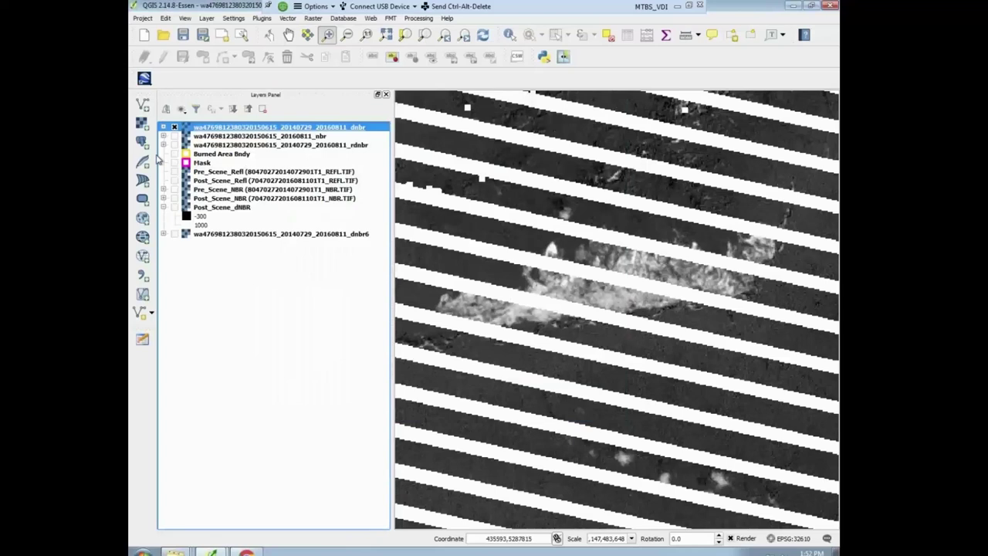
Duplicate the 20160811_dnbr layer and display the copy instead of the original.
right_click(227, 129)
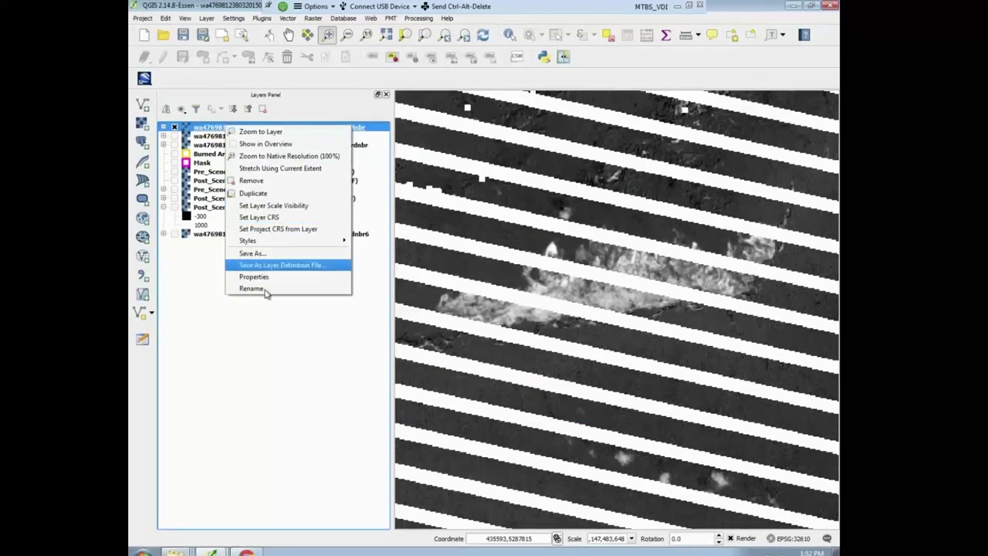
click(258, 193)
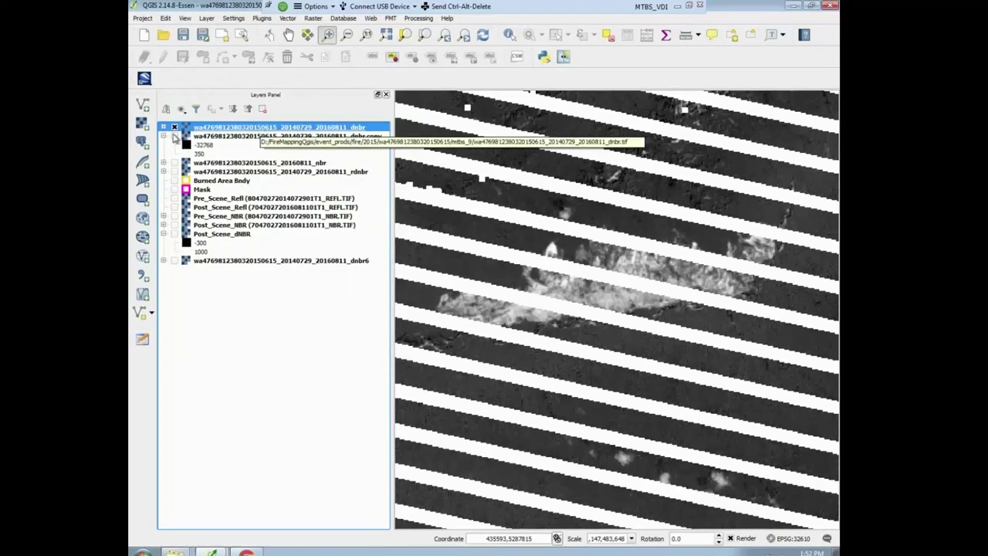
click(174, 127)
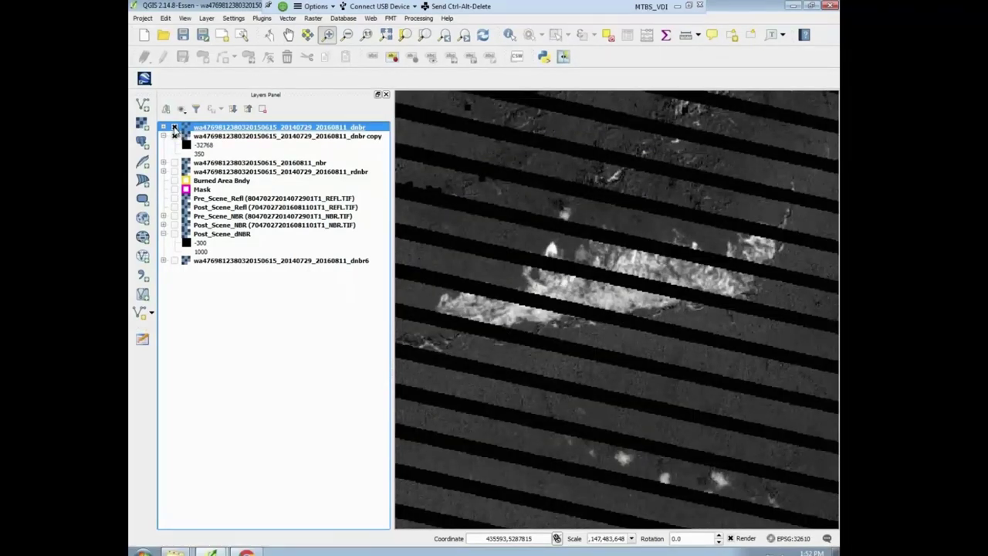
click(175, 135)
click(175, 128)
Check the original dnbr layer's style properties and its available layer commands.
double_click(210, 129)
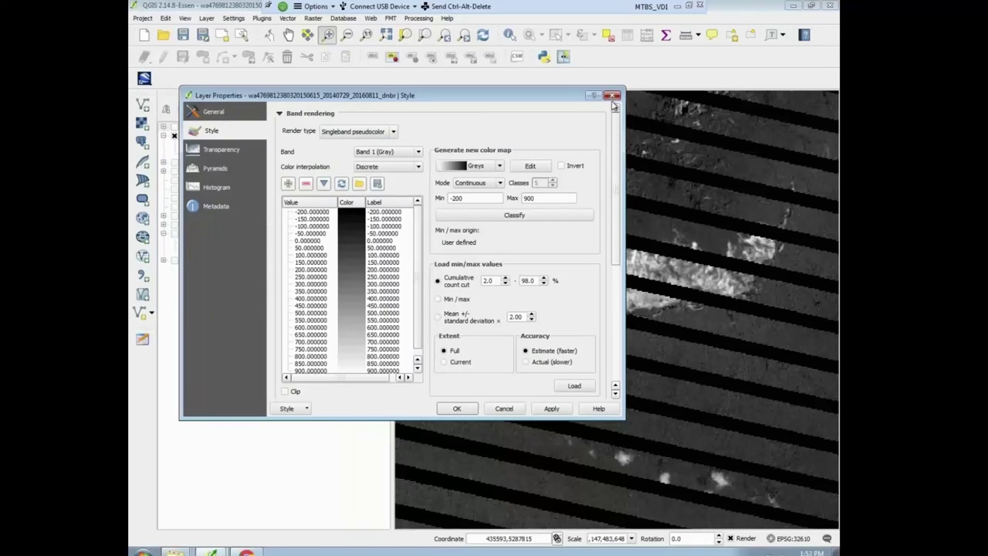
click(612, 95)
right_click(210, 129)
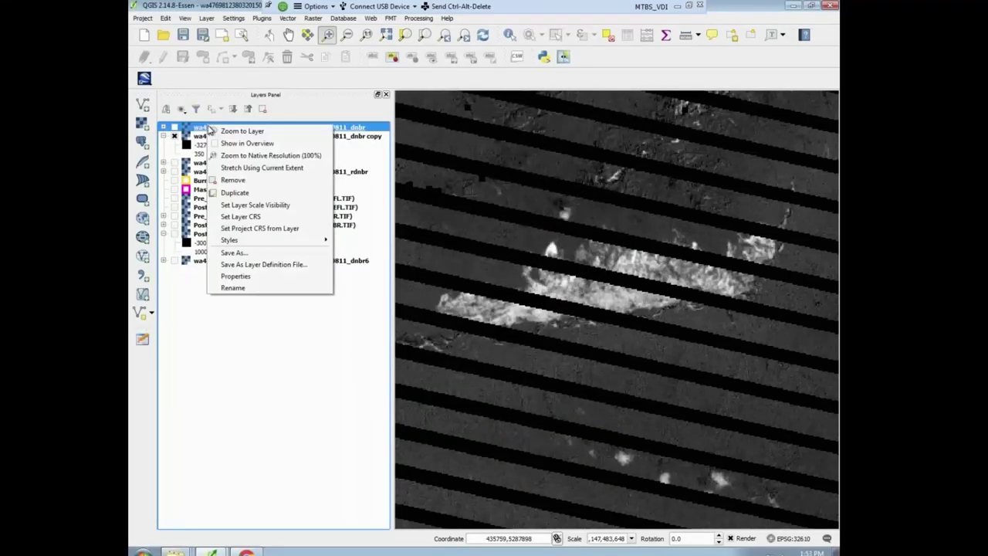
Rename the copied dnbr layer as duplicate.
click(334, 139)
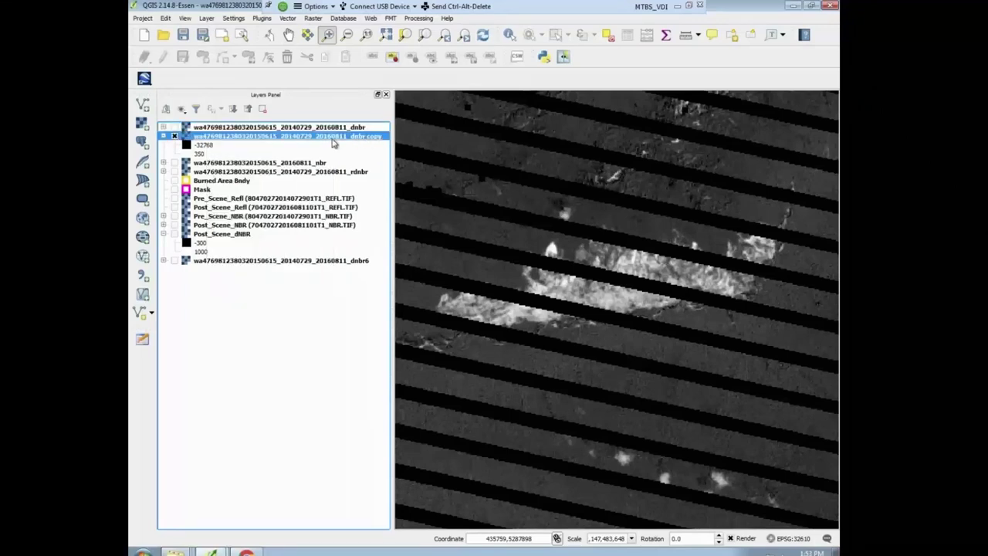
right_click(333, 142)
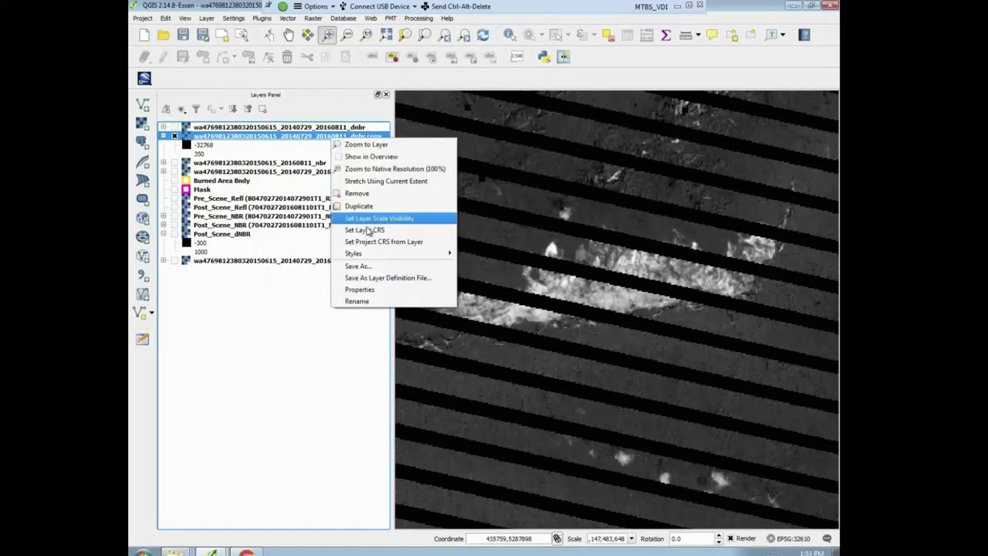
mouse_move(374, 259)
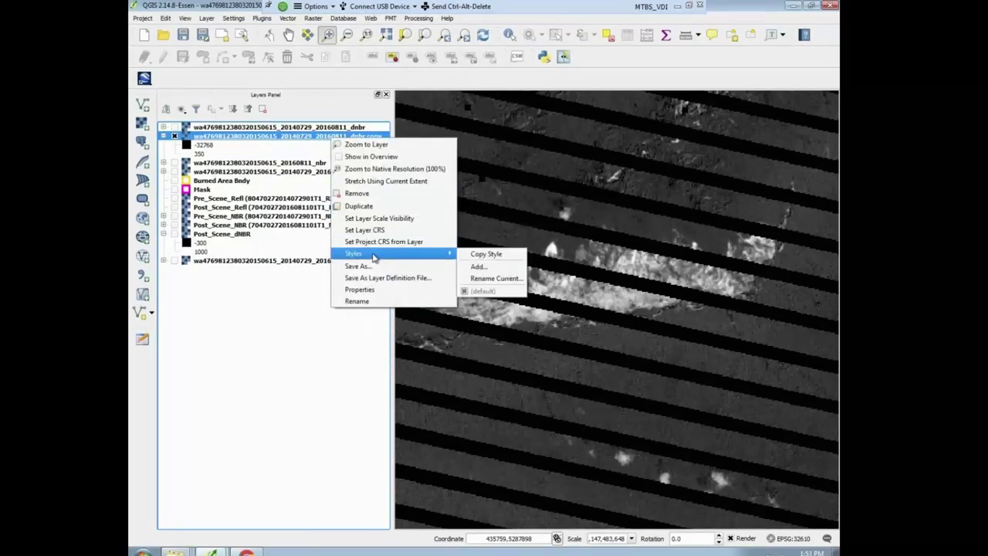
click(364, 301)
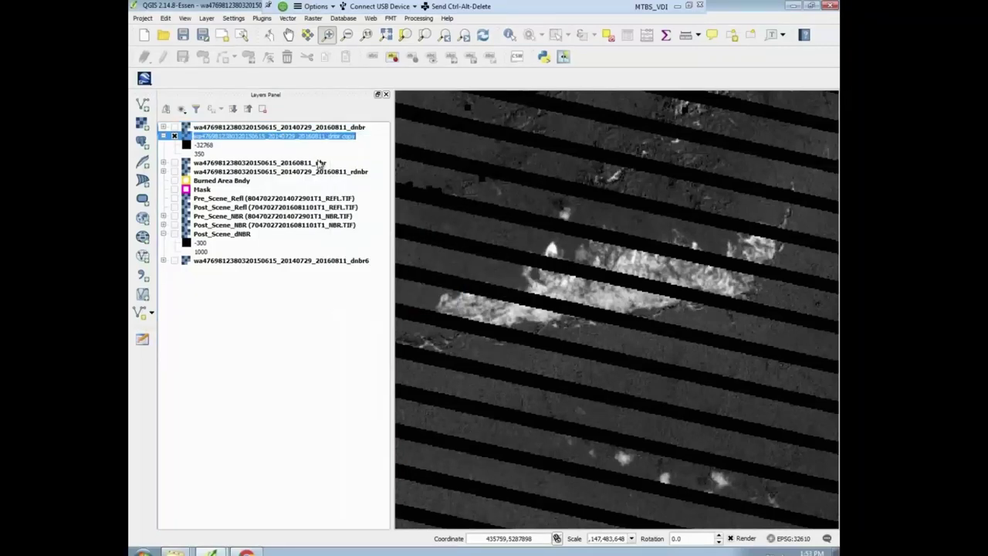
text(duplicate)
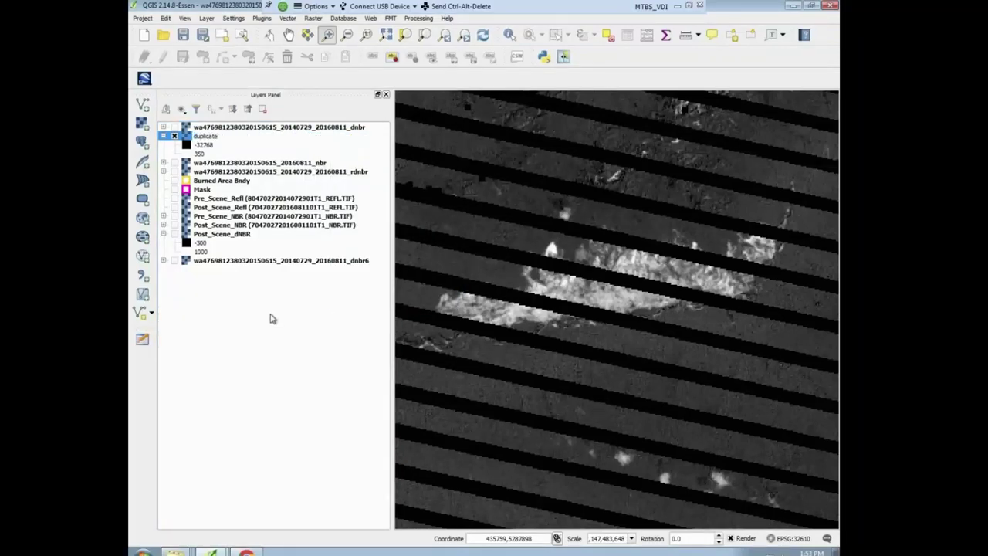
click(272, 319)
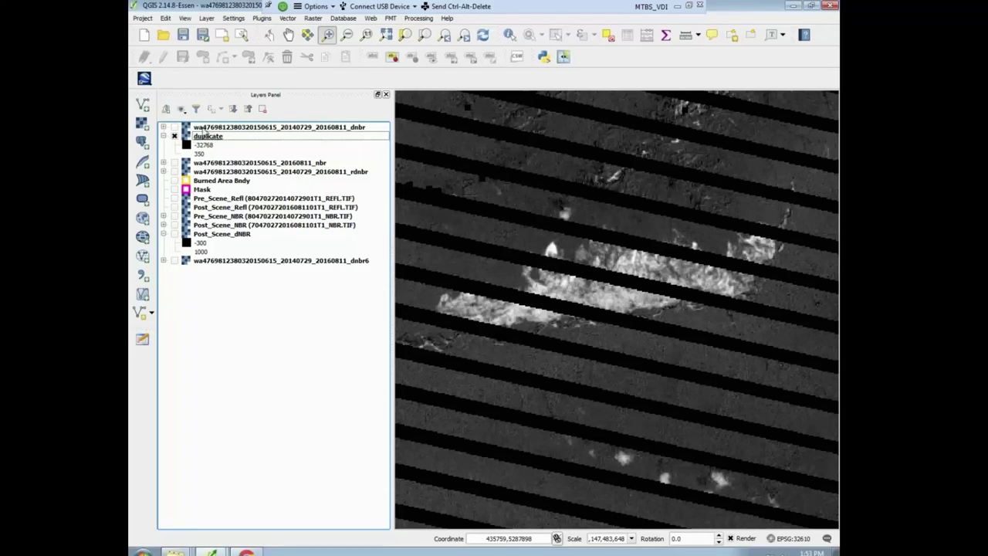
Check the duplicate layer's style properties, accept its existing color map and collapse its legend.
double_click(206, 137)
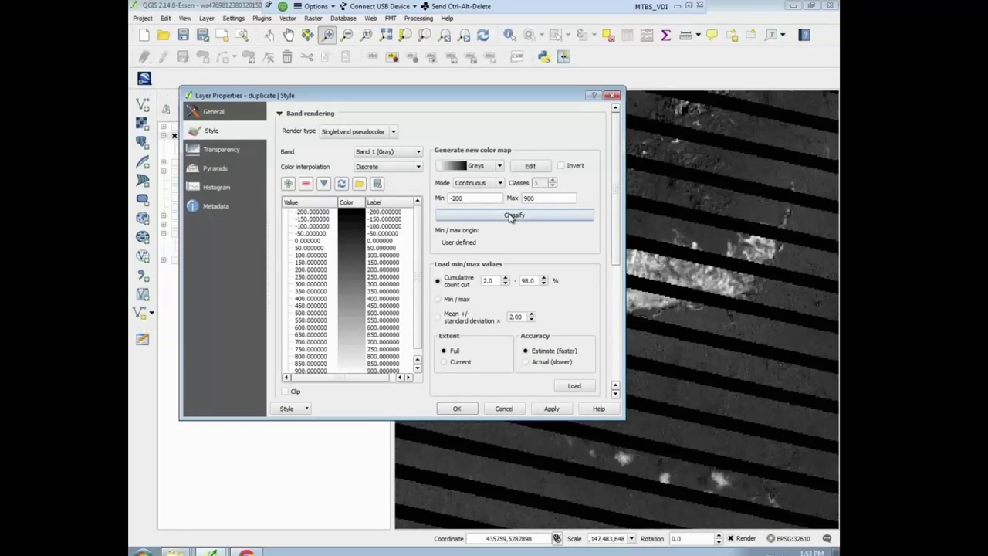
click(459, 410)
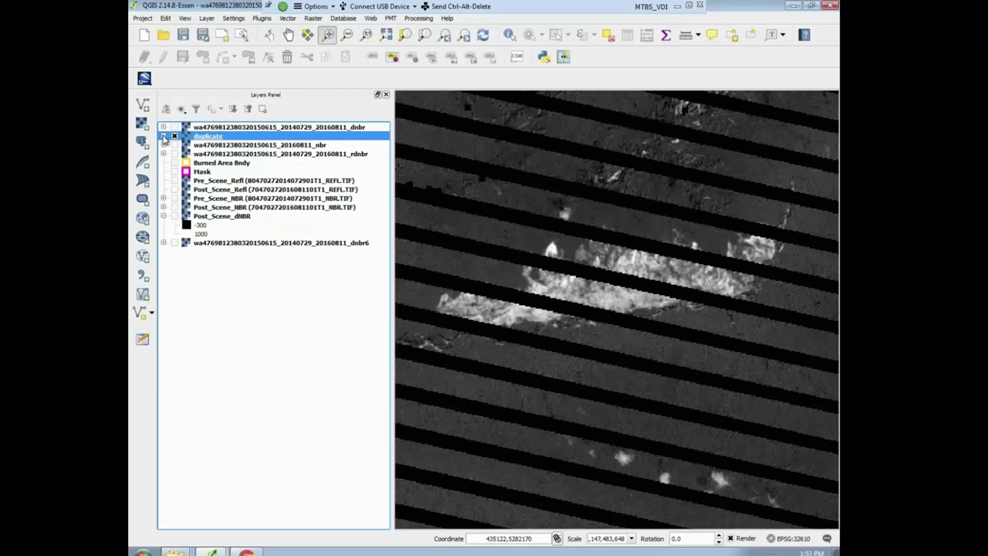
Move the duplicate layer above the original dnbr layer and expand its legend.
click(163, 136)
click(163, 128)
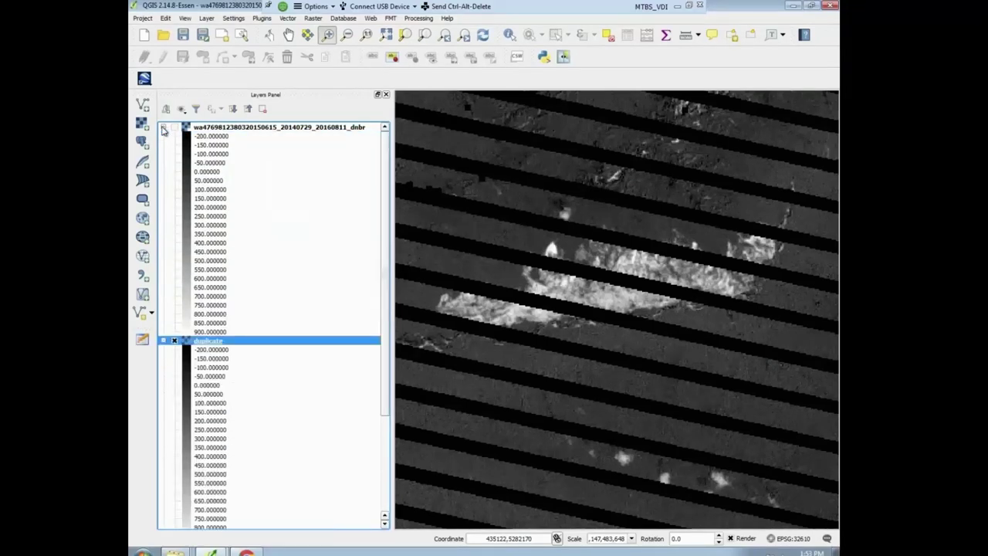
click(163, 127)
mouse_move(218, 138)
mouse_down()
mouse_move(216, 128)
mouse_move(218, 137)
mouse_move(230, 129)
mouse_up()
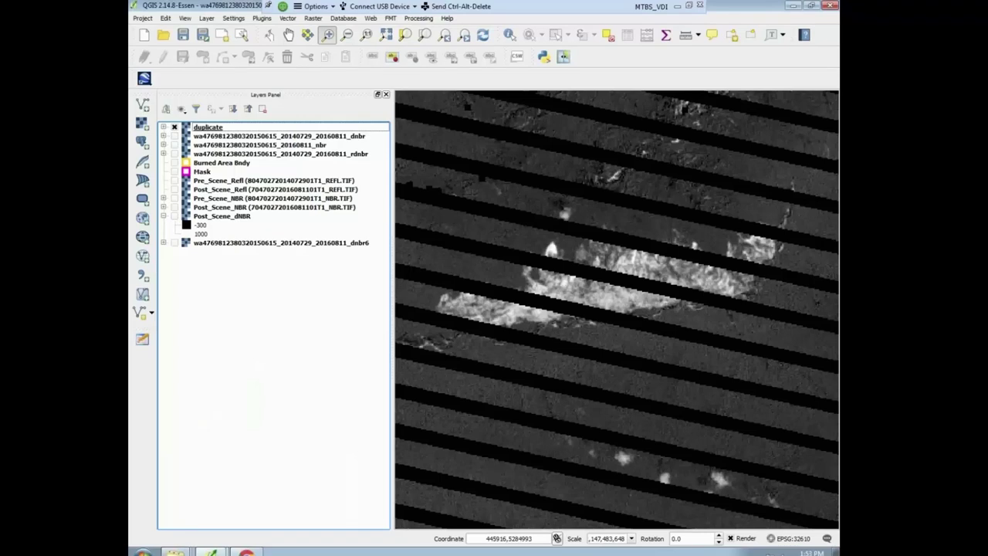
click(163, 129)
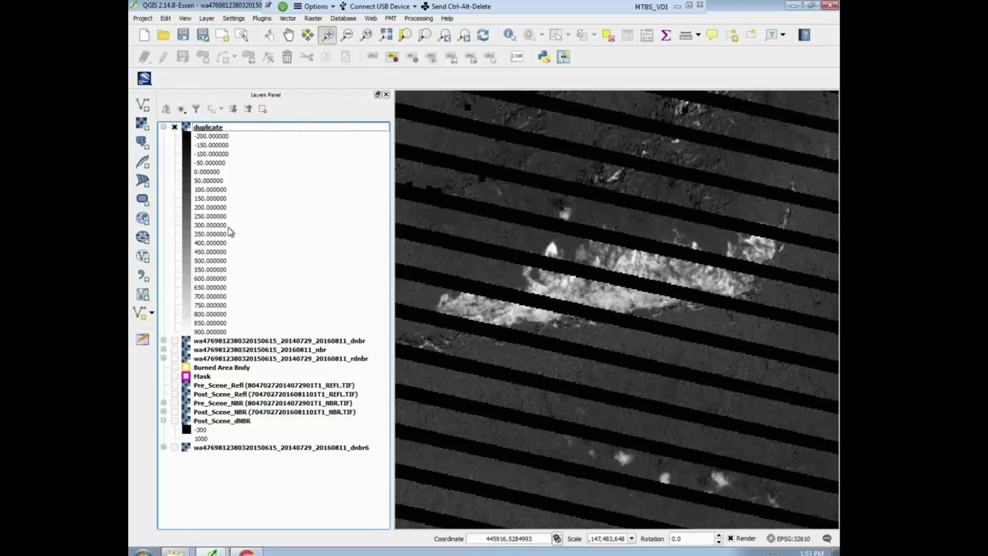
Start recoloring the duplicate layer's -200 class in its style properties and save dark green #266624 as a custom color.
click(210, 128)
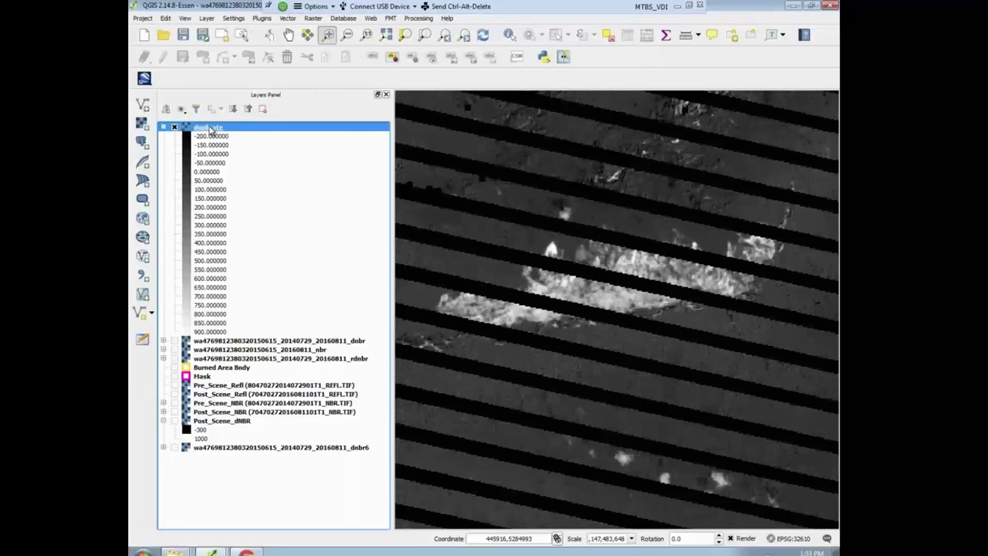
right_click(210, 128)
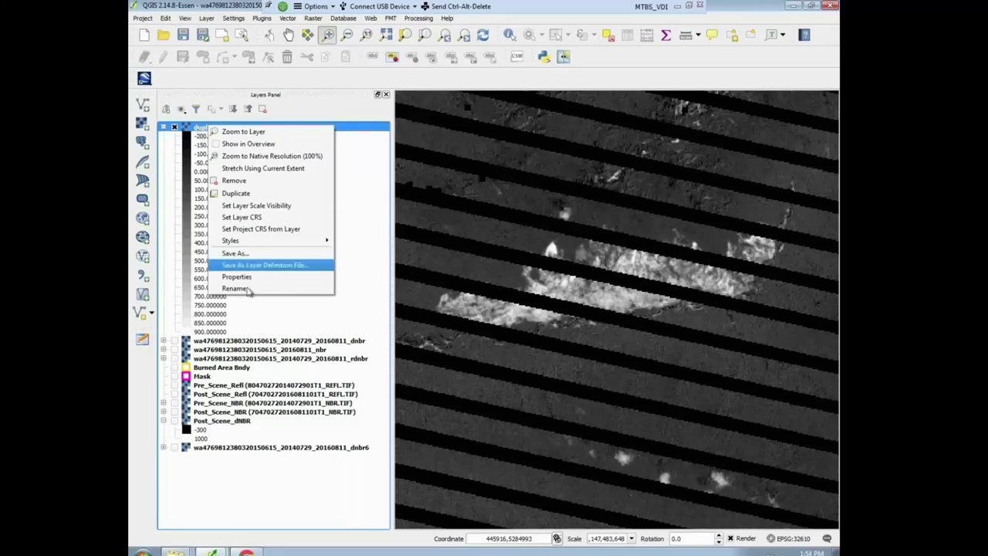
click(266, 276)
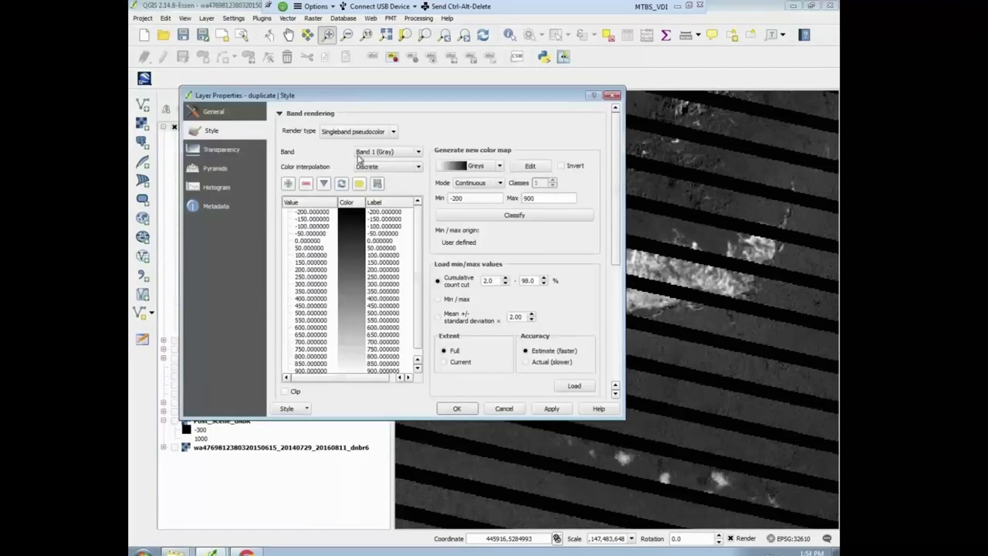
drag(331, 88, 284, 23)
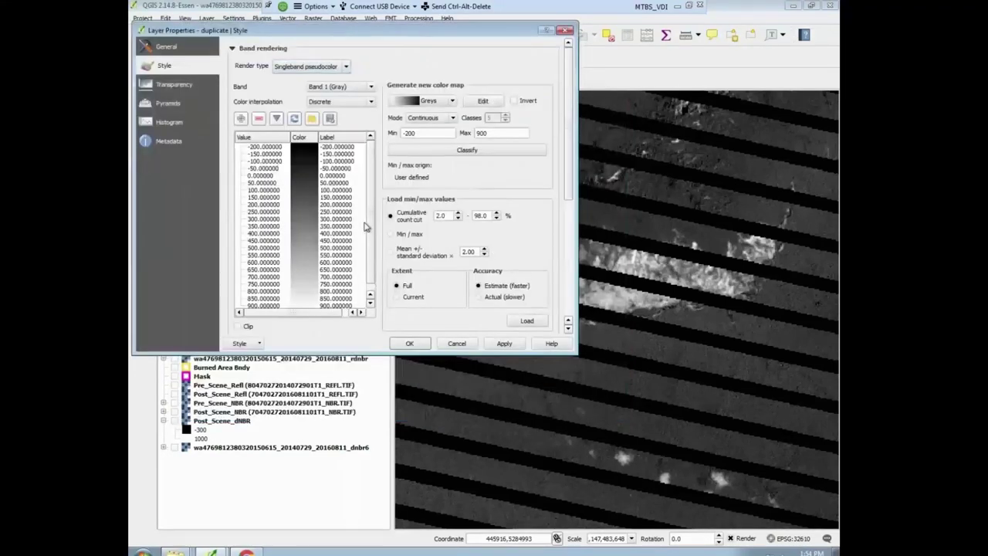
double_click(311, 148)
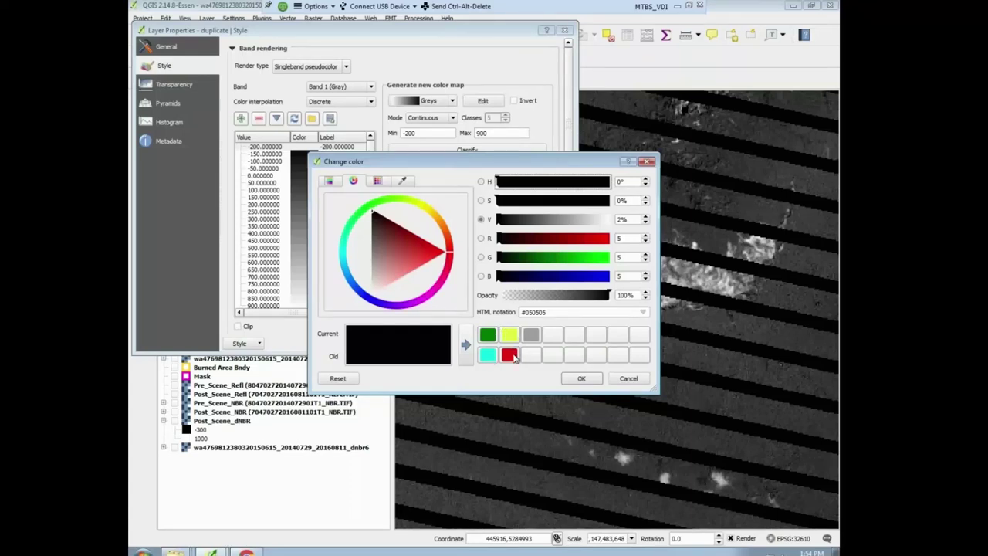
click(363, 215)
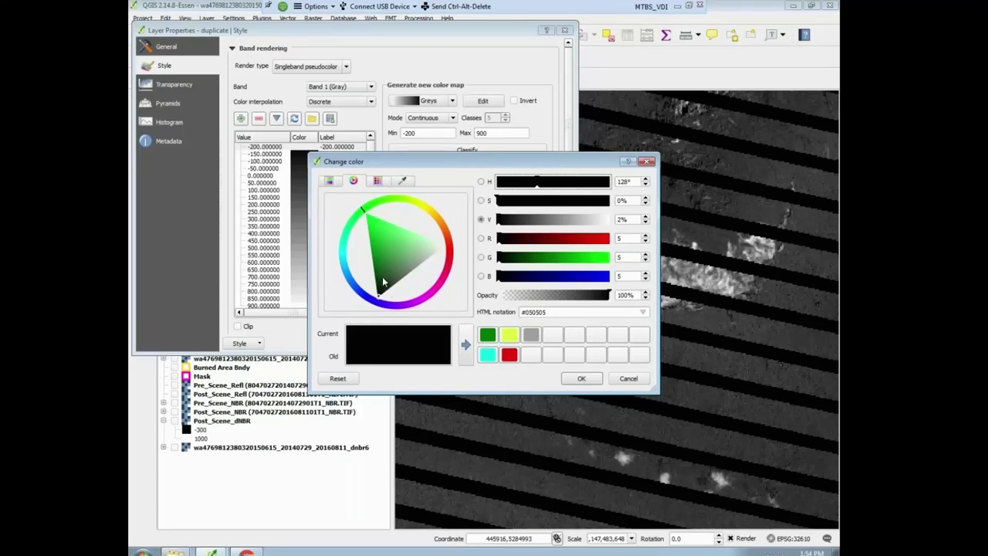
click(372, 206)
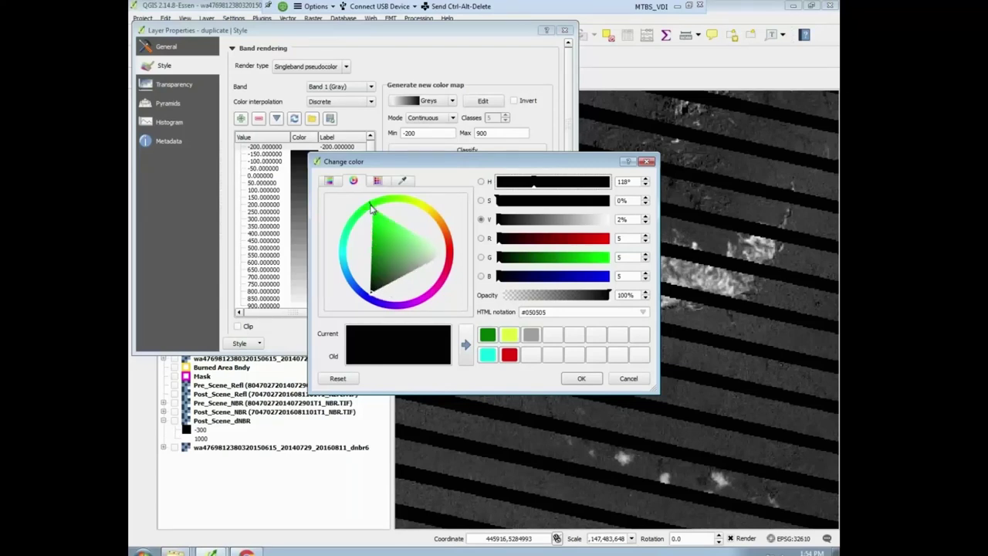
click(382, 269)
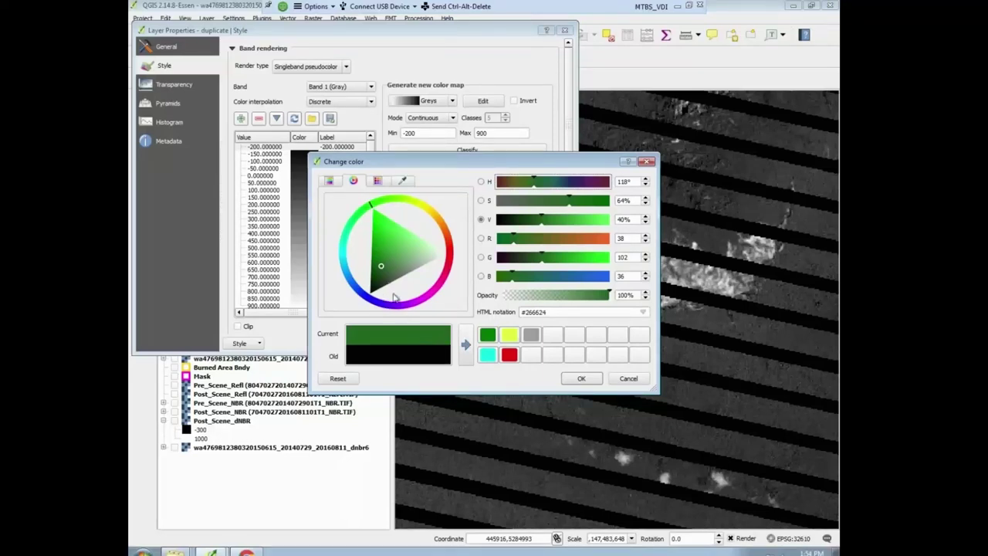
drag(446, 342, 487, 334)
Mix yellow #efec2f, a bright cyan and red #f51f2e, and save each over its matching custom color swatch.
click(424, 211)
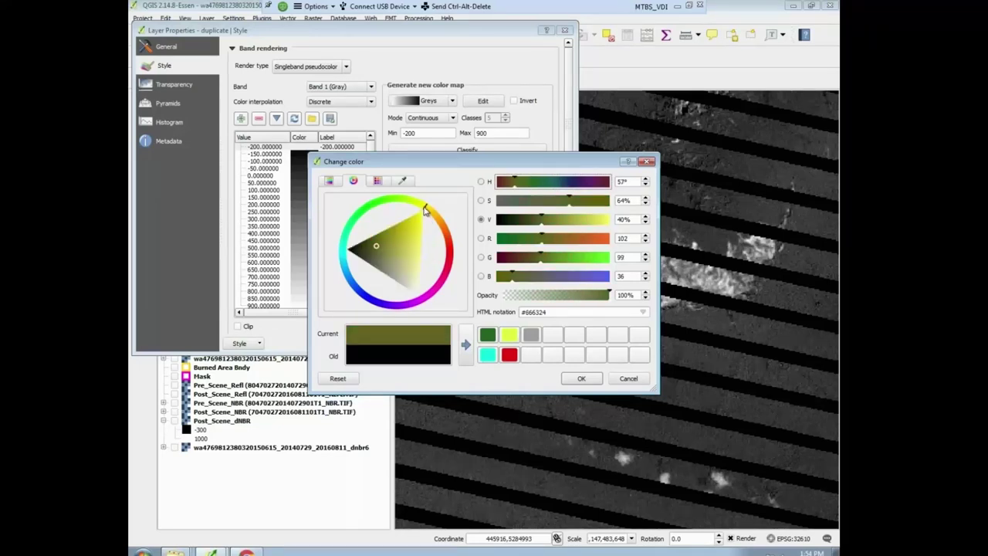
drag(425, 219, 416, 227)
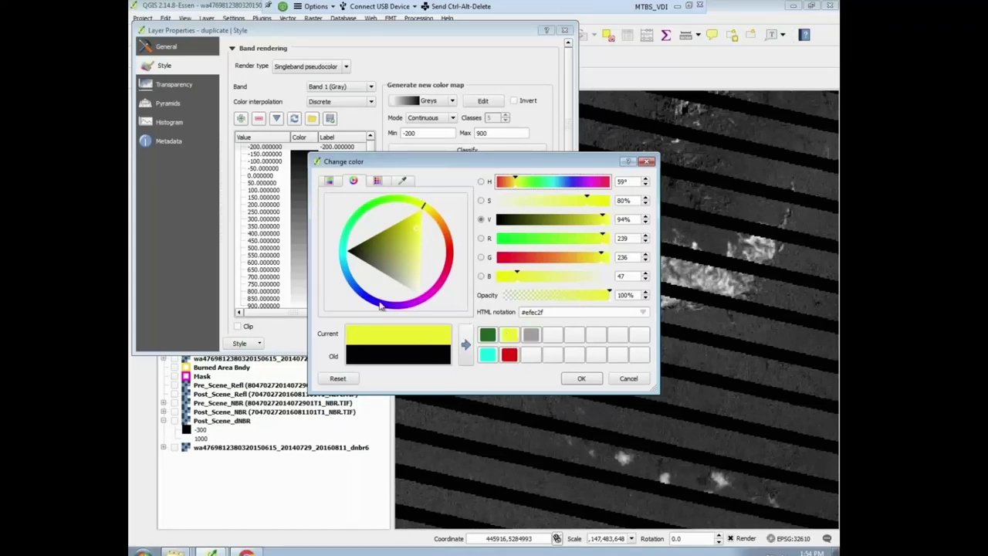
click(344, 255)
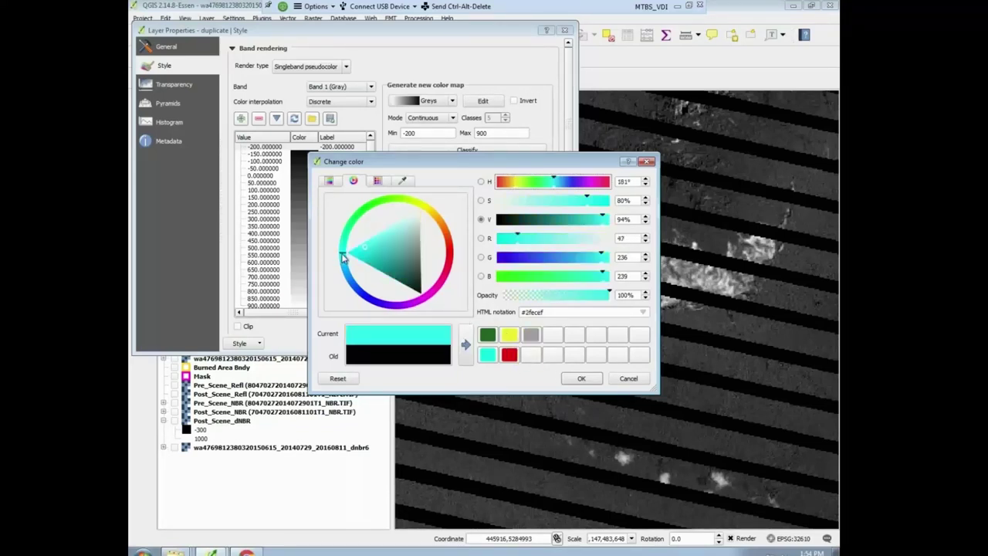
click(358, 249)
drag(414, 339, 504, 361)
click(450, 259)
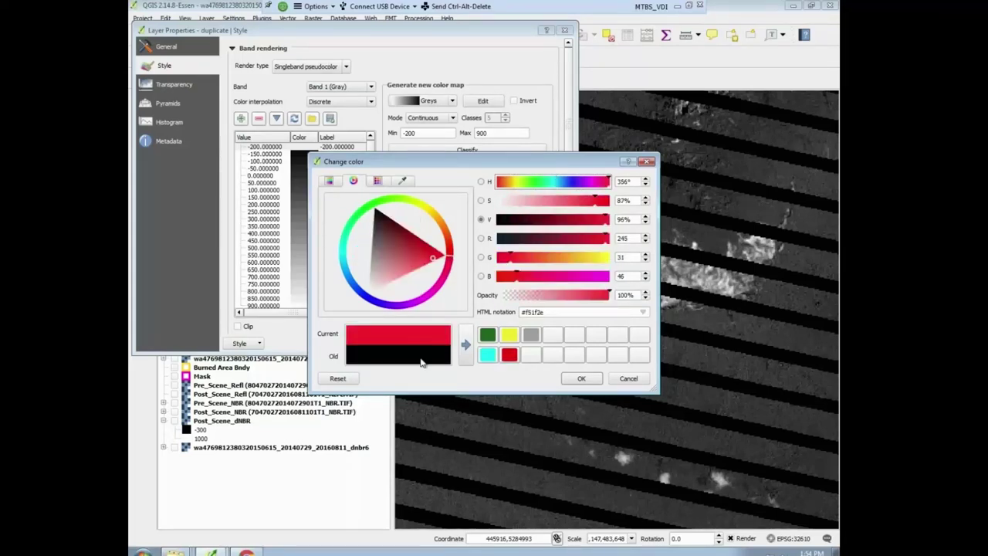
drag(421, 334, 507, 360)
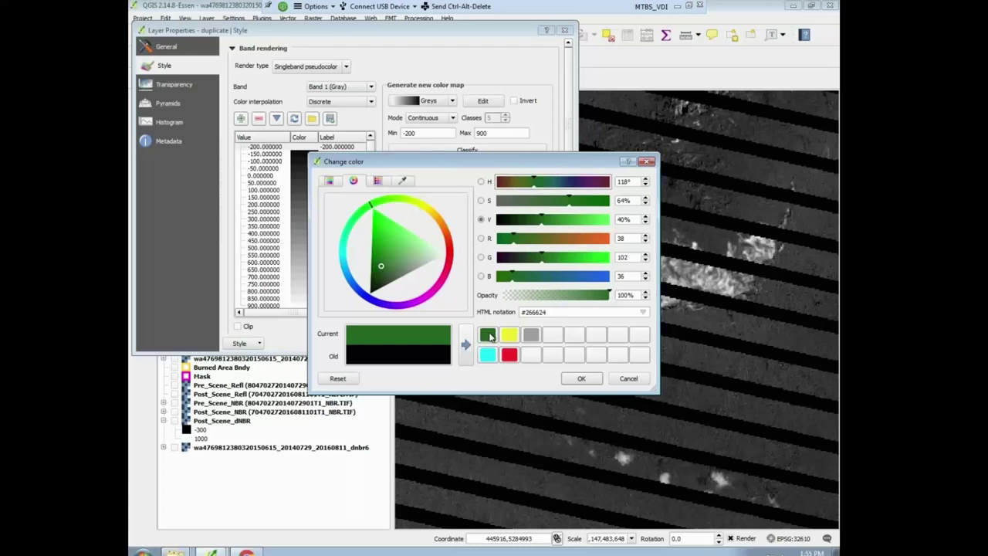
Assign dark green #266624 to the -200 class and apply it to the map.
click(579, 378)
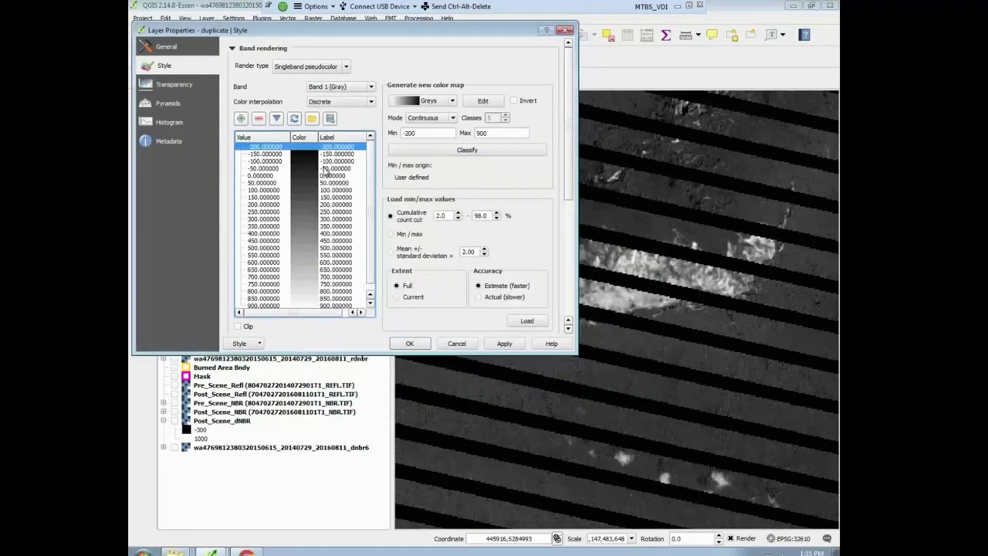
click(299, 154)
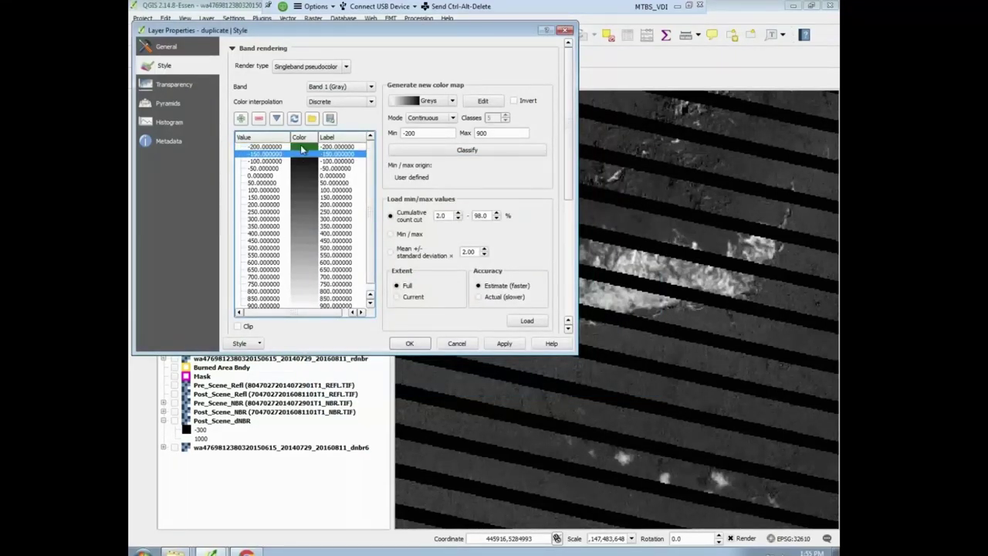
click(504, 345)
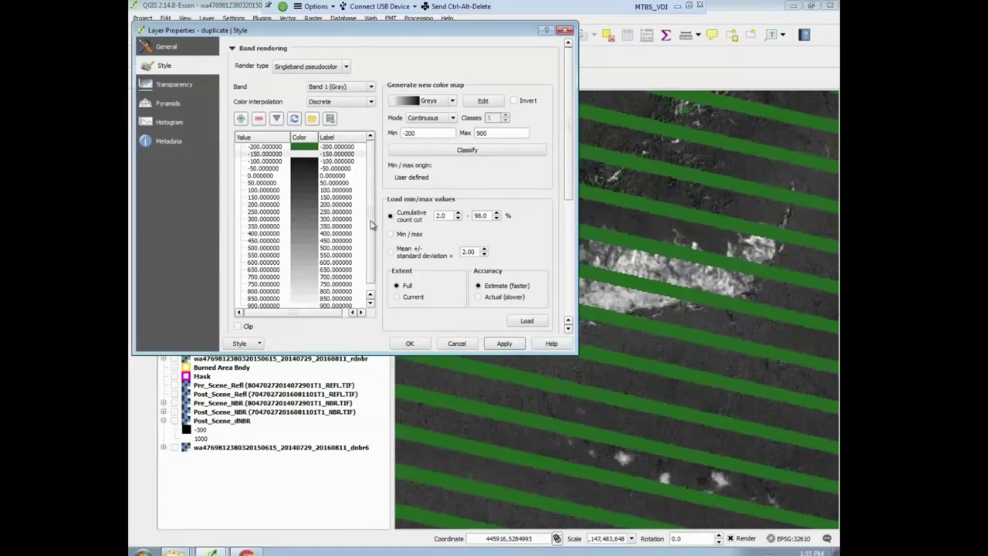
Recolor the -150 and -100 classes with the saved dark green, applying each change to the map.
double_click(311, 156)
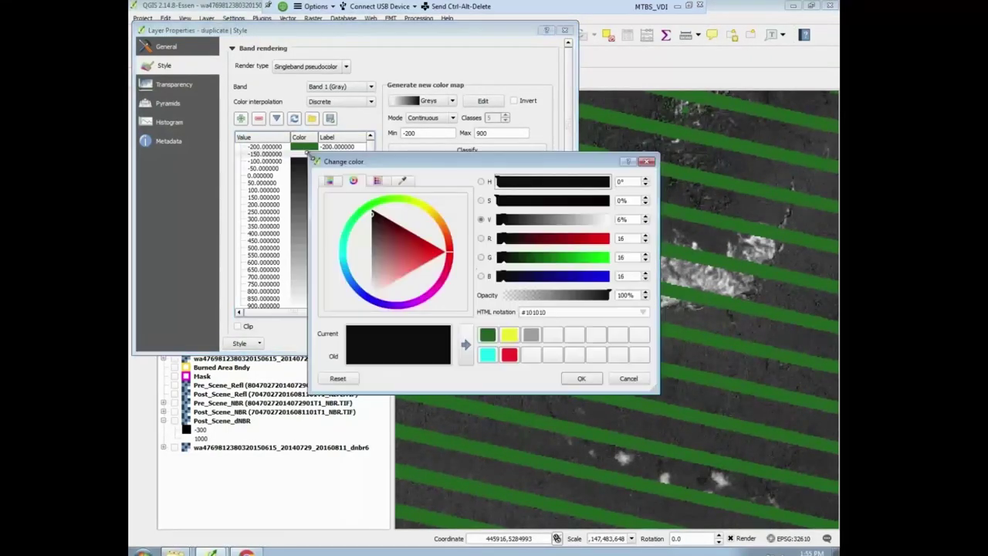
click(488, 335)
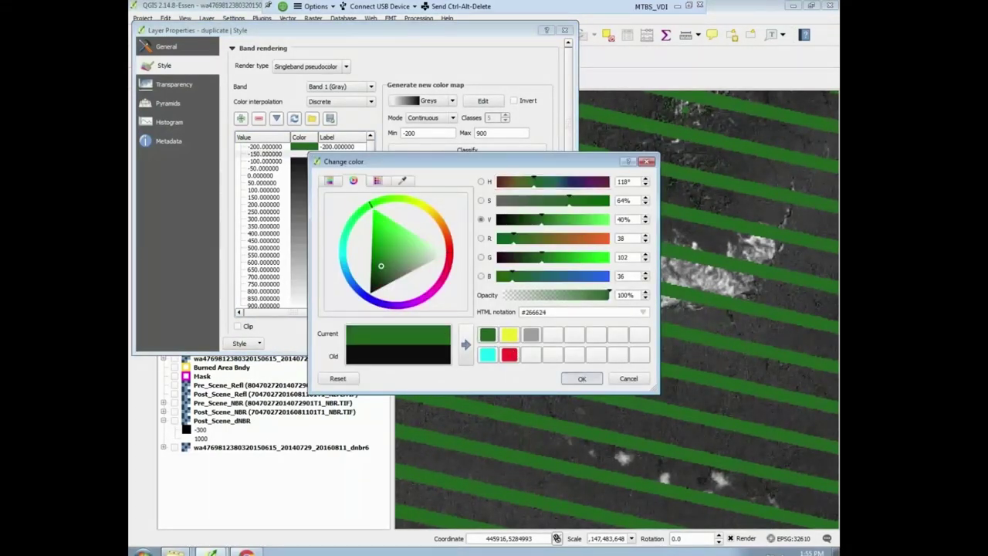
click(581, 378)
click(504, 345)
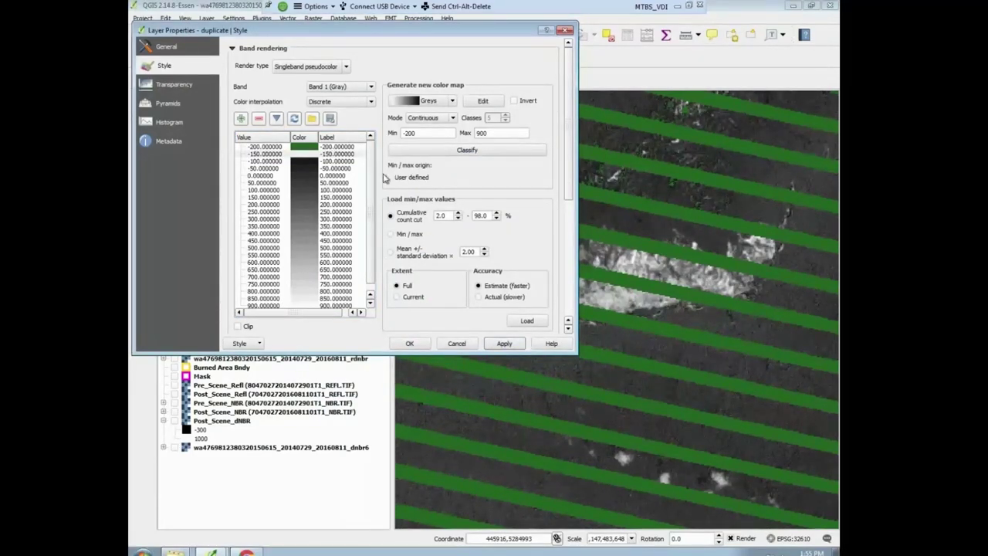
click(318, 161)
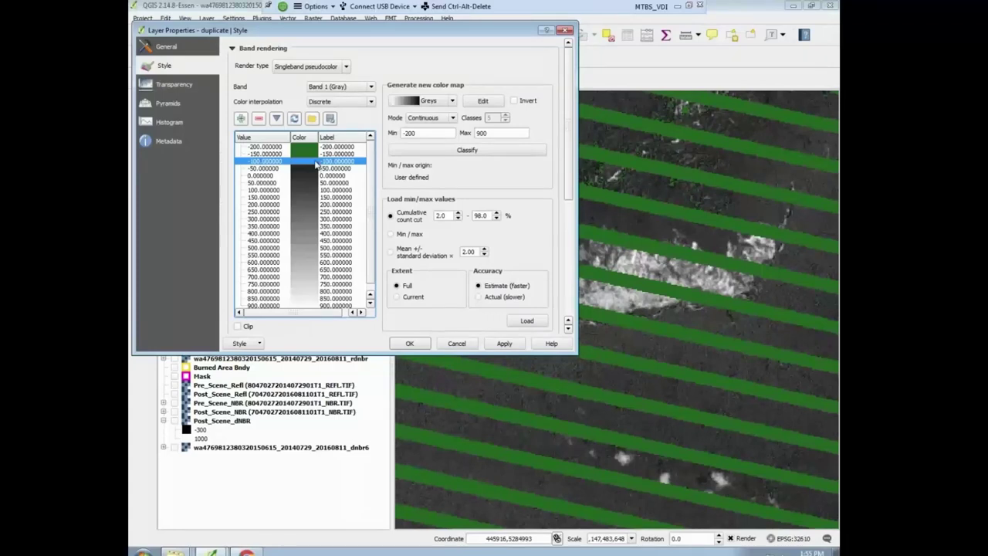
double_click(316, 166)
click(487, 334)
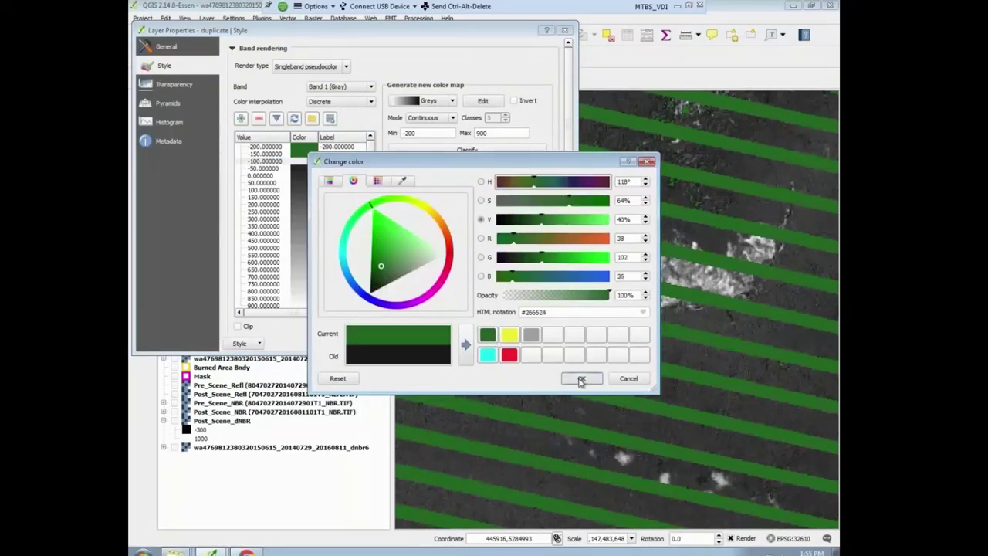
click(581, 379)
click(504, 343)
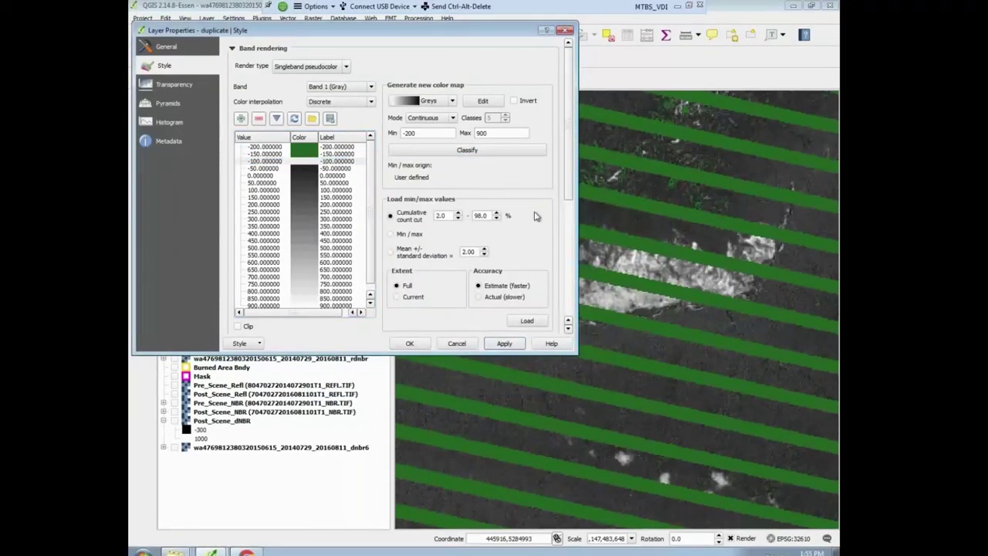
Recolor the -50 and 0 classes with the saved dark green and apply the style.
double_click(301, 173)
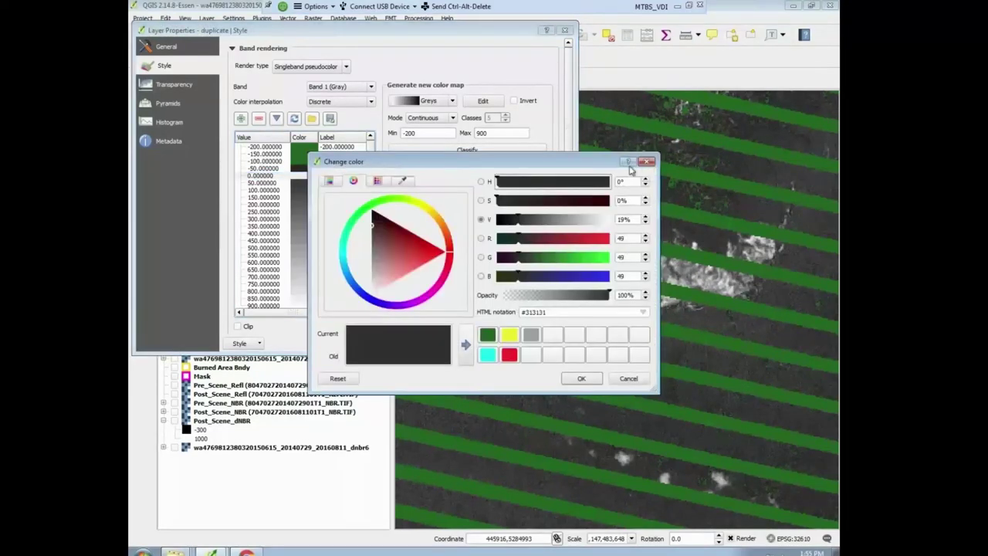
click(647, 162)
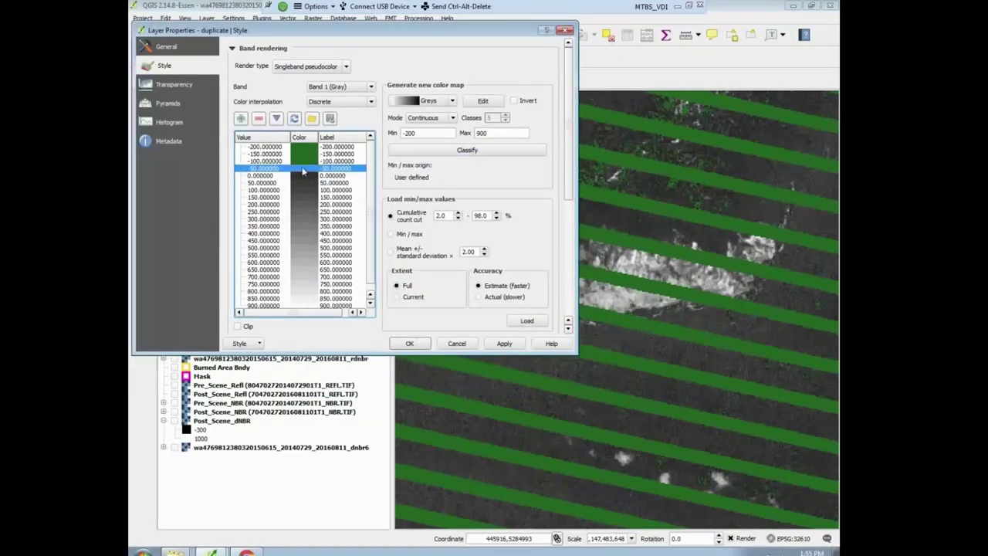
double_click(303, 171)
click(491, 336)
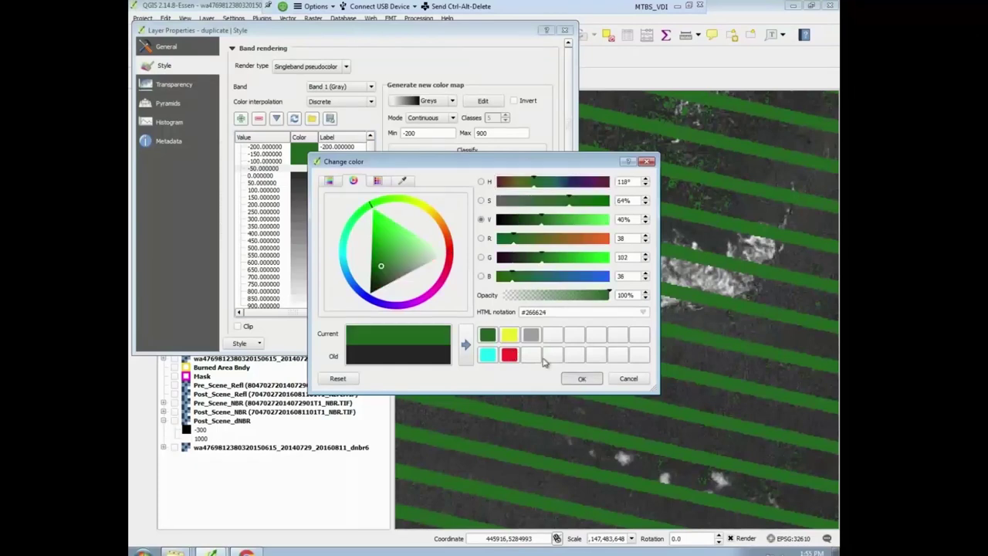
click(582, 379)
double_click(301, 176)
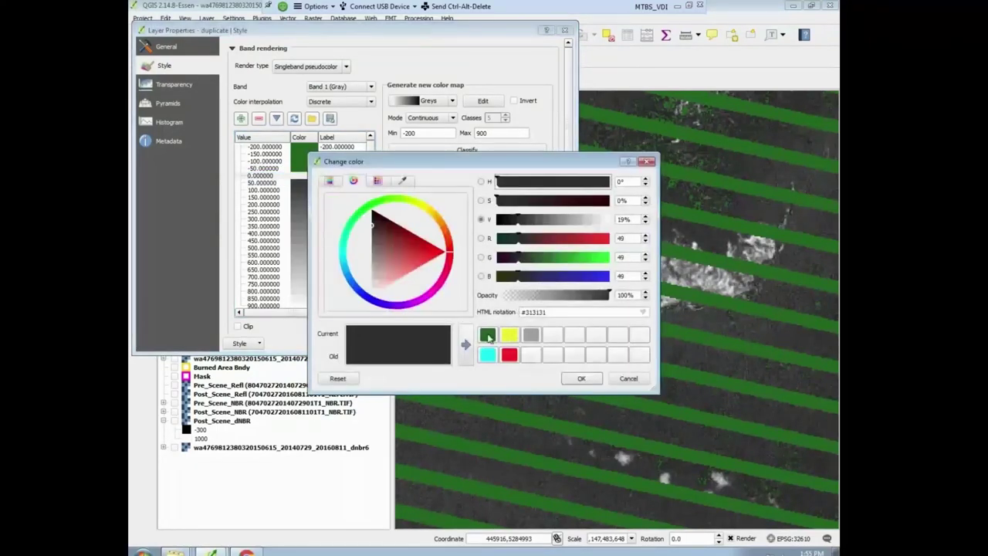
click(488, 337)
click(581, 378)
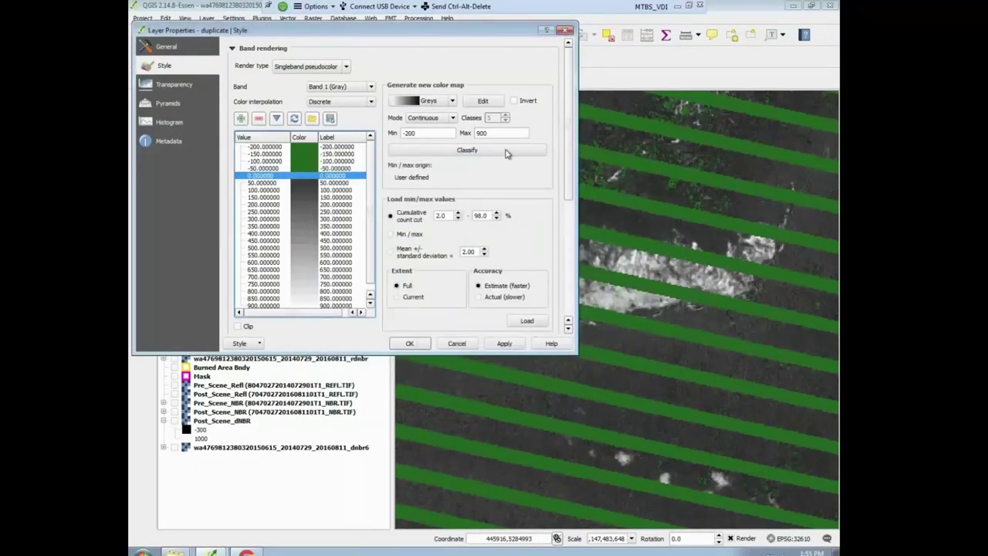
click(504, 342)
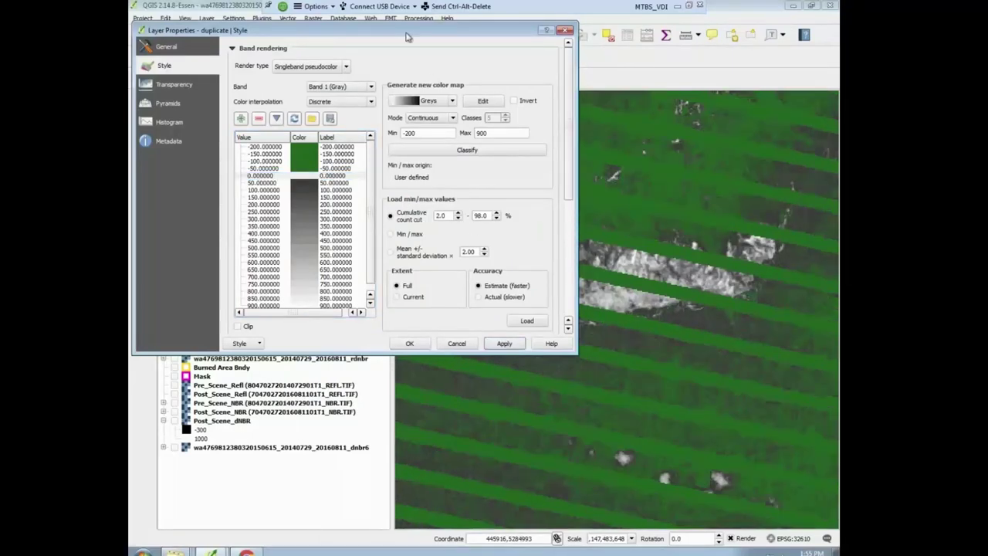
Change the 0 class to the saved cyan and apply the style, keeping more of the map in view.
drag(393, 35, 314, 14)
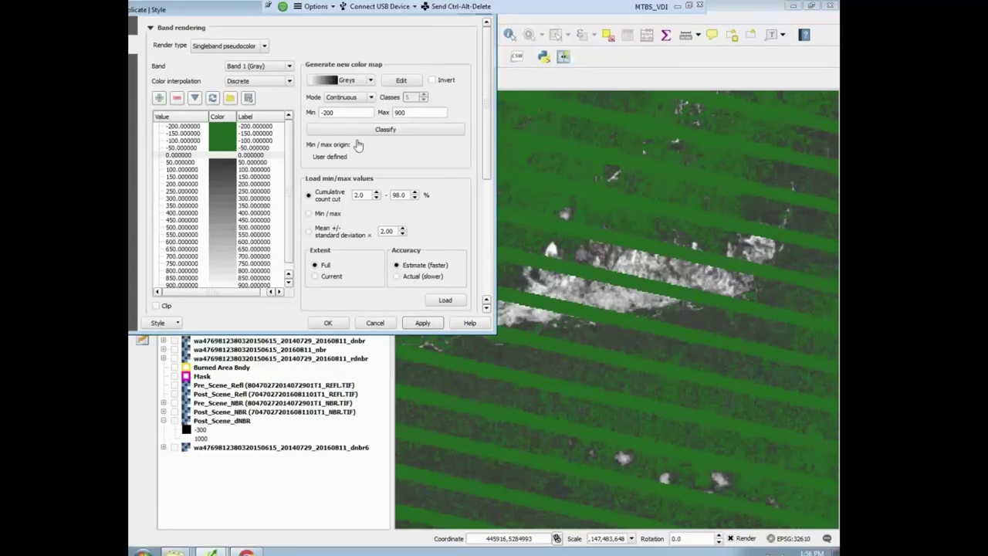
click(232, 155)
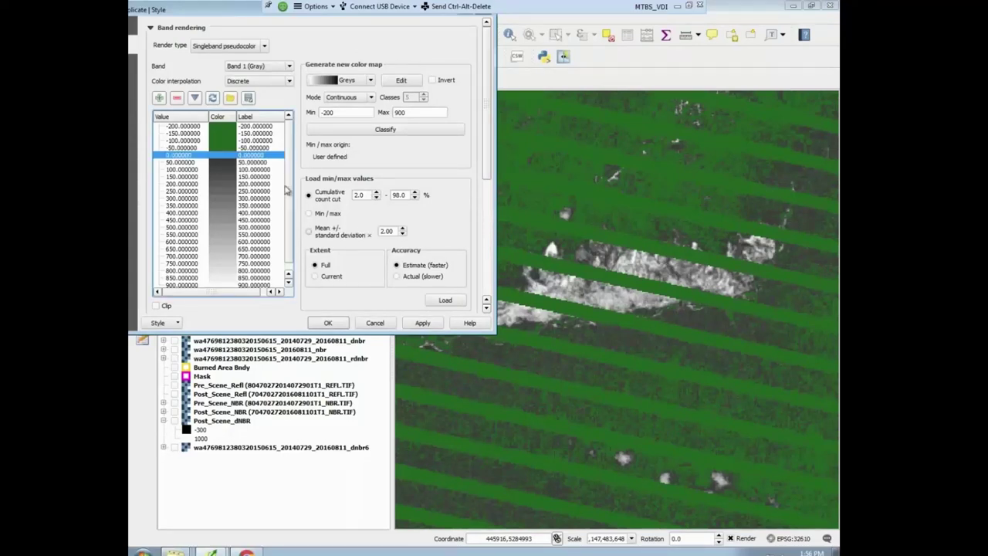
double_click(223, 159)
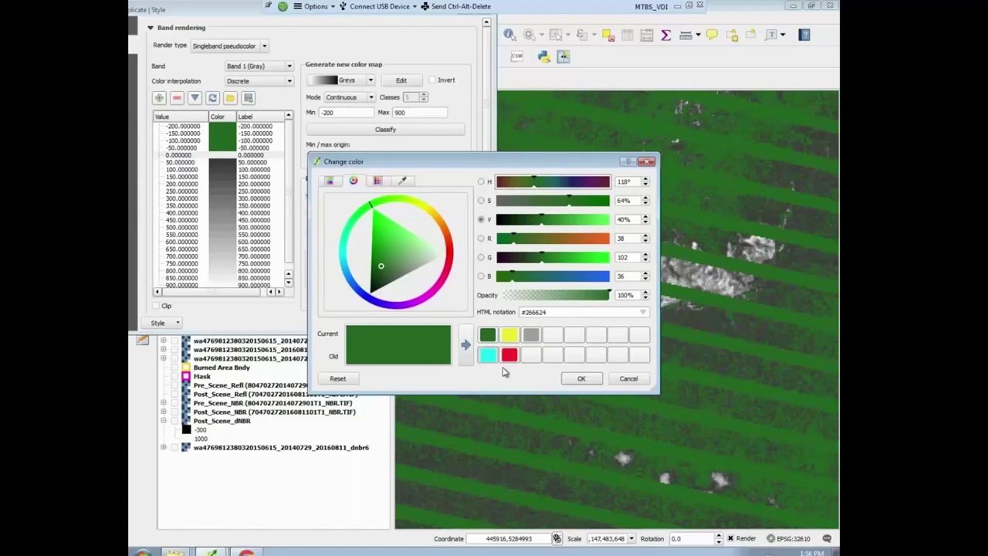
click(488, 354)
click(578, 379)
click(423, 323)
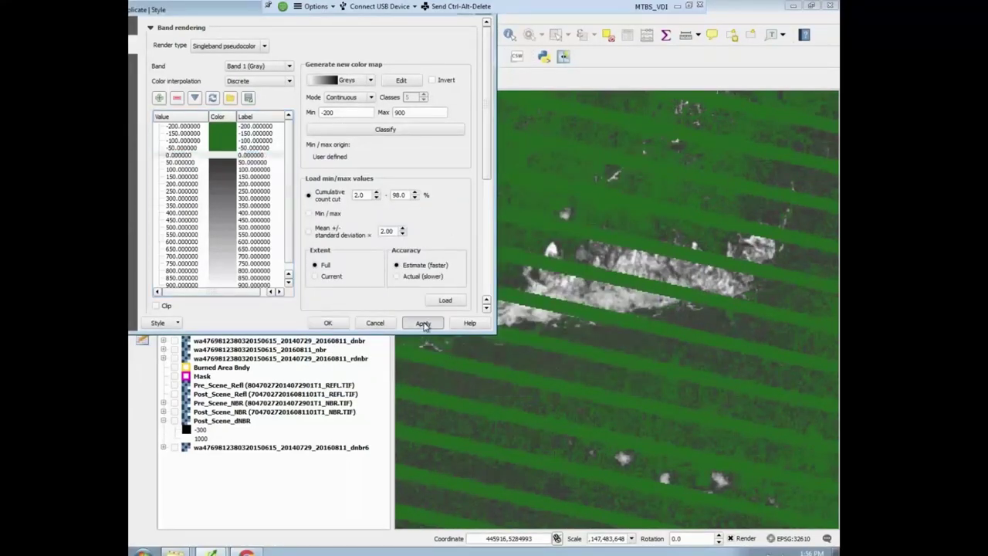
Recolor the 0 and 50 classes with the saved dark green and apply the style to the map.
double_click(222, 156)
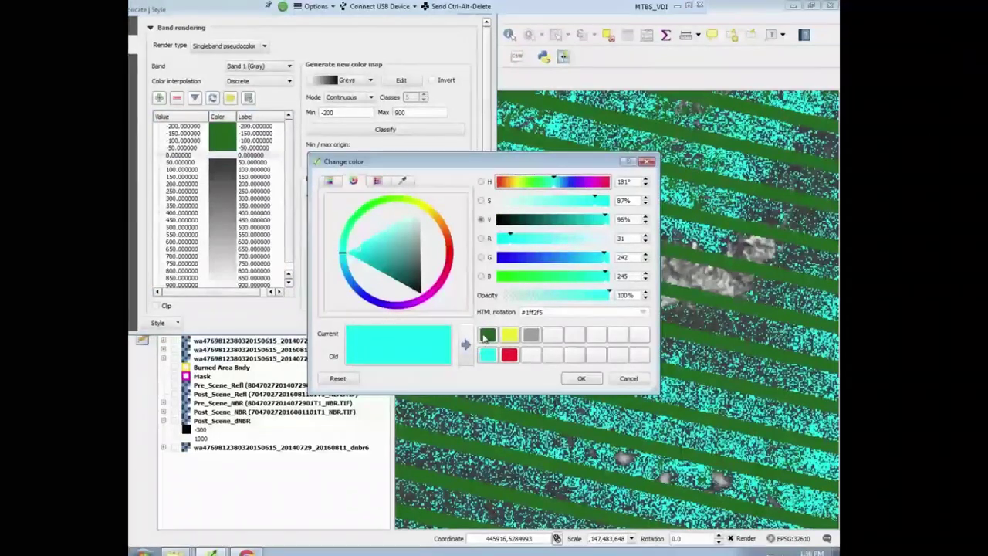
click(487, 333)
click(584, 379)
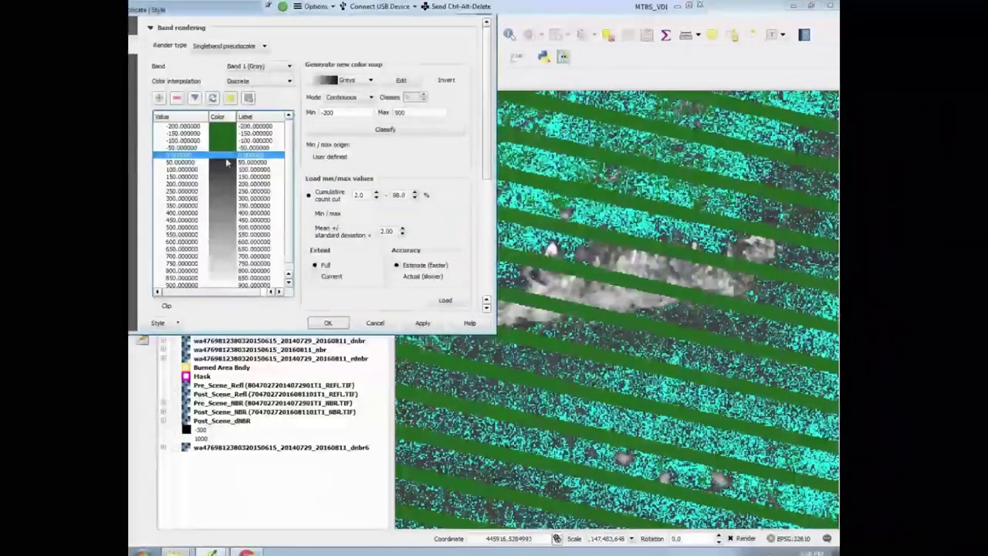
click(225, 167)
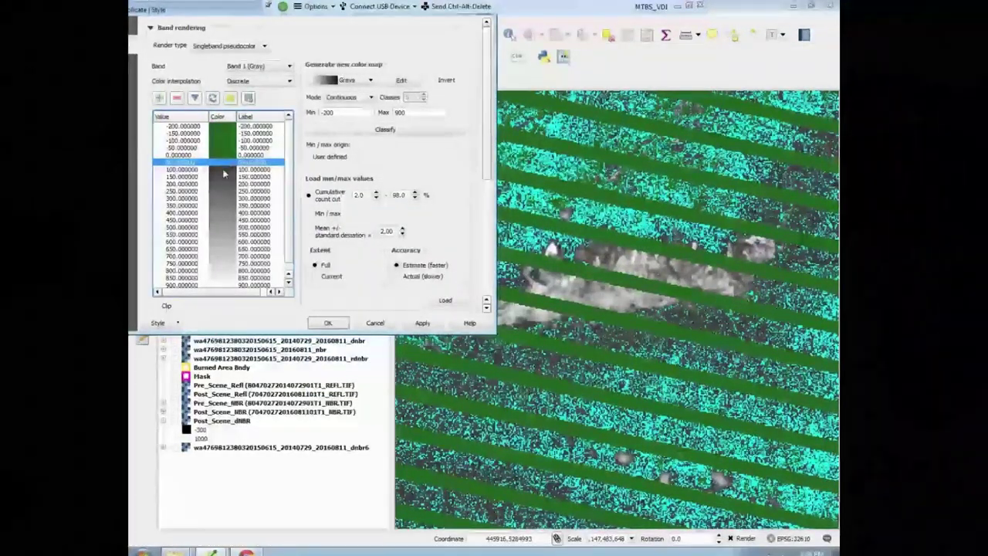
double_click(224, 167)
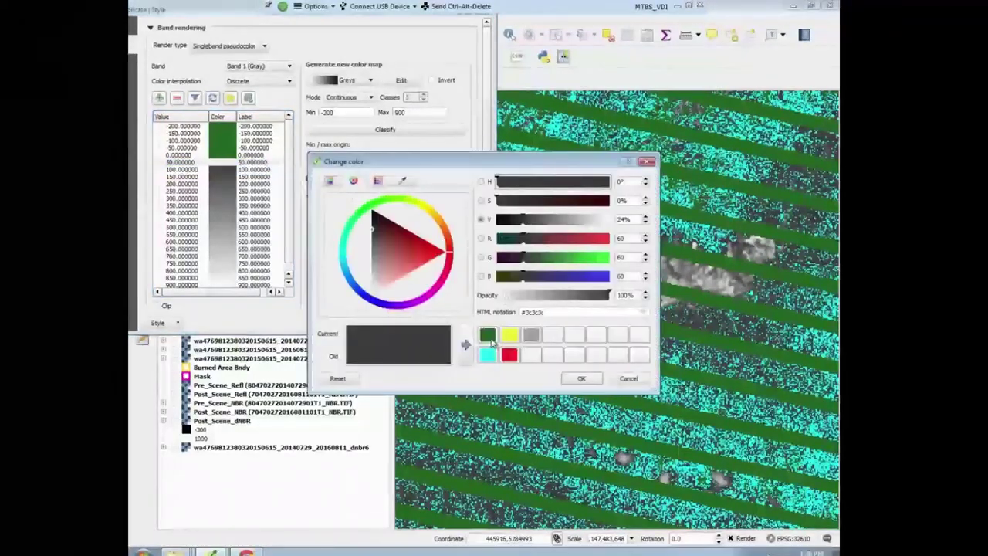
click(488, 336)
click(579, 379)
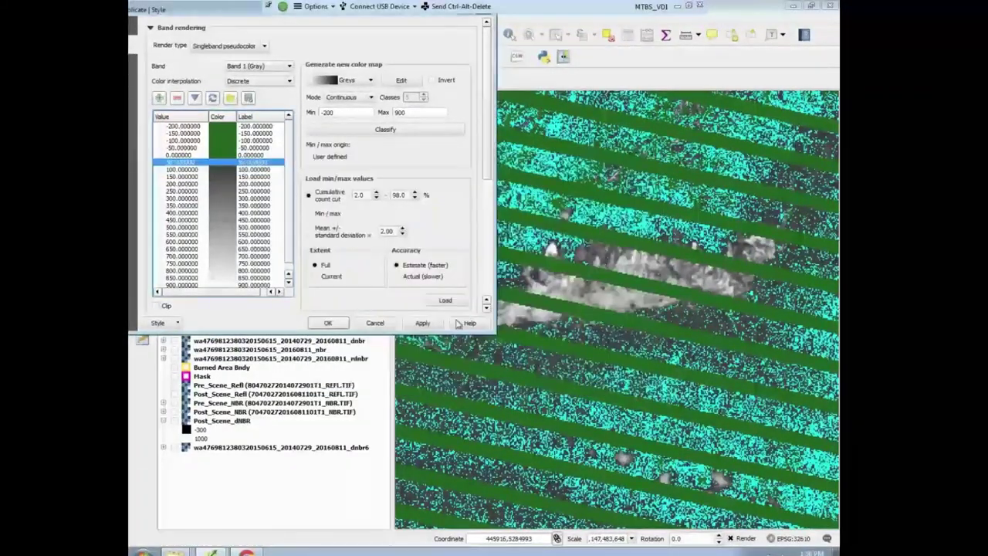
click(423, 323)
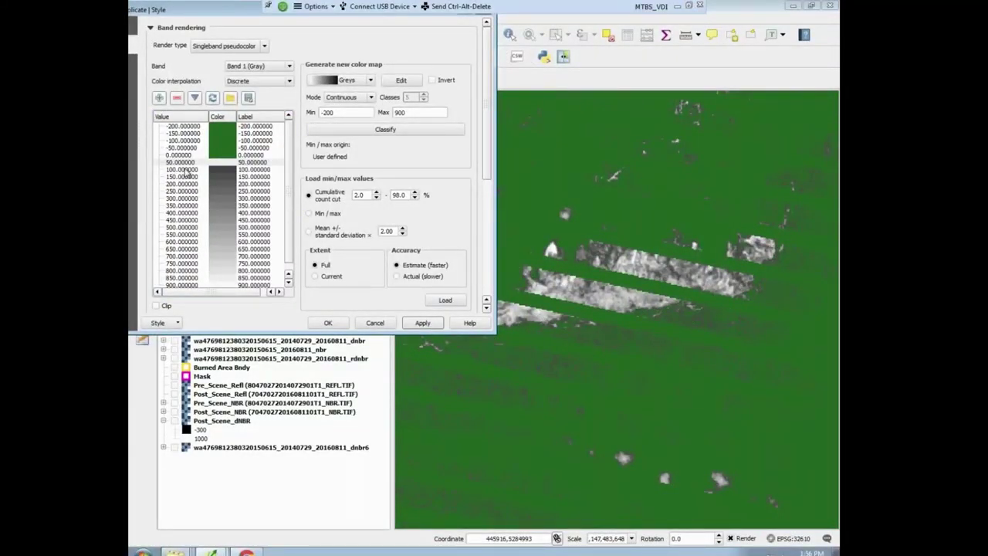
Add a new class to the color map, give it value 70 and label 70, and apply the style.
click(217, 170)
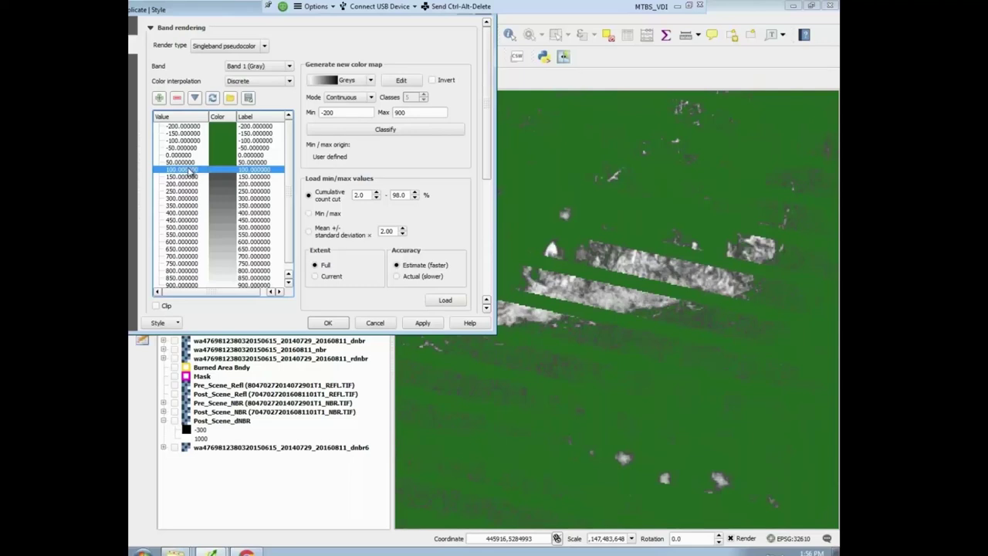
click(160, 100)
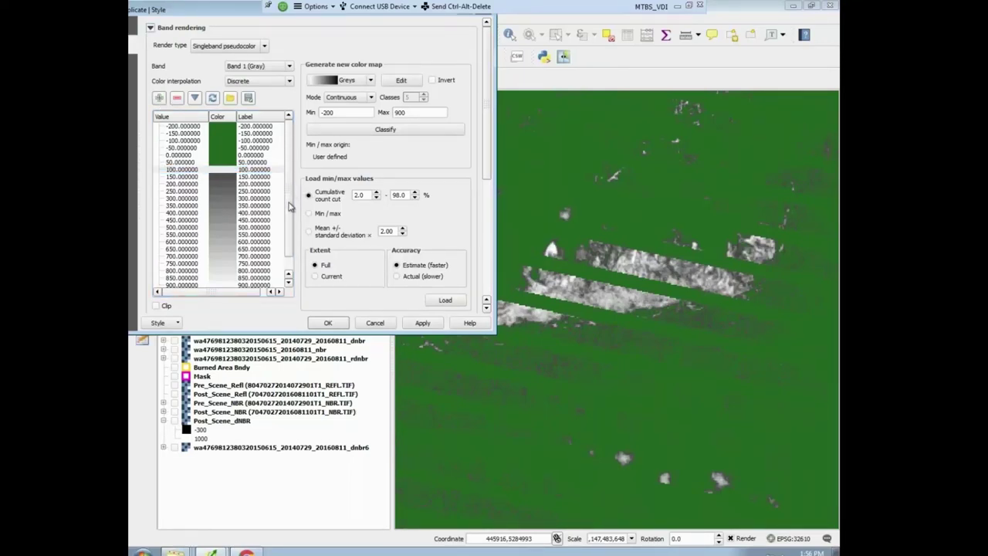
scroll(290, 206, down, 1)
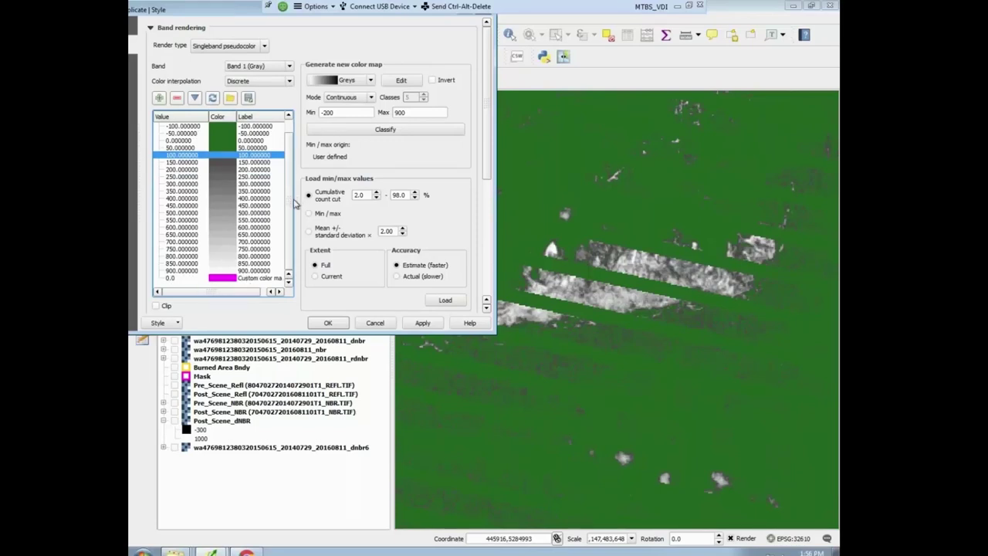
scroll(290, 162, up, 1)
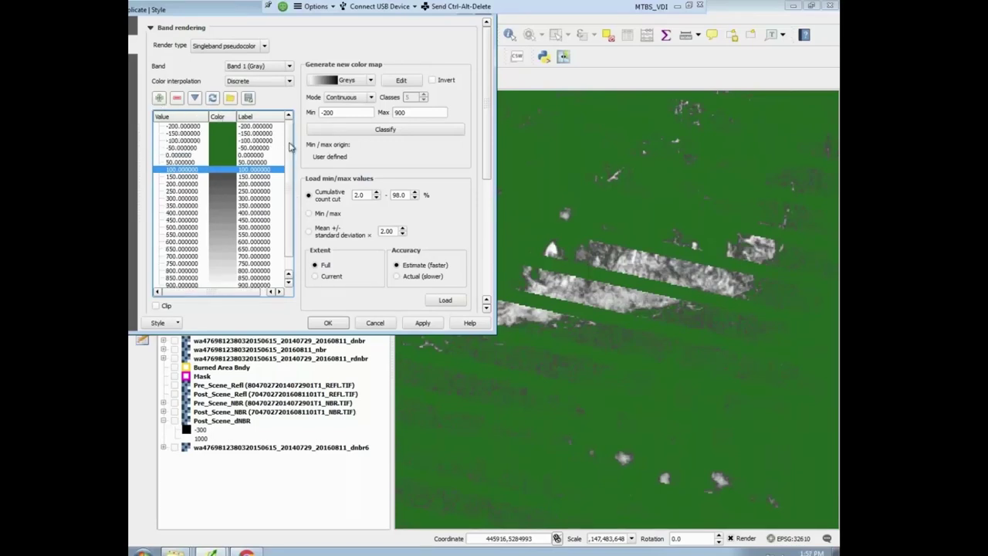
scroll(293, 197, down, 1)
double_click(175, 278)
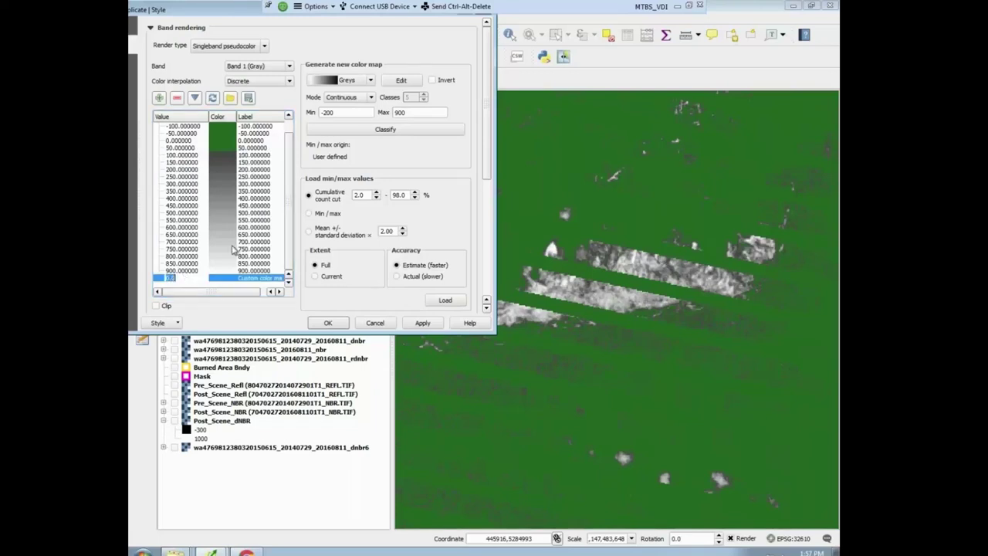
text(70)
key(Return)
double_click(255, 277)
text(70)
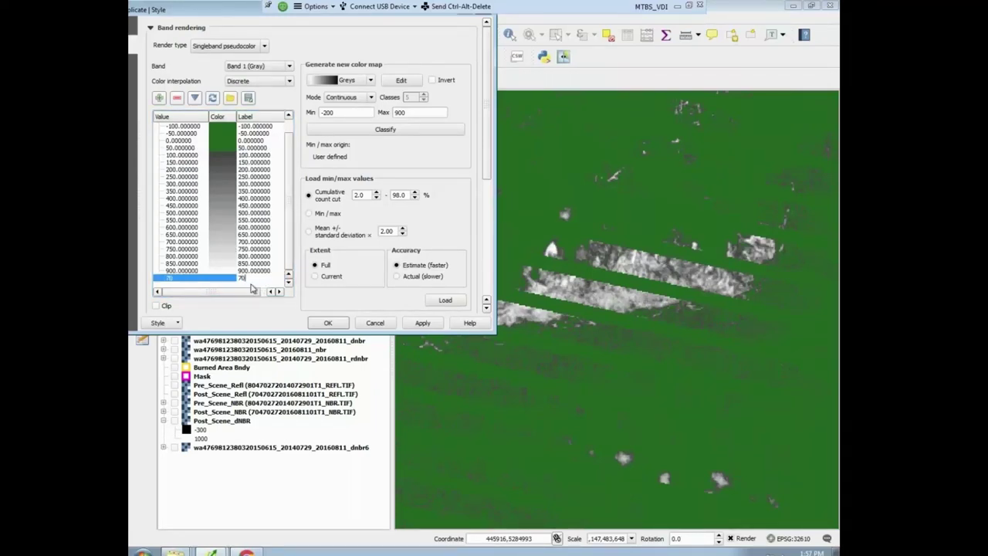
click(422, 323)
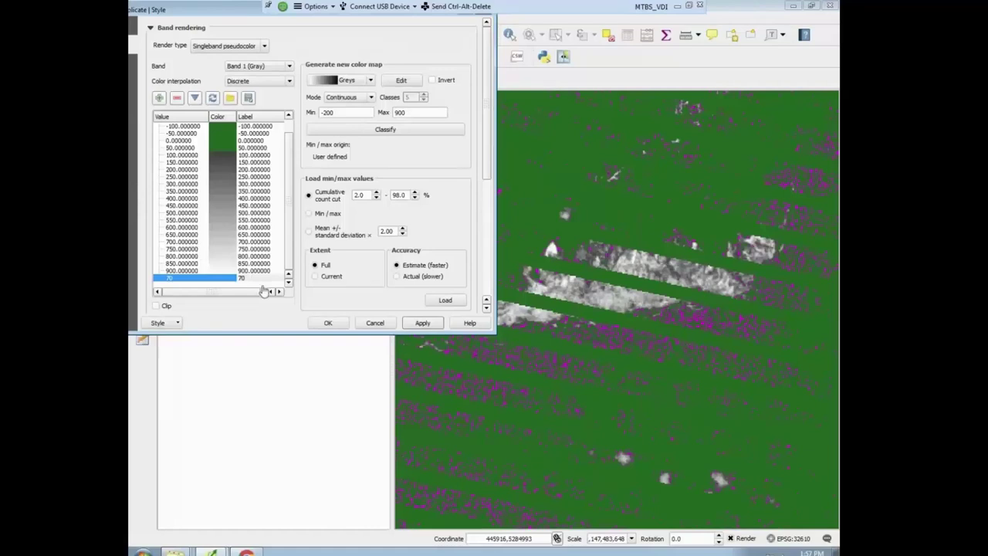
Set the added class's value and label to 87 and apply the style.
click(176, 283)
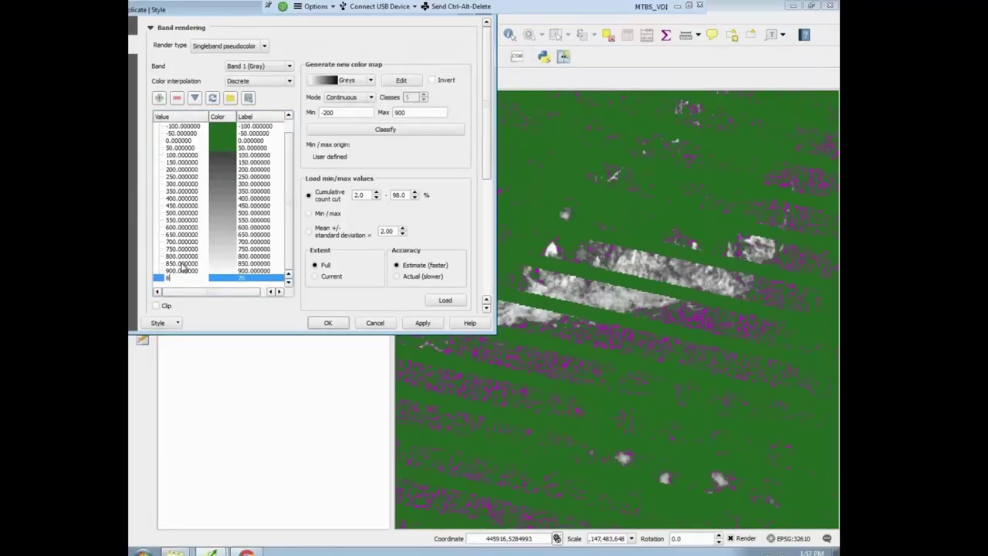
double_click(242, 278)
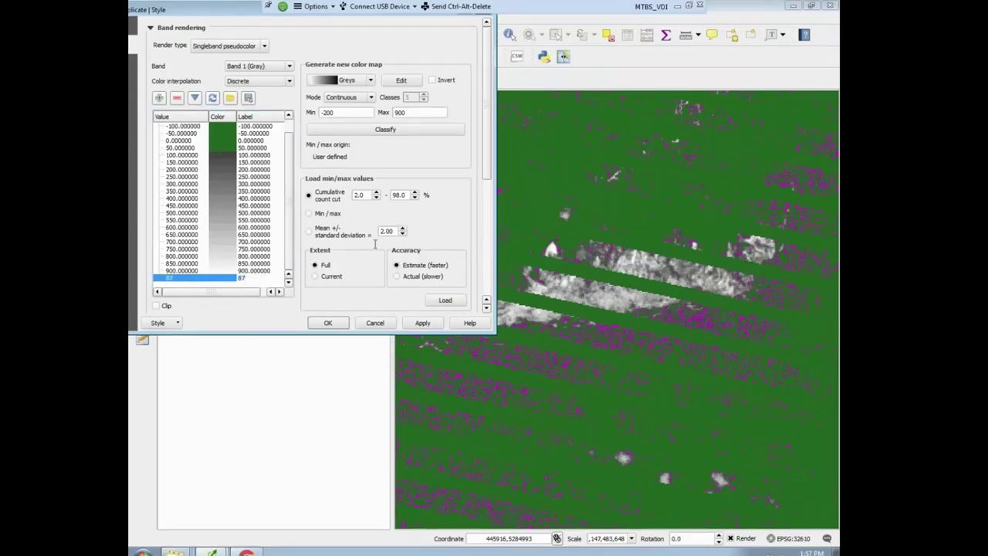
click(423, 322)
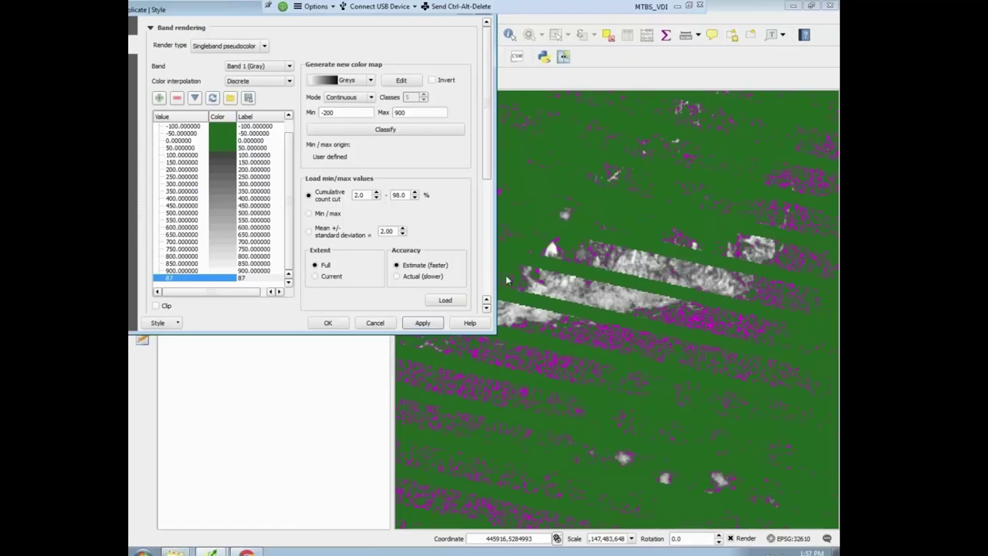
Recolor the 87 class with the saved dark green and apply the style.
click(229, 281)
double_click(229, 281)
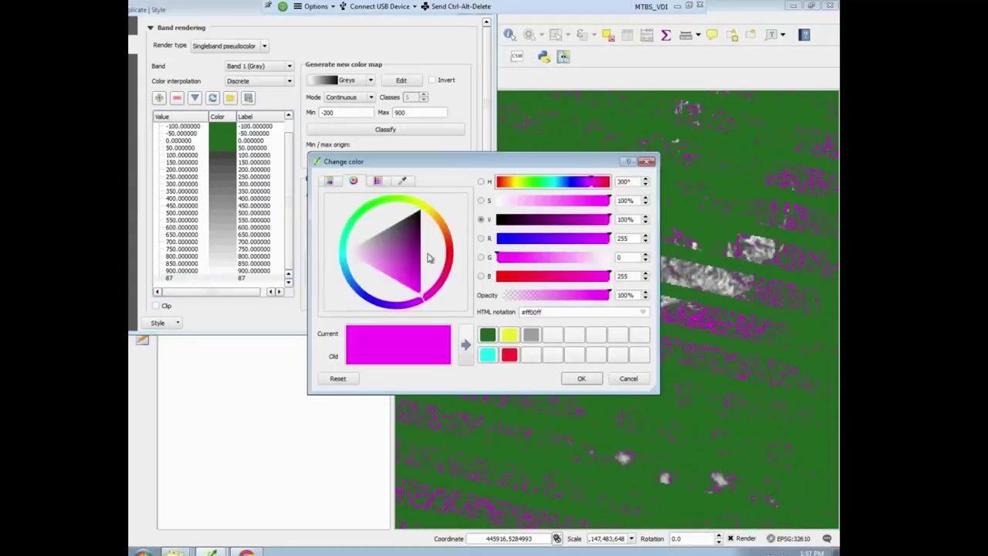
click(488, 334)
click(581, 379)
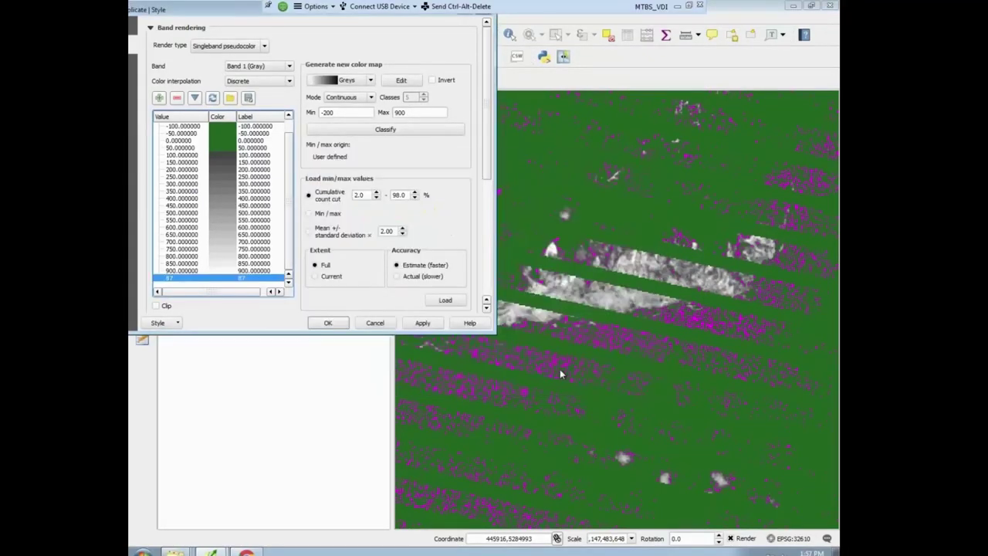
click(425, 323)
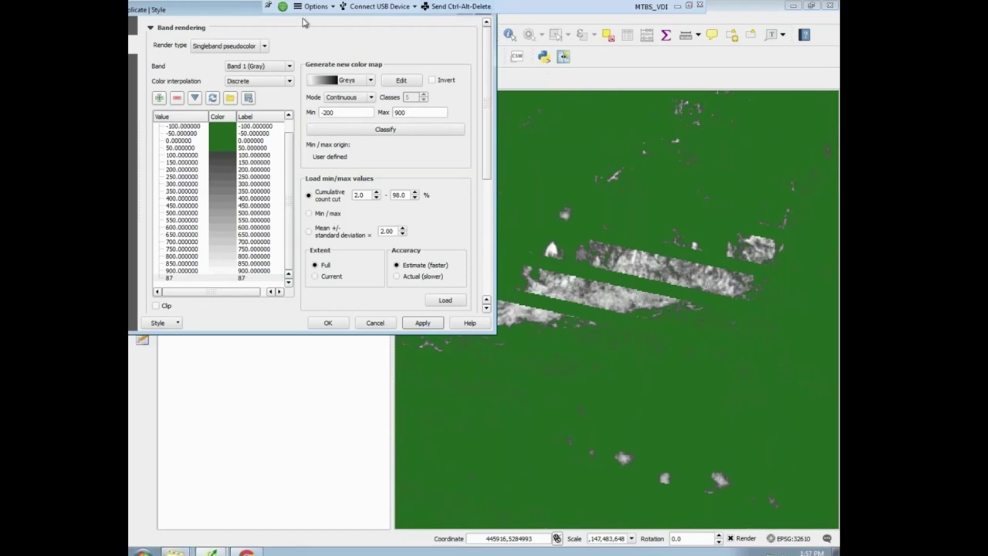
Close the layer properties, show the Post_Scene_Refl layer, and compare it with the duplicate layer by switching the duplicate on and off.
drag(237, 11, 301, 87)
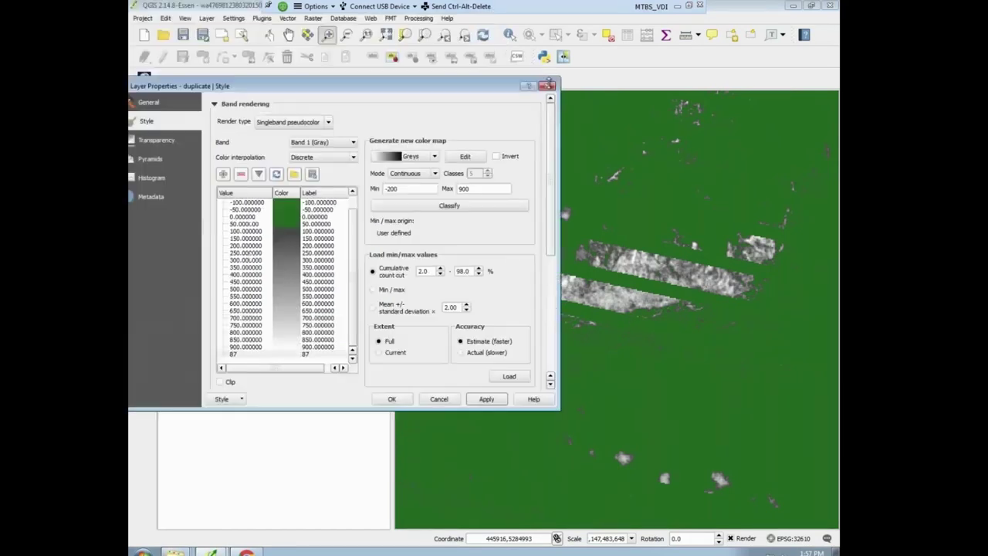
click(548, 86)
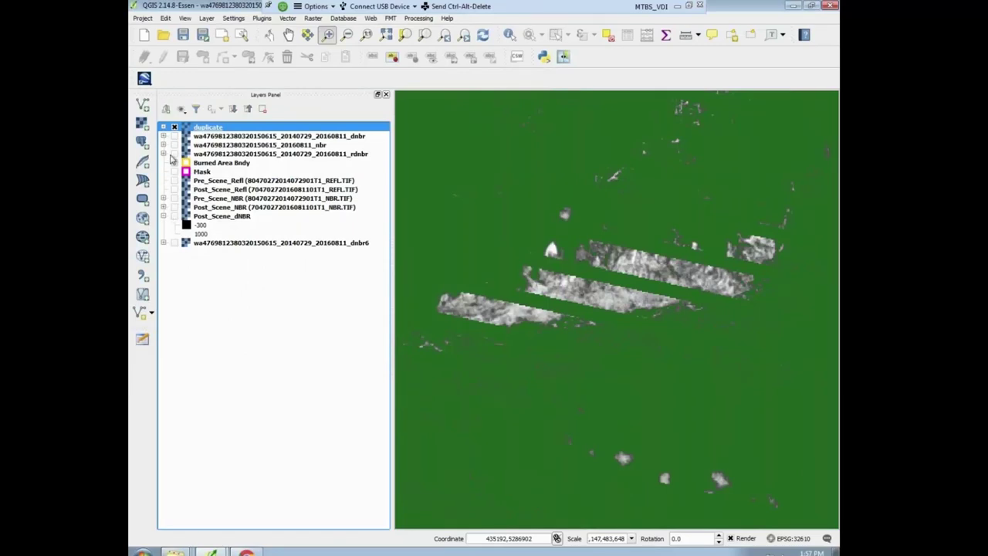
click(175, 189)
click(175, 127)
click(175, 127)
click(175, 126)
click(174, 126)
click(174, 127)
click(174, 127)
click(174, 127)
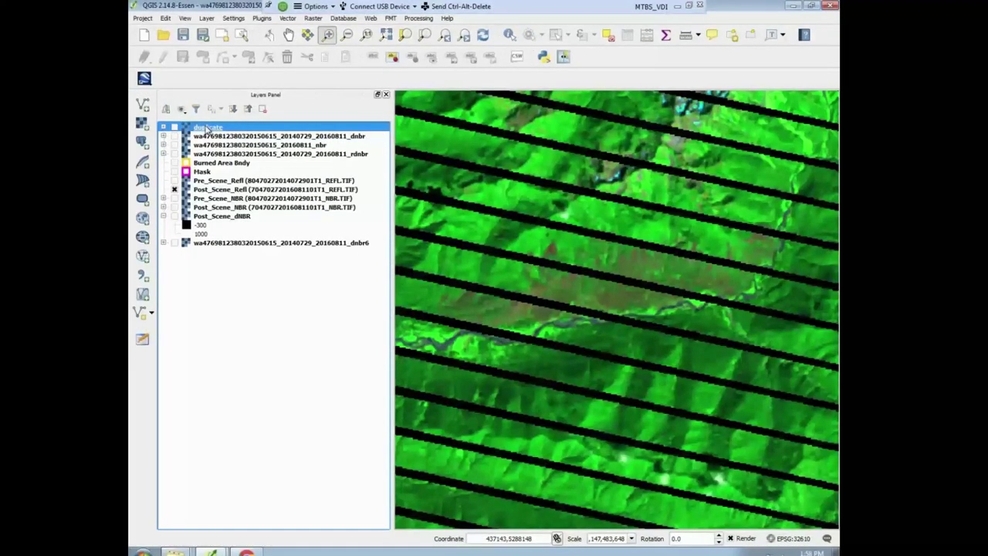
double_click(207, 128)
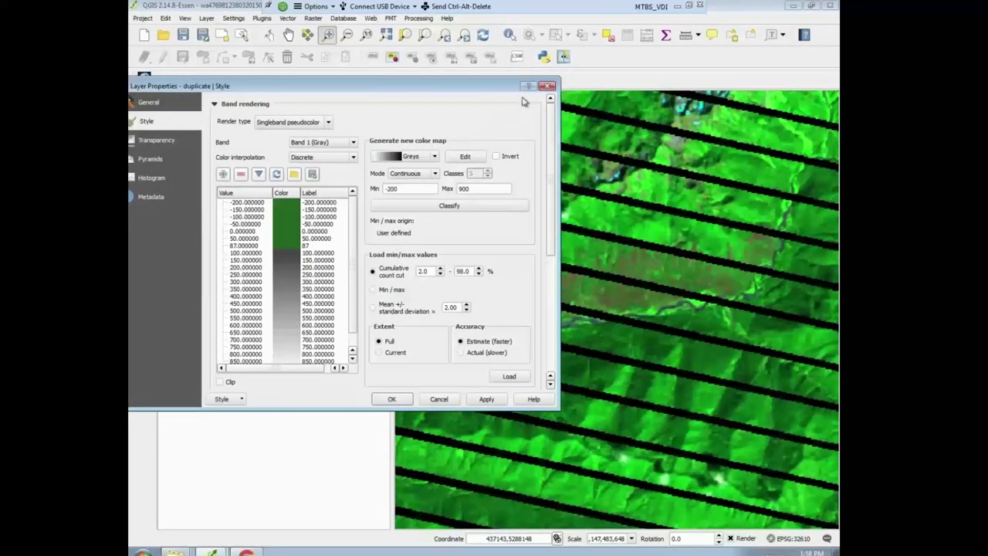
click(548, 85)
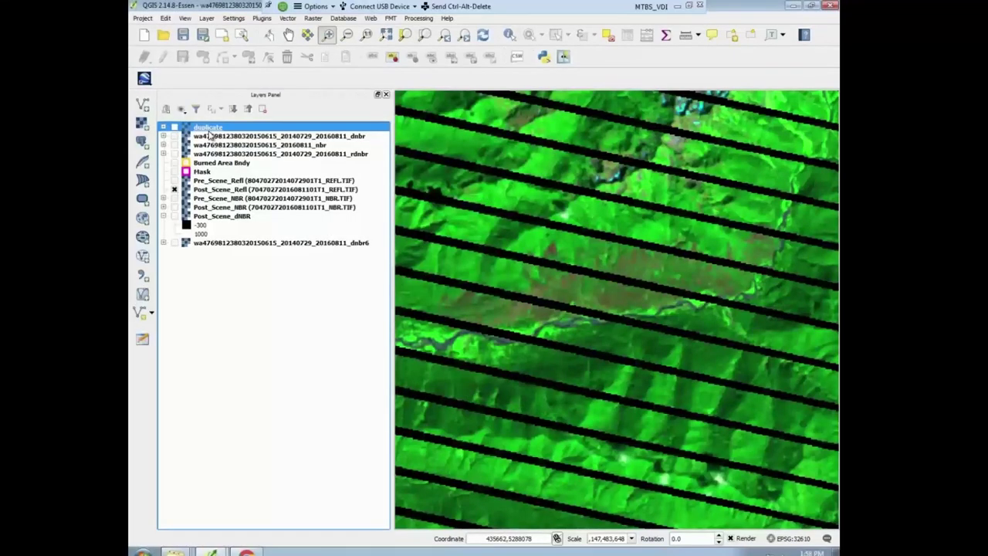
Show the duplicate layer again, recolor its 100 class with the saved cyan #1ff2f5, and apply the style.
click(175, 127)
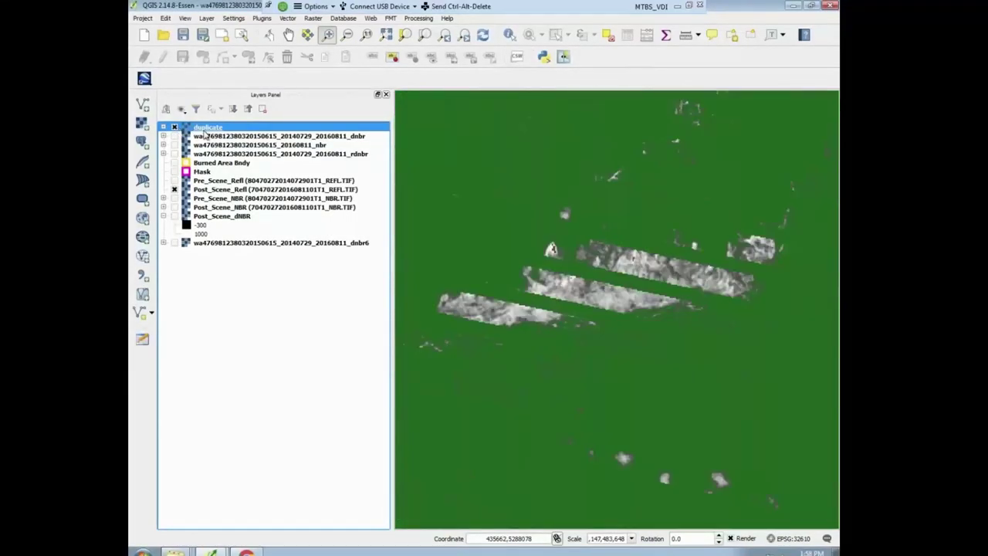
right_click(201, 131)
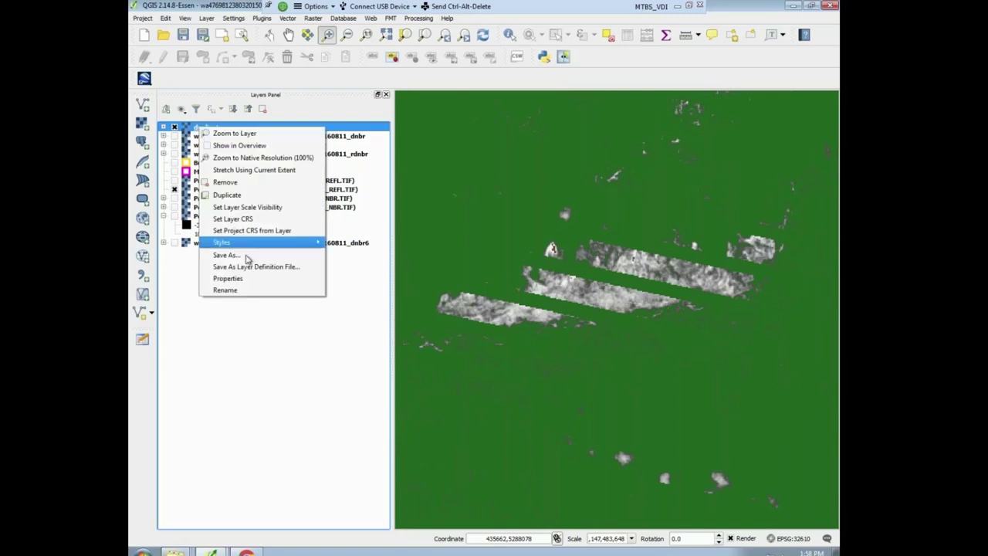
click(238, 276)
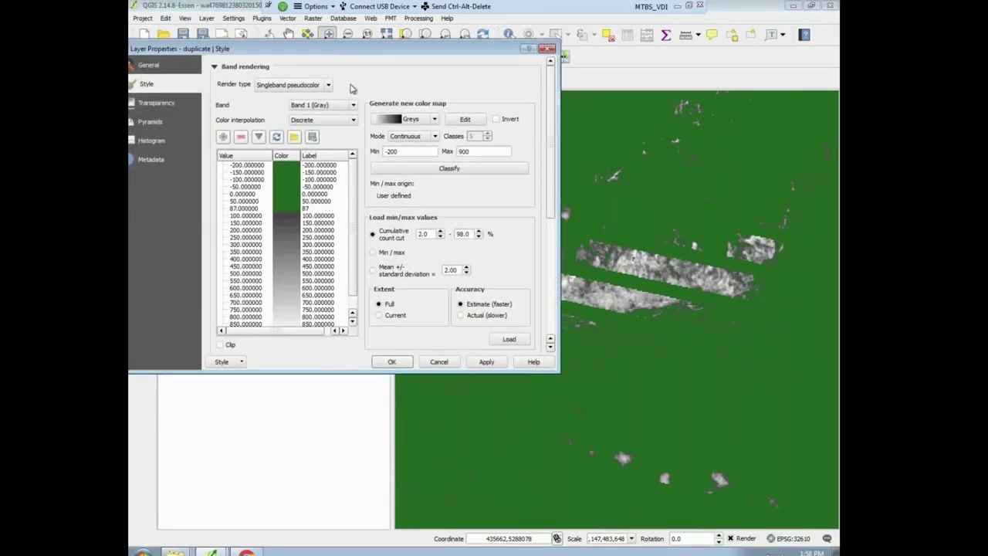
double_click(285, 215)
click(489, 358)
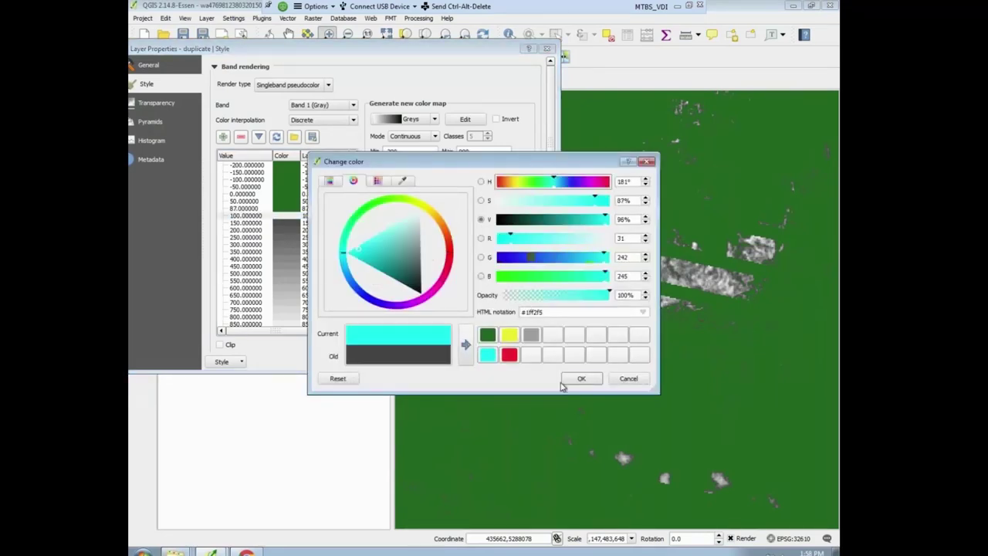
click(582, 378)
click(481, 361)
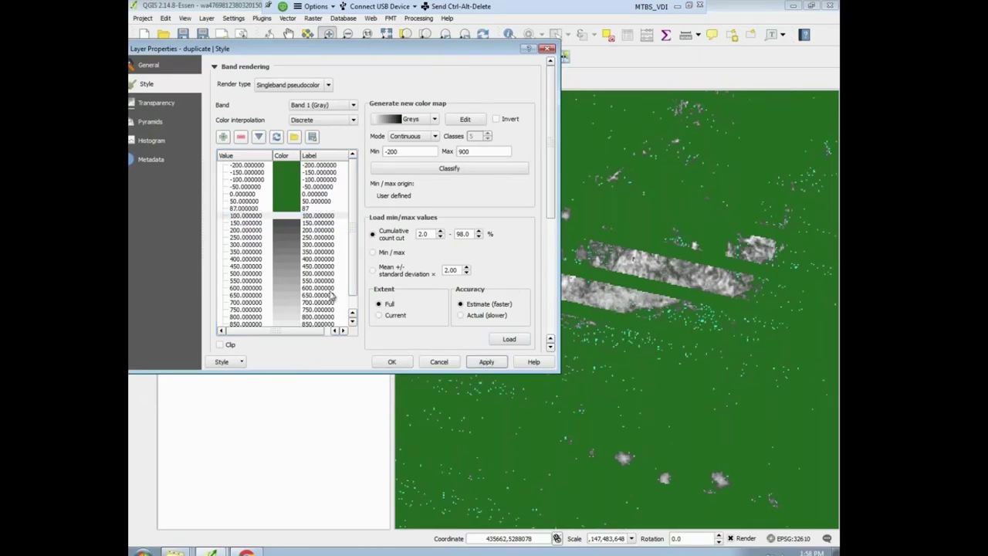
Recolor the 150 and 200 classes with the saved cyan #1ff2f5, applying each change to the map.
double_click(288, 224)
click(493, 356)
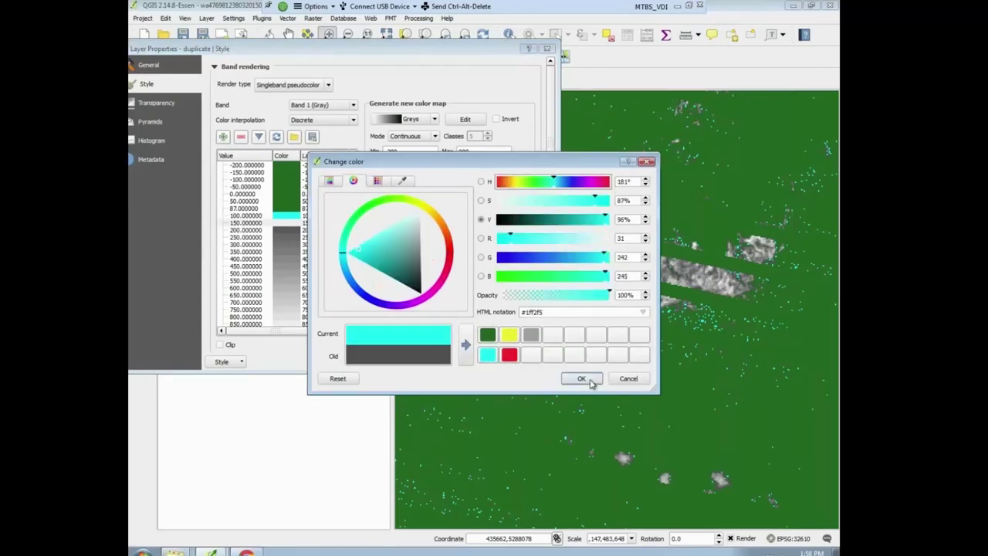
click(583, 378)
click(489, 362)
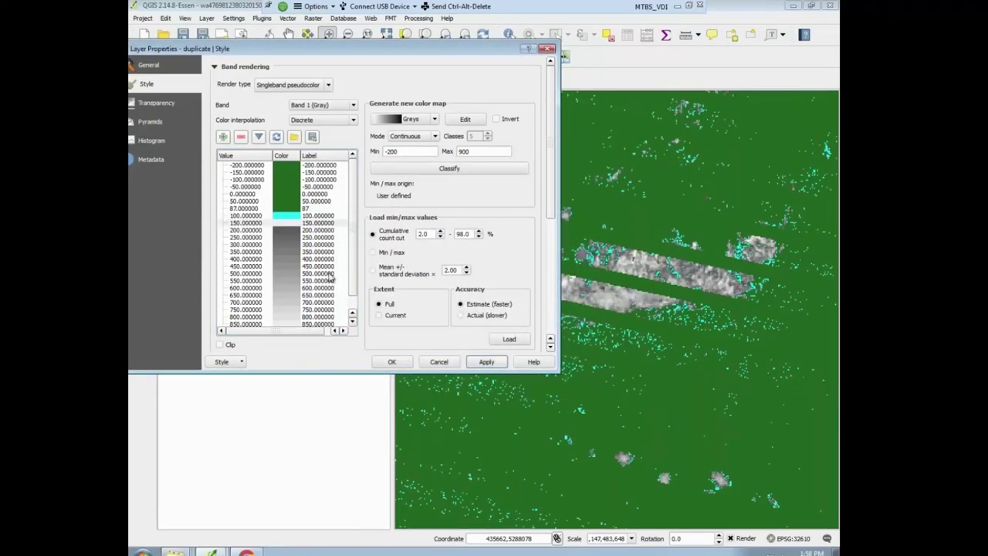
double_click(294, 235)
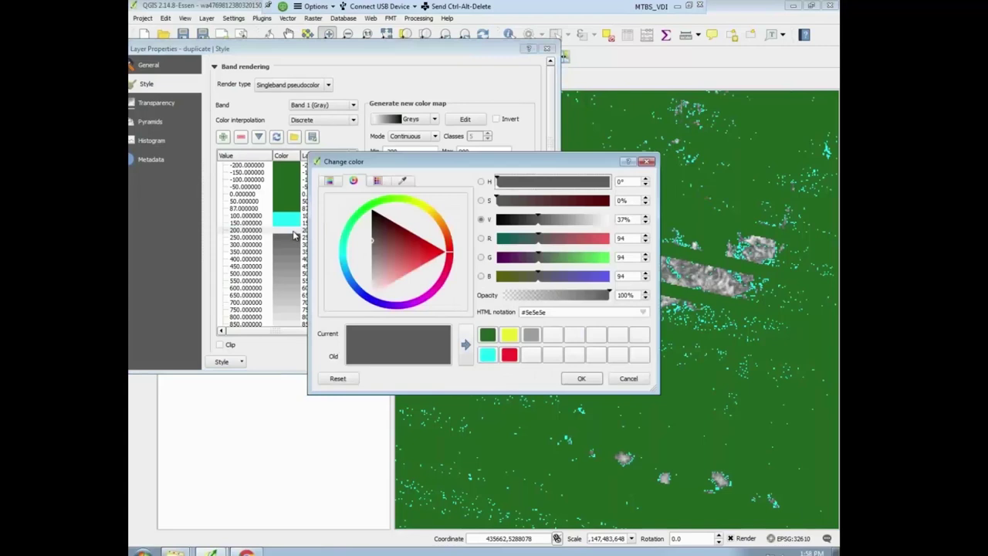
click(488, 354)
click(581, 378)
click(486, 362)
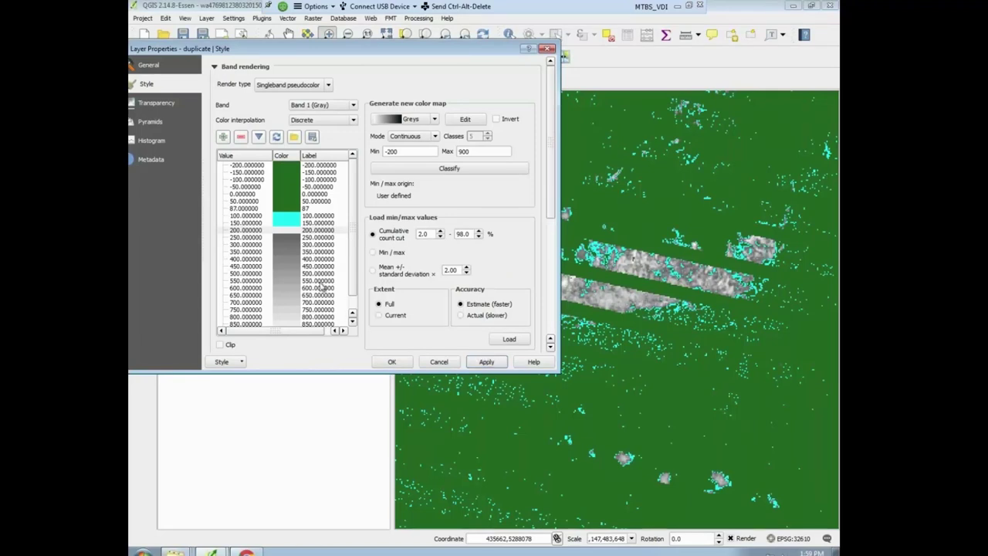
click(288, 237)
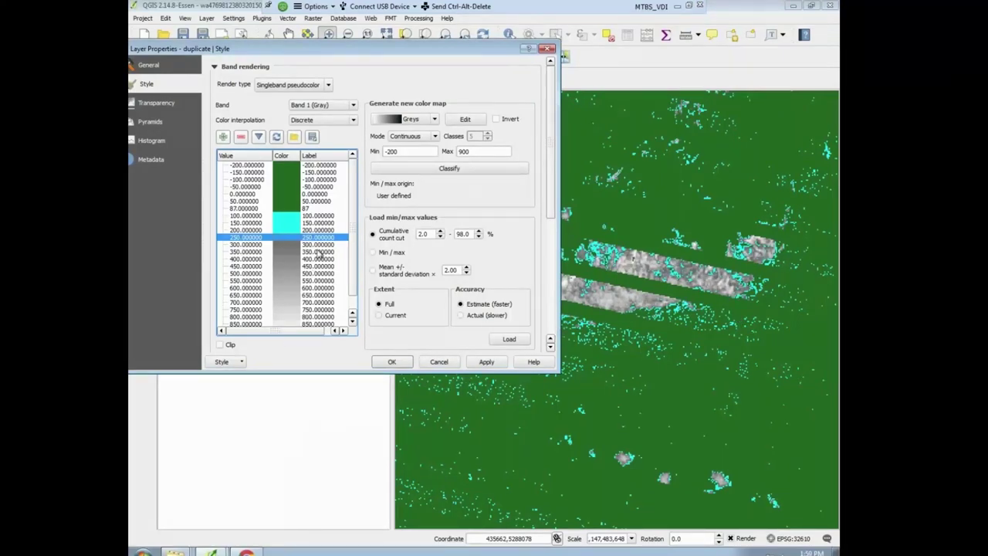
double_click(287, 236)
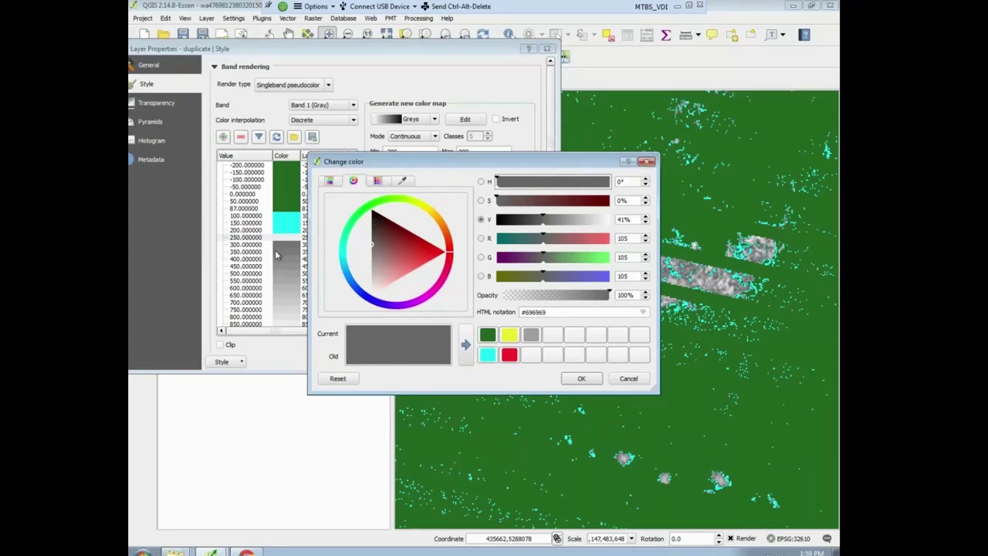
click(647, 163)
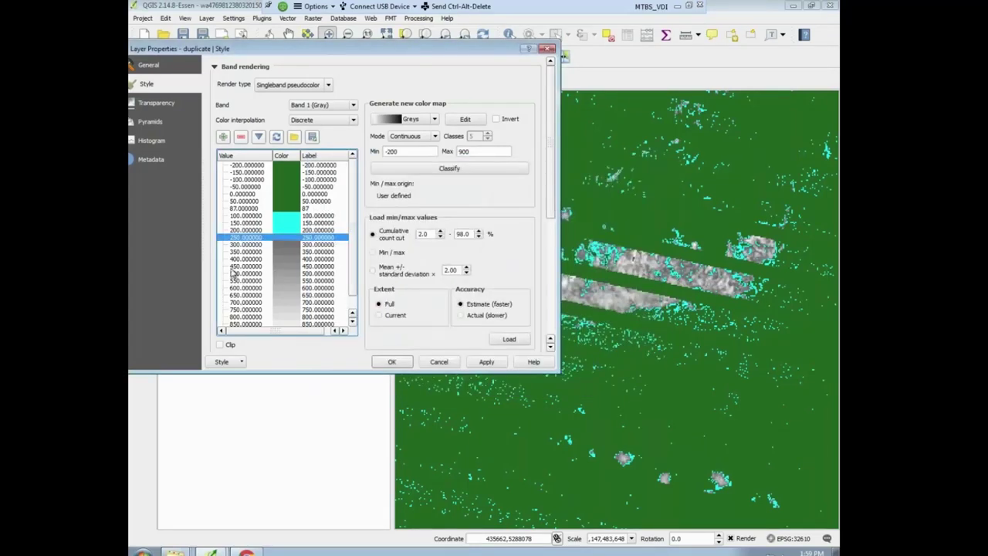
Recolor the 300 and 250 classes of the duplicate layer with the saved cyan and apply the style.
click(282, 245)
double_click(282, 245)
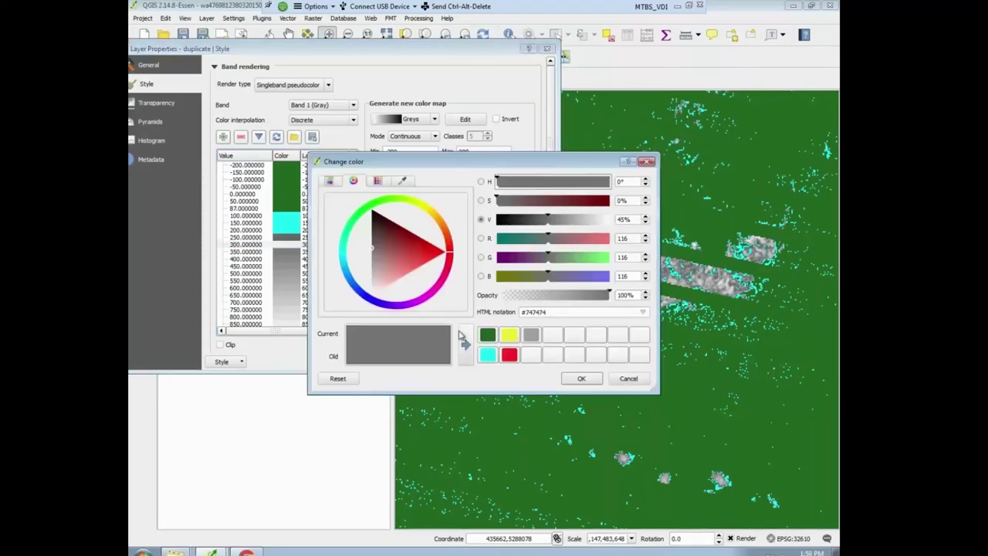
click(487, 355)
click(579, 375)
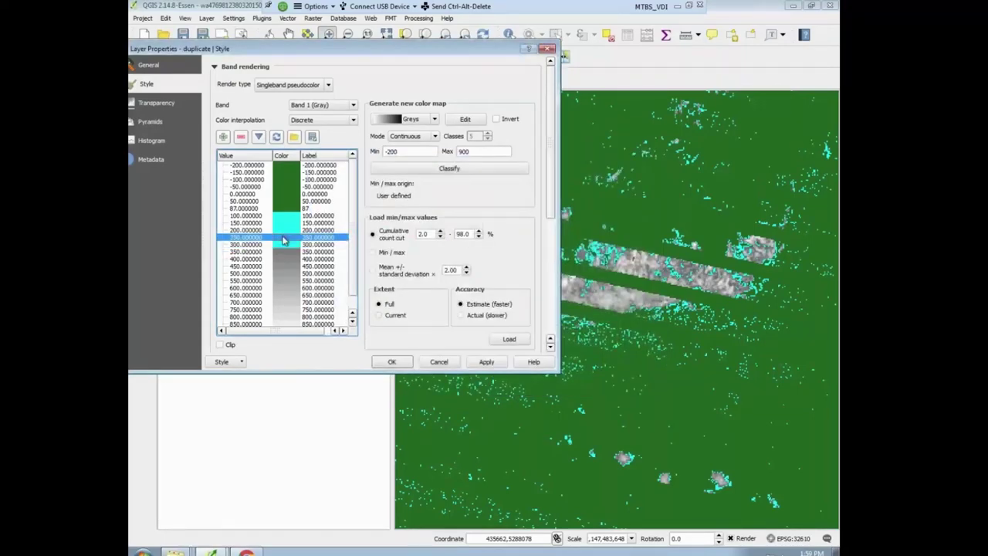
double_click(282, 237)
click(487, 355)
click(579, 375)
click(486, 361)
click(490, 362)
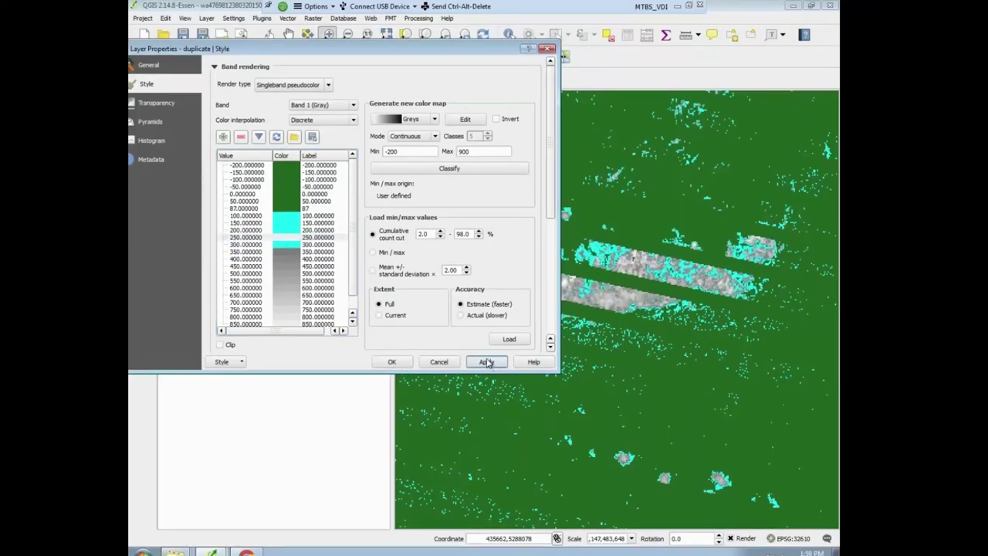
Recolor the 350 class with the saved cyan and apply the change to the map.
double_click(285, 252)
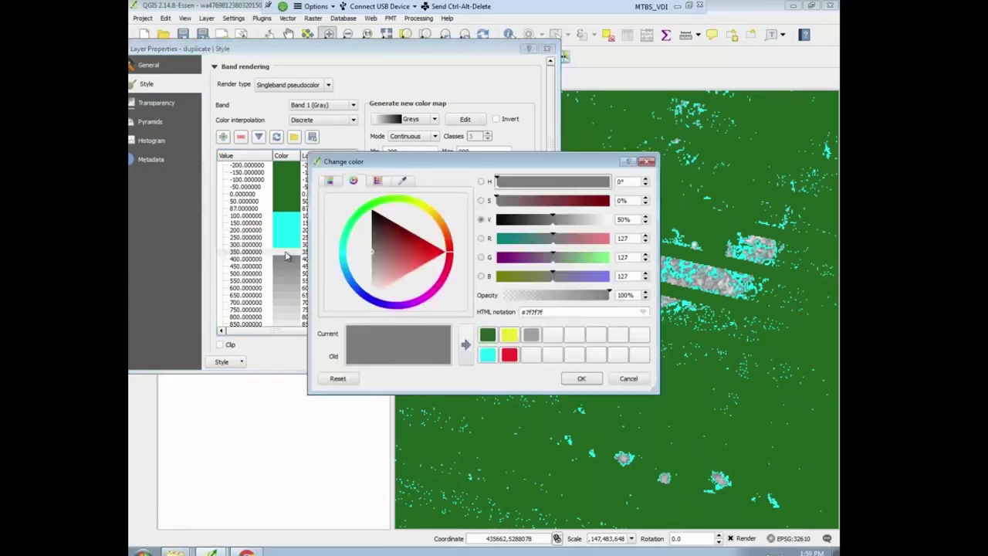
click(488, 354)
click(583, 379)
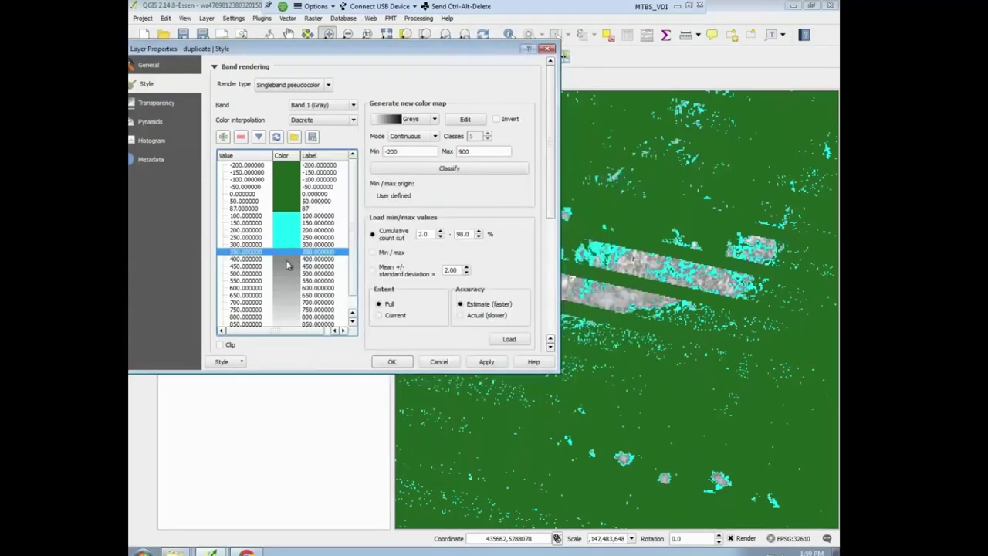
click(487, 362)
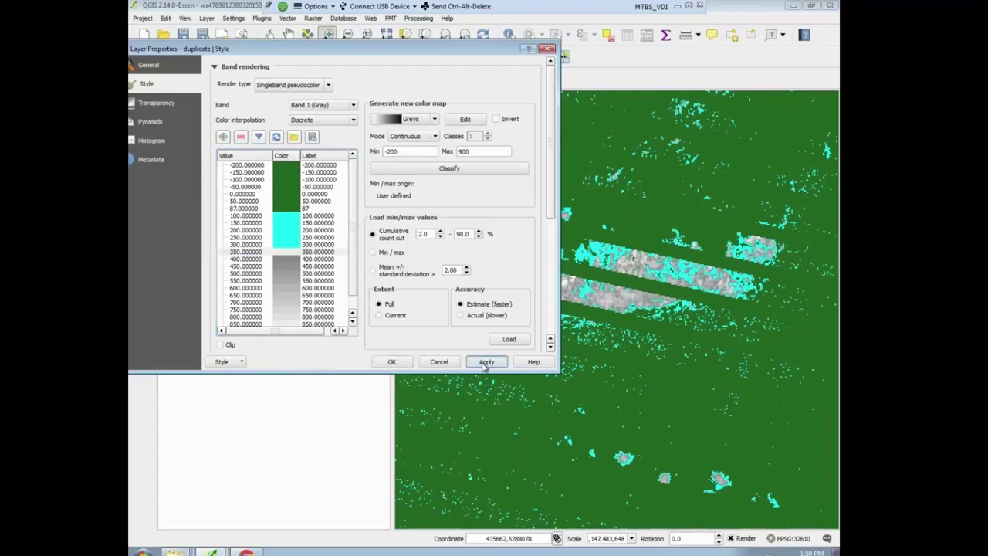
Recolor the 400 class with the saved yellow #efec2f and apply the change to the map.
double_click(284, 257)
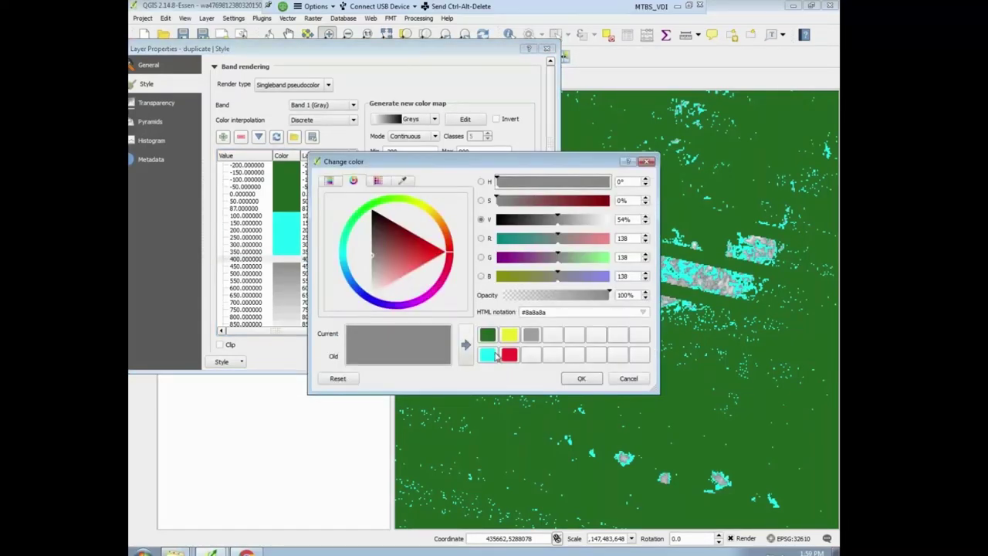
click(510, 336)
click(582, 378)
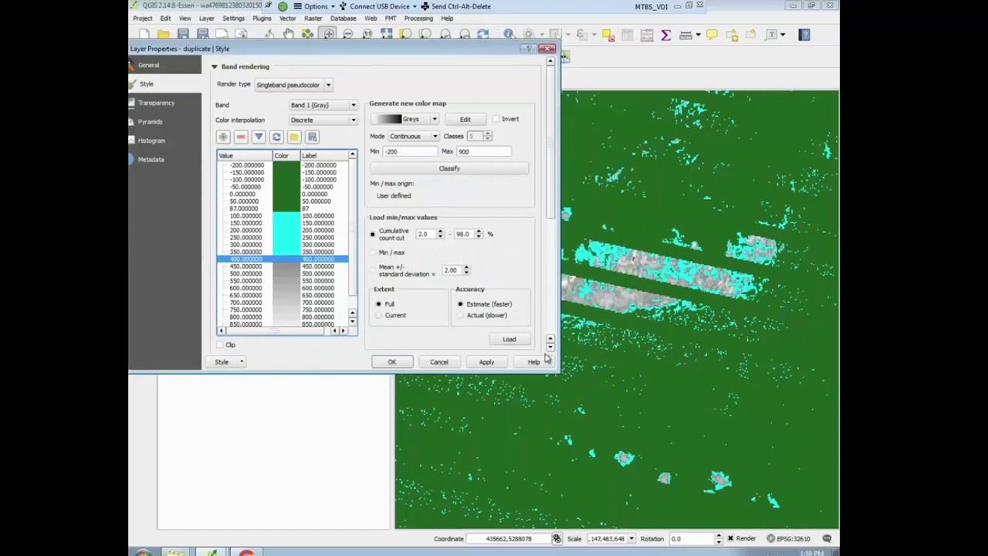
click(481, 363)
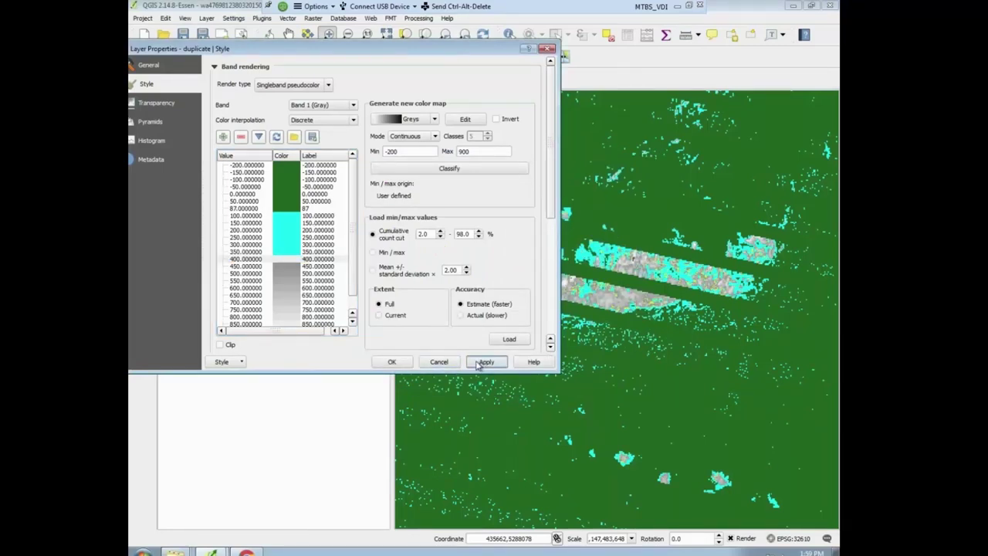
Try recoloring the 400 class with the saved cyan and close the layer properties without applying it.
click(282, 260)
double_click(282, 260)
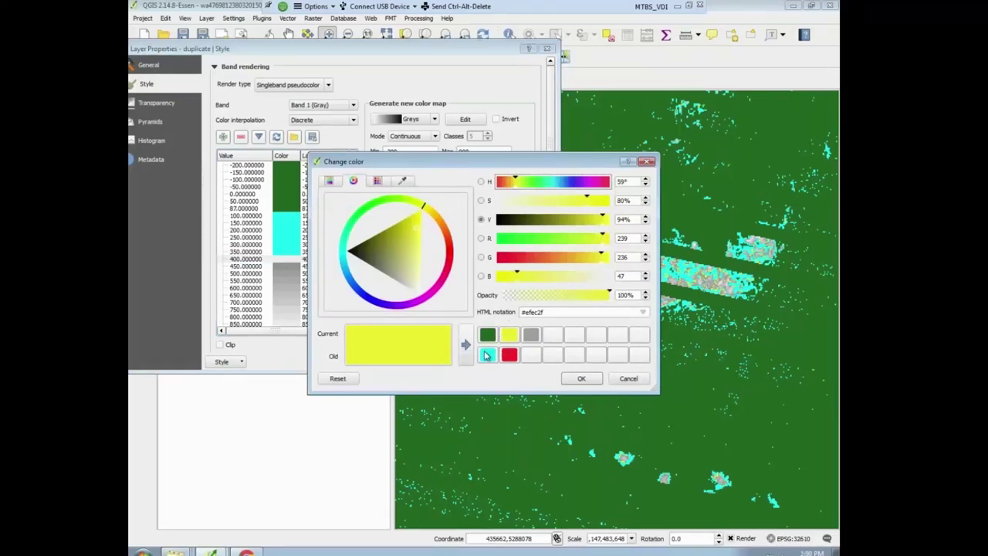
click(487, 354)
click(589, 383)
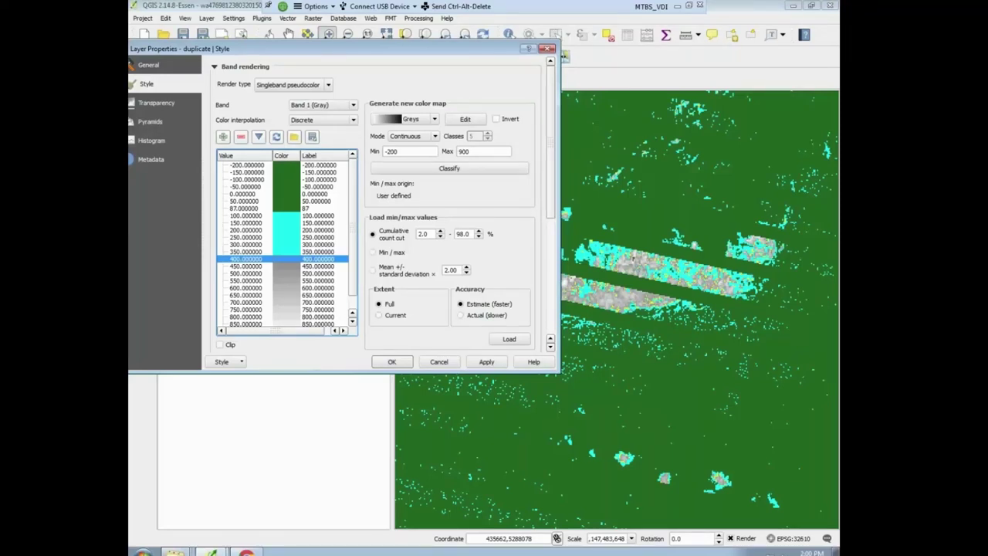
click(547, 49)
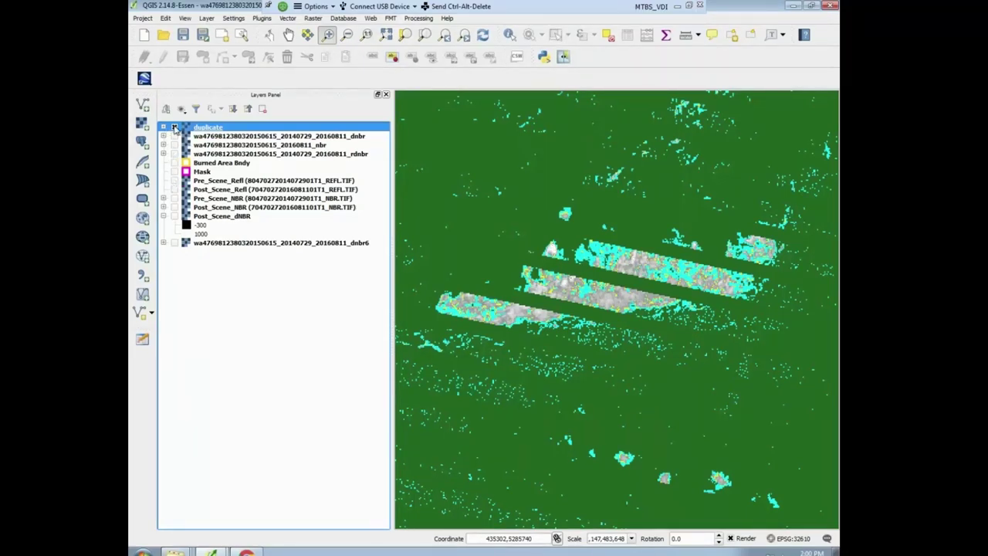
Switch the duplicate layer off and on to check the classified map, and reopen its properties.
click(175, 127)
click(175, 127)
right_click(212, 131)
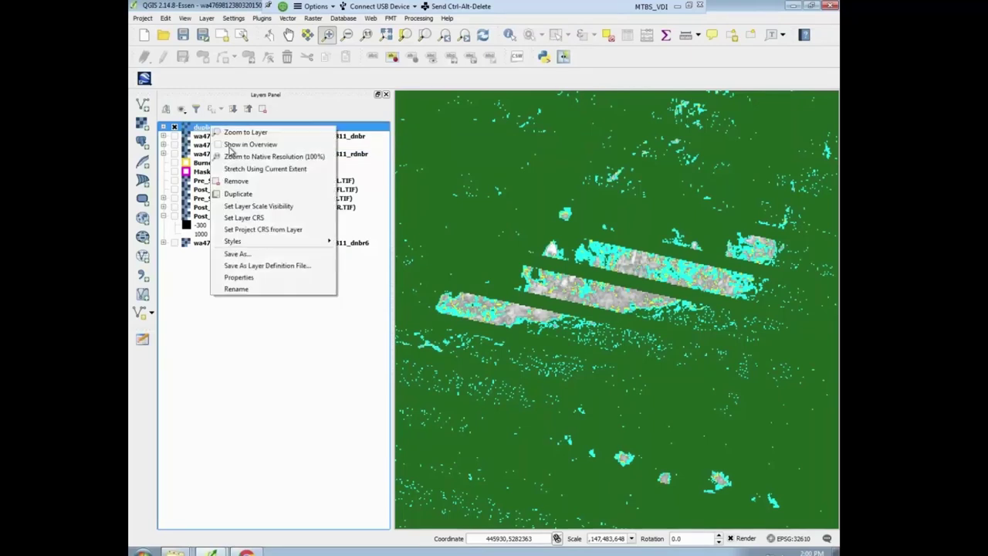
click(324, 276)
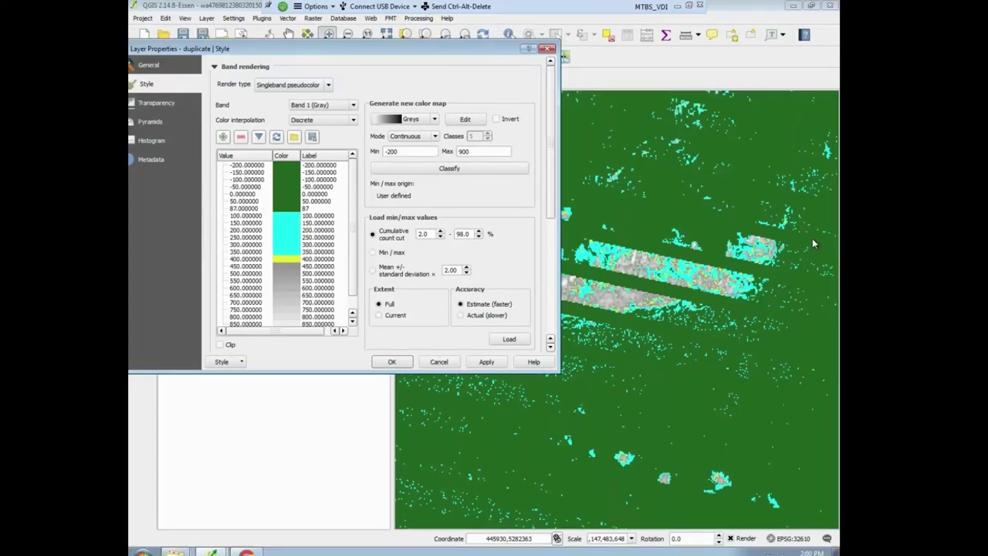
Recolor the 450 and 500 classes of the duplicate layer with the saved yellow #efec2f.
click(290, 272)
double_click(292, 271)
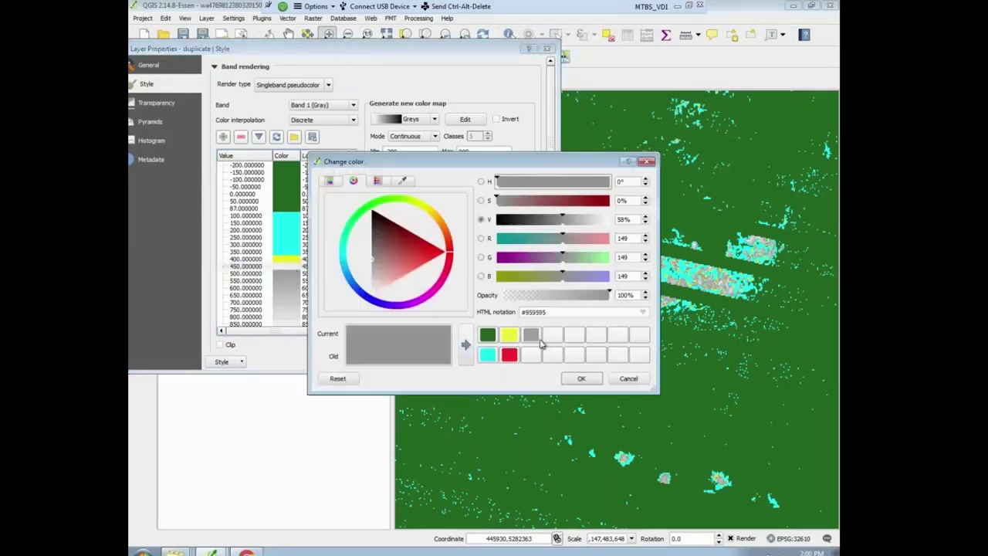
click(509, 335)
click(579, 378)
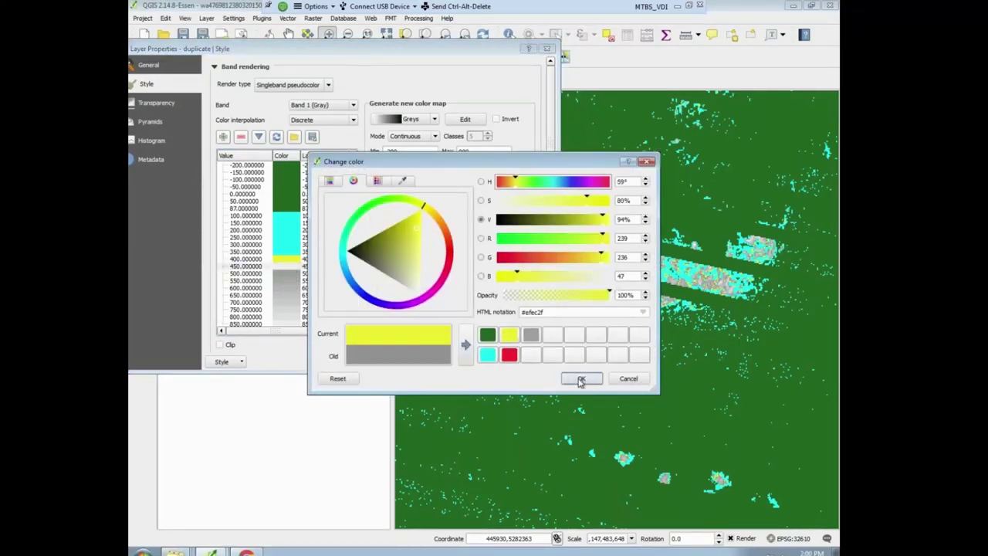
double_click(281, 274)
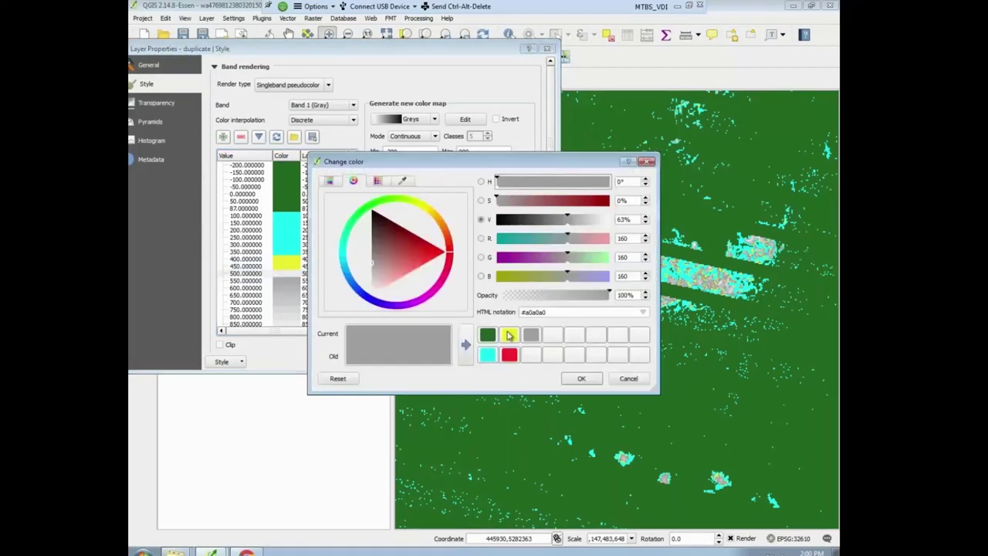
click(510, 334)
click(569, 378)
Recolor the 550 and 600 classes with the saved yellow #efec2f and apply the style.
click(285, 281)
double_click(284, 280)
click(510, 334)
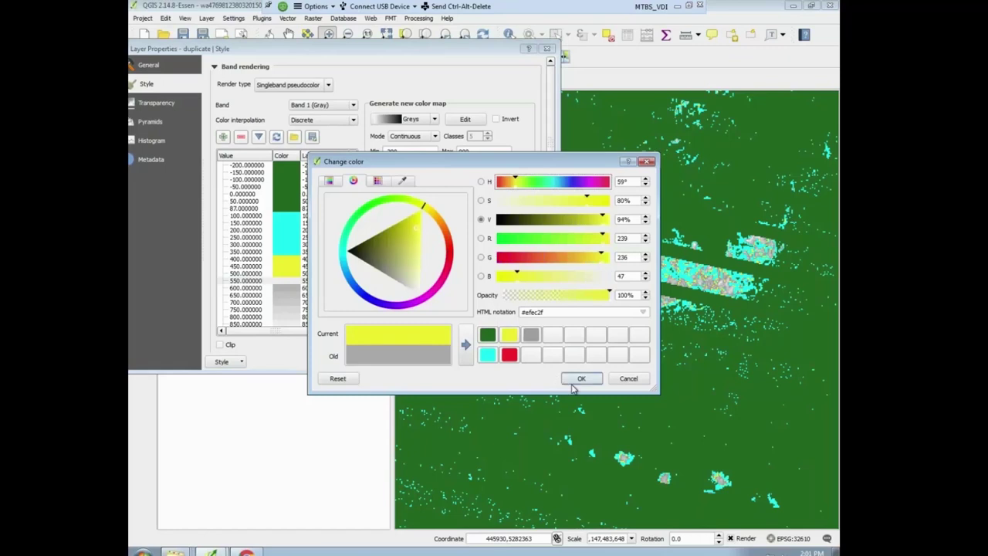
click(582, 378)
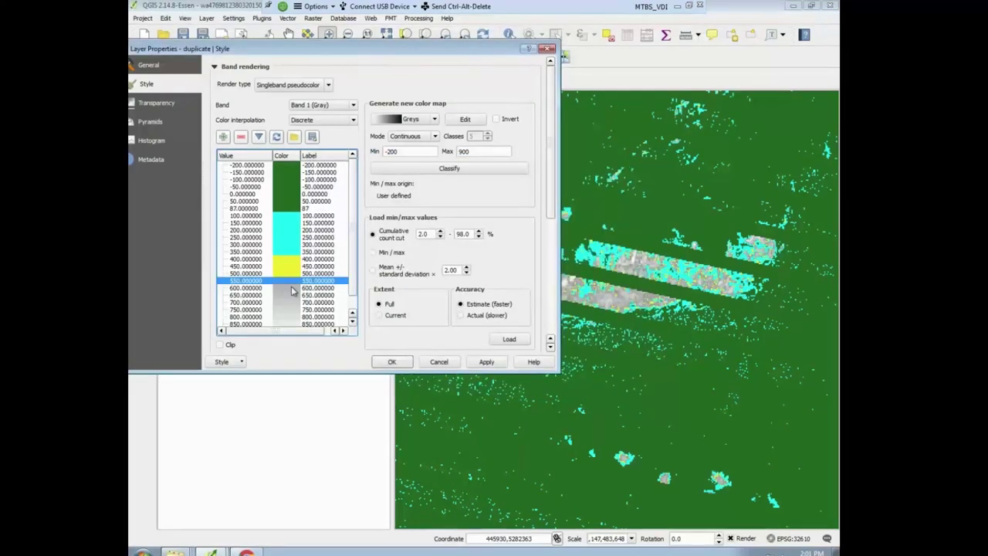
double_click(294, 291)
click(509, 335)
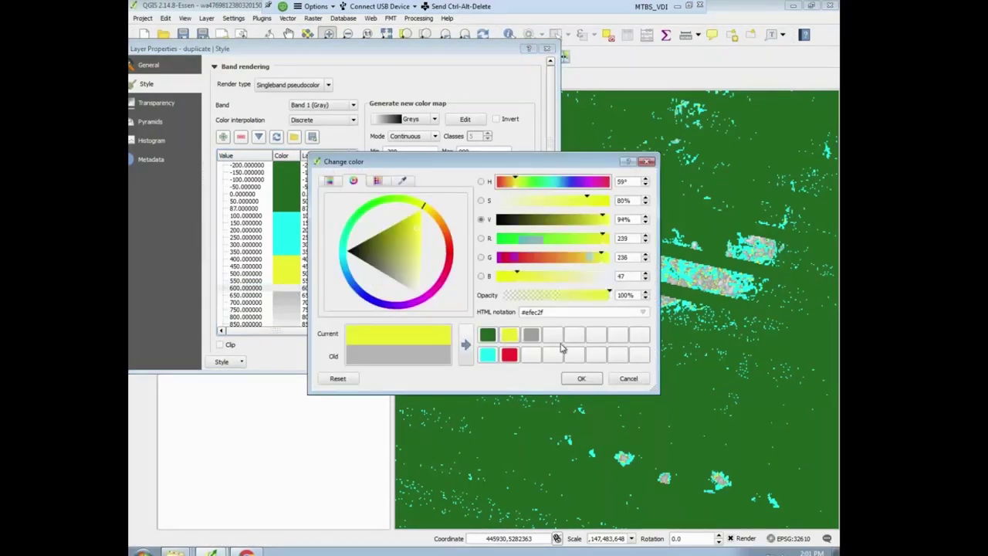
click(581, 378)
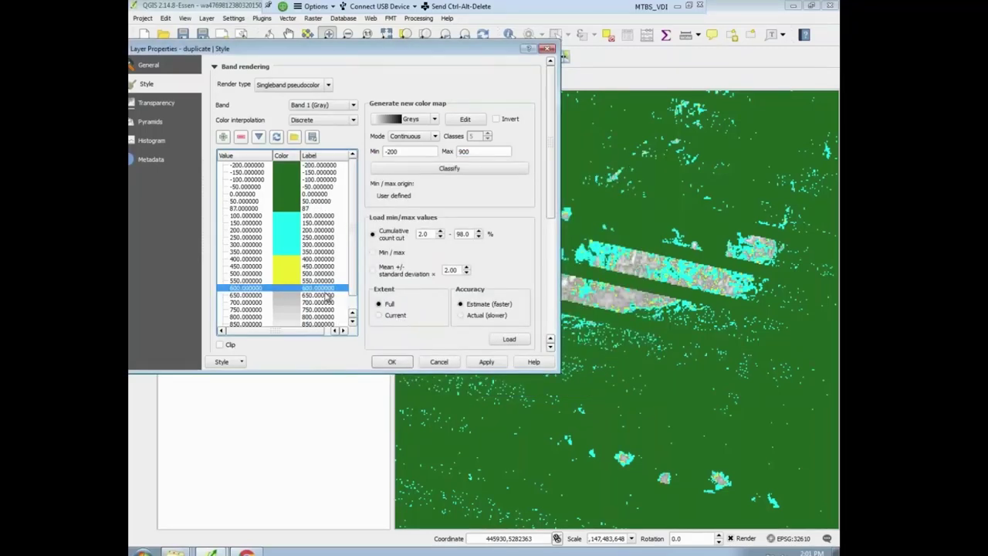
click(486, 362)
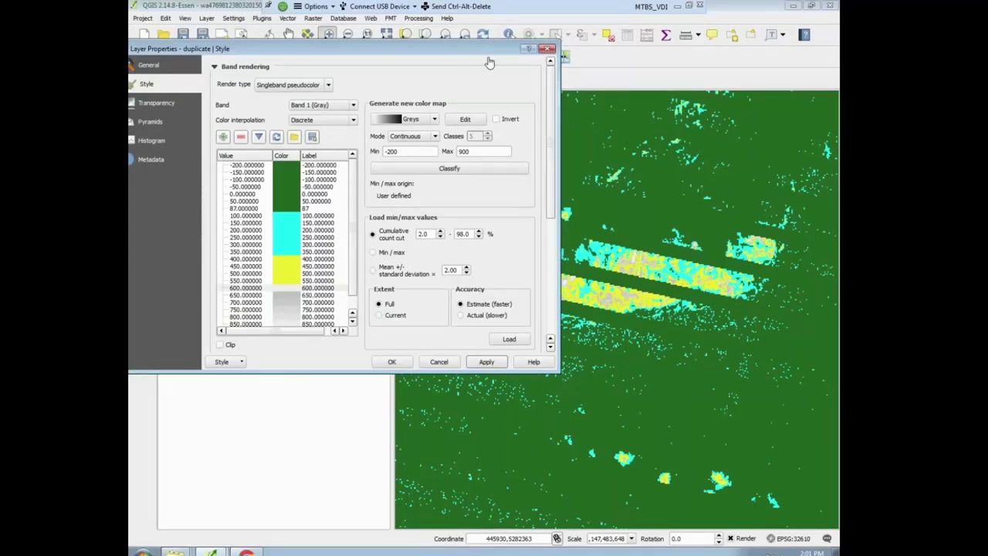
Close the layer properties, hide the duplicate layer, and view the Pre_Scene_Refl and Post_Scene_Refl images one after the other.
click(547, 50)
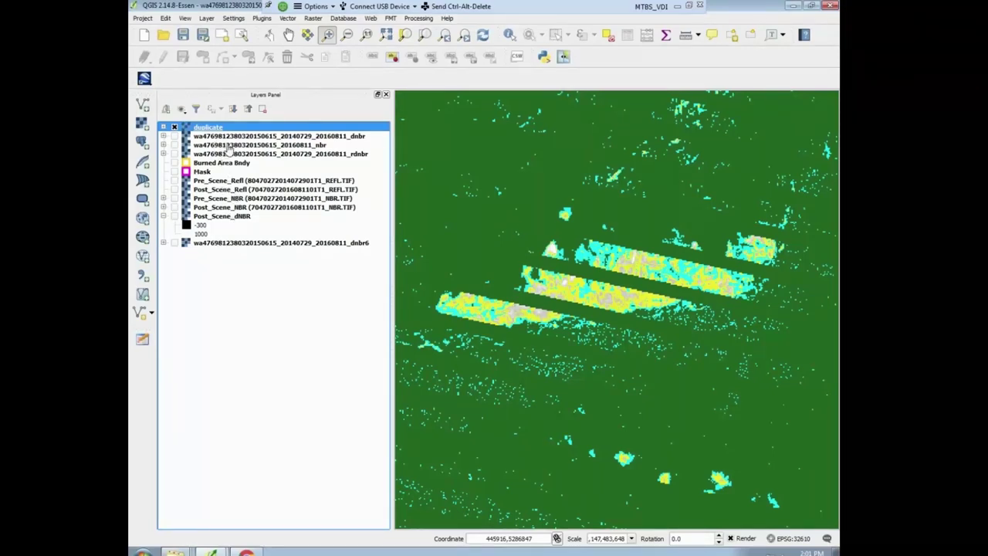
click(221, 156)
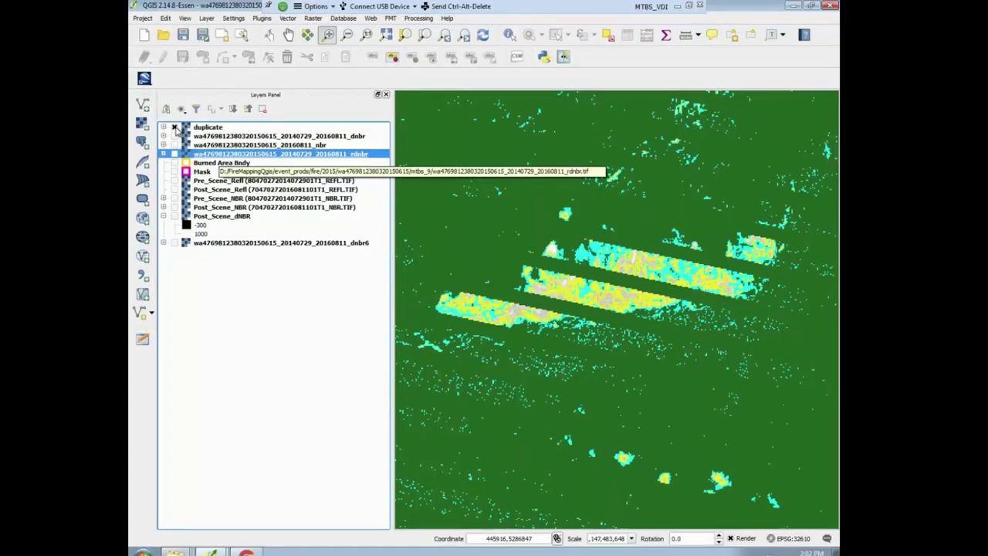
click(175, 126)
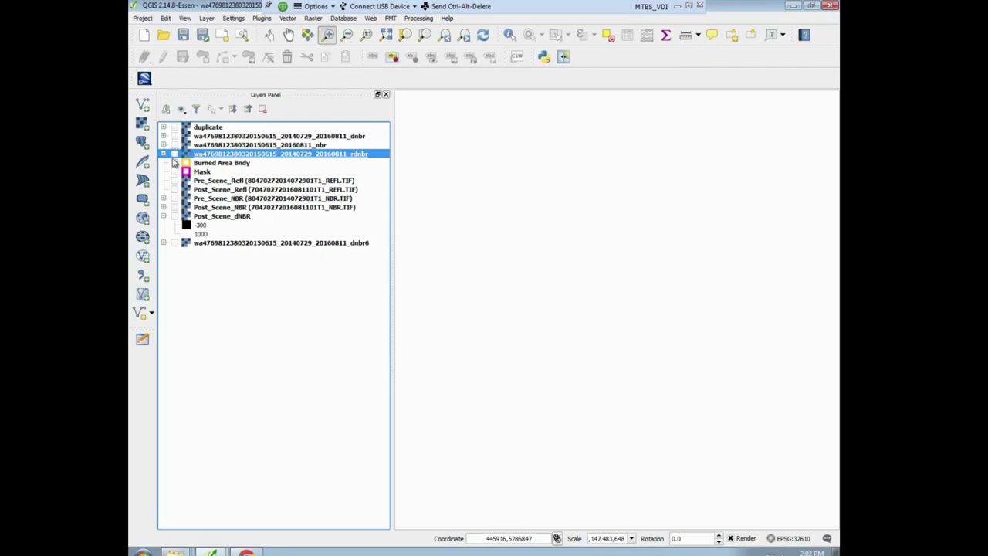
click(175, 181)
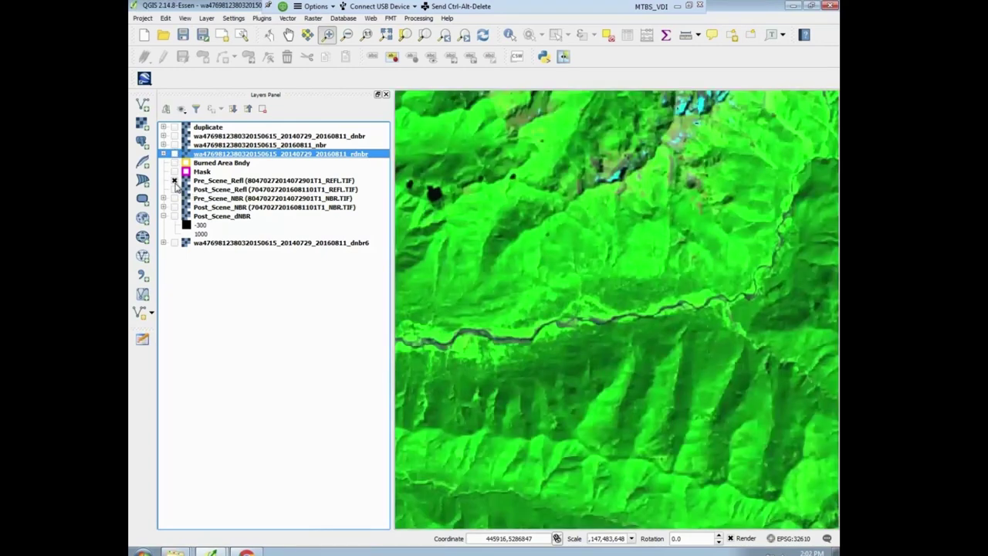
click(174, 181)
click(174, 189)
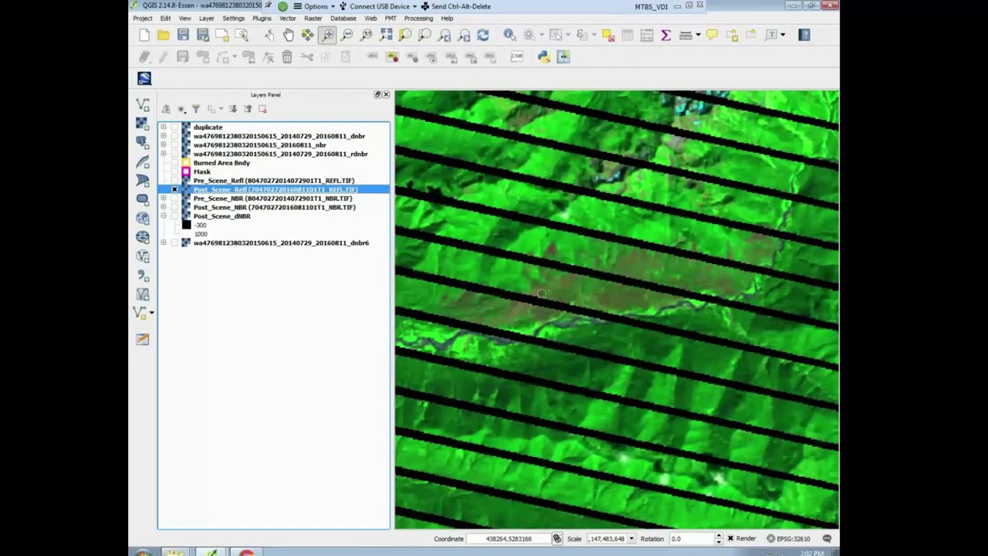
Compare the duplicate layer's severity classes with the Post_Scene_Refl image by switching the duplicate on and off.
click(174, 127)
click(175, 127)
click(174, 127)
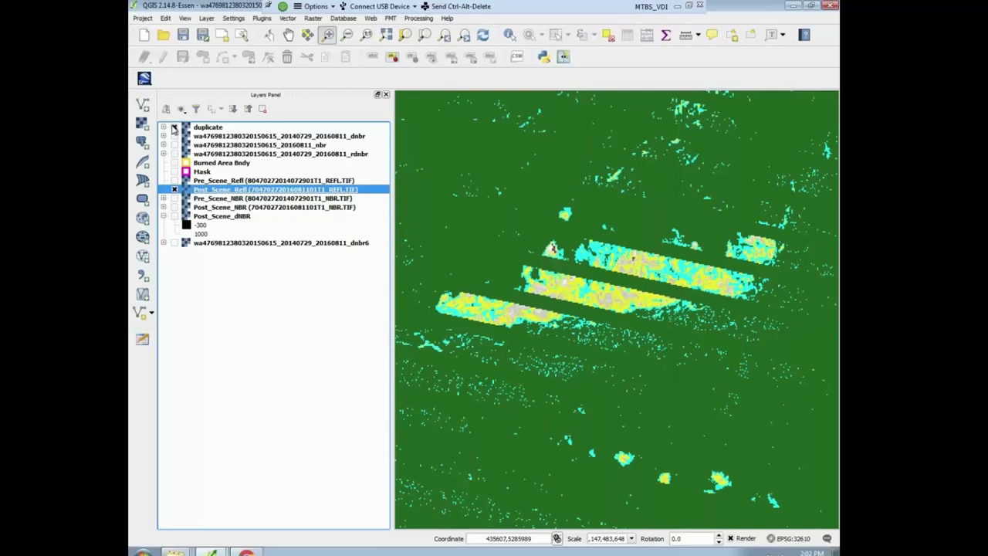
click(175, 127)
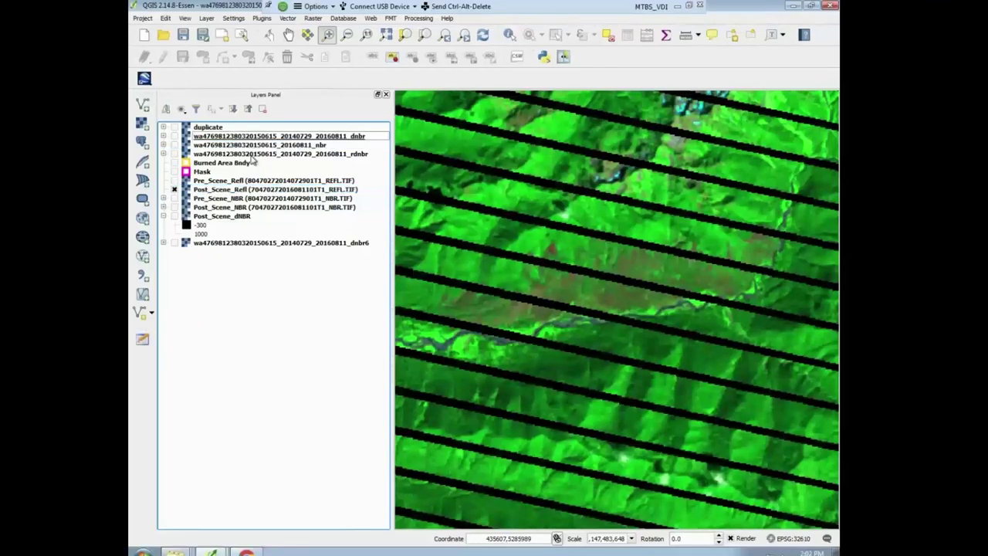
Open the style properties of the rdnbr layer and set its render type to Singleband pseudocolor.
click(254, 155)
right_click(254, 155)
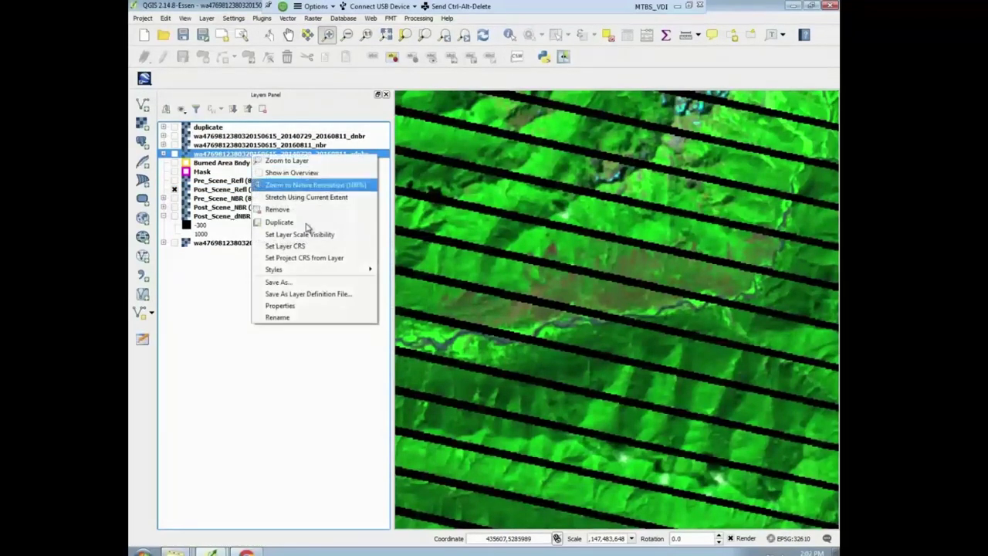
click(309, 305)
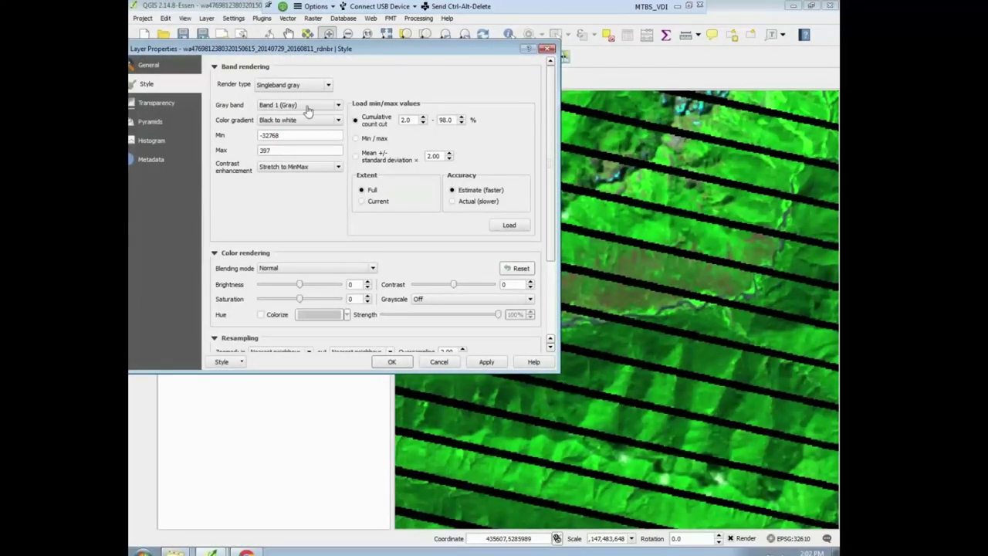
click(329, 83)
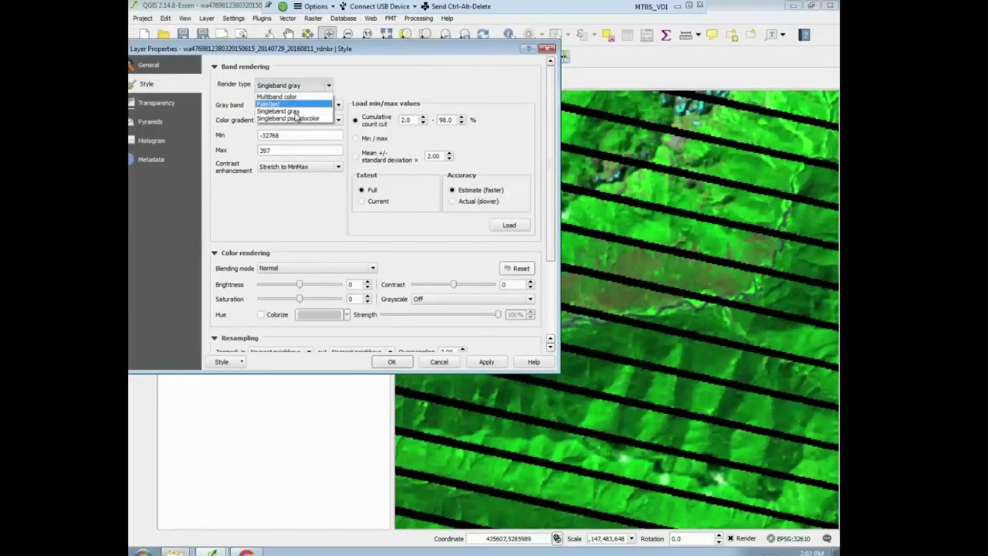
click(295, 120)
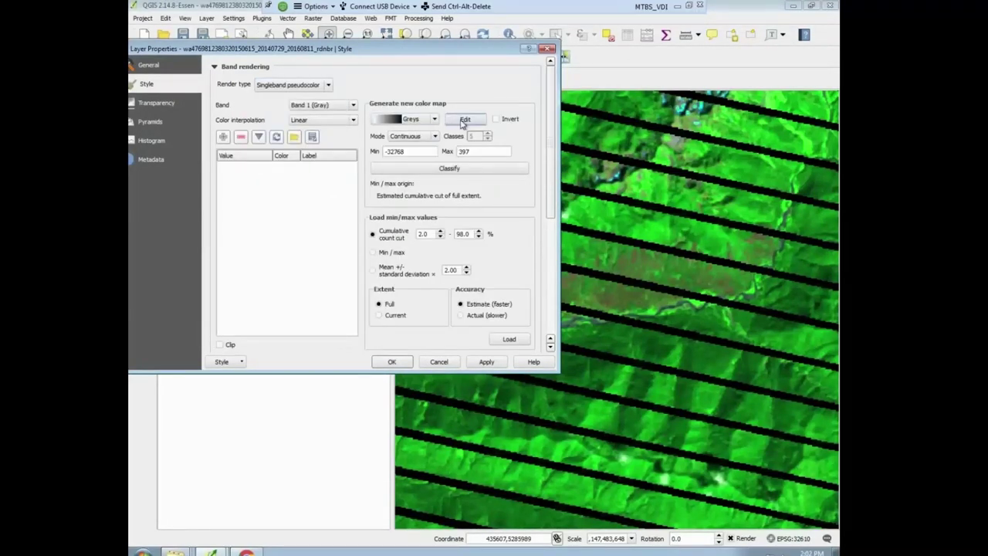
Invert the rdnbr layer's Greys color map, set its minimum to -700 and maximum to 1100, and choose Equal interval mode.
click(495, 119)
drag(436, 152, 333, 148)
text(-)
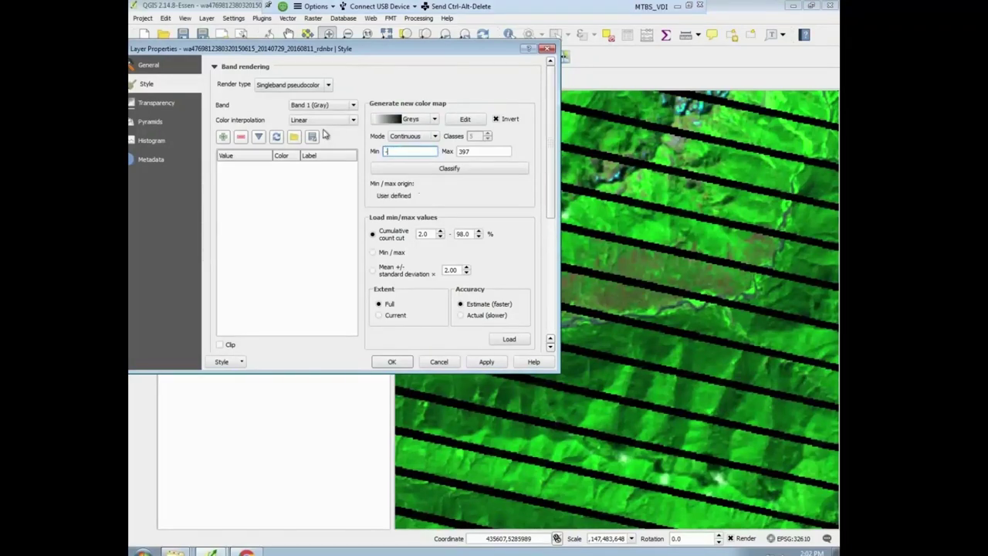
text(700)
drag(506, 151, 446, 151)
text(1100)
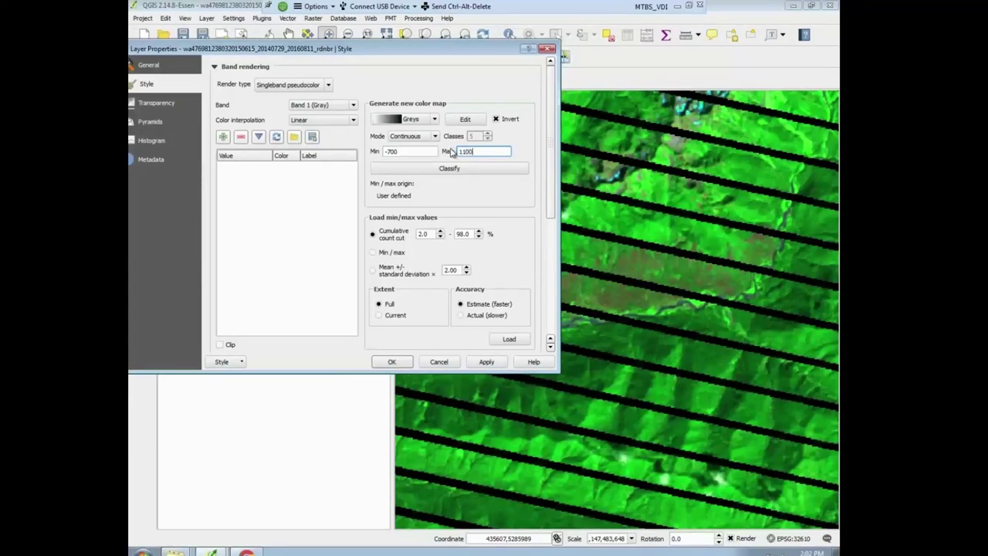
click(423, 137)
click(427, 155)
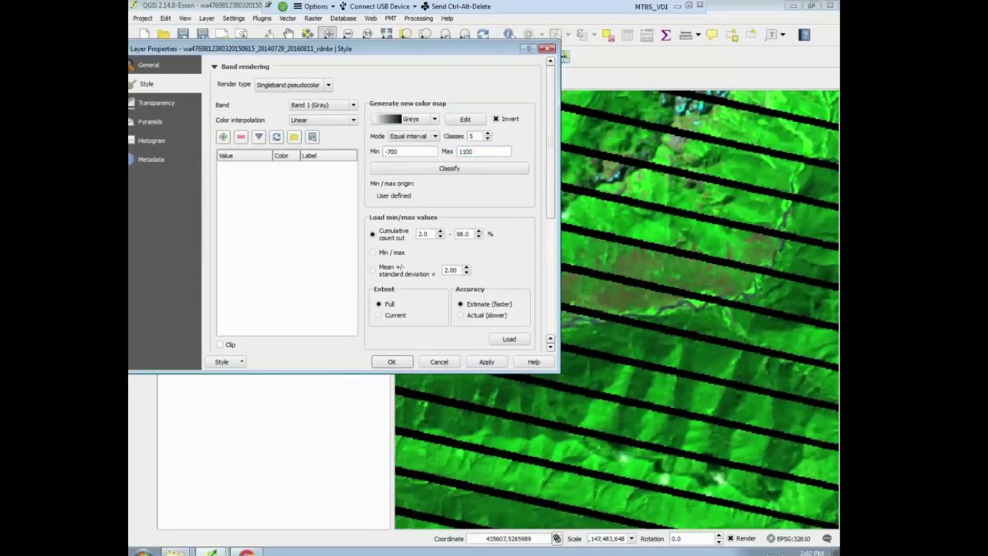
Set the colour interpolation of the rdnbr layer's pseudocolor style to Discrete.
click(320, 120)
click(316, 144)
click(340, 137)
click(470, 65)
click(340, 121)
click(335, 131)
Classify the rdnbr layer into 23 equal-interval grey classes, apply the style and close the layer properties.
click(475, 136)
double_click(474, 135)
text(23)
click(479, 168)
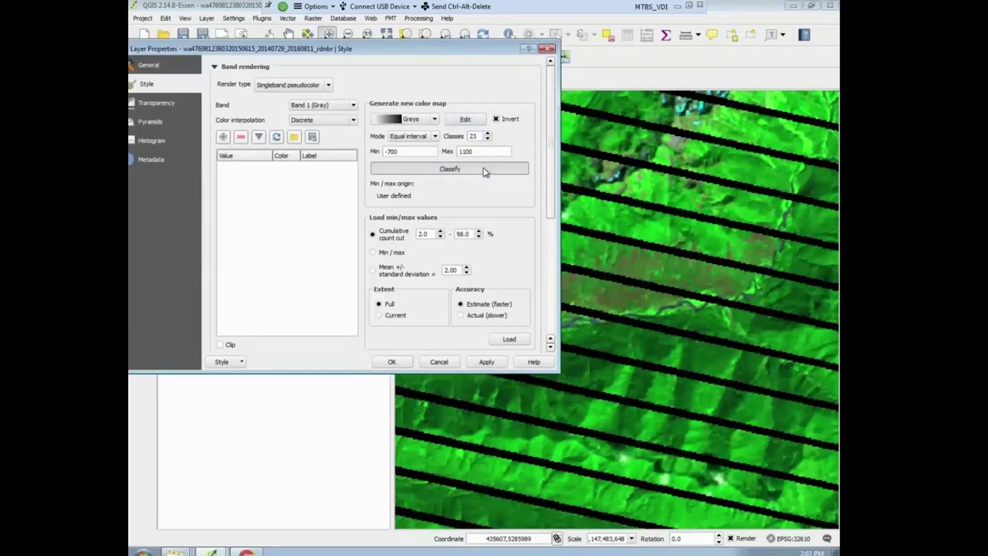
click(484, 362)
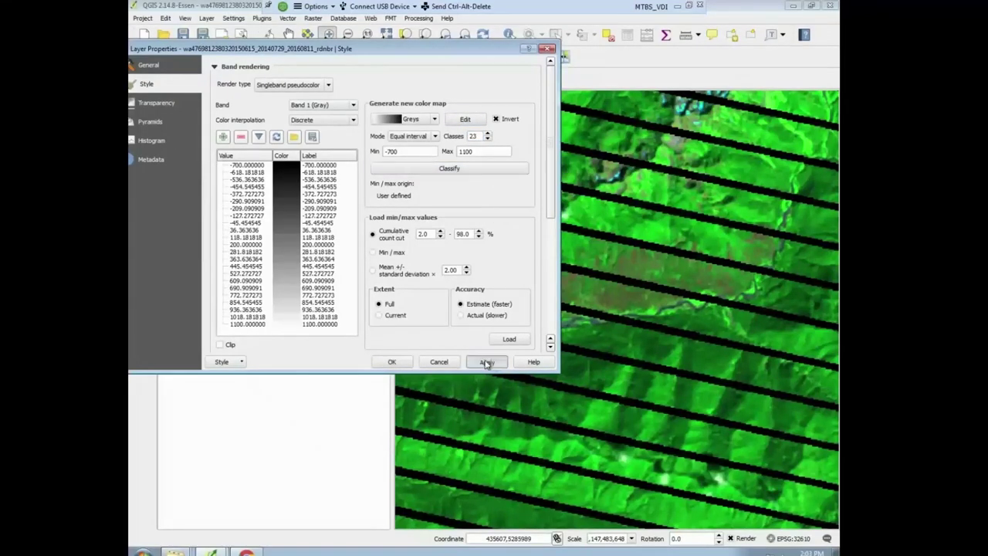
click(392, 361)
Make the rdnbr layer visible and zoom the map to its full extent.
click(174, 153)
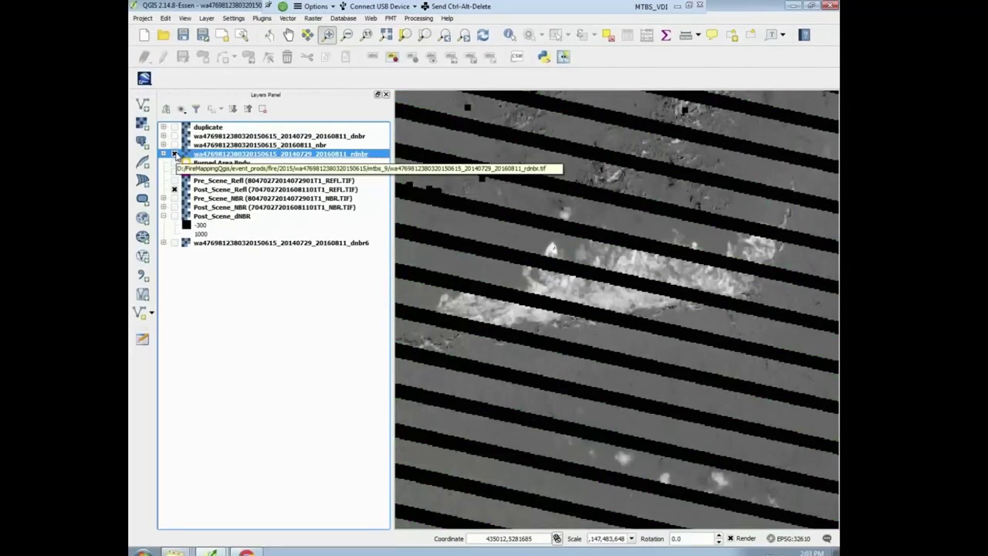
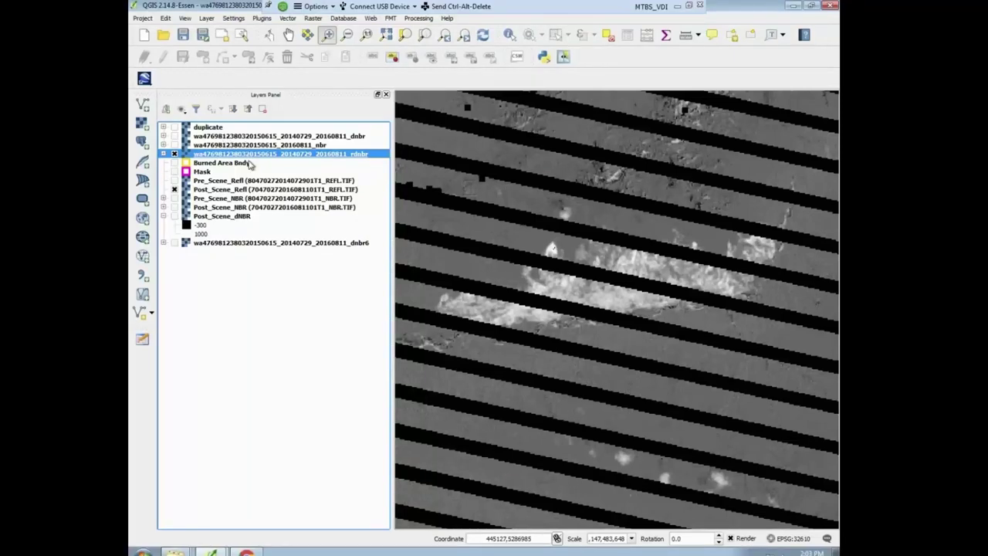
right_click(217, 156)
click(219, 159)
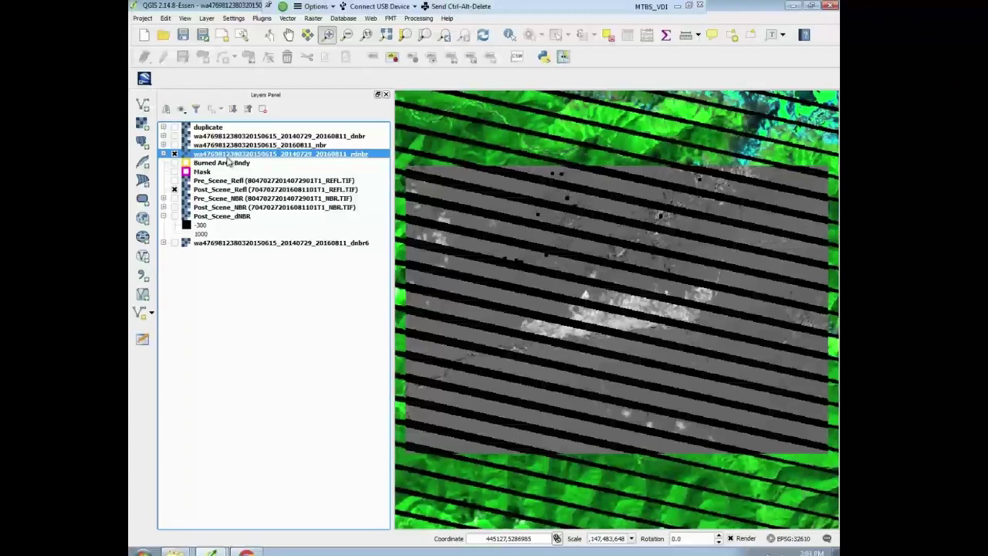
Open the rdnbr layer's style properties and recolour the highest class, 1100, with the saved red #f51f2e.
right_click(227, 156)
key(Up)
key(Up)
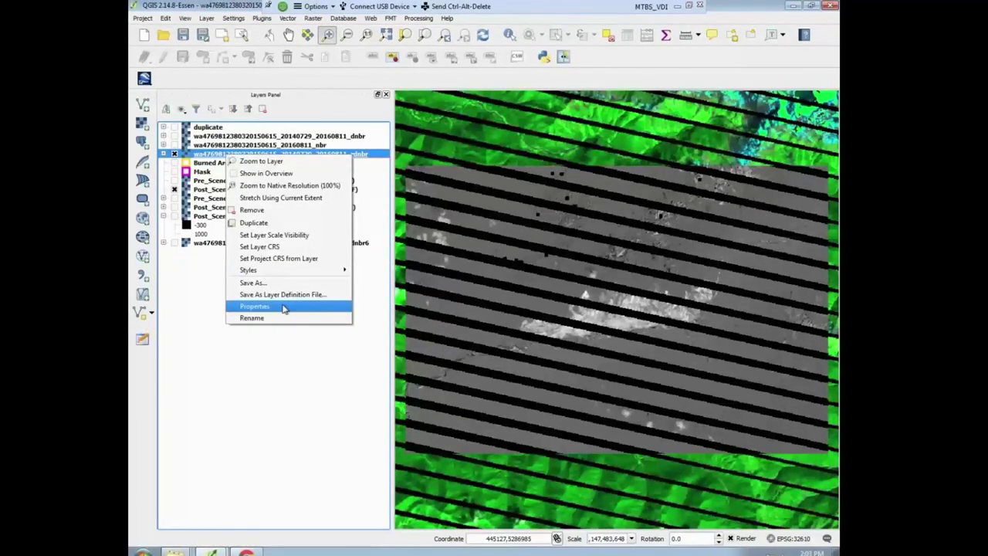
key(Return)
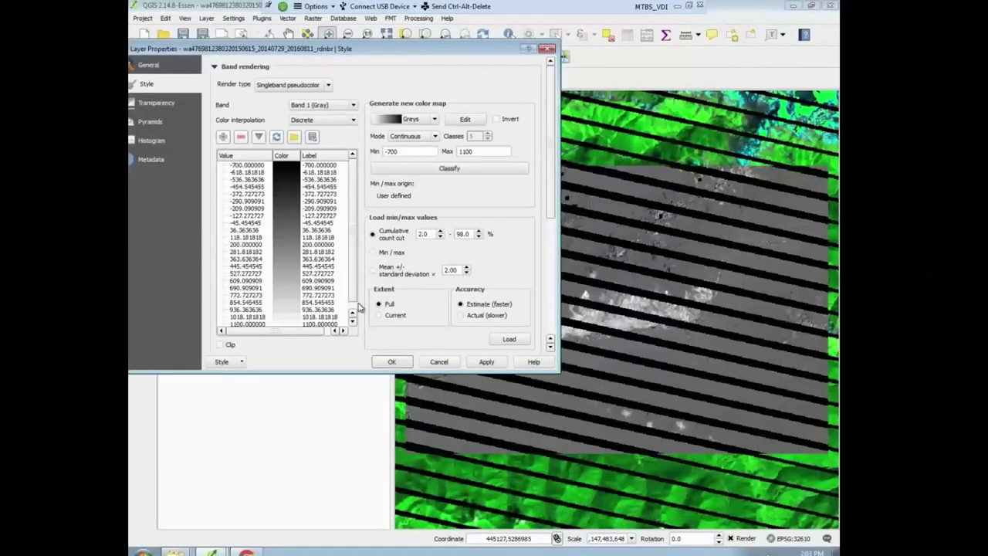
drag(353, 309, 352, 316)
click(295, 318)
double_click(295, 320)
click(508, 354)
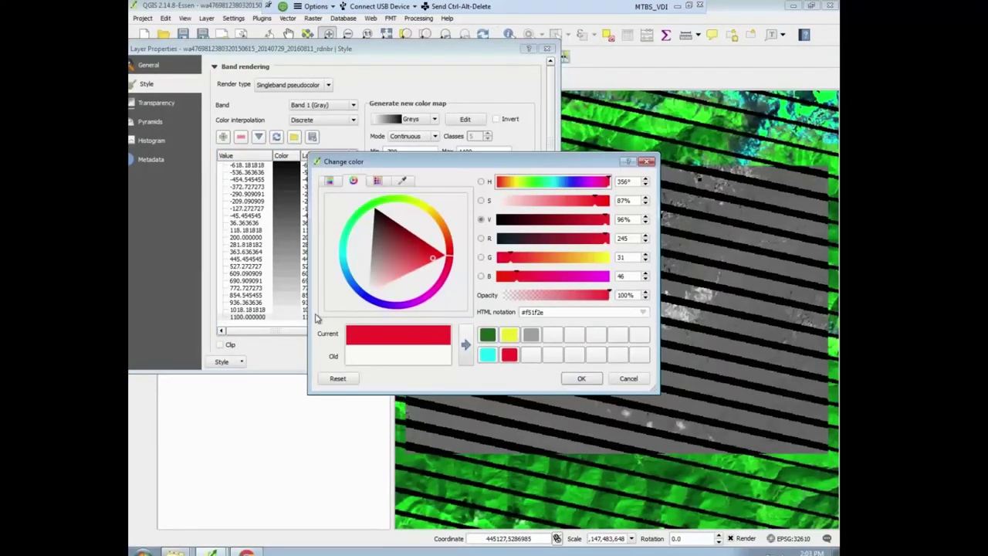
click(581, 378)
Recolour the 1018.181818 class with the same red #f51f2e and apply the style to the map.
click(298, 311)
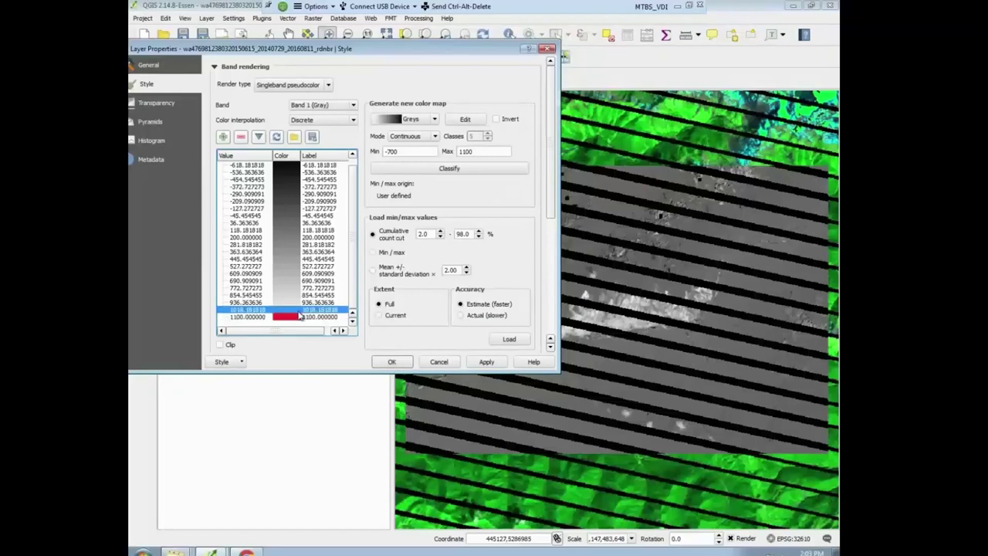
double_click(299, 312)
click(509, 355)
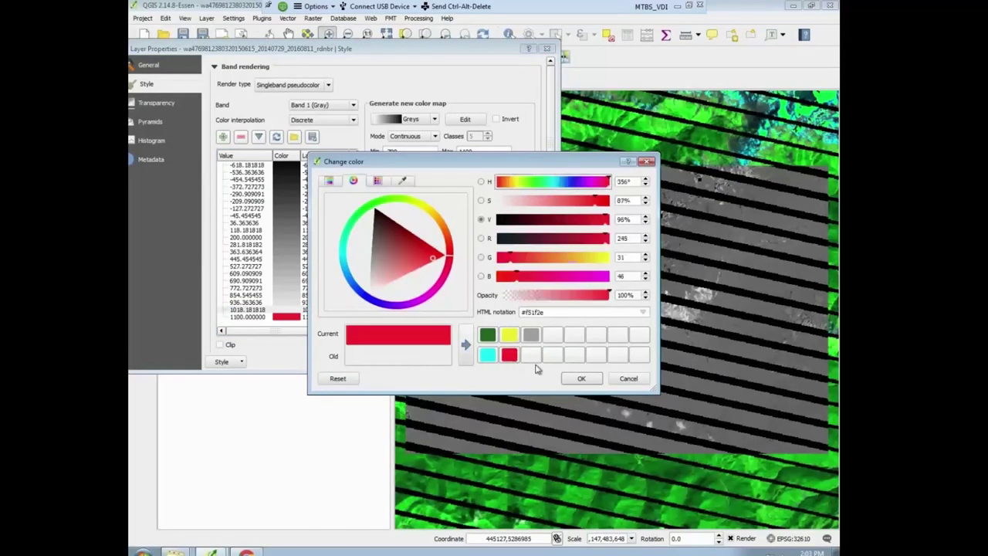
click(582, 378)
click(488, 363)
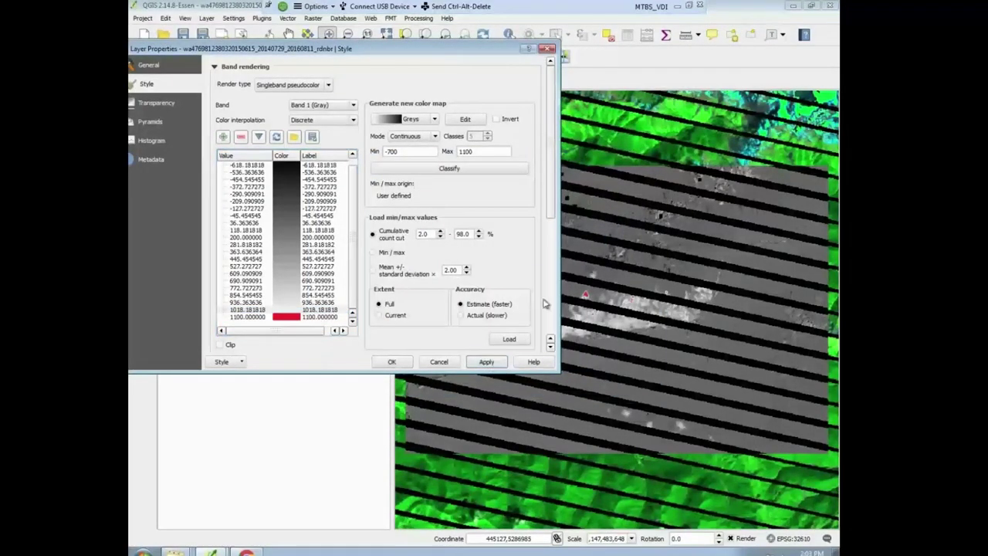
drag(435, 46, 387, 12)
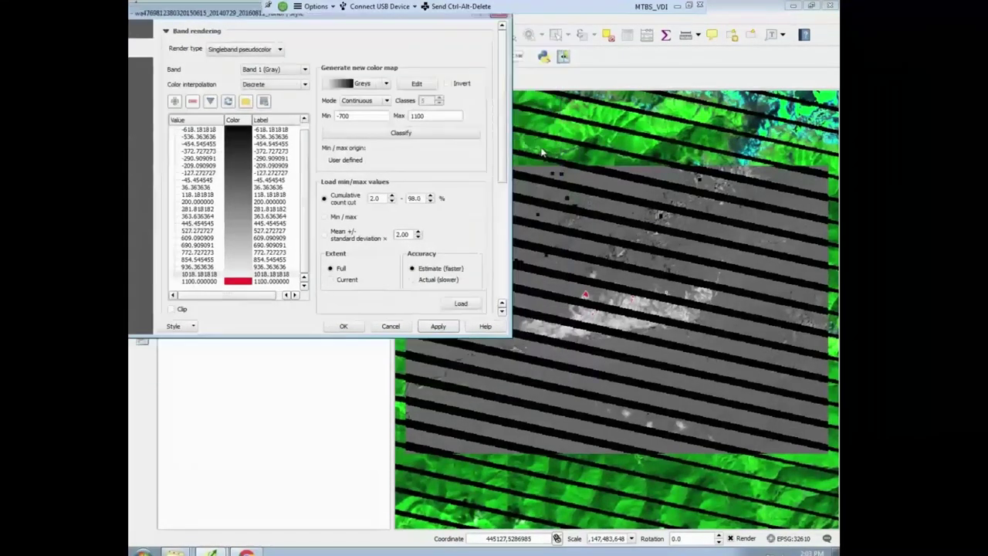
double_click(237, 280)
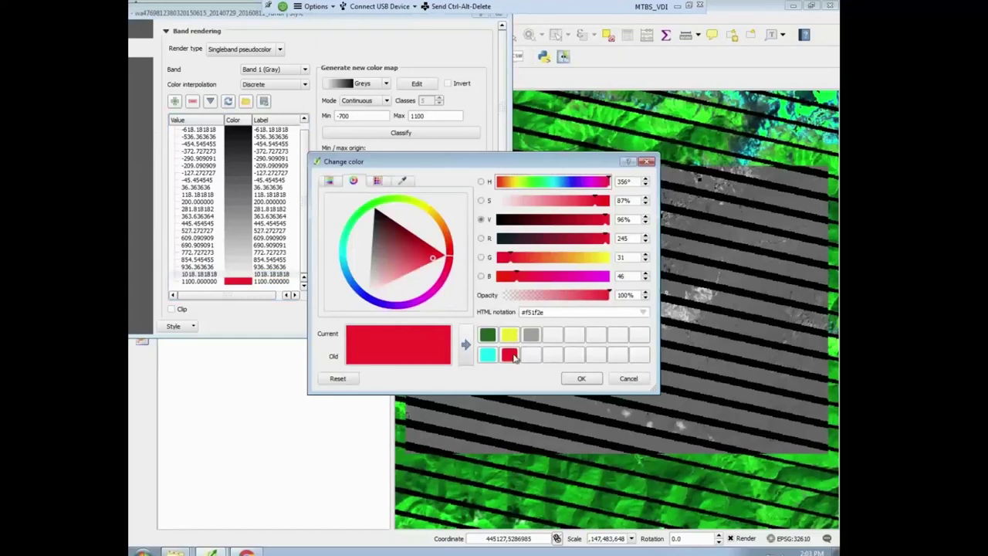
click(581, 379)
Recolour the 936.363636 and 854.545455 classes with the saved red #f51f2e.
click(244, 268)
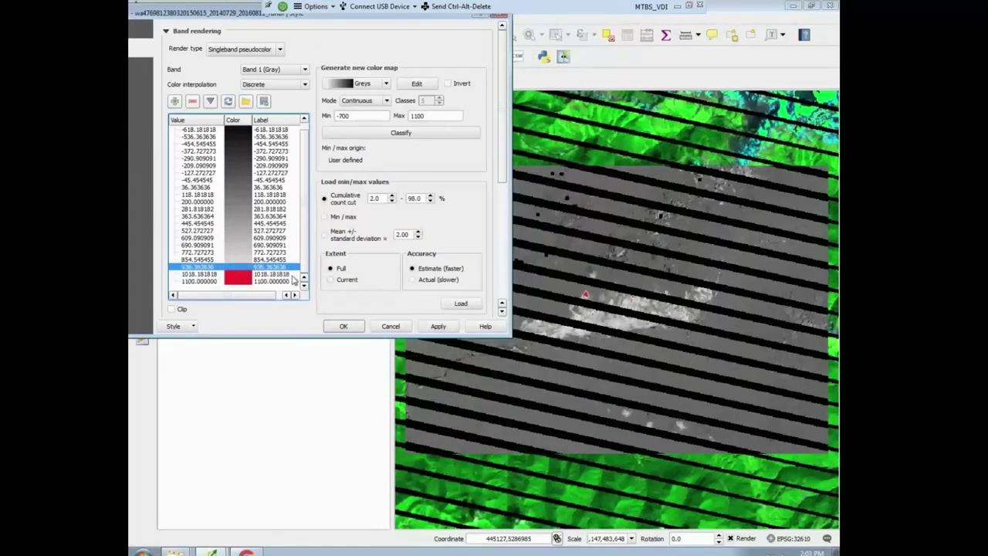
double_click(246, 268)
click(508, 354)
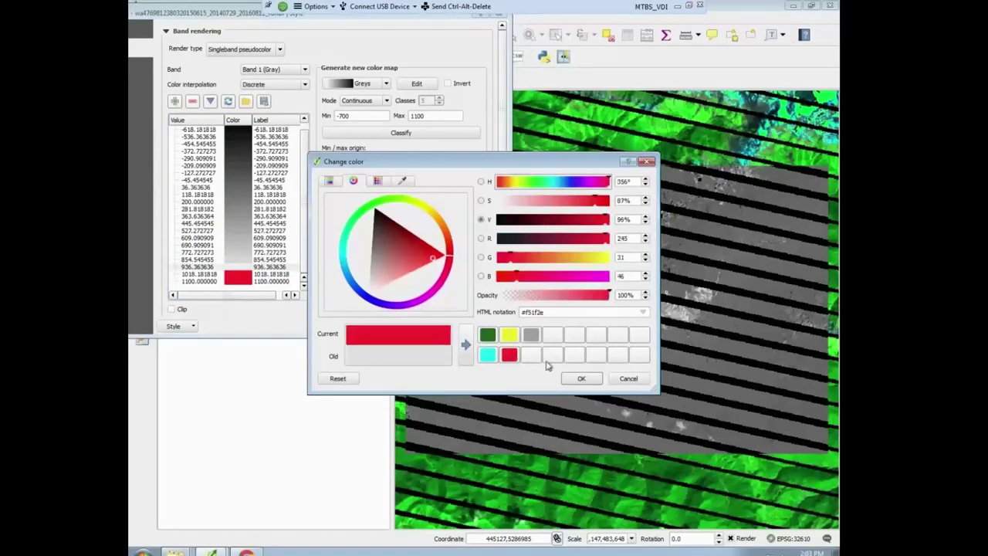
click(581, 378)
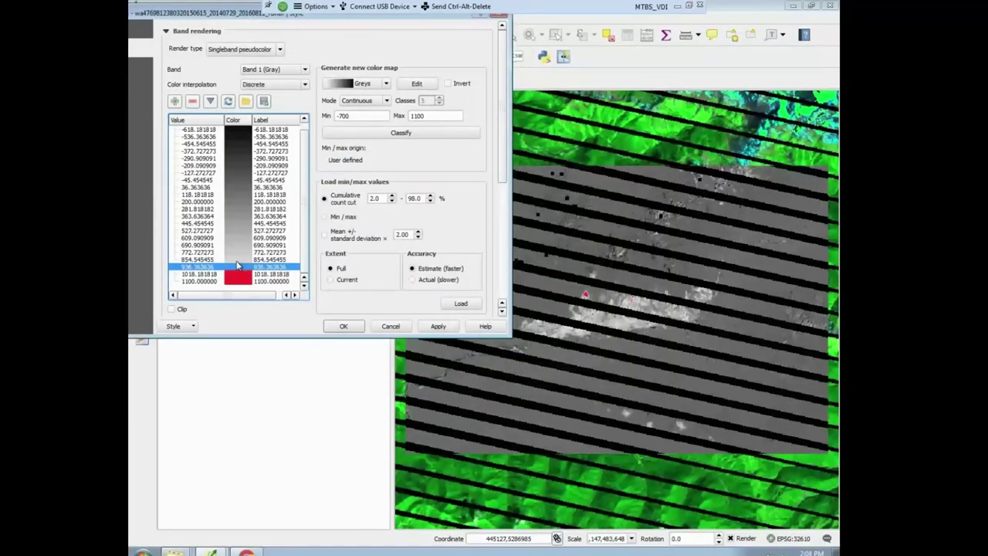
click(239, 262)
double_click(239, 265)
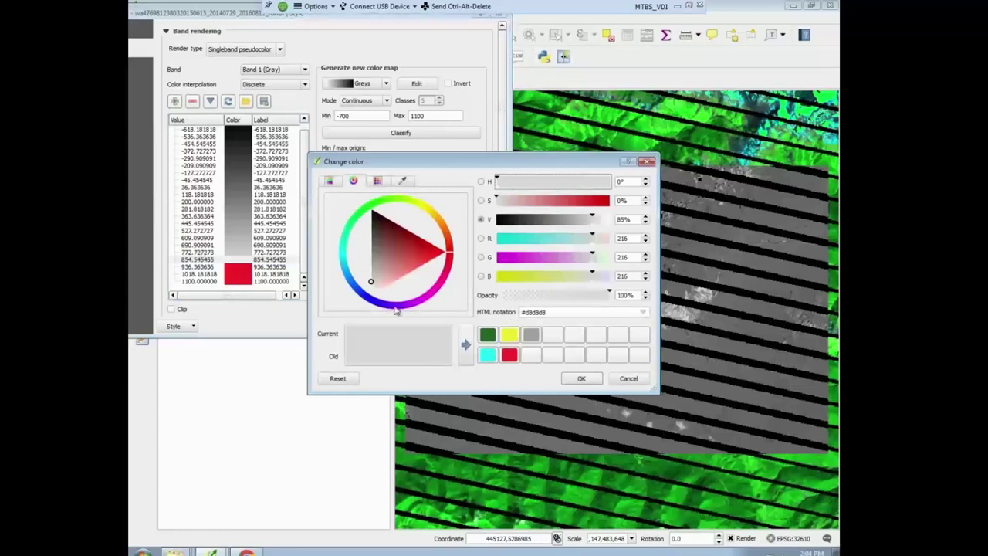
click(508, 354)
click(581, 380)
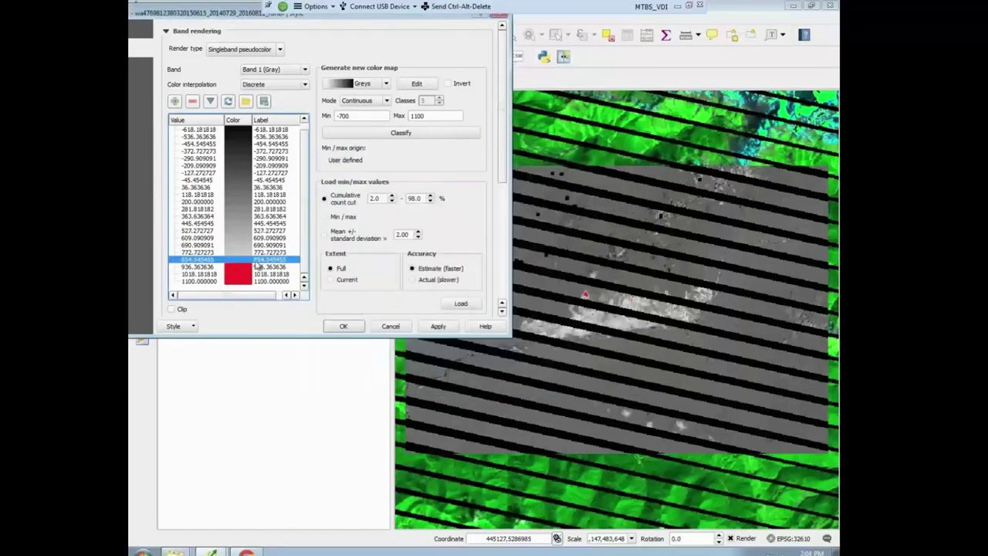
Recolour the 772.727273 and 690.909091 classes with the saved red #f51f2e and apply the style.
double_click(238, 253)
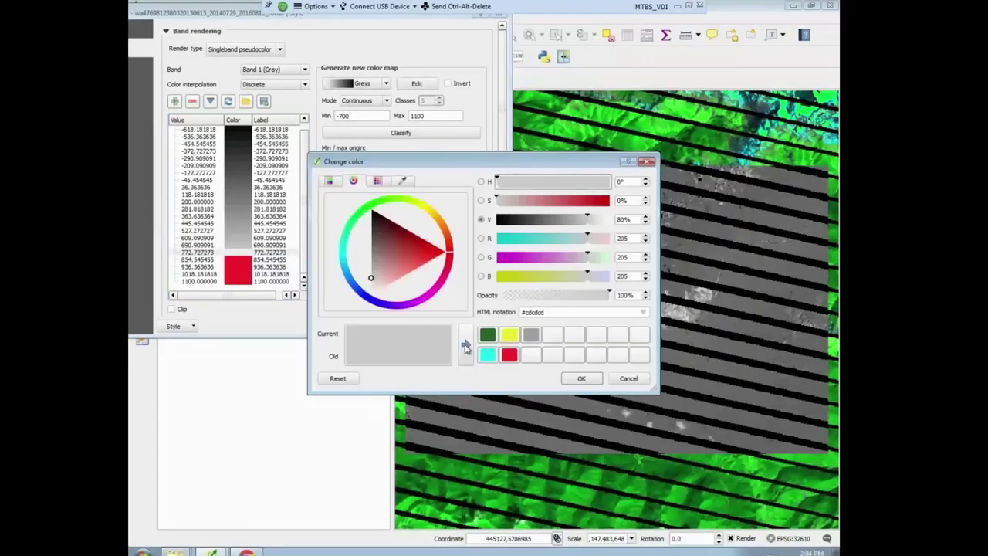
click(509, 355)
click(581, 378)
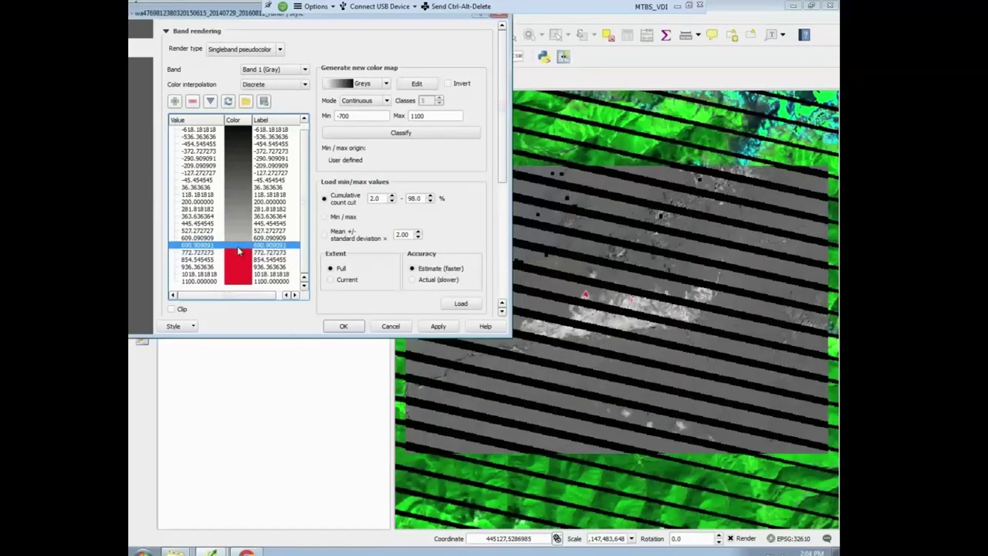
double_click(238, 246)
click(507, 356)
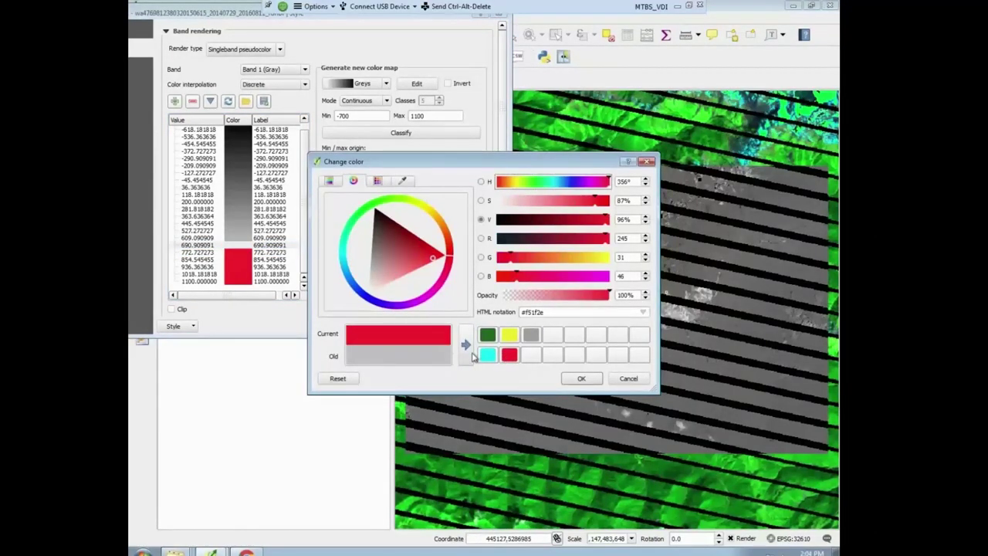
click(580, 379)
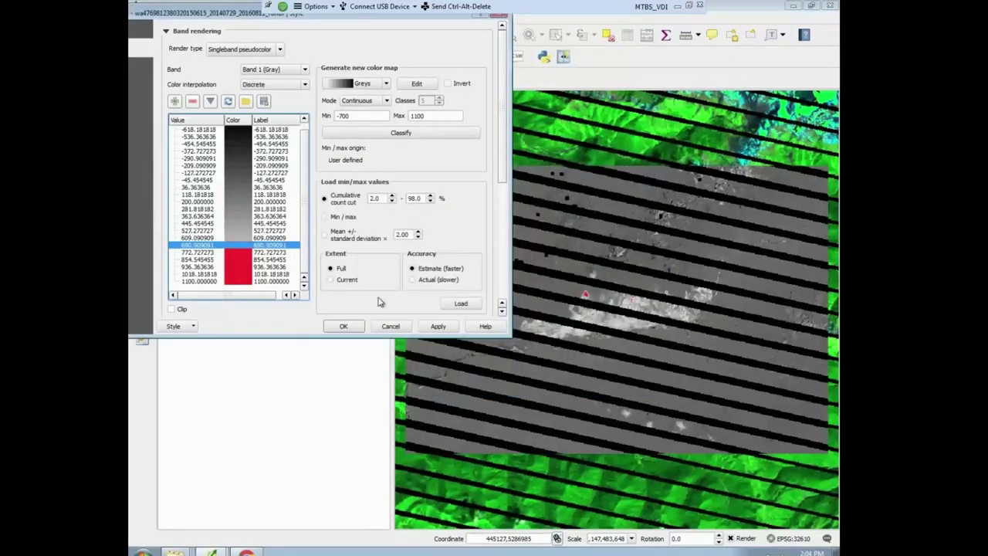
click(438, 326)
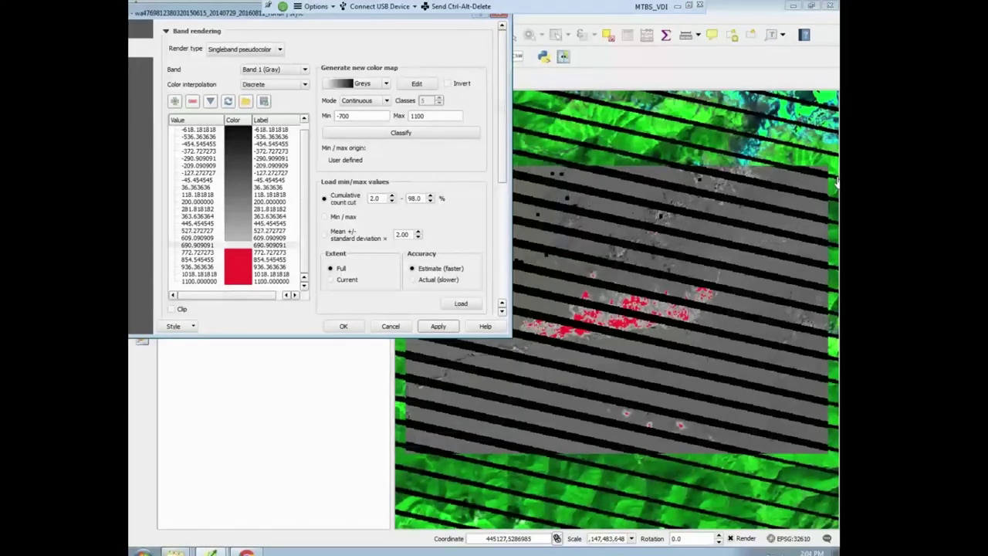
click(249, 253)
double_click(238, 254)
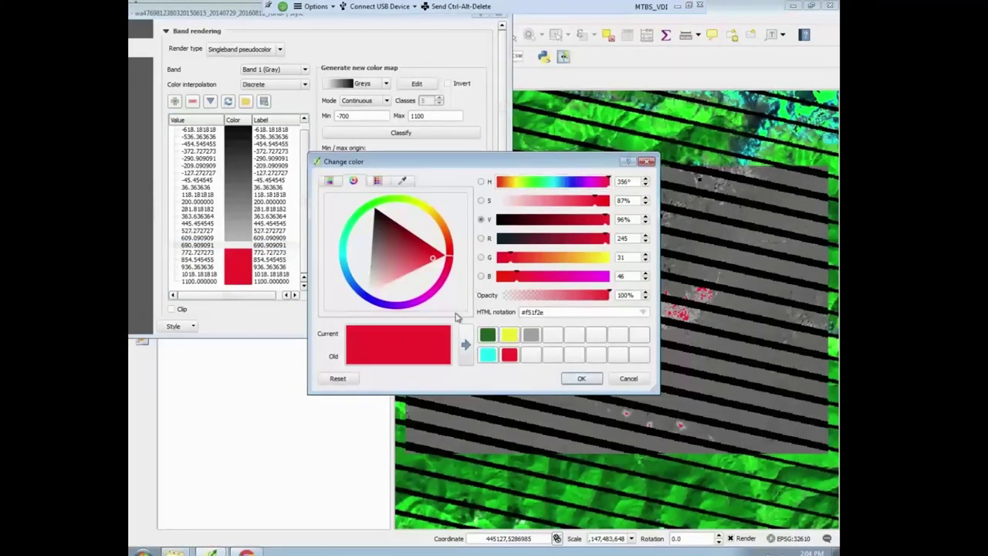
key(Return)
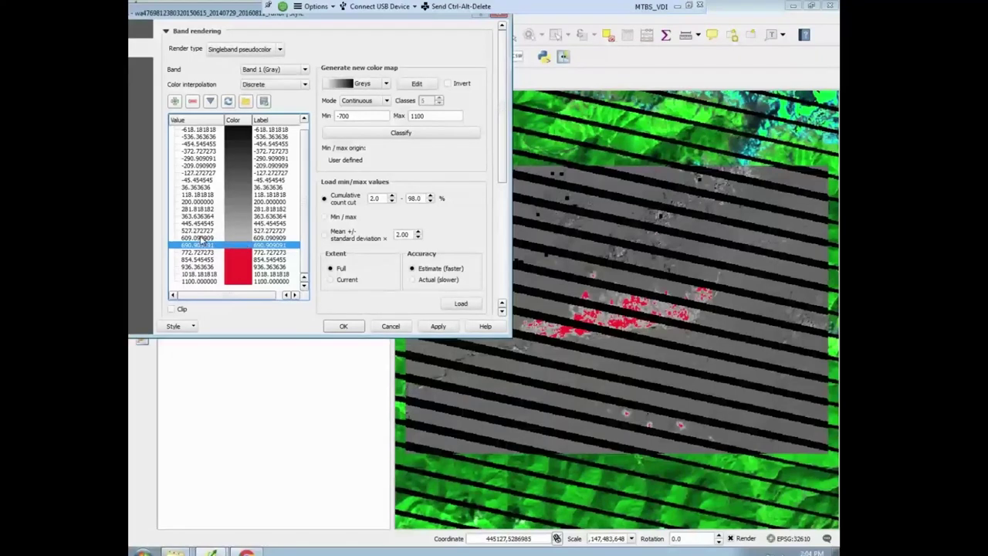
Change the value of the 609.090909 class to 640.
click(237, 237)
text(640)
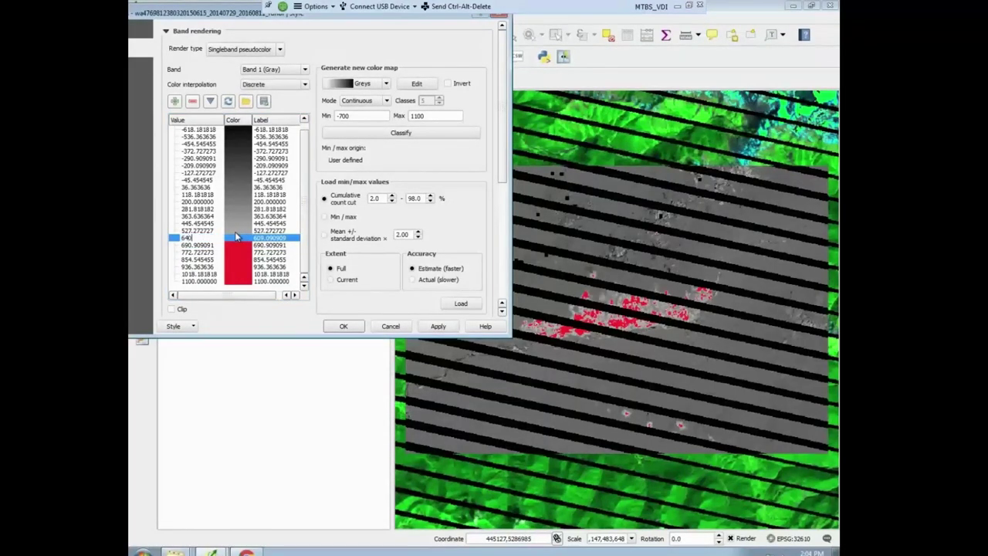
text(6)
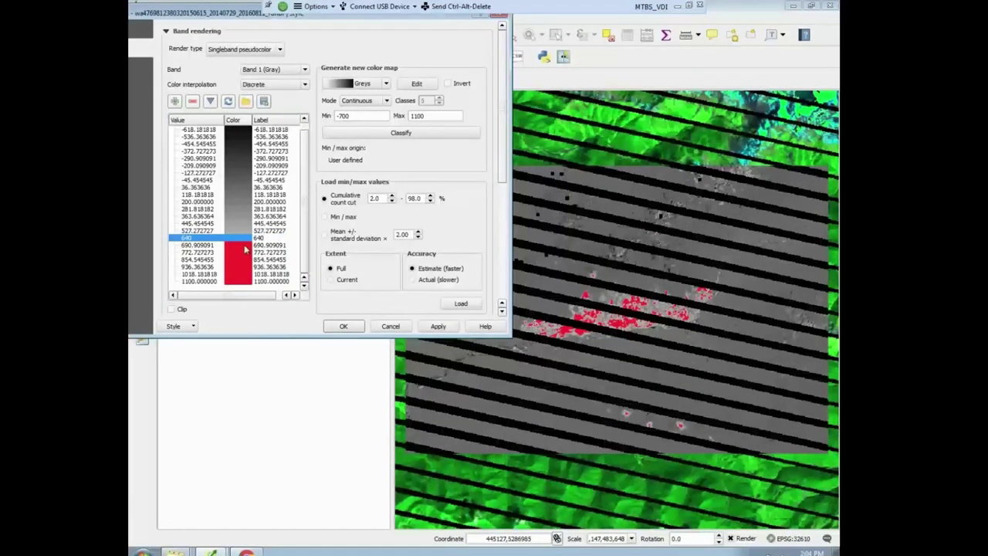
Recolour the 640 class with the saved red, apply the style and close the rdnbr layer properties.
double_click(237, 237)
click(509, 355)
click(581, 378)
click(434, 326)
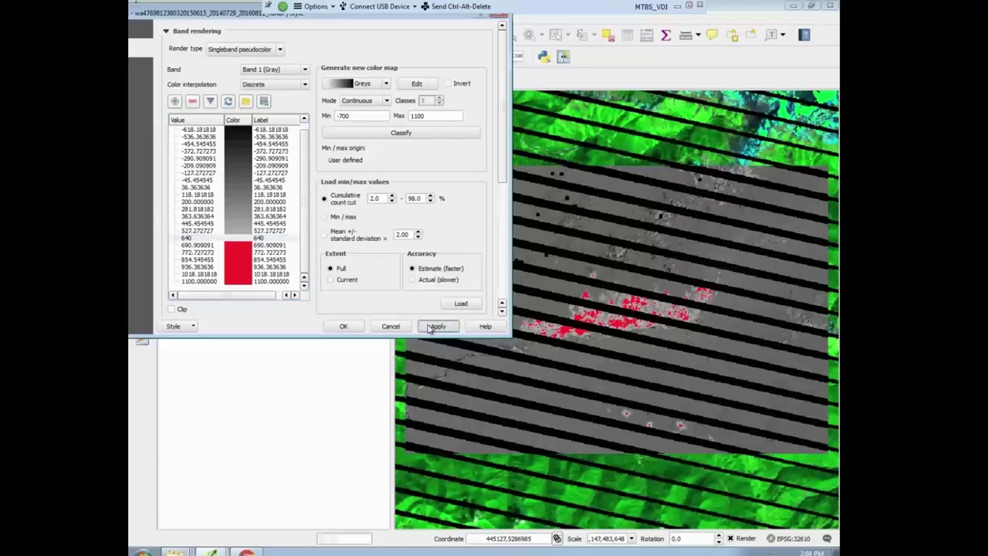
click(343, 326)
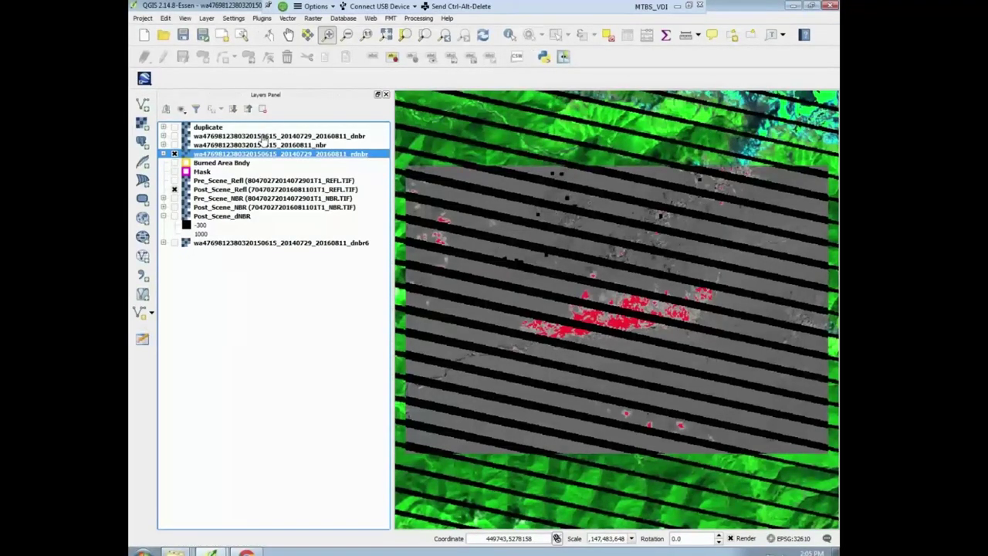
Examine the colour classes of the 20140729_20160811_dnbr layer in its style properties.
click(264, 136)
right_click(264, 137)
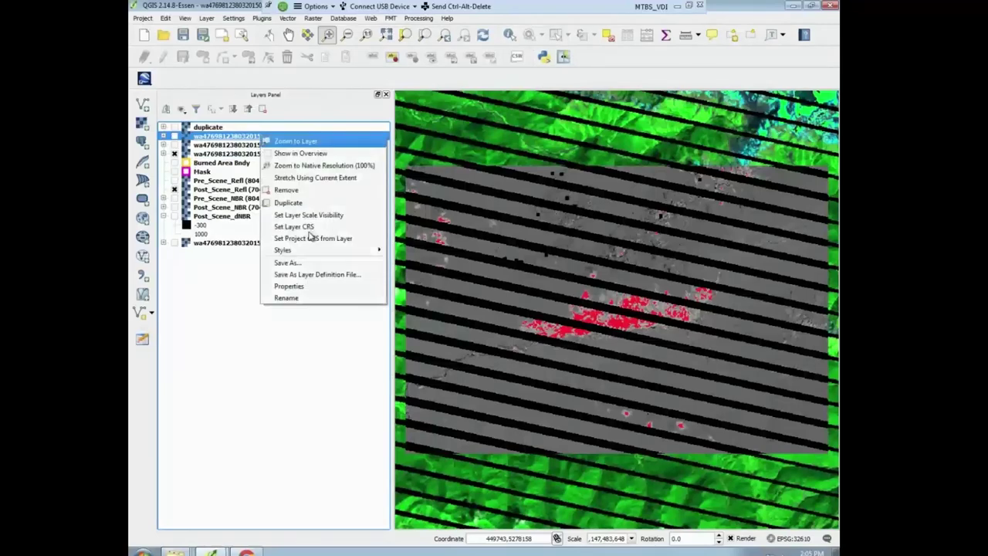
click(289, 285)
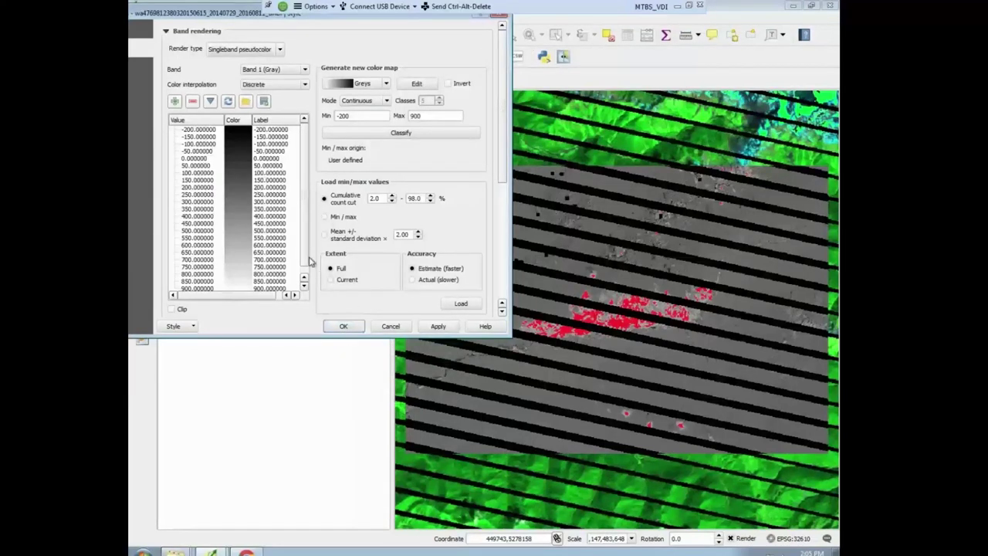
click(307, 259)
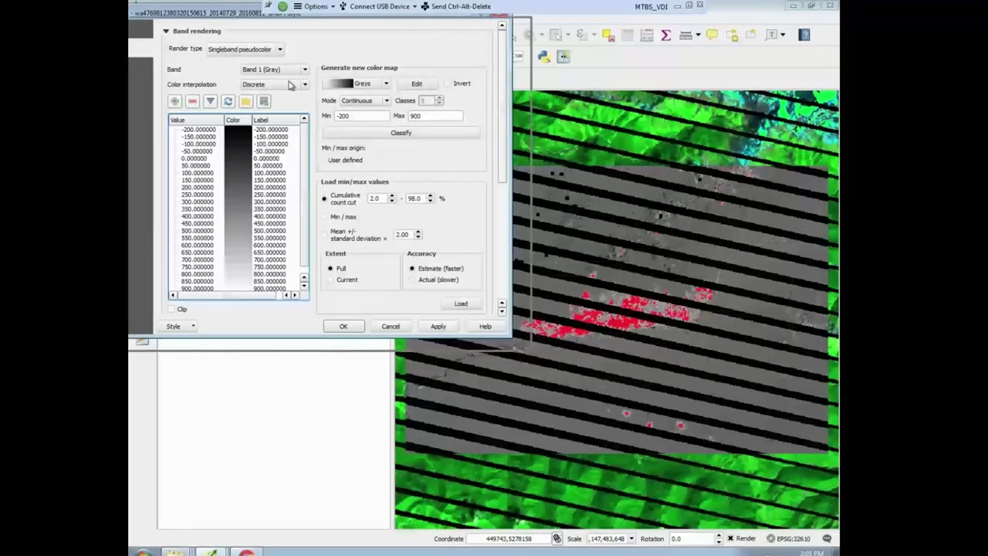
click(489, 392)
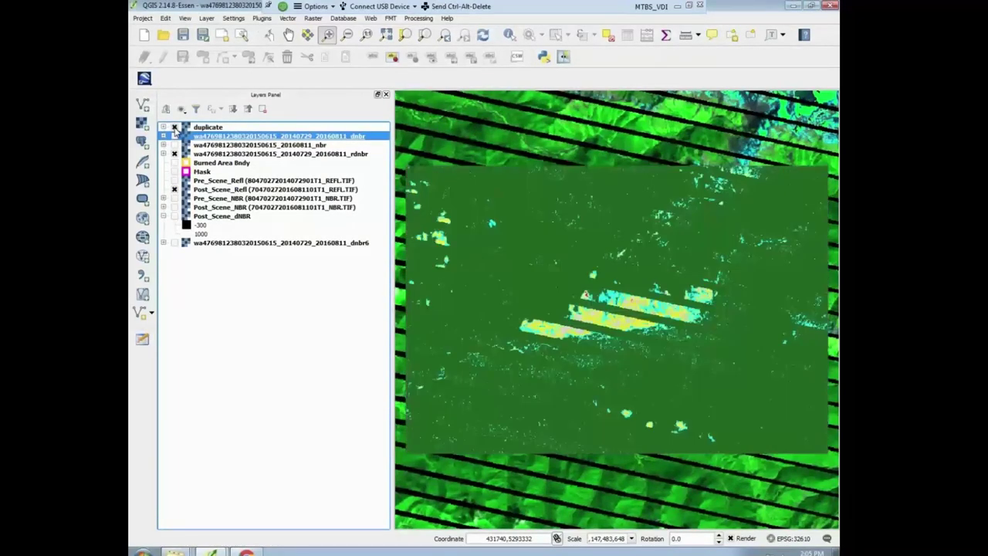
Display the dnbr layer instead of the duplicate and recolour its 900 class with the saved red #f51f2e.
click(174, 136)
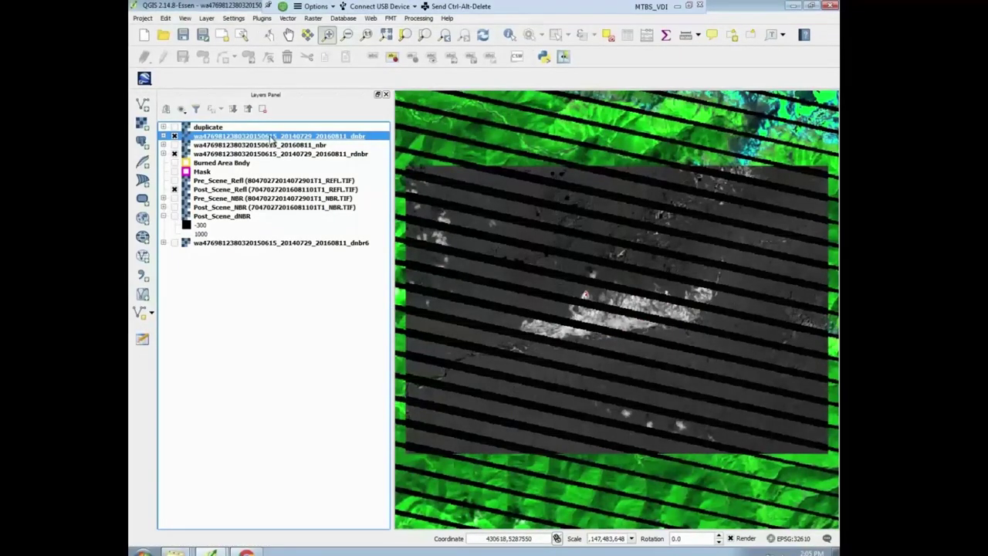
double_click(272, 137)
scroll(337, 362, down, 2)
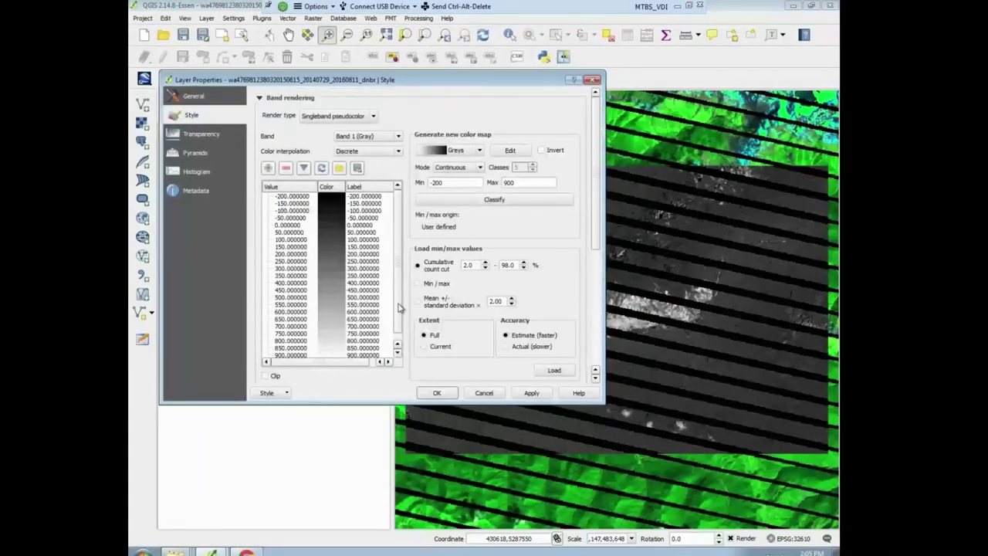
double_click(339, 348)
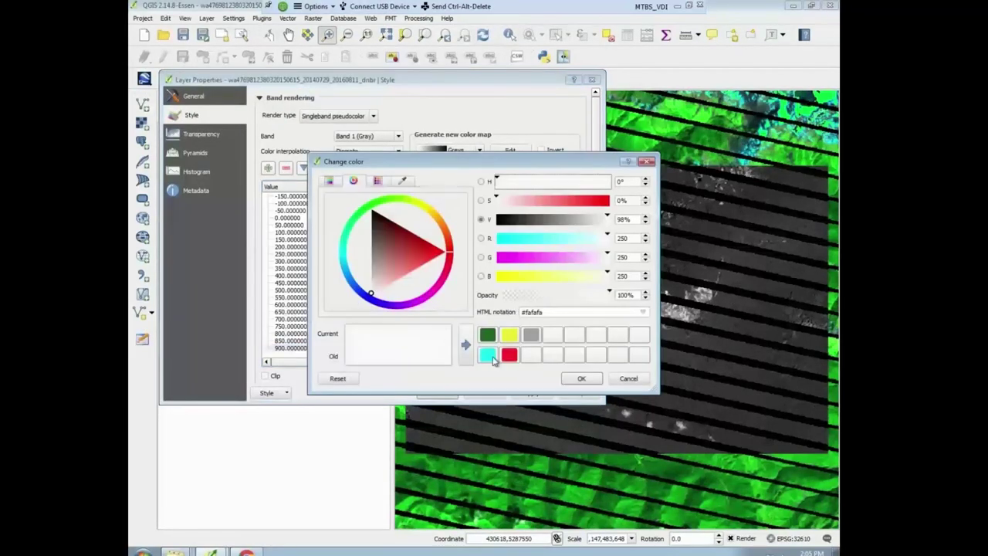
click(571, 379)
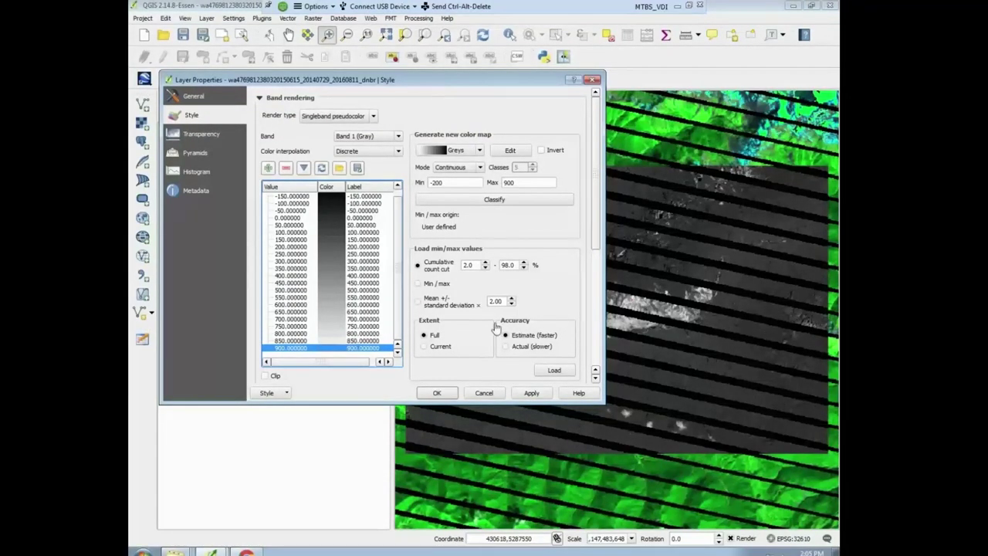
double_click(328, 351)
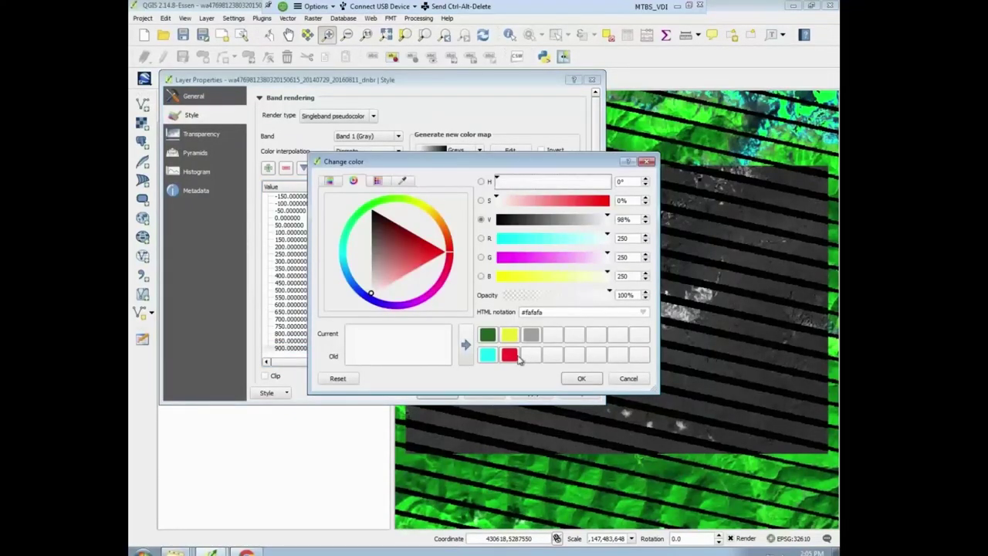
click(509, 355)
click(580, 378)
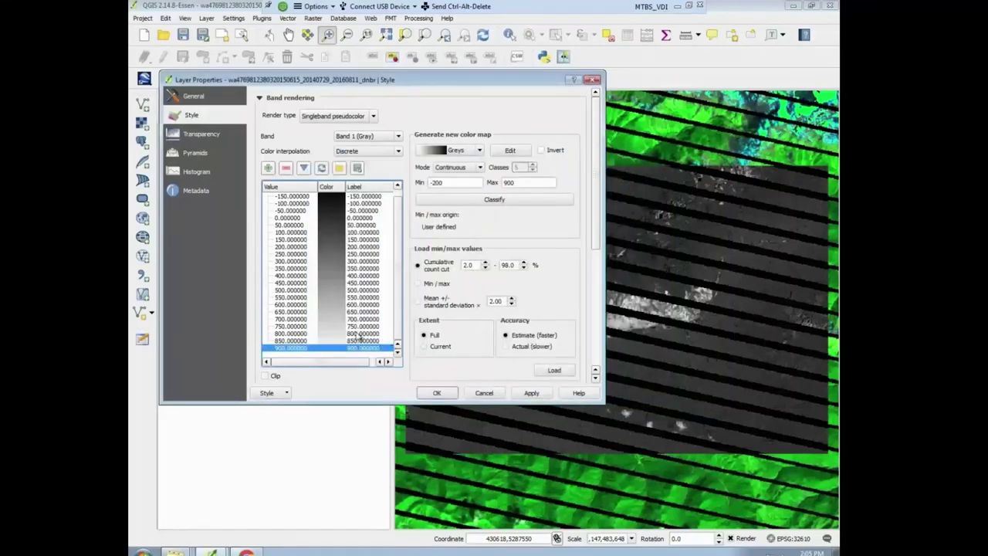
Recolour the 850 and 800 classes of the dnbr layer with the saved red #f51f2e.
click(338, 342)
double_click(338, 343)
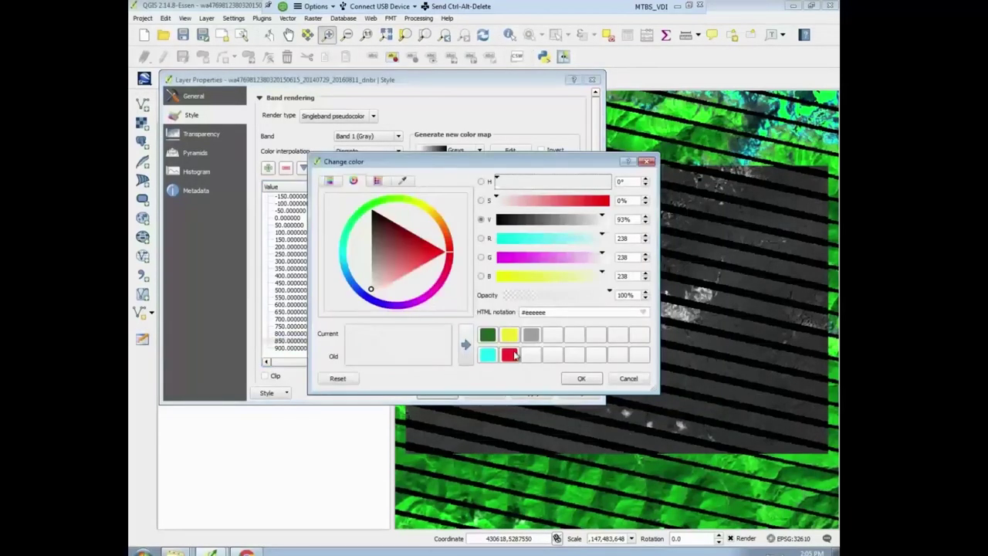
click(509, 354)
click(572, 376)
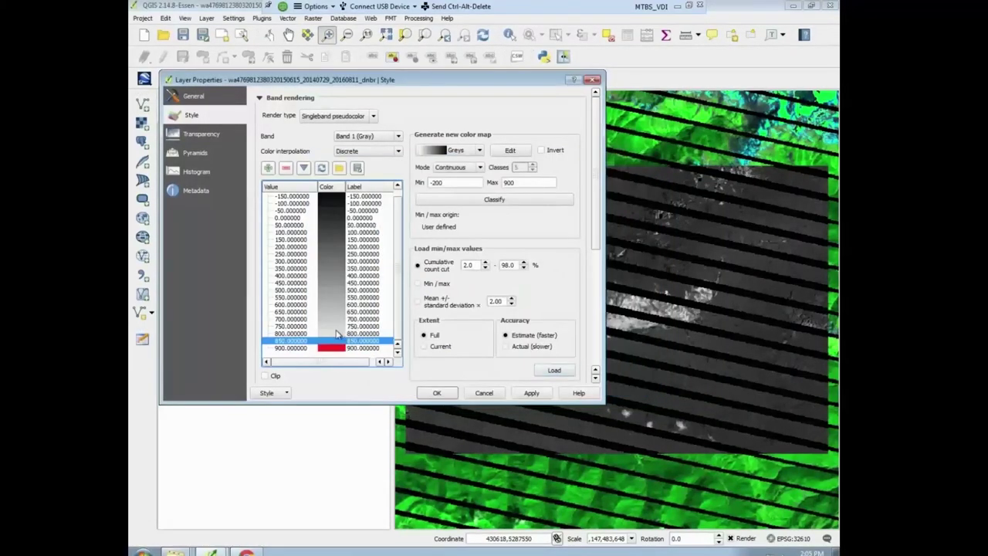
double_click(337, 341)
click(509, 354)
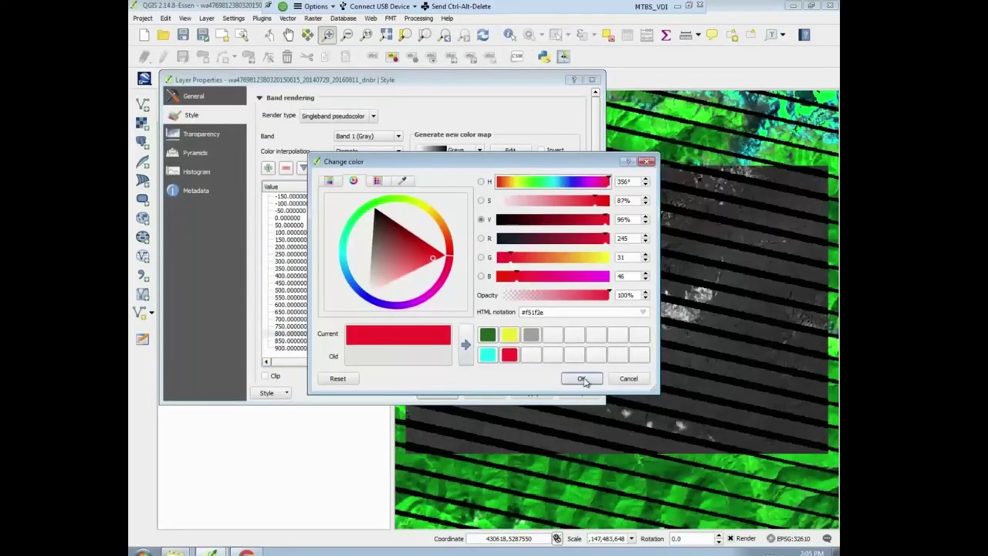
click(581, 378)
Recolour the 750 and 700 classes of the dnbr layer with the saved red #f51f2e.
double_click(337, 334)
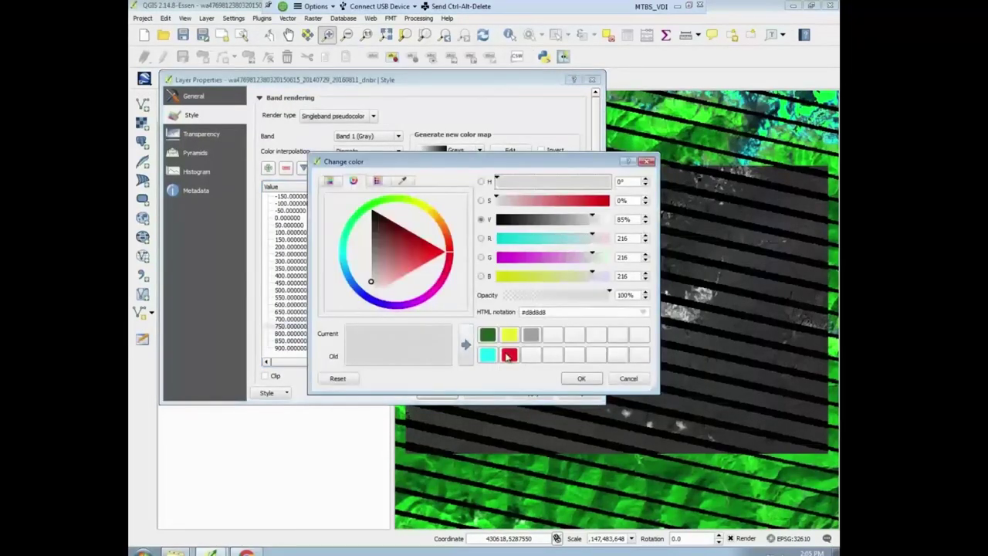
click(510, 355)
click(582, 378)
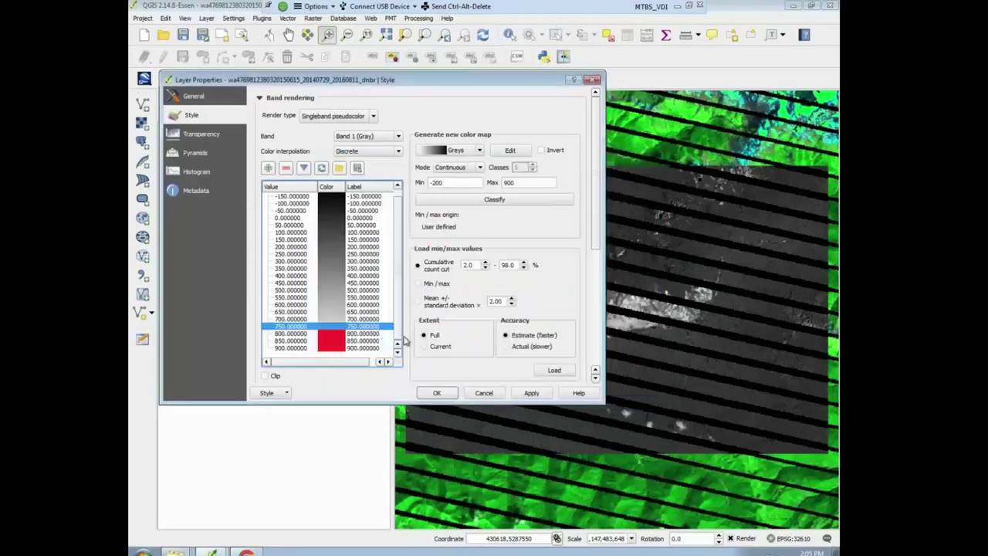
click(332, 319)
double_click(332, 321)
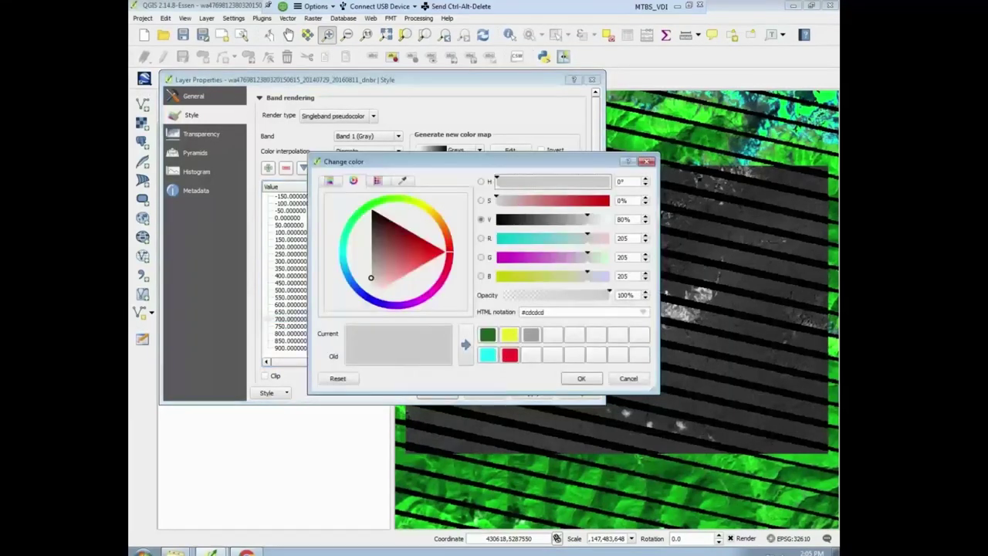
click(510, 355)
click(582, 378)
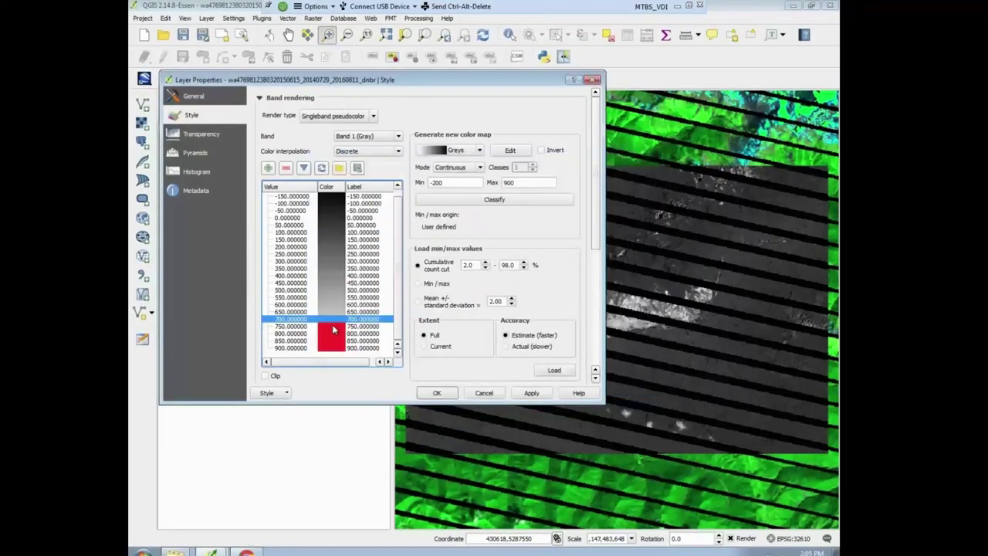
Recolour the 650 and 600 classes of the dnbr layer with the saved red #f51f2e.
click(334, 312)
double_click(337, 317)
click(510, 356)
click(581, 378)
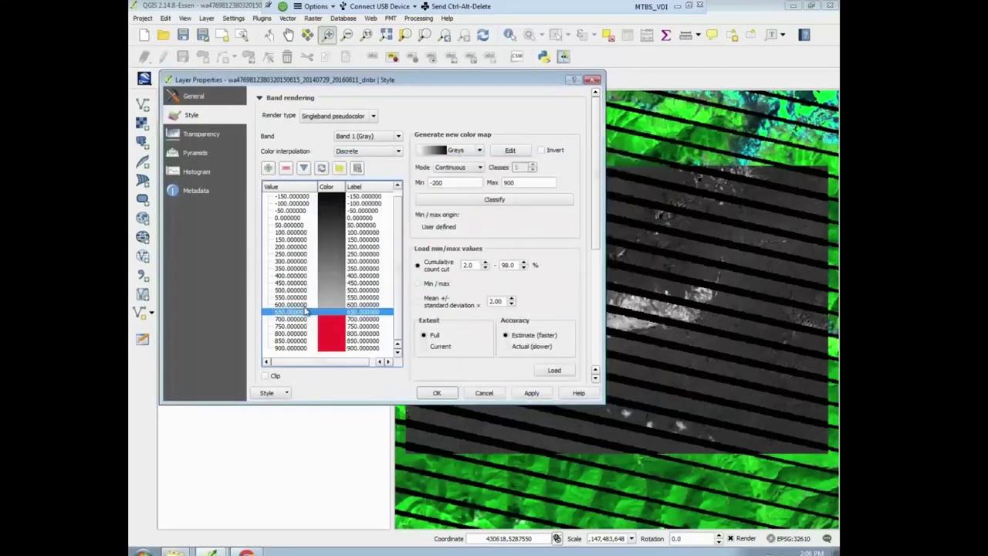
click(336, 307)
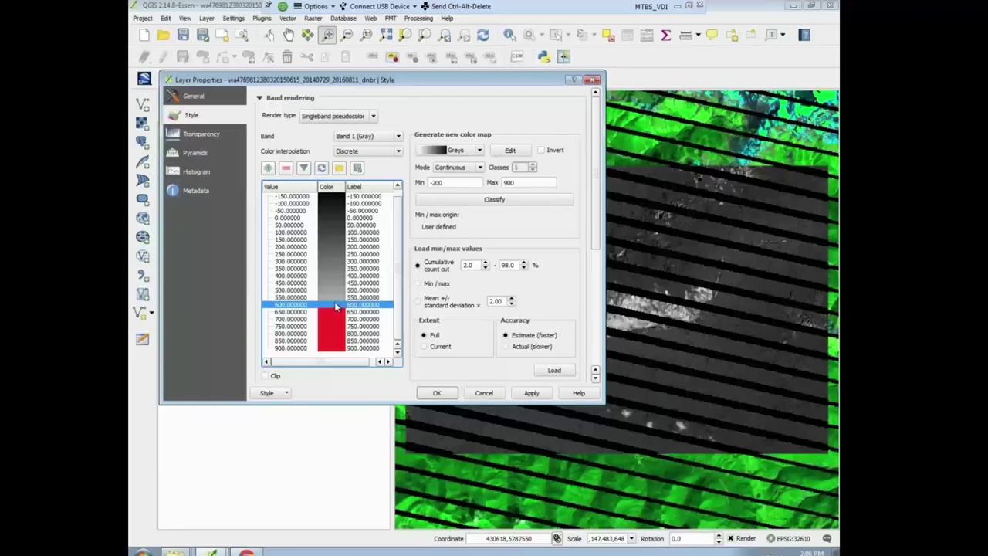
double_click(332, 305)
click(509, 354)
click(578, 379)
Change both the value and the label of the dnbr layer's 550 class to 565.
double_click(295, 298)
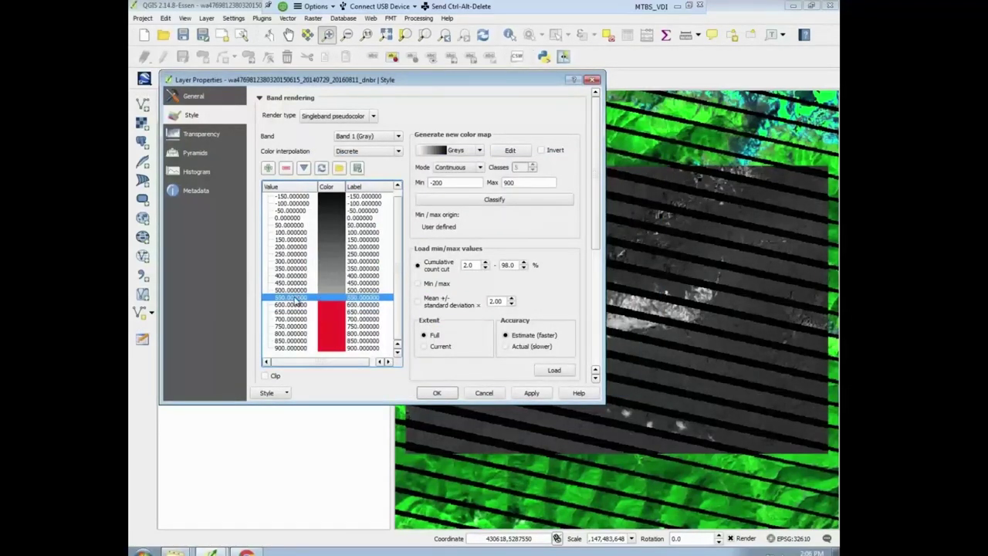
text(565)
key(Return)
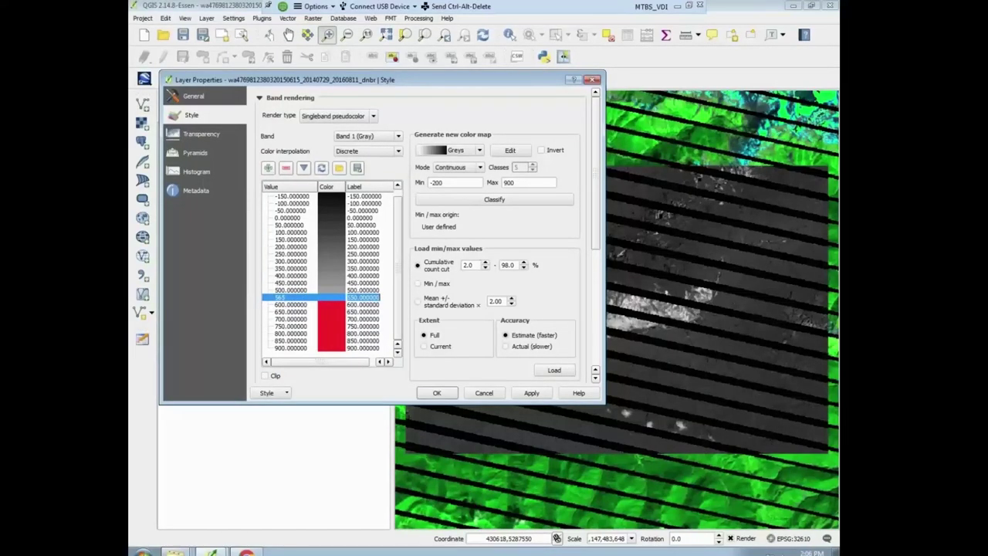
double_click(363, 297)
text(565)
key(Return)
Recolour the 565 class with the saved red, apply the style and close the dnbr layer properties.
double_click(331, 303)
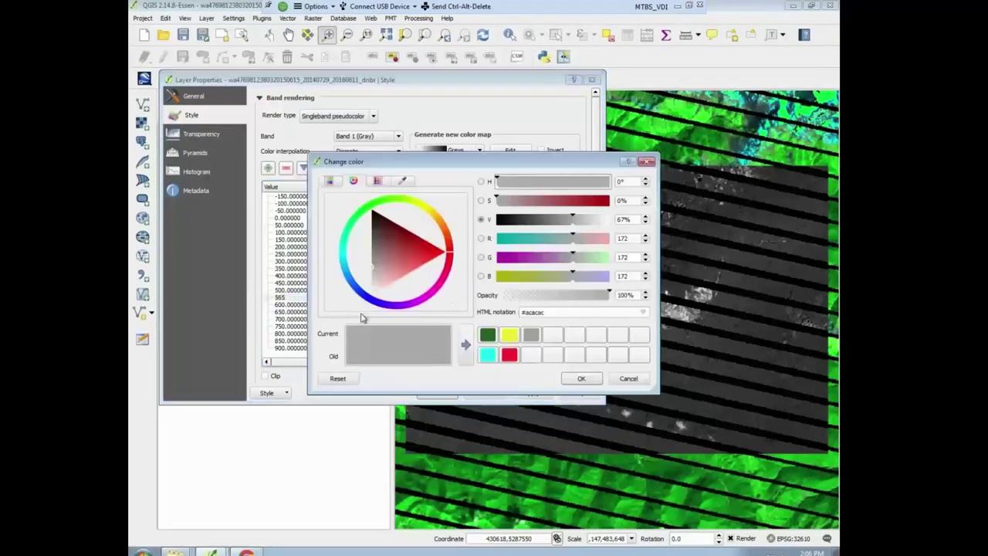
click(509, 355)
click(579, 380)
click(531, 392)
click(437, 393)
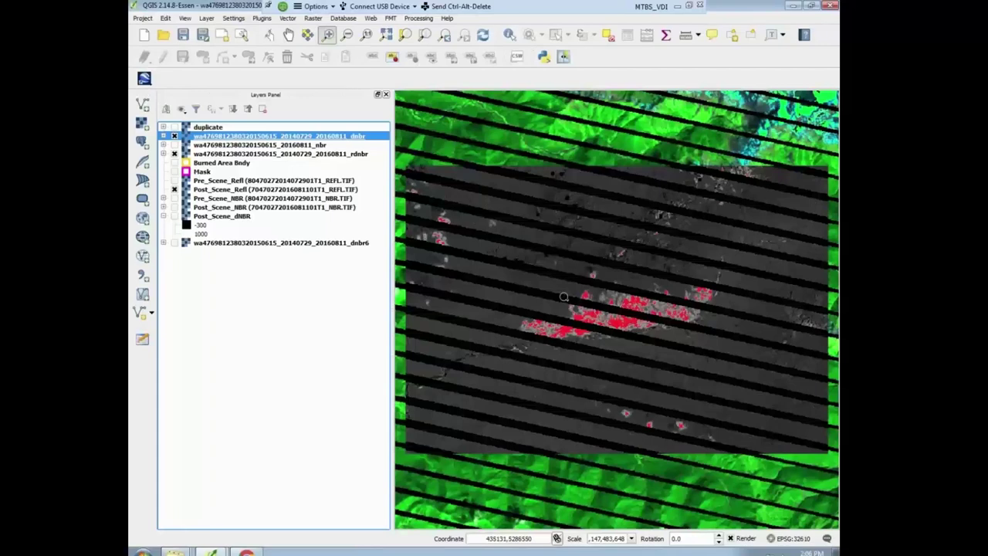
Compare the red high-severity areas of the dnbr and rdnbr layers around the fire by switching the dnbr layer's visibility.
drag(499, 238, 779, 424)
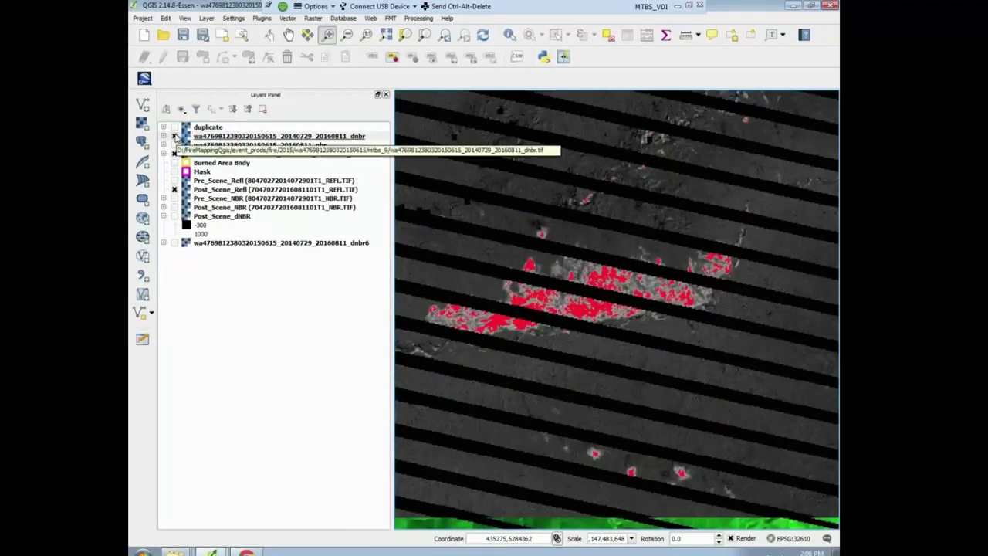
click(176, 137)
click(175, 136)
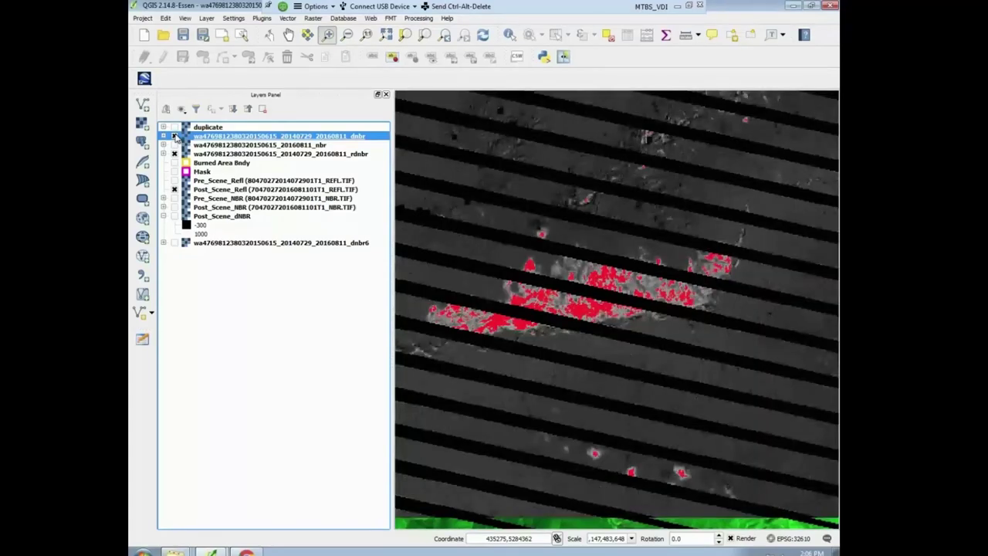
click(175, 137)
click(175, 136)
click(175, 137)
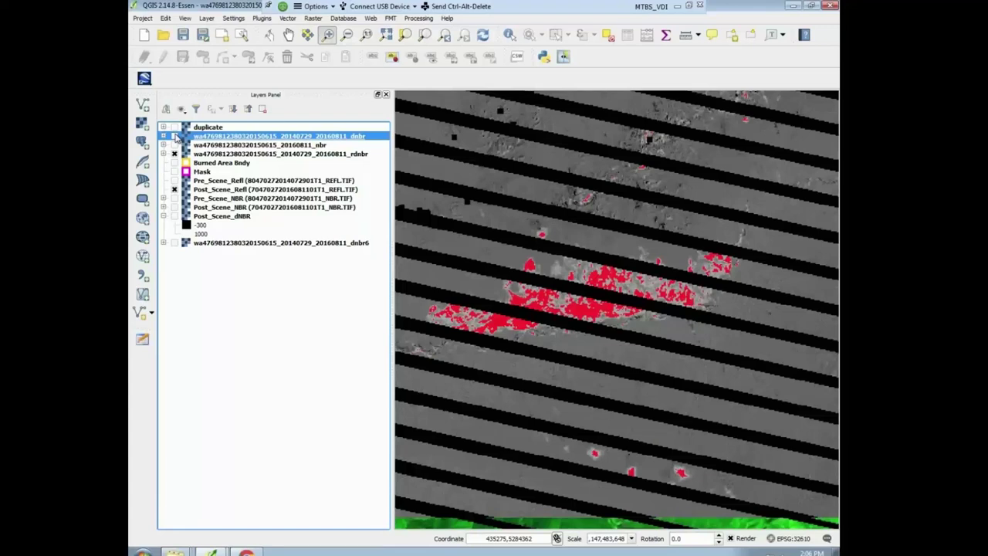
click(175, 137)
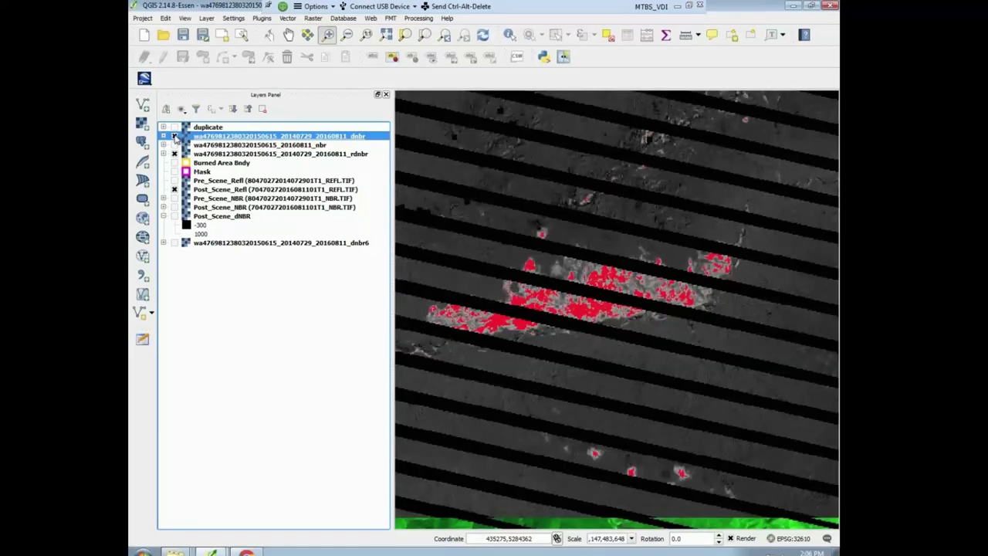
click(176, 137)
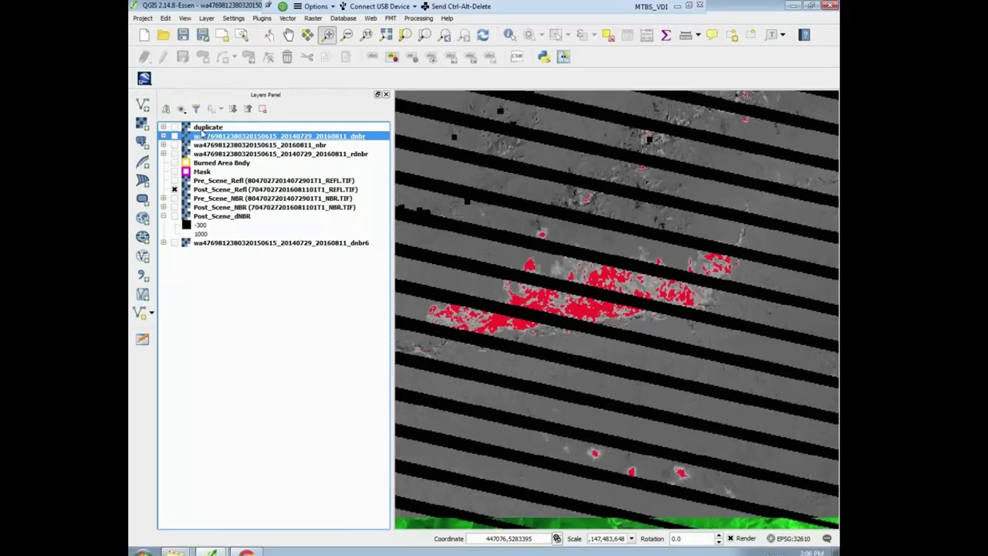
Open the duplicate layer's style properties and recolour its 850 class with the saved red #f51f2e.
double_click(207, 127)
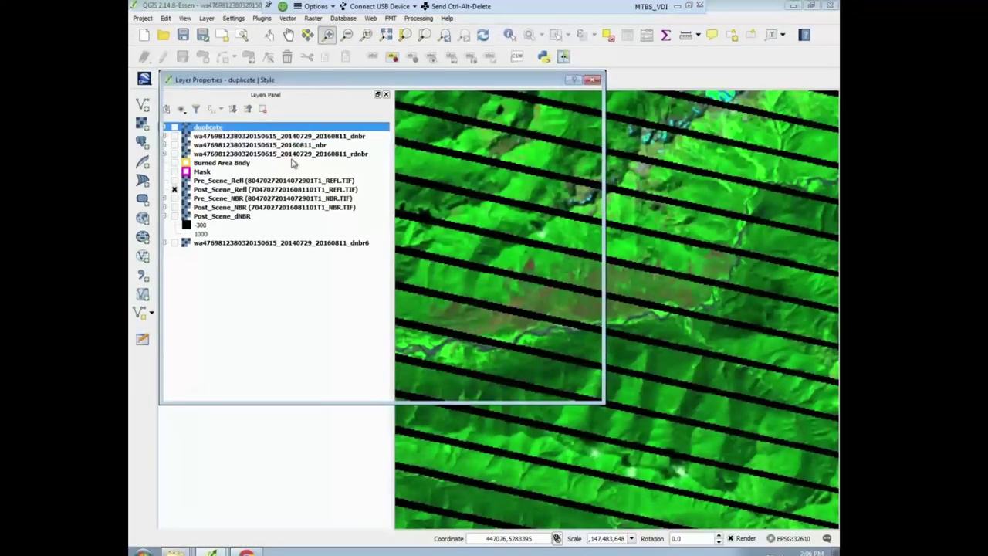
scroll(402, 326, down, 1)
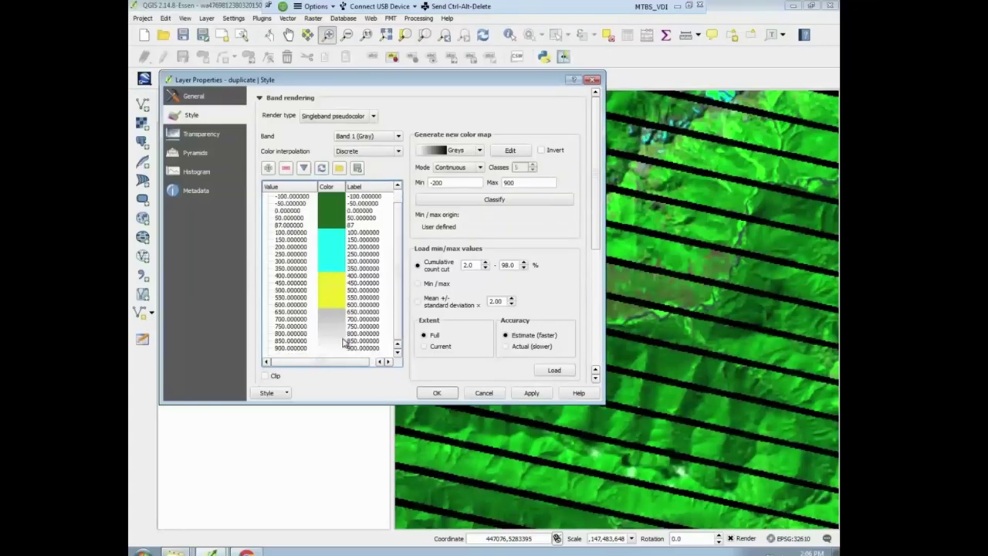
double_click(342, 349)
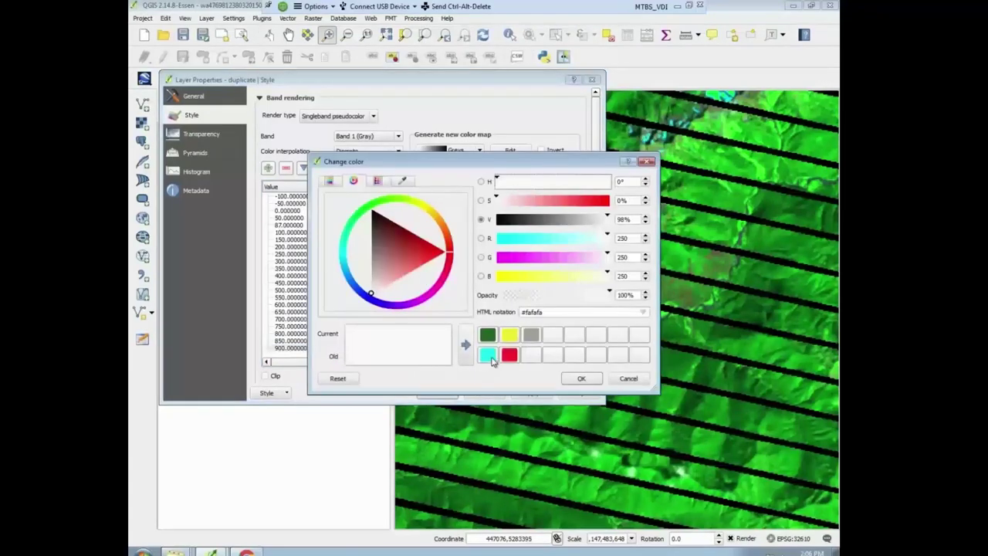
click(581, 379)
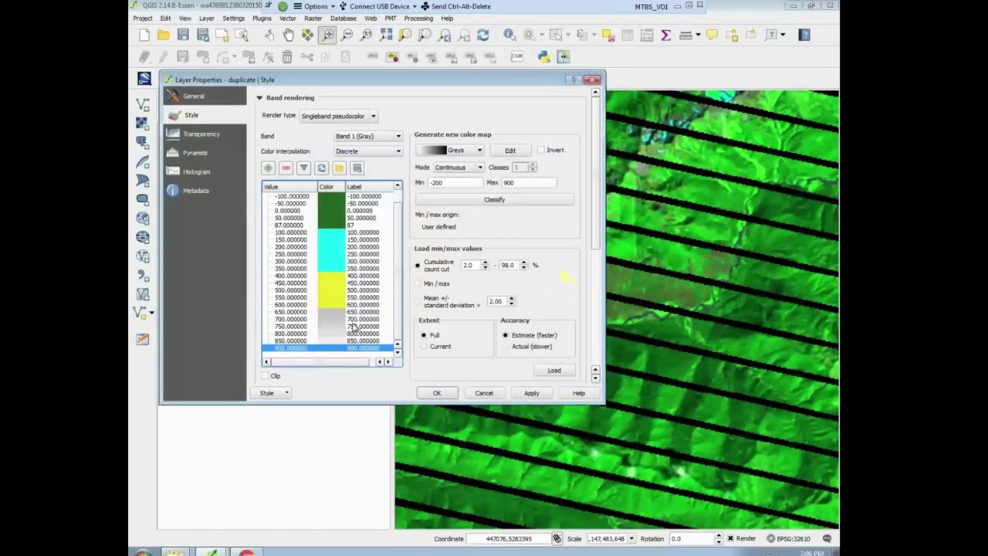
double_click(334, 343)
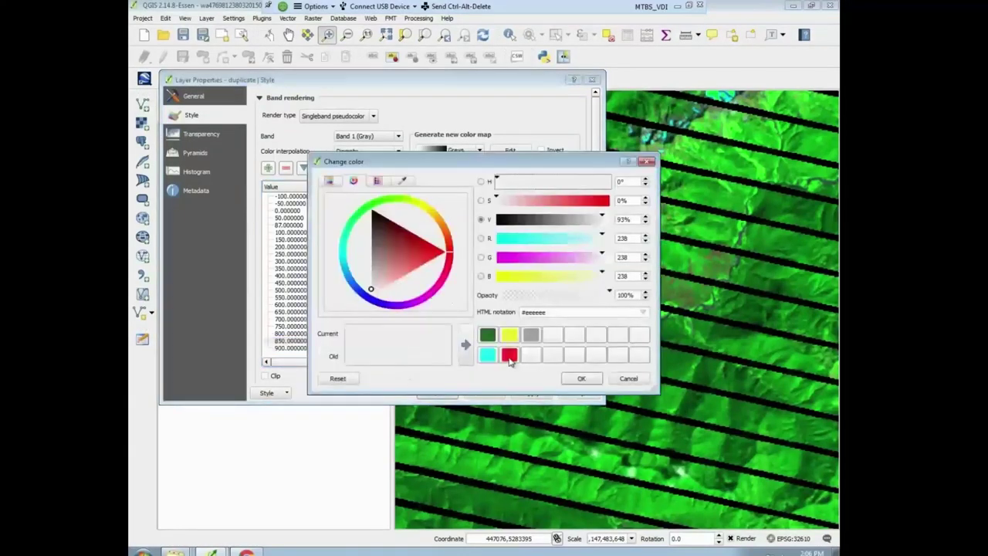
click(509, 354)
click(581, 379)
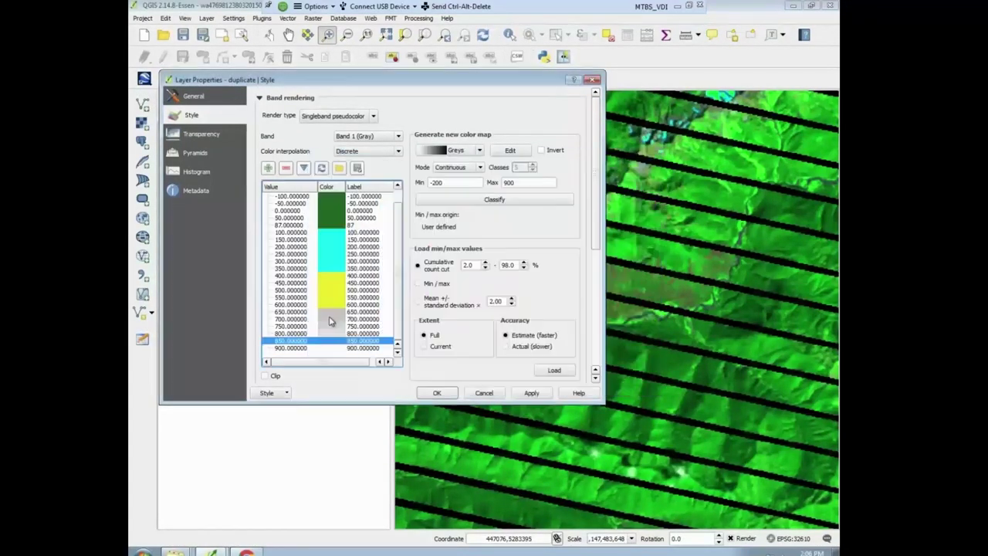
Change both the value and the label of the duplicate layer's 550 class to 565.
double_click(327, 302)
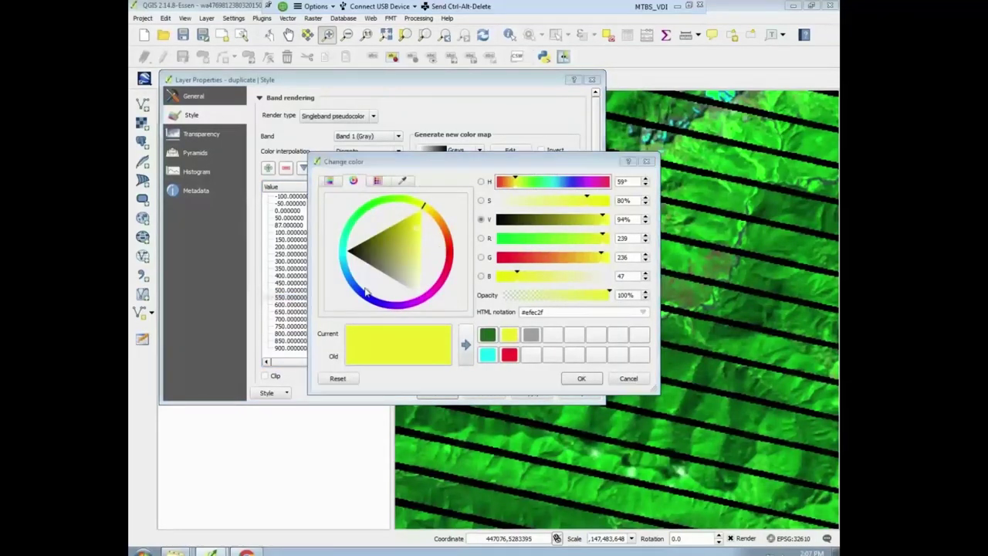
click(647, 163)
double_click(291, 298)
text(565)
key(Return)
text(565)
key(Return)
click(291, 305)
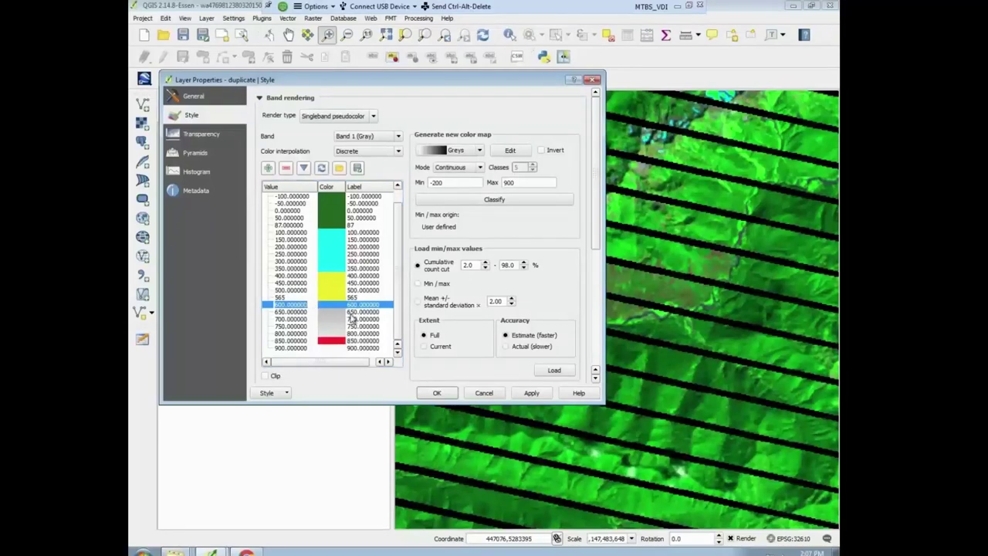
Recolour the duplicate layer's 800 and 750 classes with the saved red #f51f2e.
double_click(331, 333)
click(509, 355)
click(582, 379)
click(332, 349)
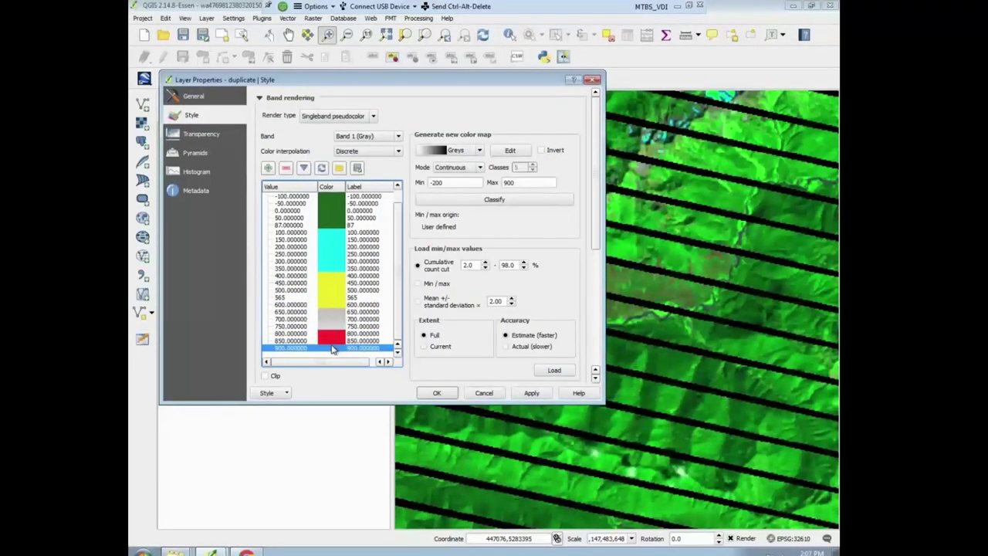
click(331, 325)
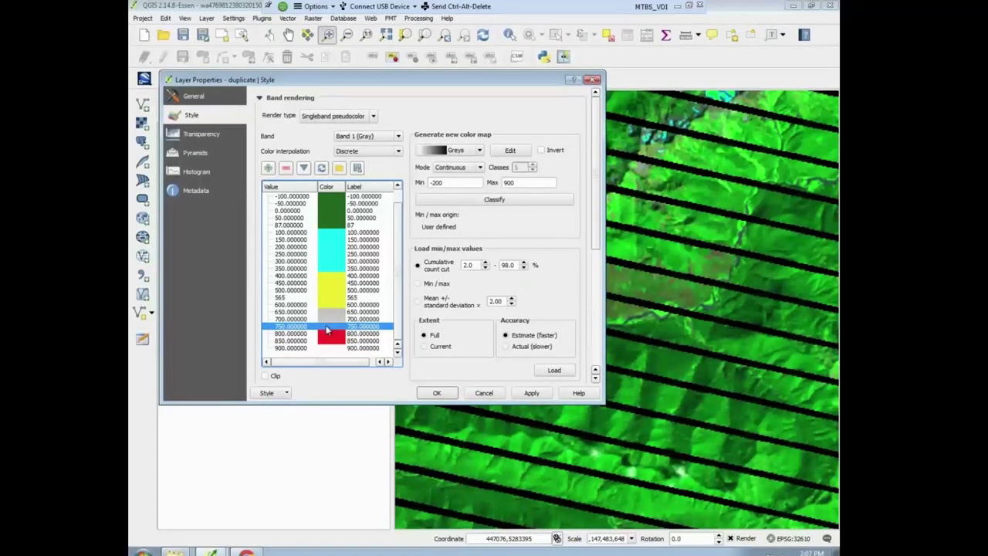
double_click(327, 328)
click(509, 355)
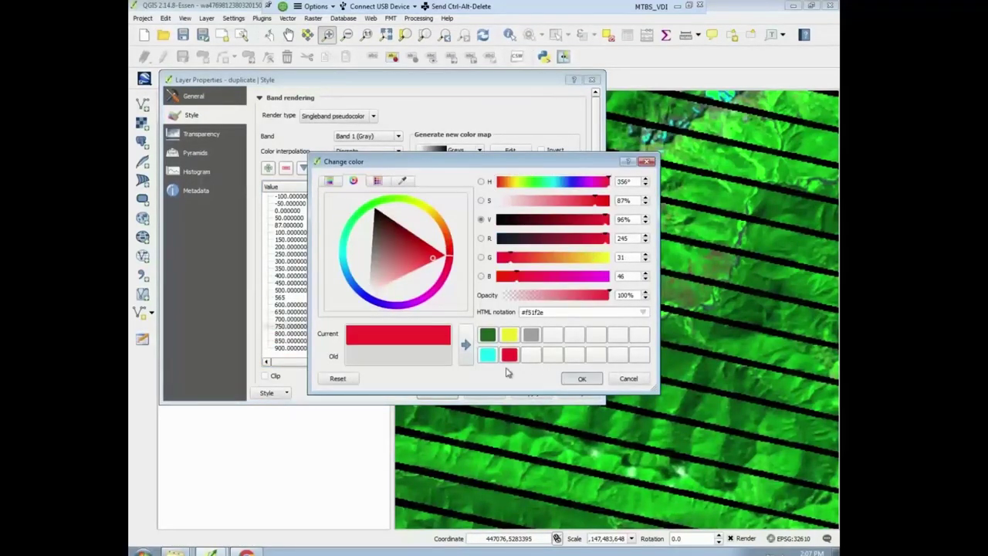
click(584, 379)
Recolour the duplicate layer's 700 and 650 classes with the saved red, apply the style and close the layer properties.
double_click(331, 318)
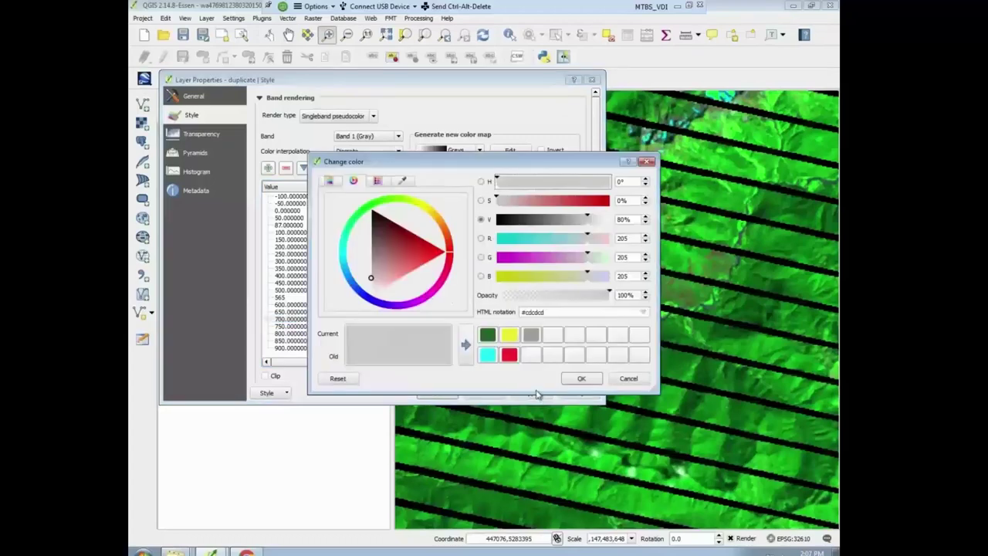
click(509, 355)
click(581, 378)
click(340, 314)
double_click(340, 314)
click(509, 355)
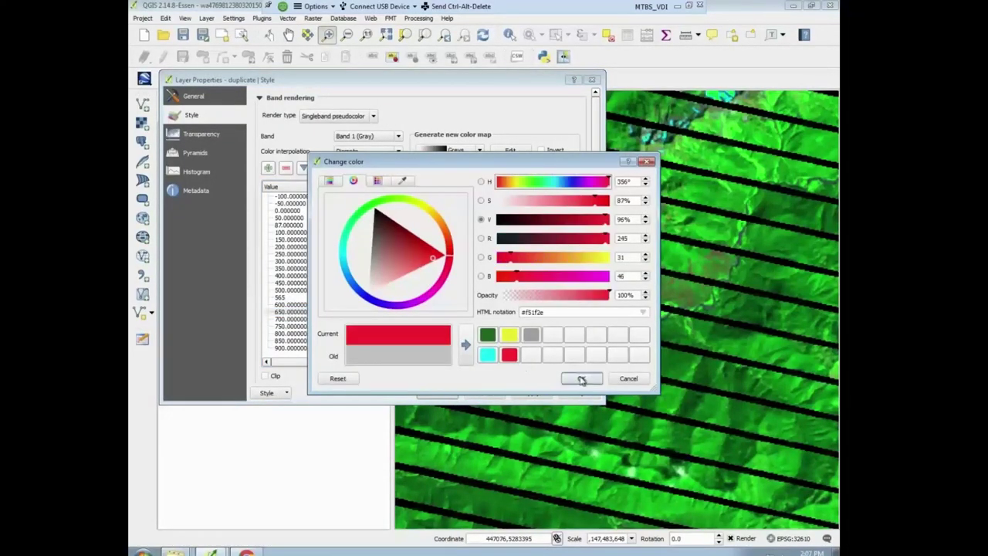
click(580, 378)
click(533, 393)
click(437, 393)
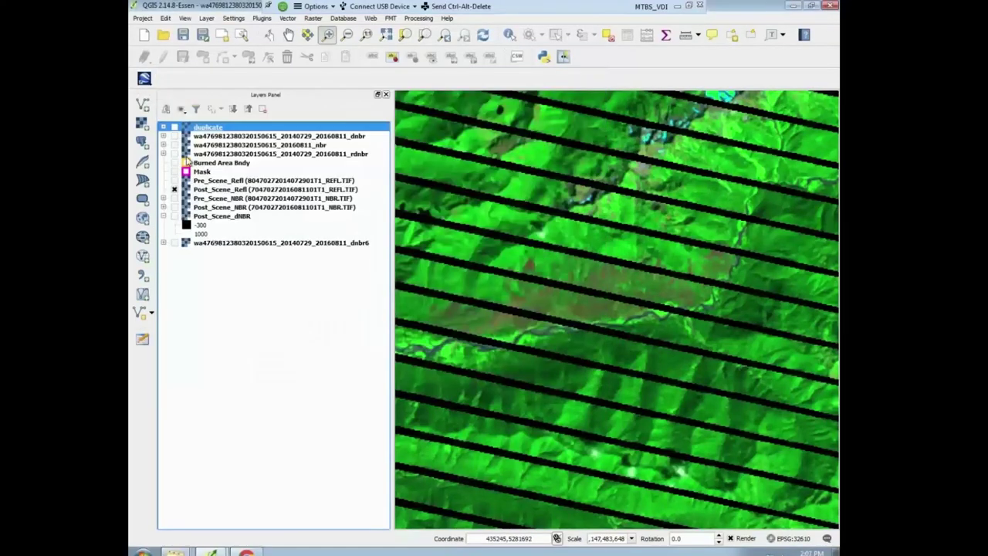
Show the duplicate layer and move the dnbr6 layer to just below Burned Area Bndy in the layer order.
click(174, 127)
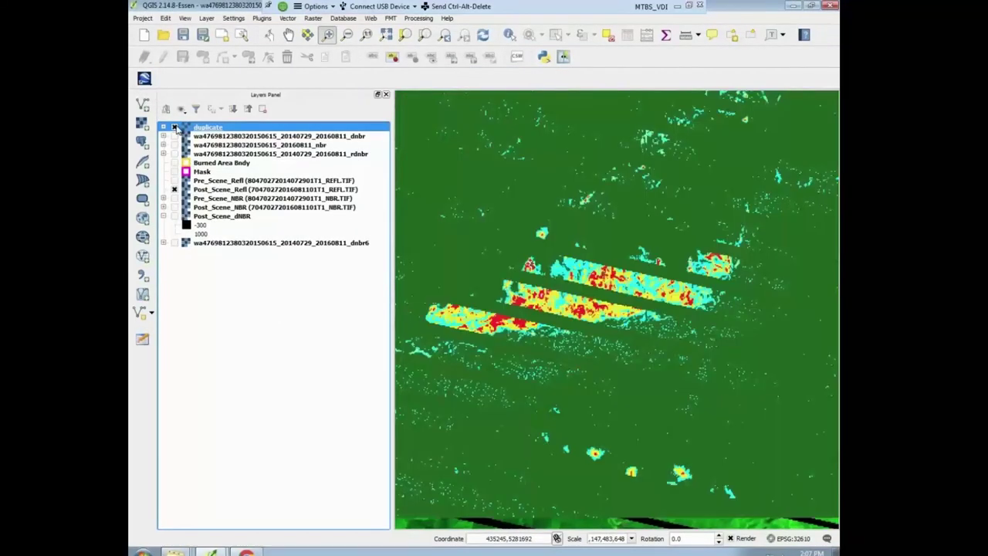
drag(215, 244, 217, 126)
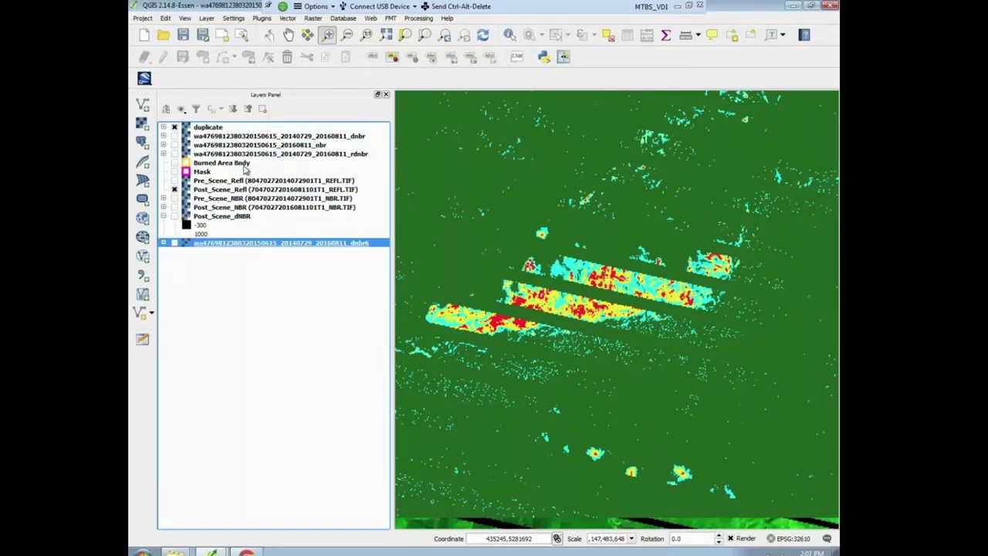
mouse_move(249, 244)
mouse_down()
mouse_move(249, 125)
mouse_move(249, 172)
mouse_up()
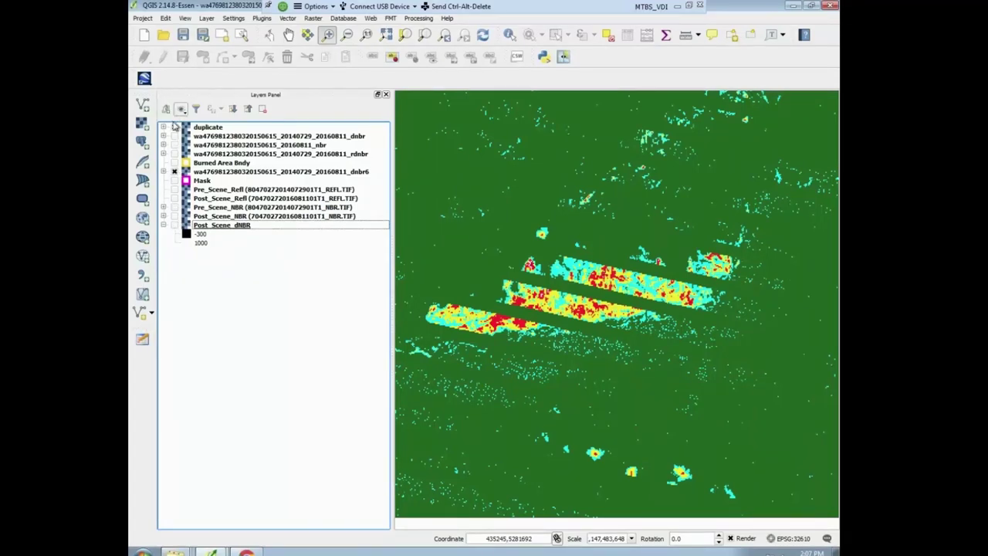
Compare the duplicate layer's severity classes with the dnbr6 layer by switching the duplicate's visibility.
click(175, 128)
click(175, 128)
click(175, 127)
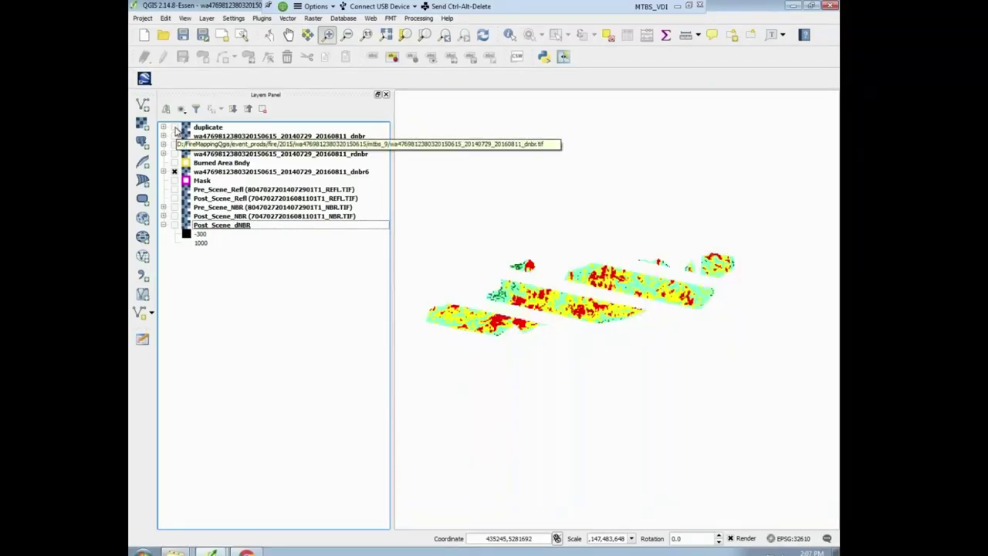
click(174, 128)
click(175, 128)
click(175, 128)
click(174, 128)
click(174, 128)
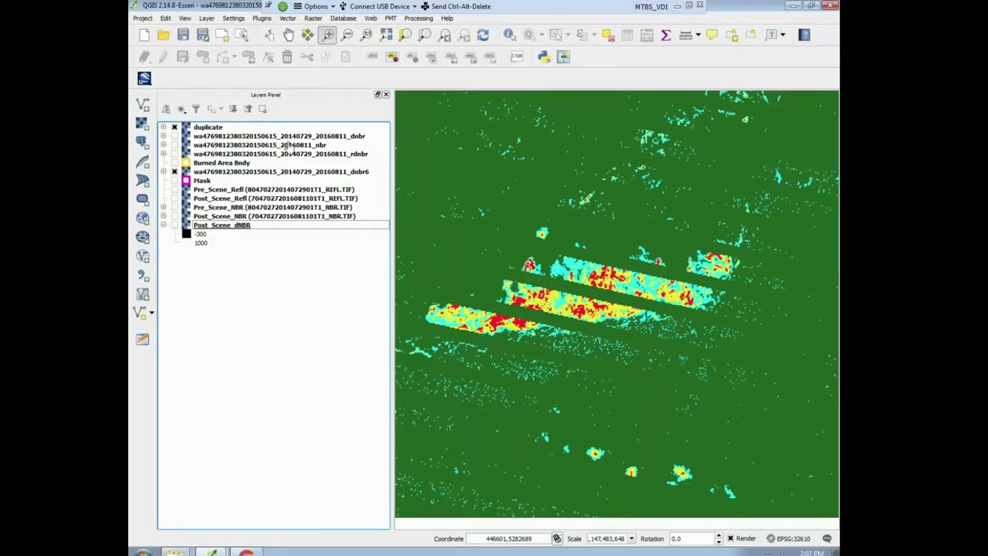
Export the duplicate layer's color map as severity_color_ramp.txt to the PersistentDataDisk (D:) drive, apply the style and close the properties.
right_click(207, 128)
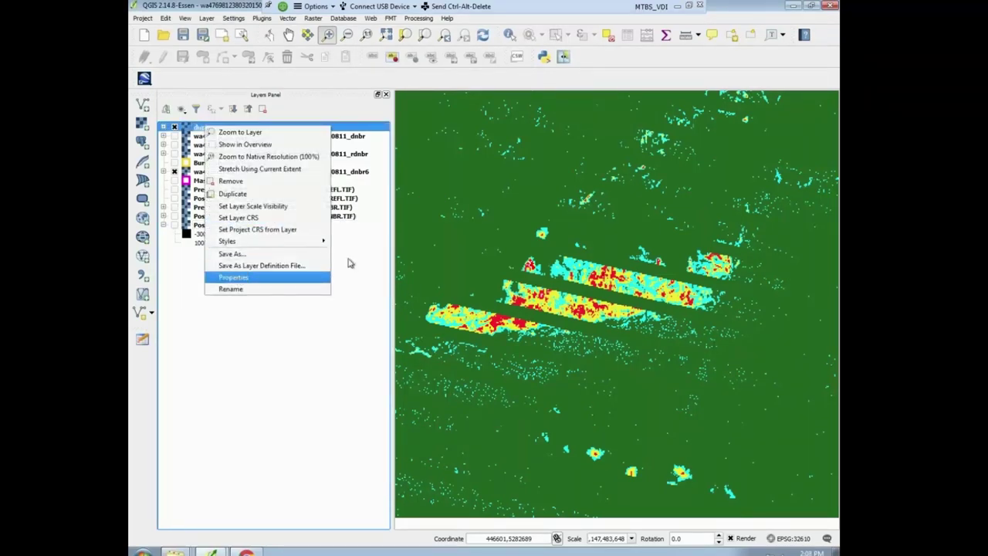
click(236, 278)
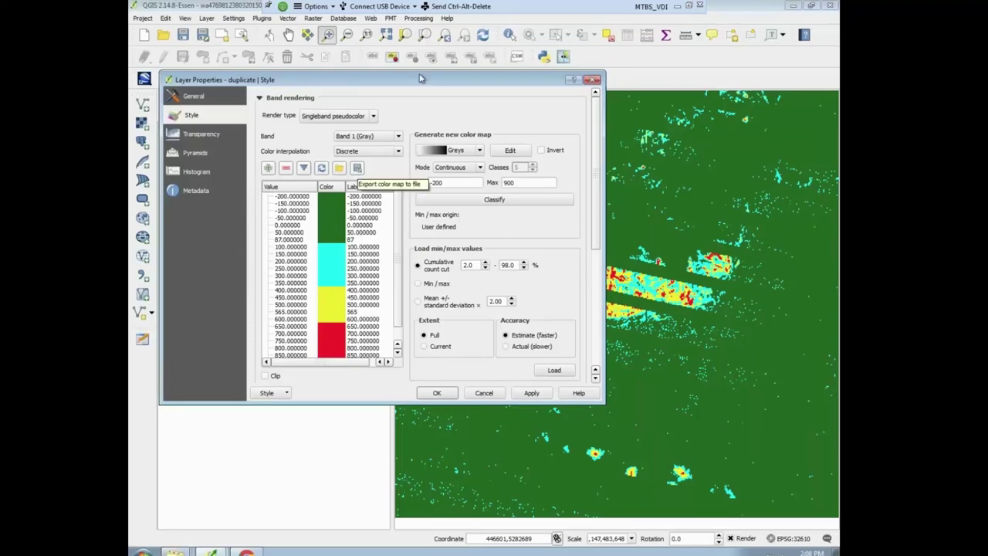
drag(425, 80, 544, 106)
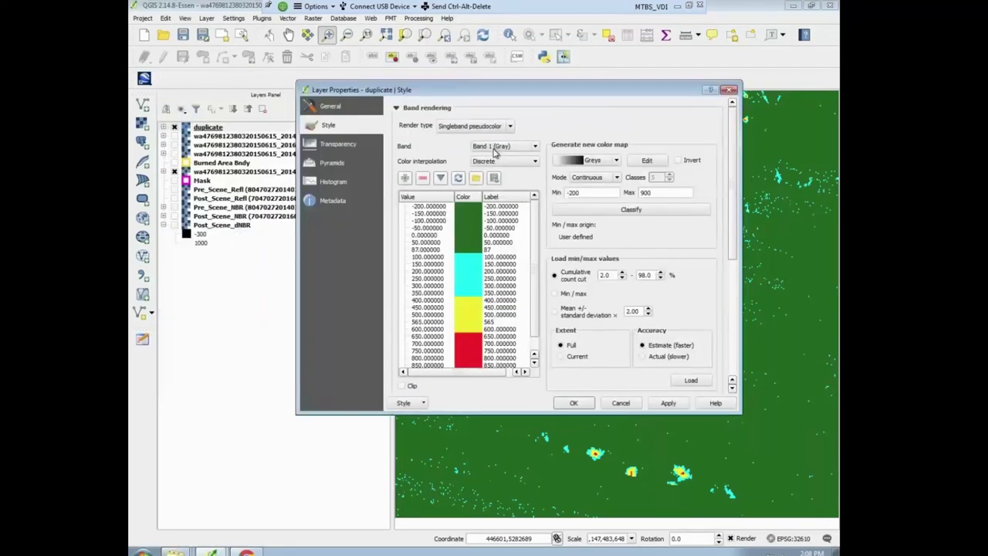
click(495, 179)
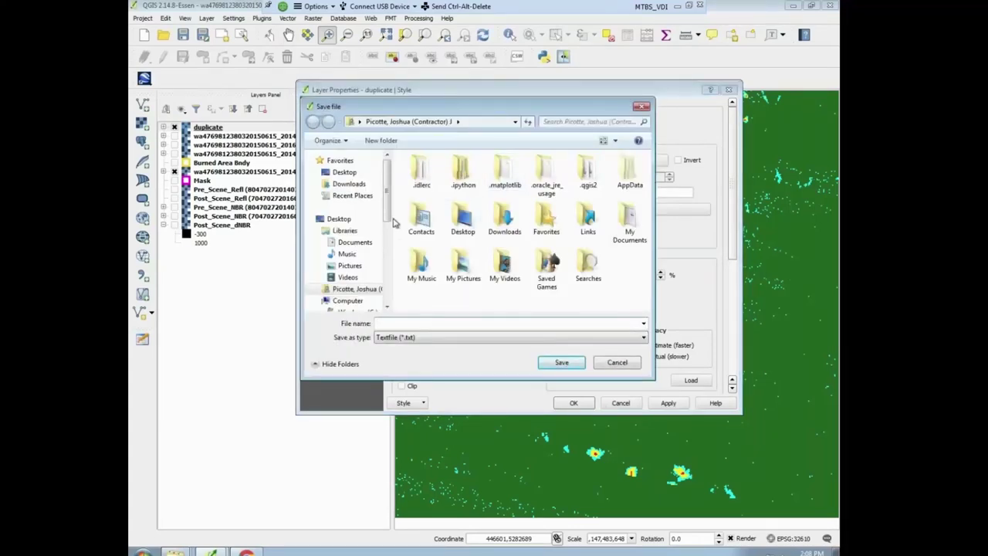
scroll(388, 216, down, 3)
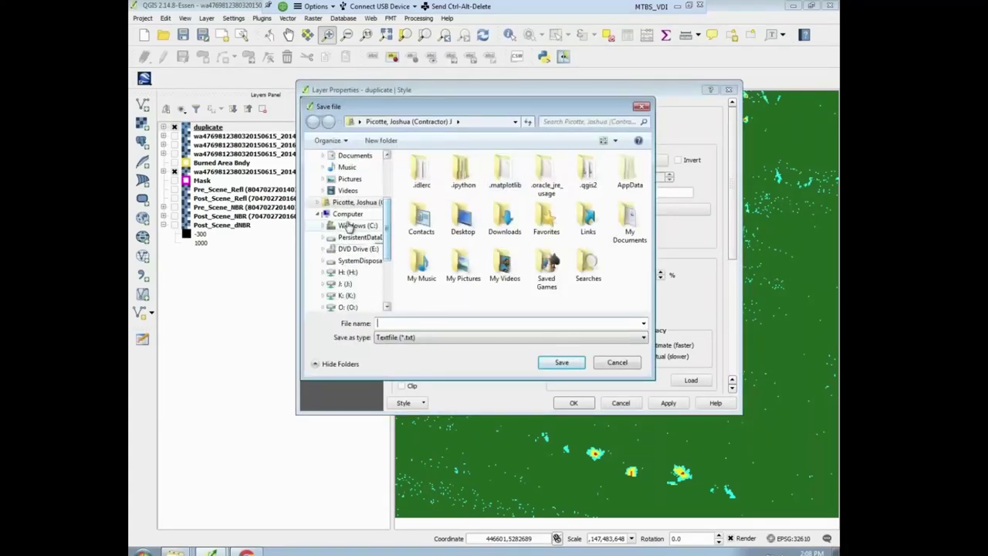
click(359, 237)
click(377, 323)
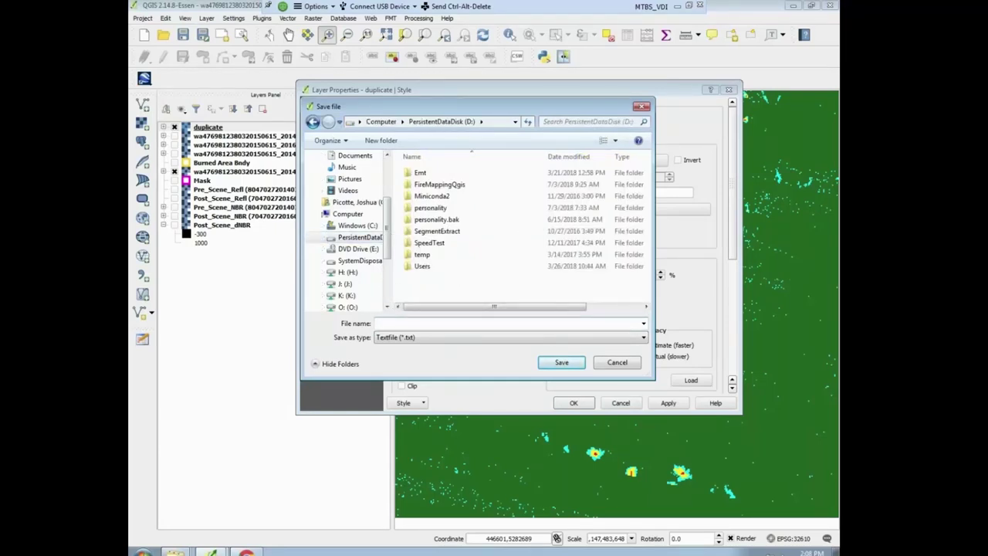
text(venity_coloramp)
text(ramp)
text(ramp)
text(.txt)
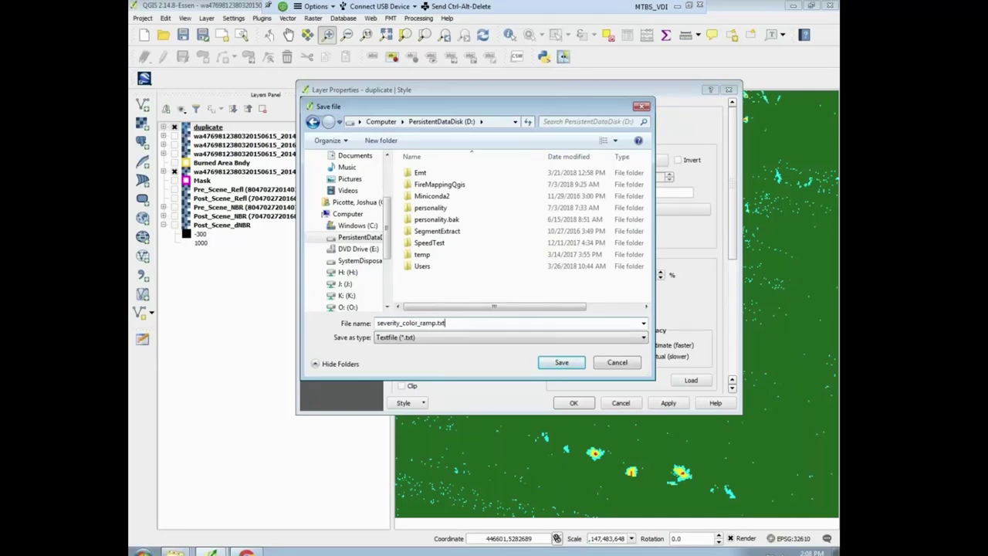
click(555, 362)
click(669, 403)
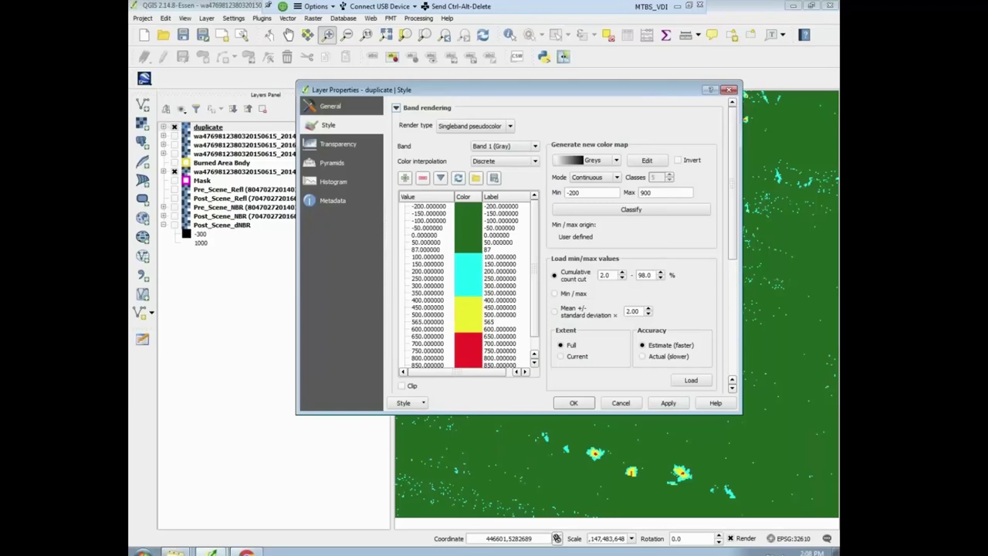
click(727, 91)
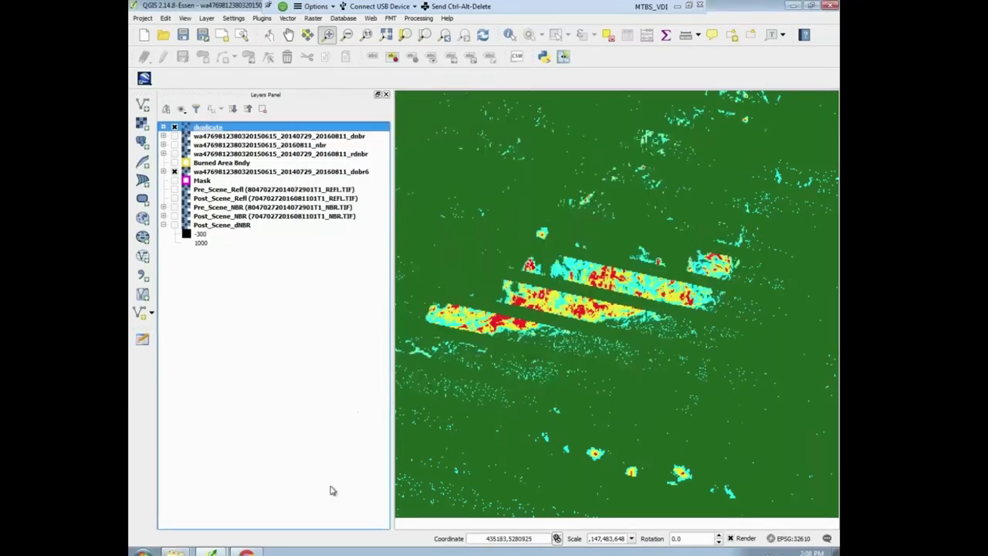
Switch to the Fire Mapping Tool, set the three thresholds to 87, 326 and 565, and run the thresholding.
click(212, 551)
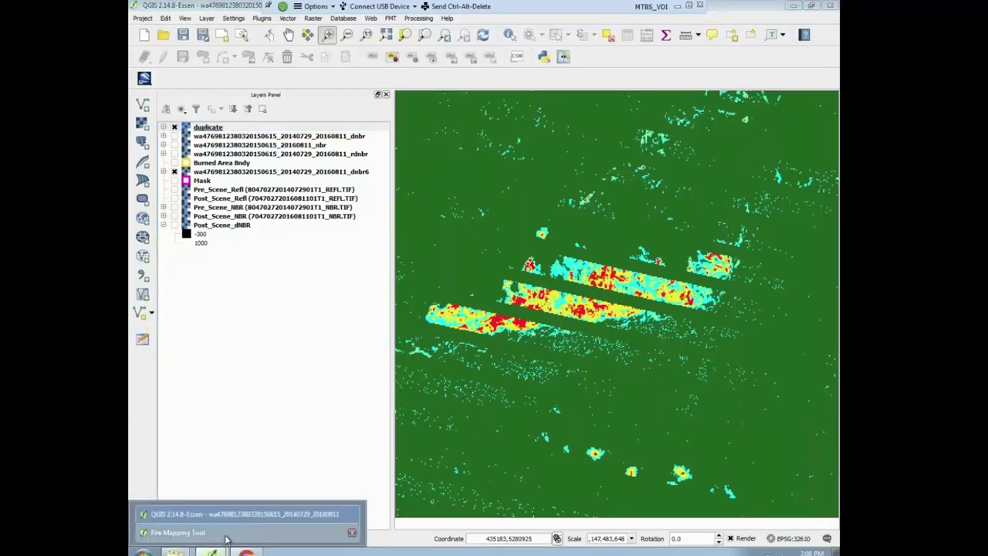
click(197, 533)
double_click(458, 321)
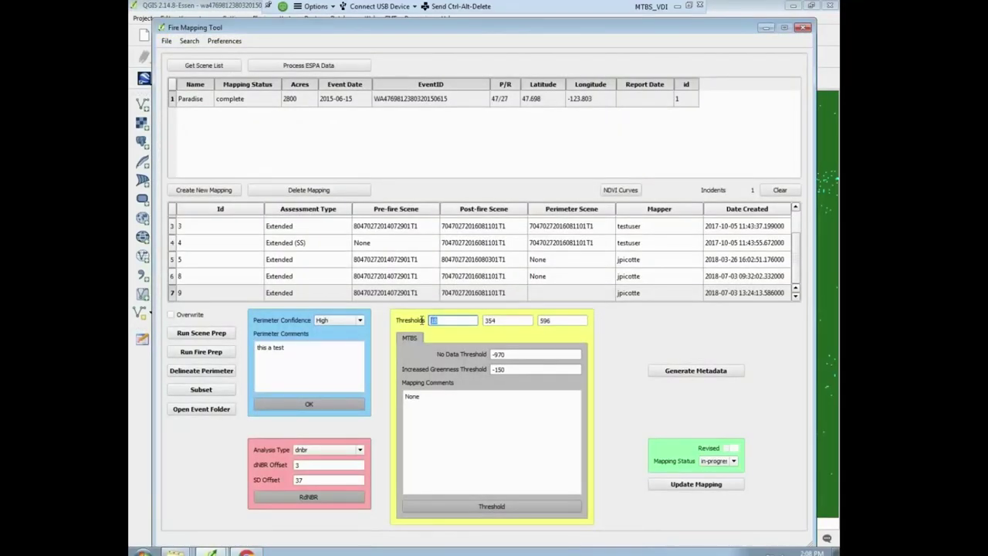
text(87)
click(506, 318)
key(ctrl+a)
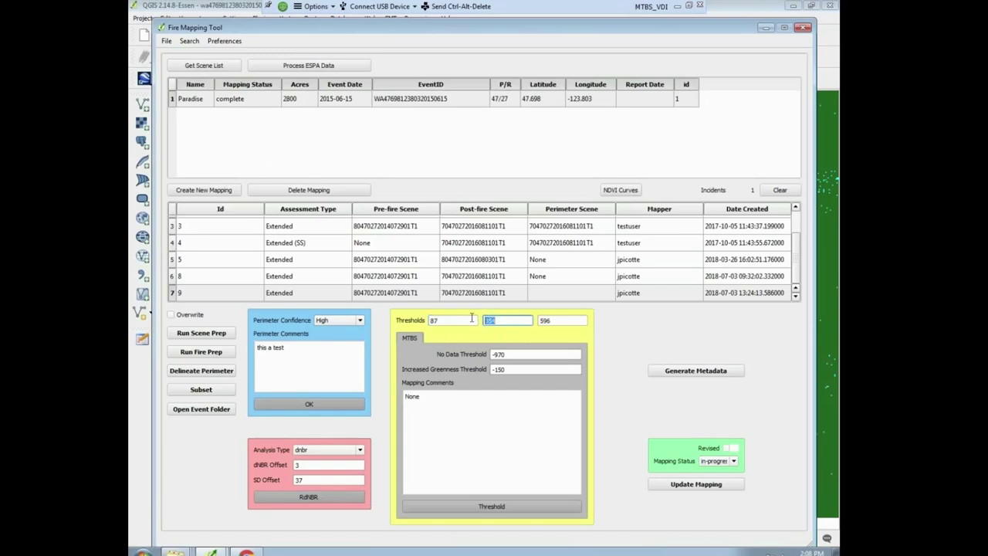
text(356)
text(26)
click(558, 320)
key(ctrl+a)
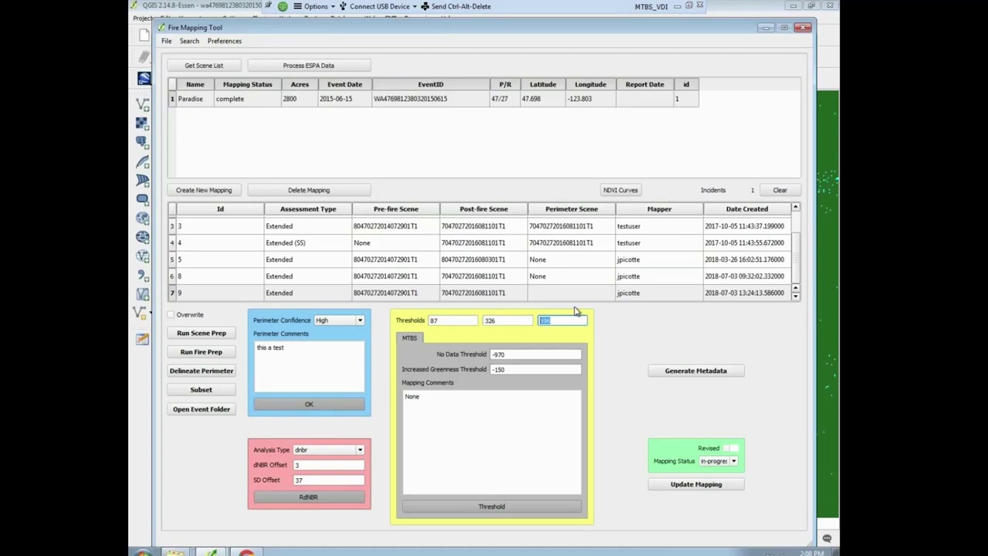
text(565)
click(525, 507)
Return to the QGIS project and remove the old dnbr6 layer, confirming the removal.
click(137, 372)
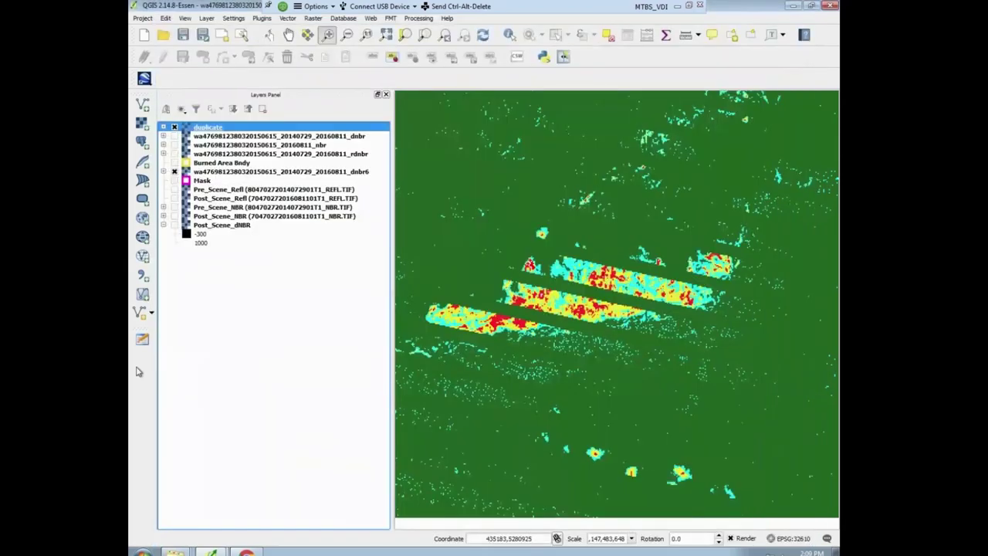
click(217, 173)
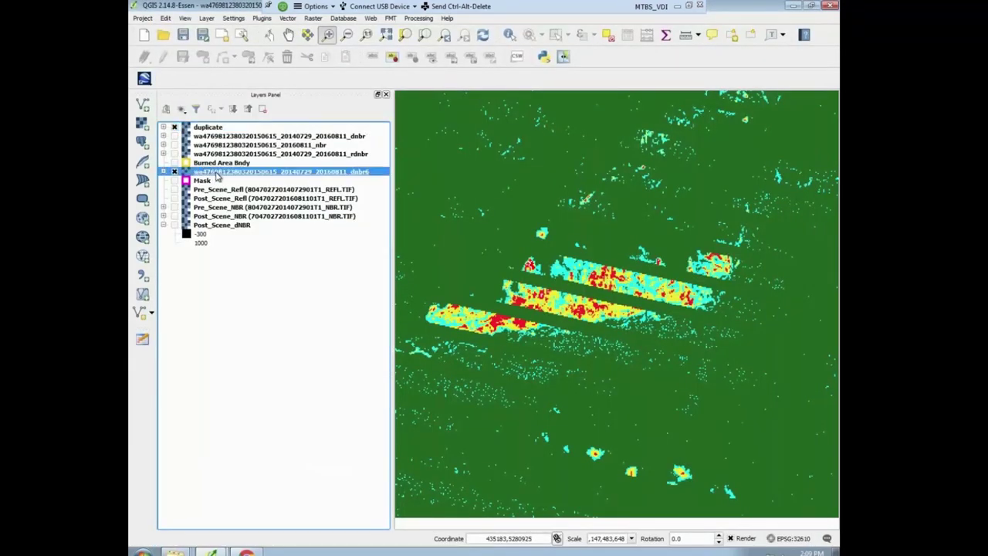
right_click(217, 175)
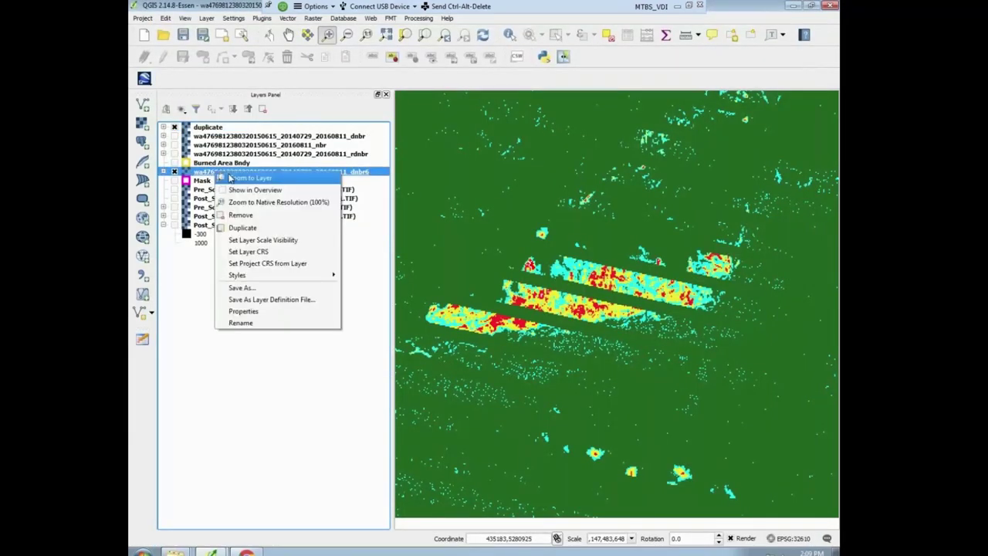
click(240, 214)
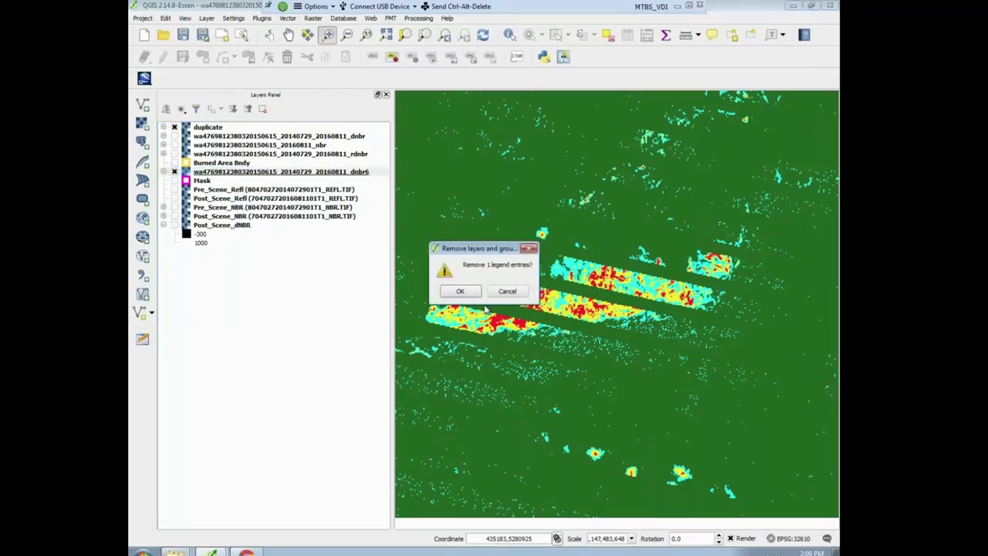
click(460, 291)
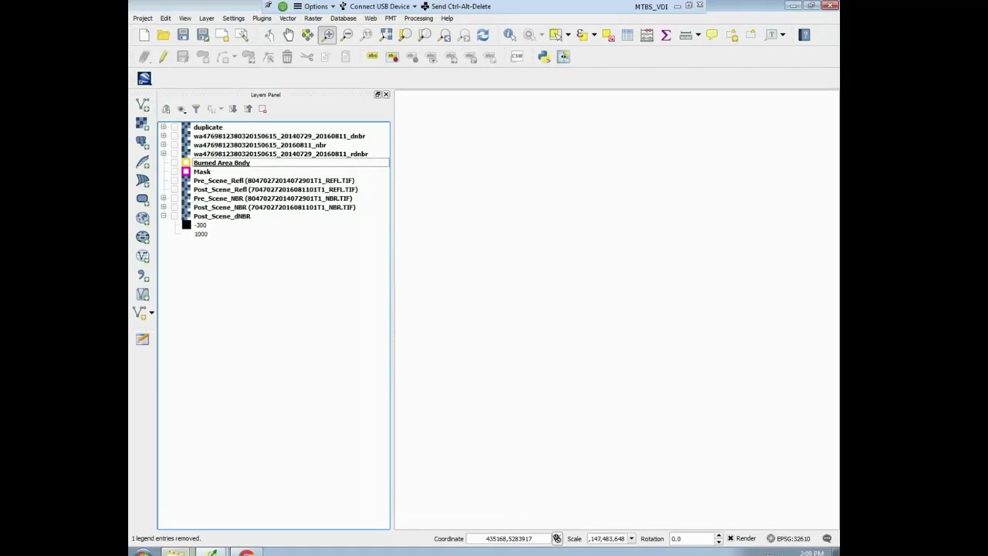
Switch back to the Fire Mapping Tool and run the thresholding again with the entered thresholds.
right_click(175, 552)
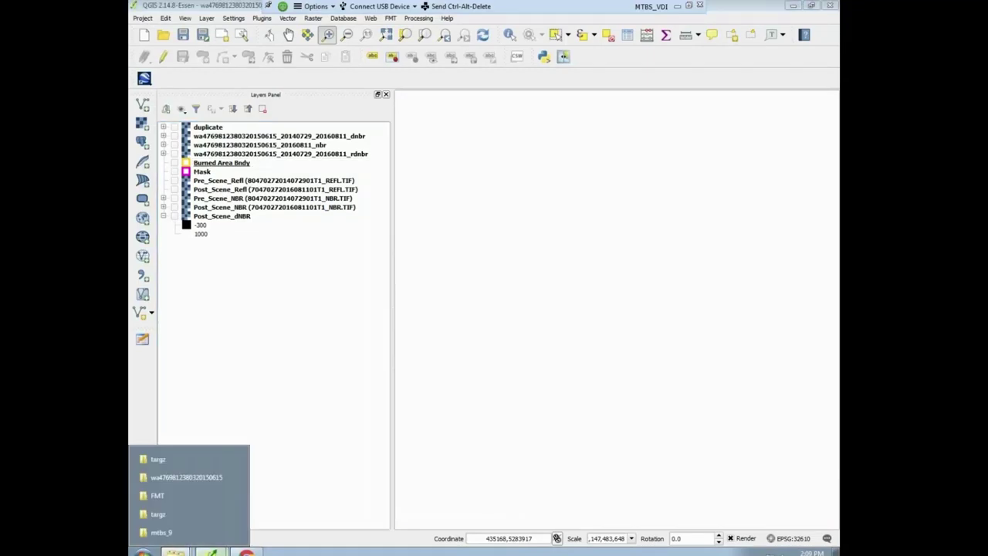
click(211, 551)
click(189, 531)
click(531, 506)
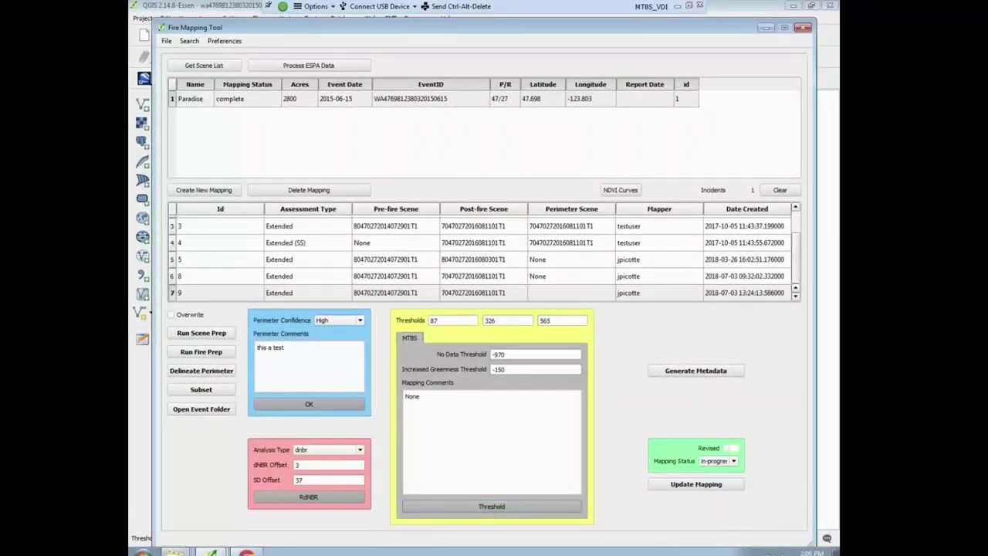
Add the regenerated dnbr6.tif from the mtbs_9 folder to the QGIS project, placing it directly below the rdnbr layer.
right_click(174, 551)
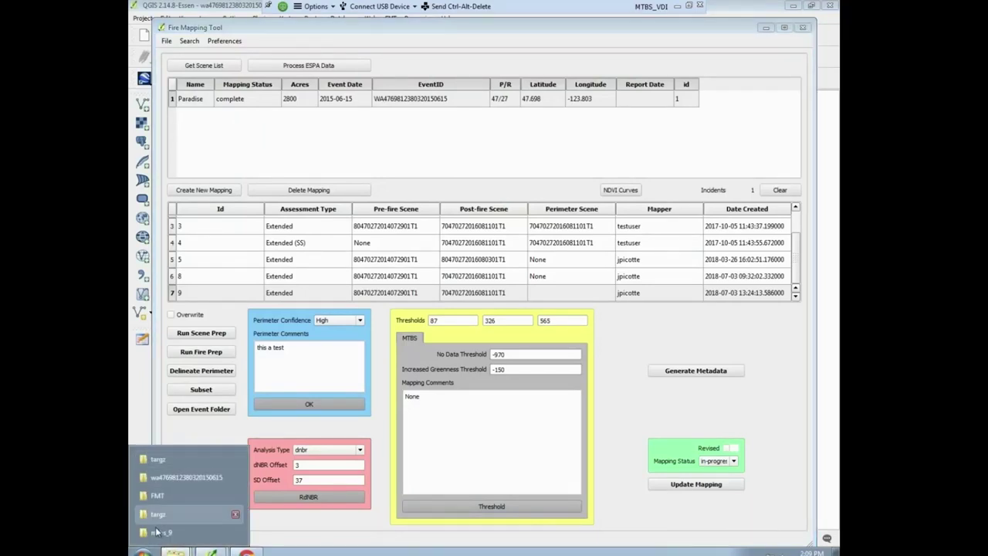
click(159, 532)
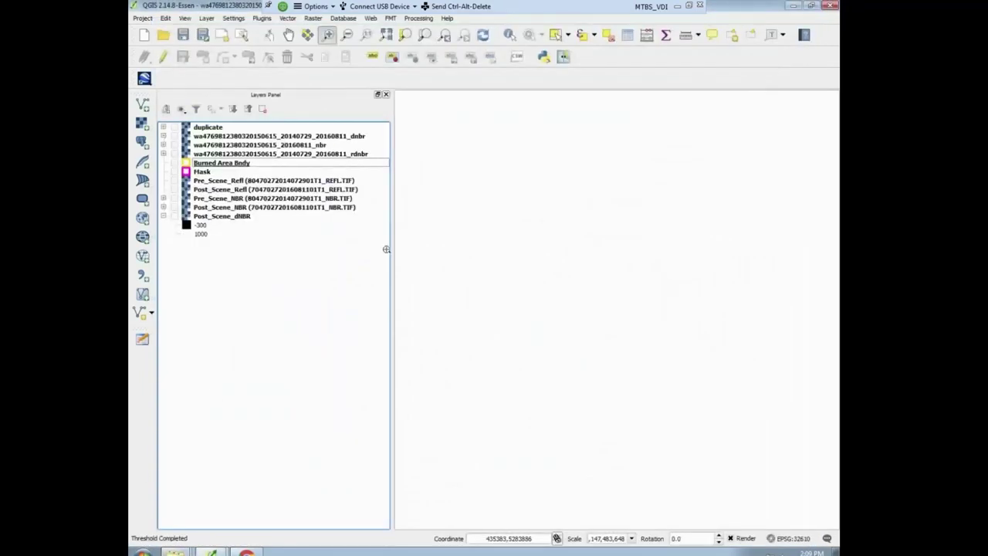
right_click(175, 551)
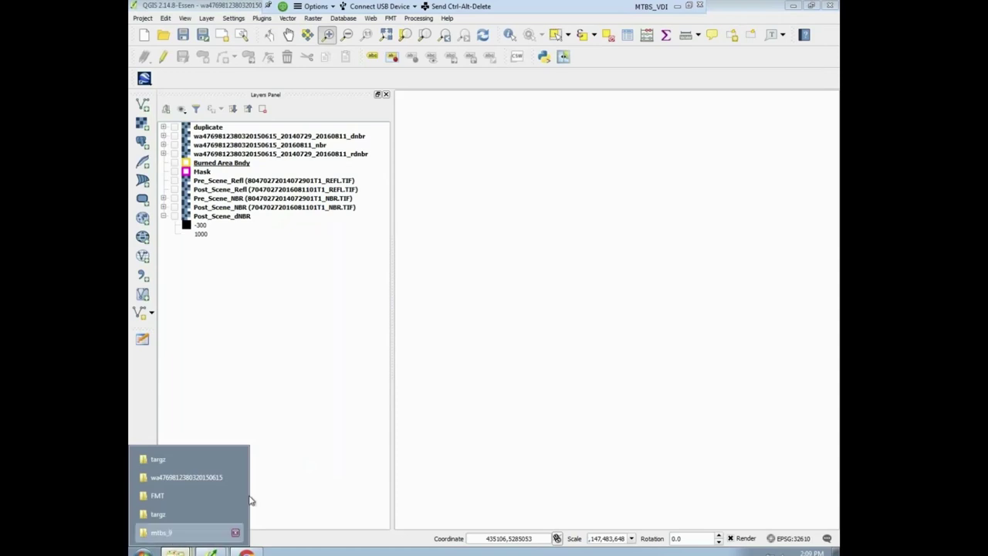
click(162, 532)
drag(529, 268, 189, 159)
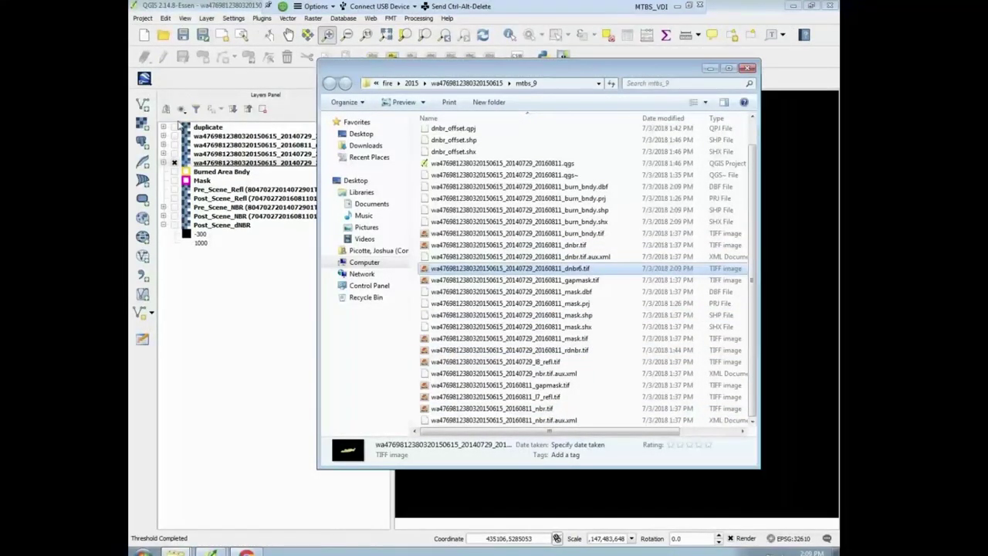
Show the duplicate layer over the dnbr6 raster to compare their burn severity classes, and hide it again.
click(180, 128)
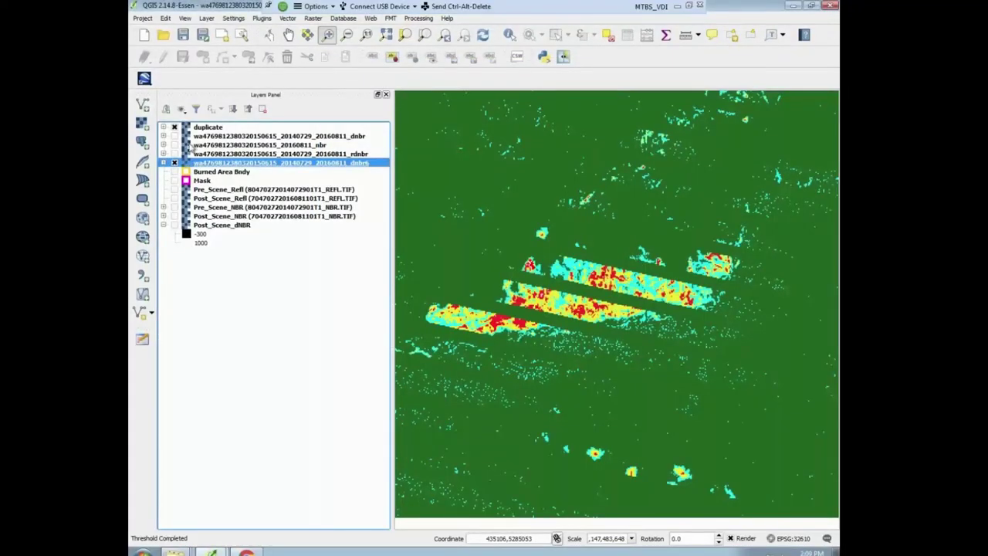
click(174, 127)
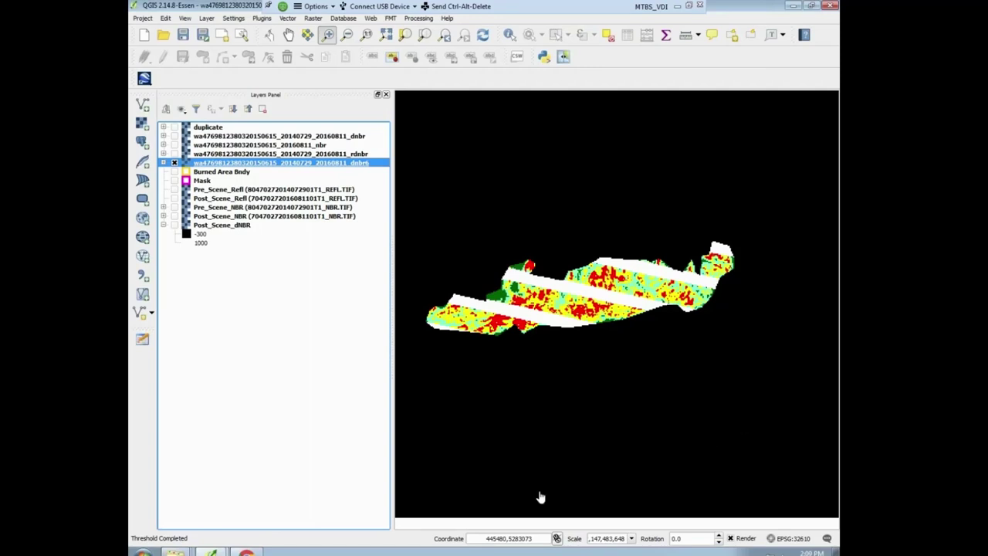
Switch to the Fire Mapping Tool, set the mapping status to complete, and update the mapping.
mouse_move(219, 551)
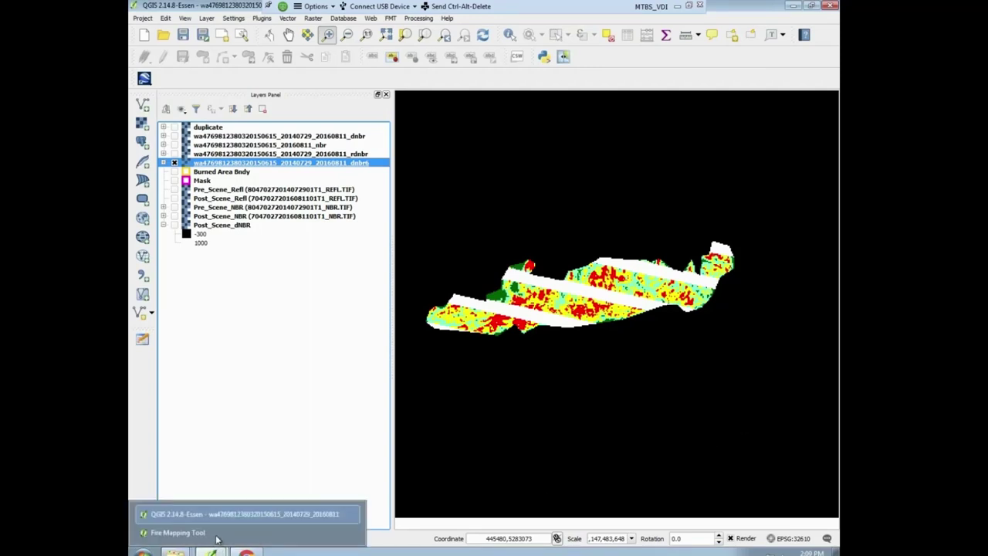
click(219, 533)
click(454, 403)
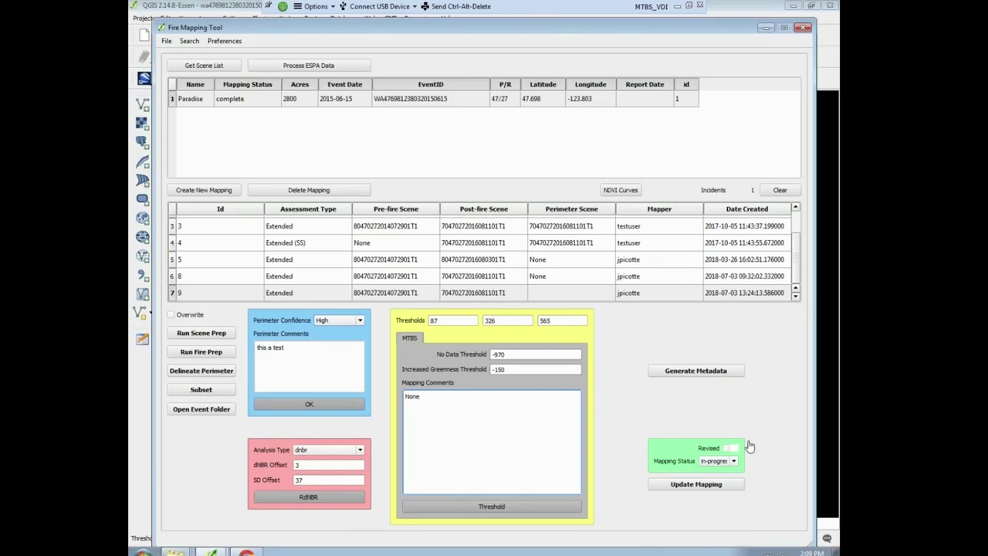
click(734, 462)
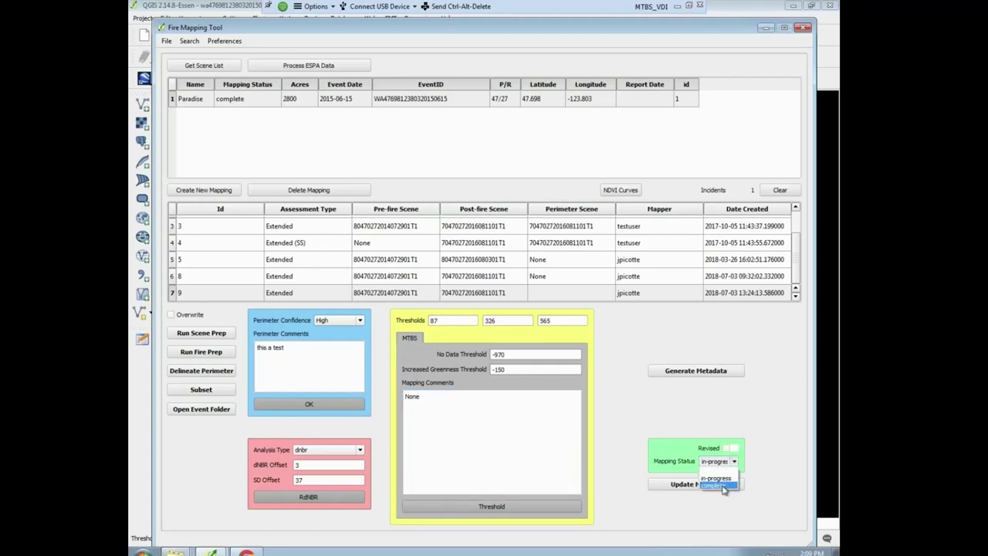
click(723, 487)
click(693, 486)
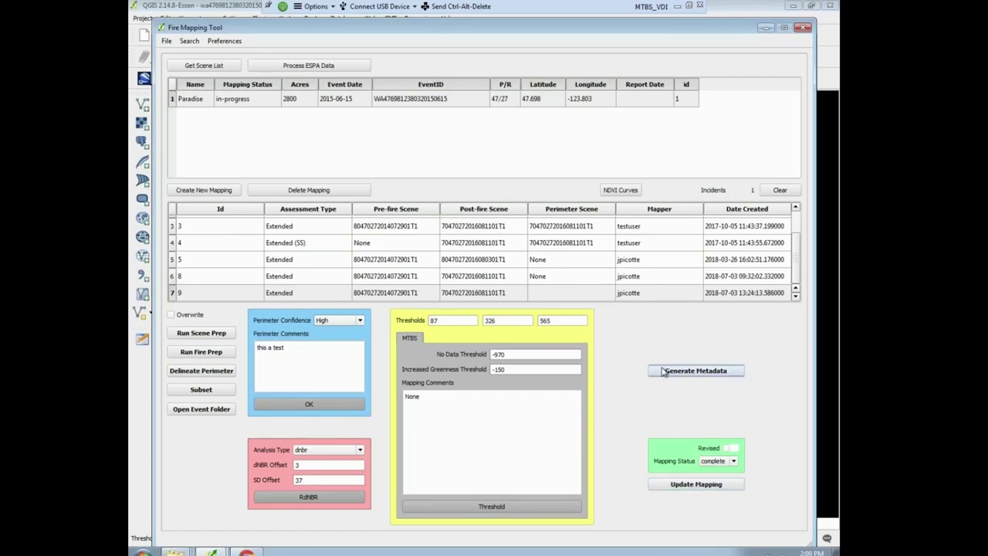
Generate the mapping's metadata and open the resulting metadata.txt file from the mtbs_9 folder in the text editor.
click(684, 378)
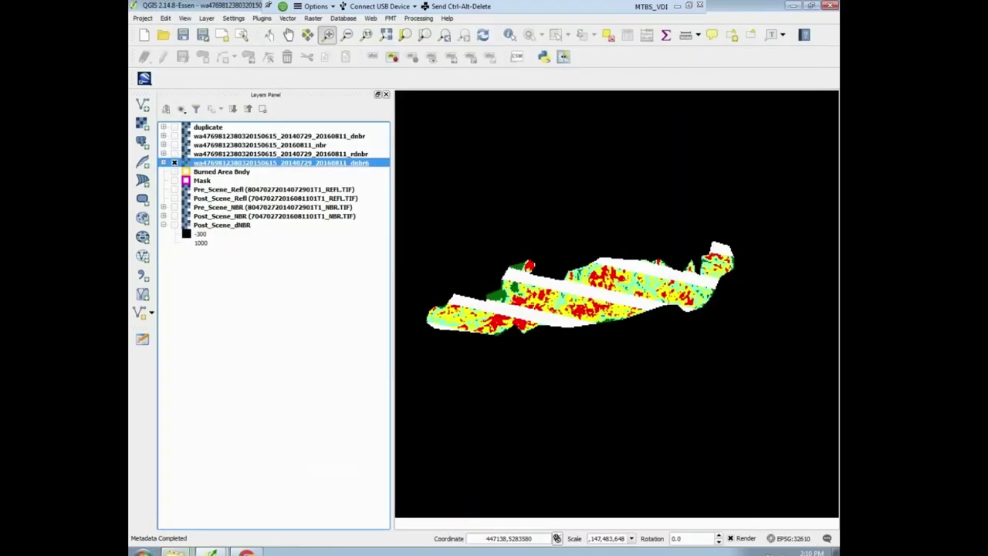
click(176, 551)
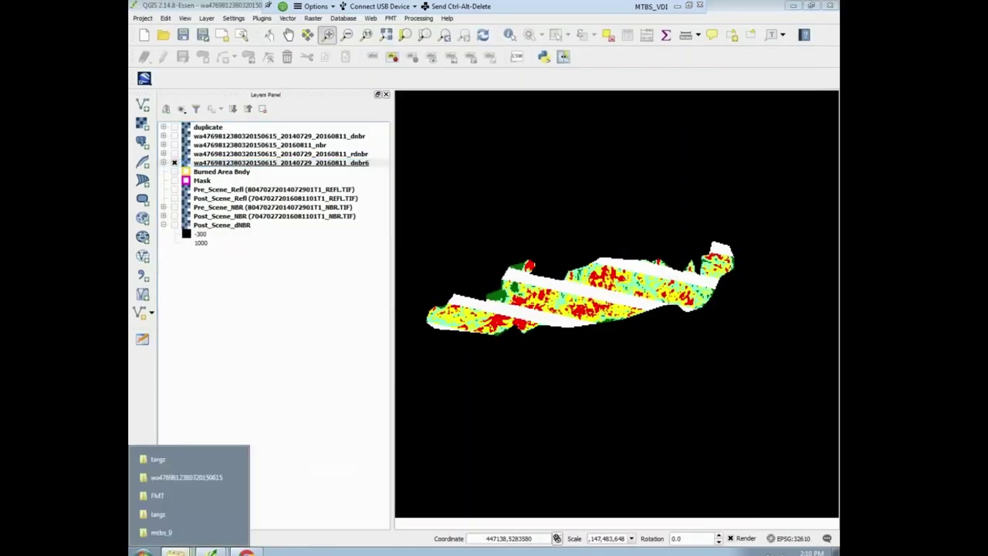
click(155, 532)
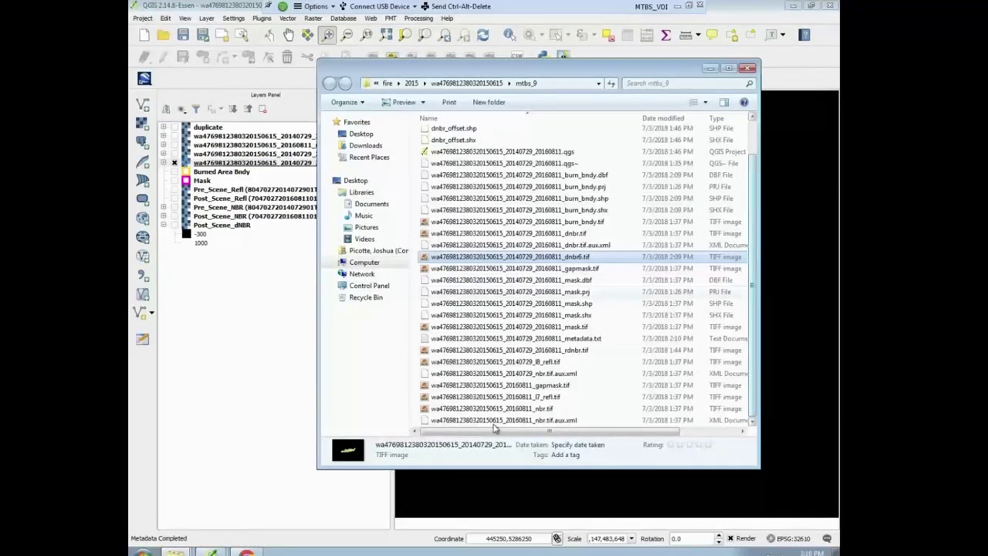
scroll(554, 338, up, 1)
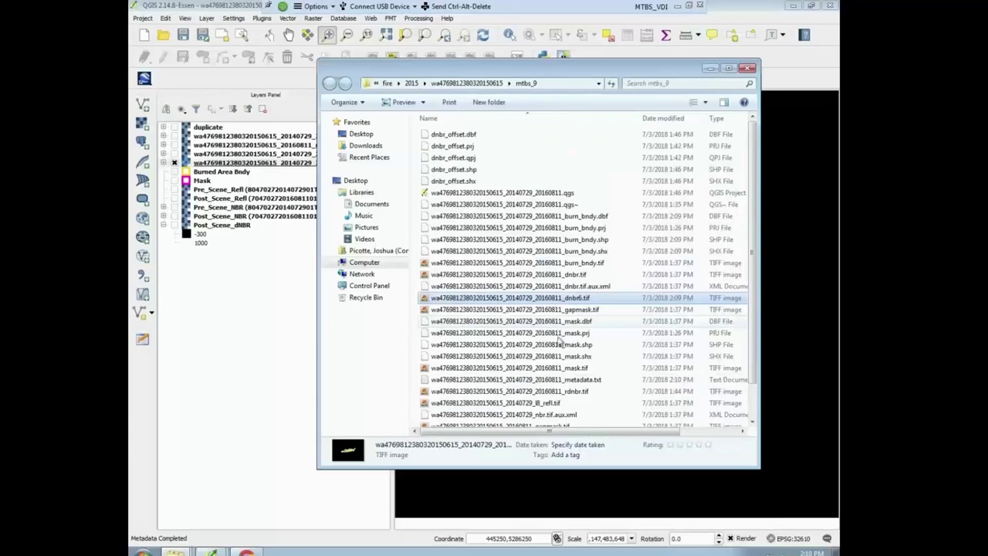
right_click(536, 379)
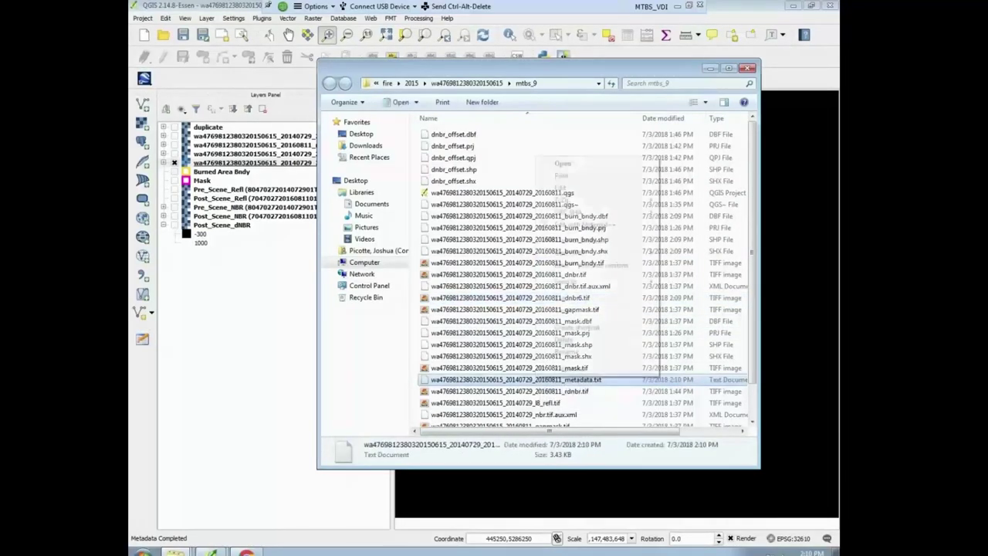
click(583, 225)
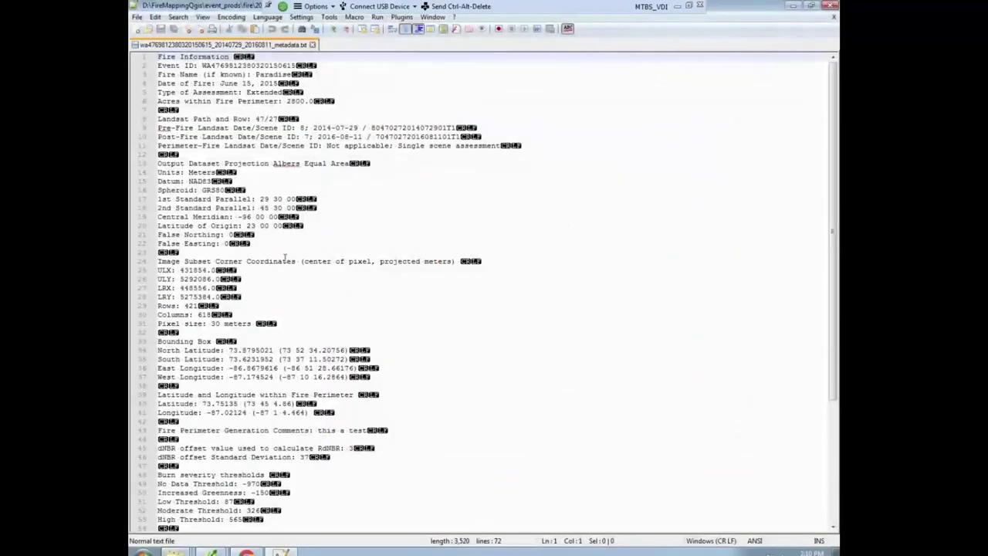
Review the fire, projection, threshold and process details in the metadata file, close it, and return to the QGIS project.
scroll(321, 243, down, 7)
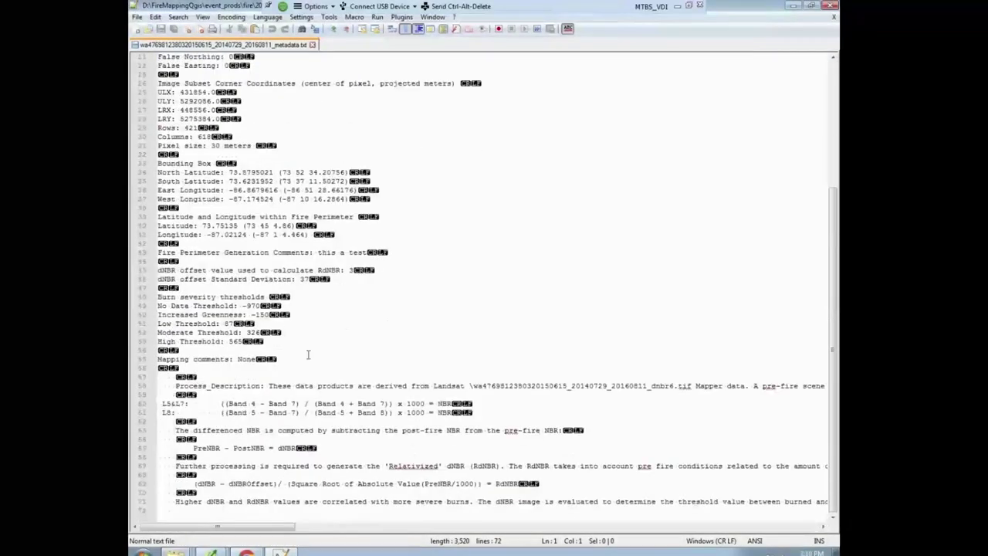
scroll(403, 379, up, 2)
scroll(403, 376, down, 2)
scroll(403, 385, up, 3)
scroll(403, 385, up, 1)
scroll(328, 304, up, 3)
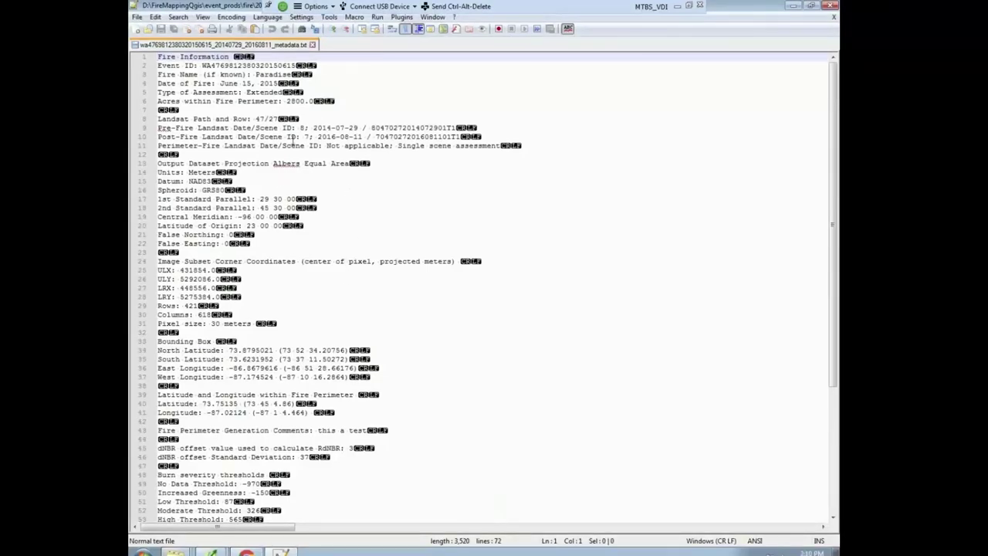
click(834, 17)
click(832, 6)
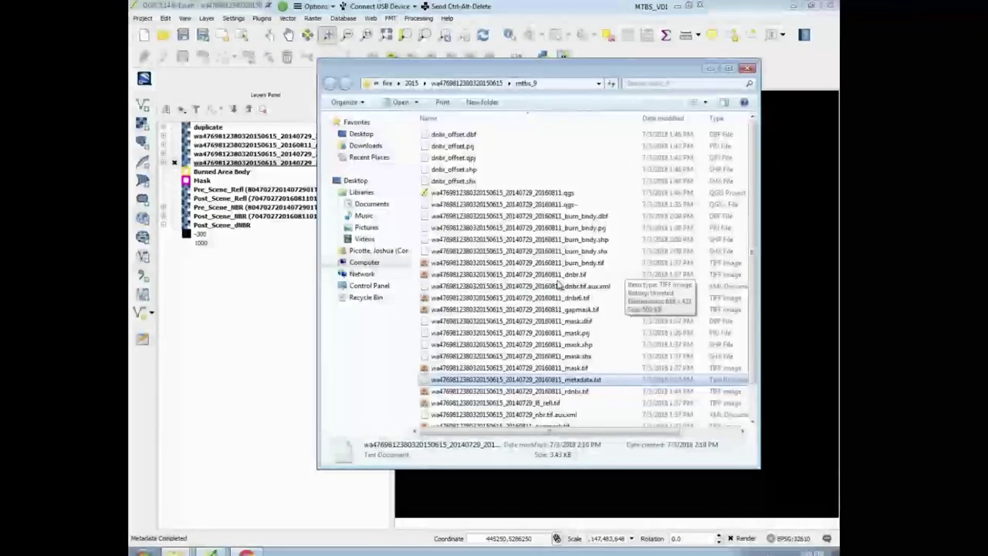
drag(544, 379, 549, 382)
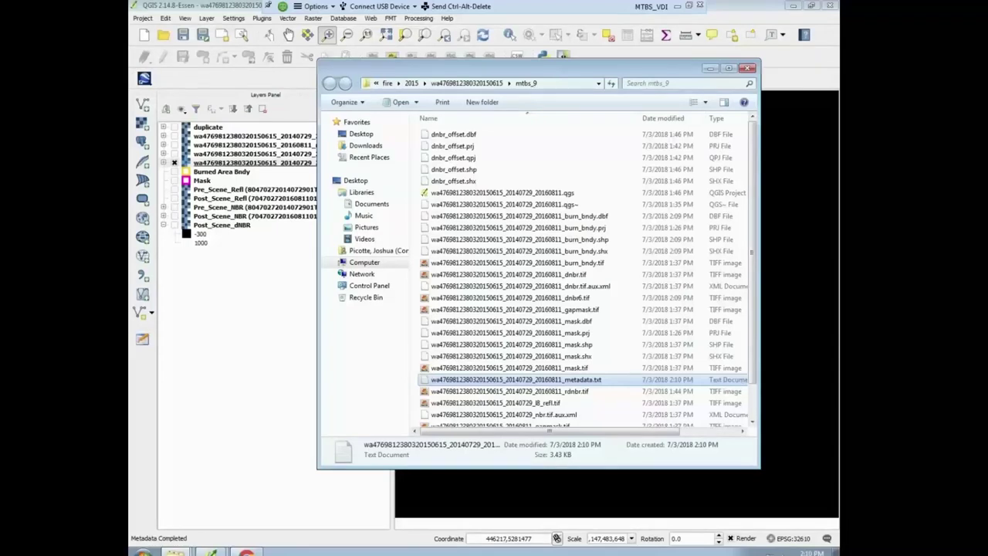
click(292, 290)
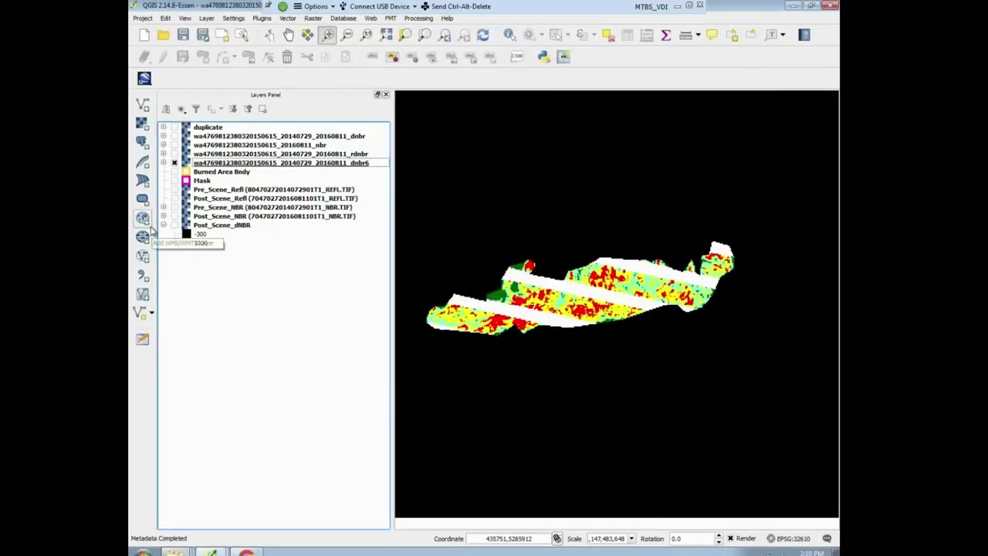
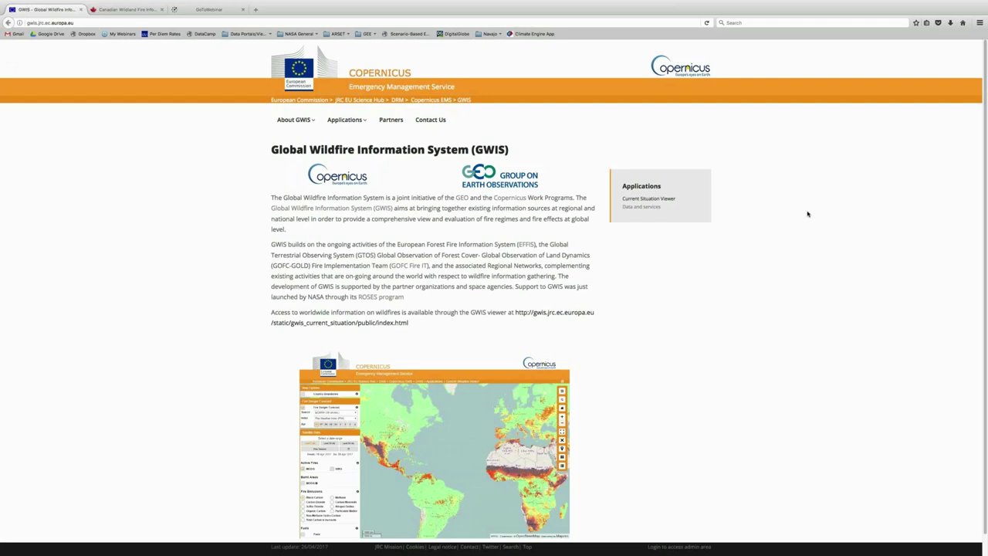
Open the Current Situation Viewer from the GWIS website and try out its layers sidebar and location search toggles.
click(656, 199)
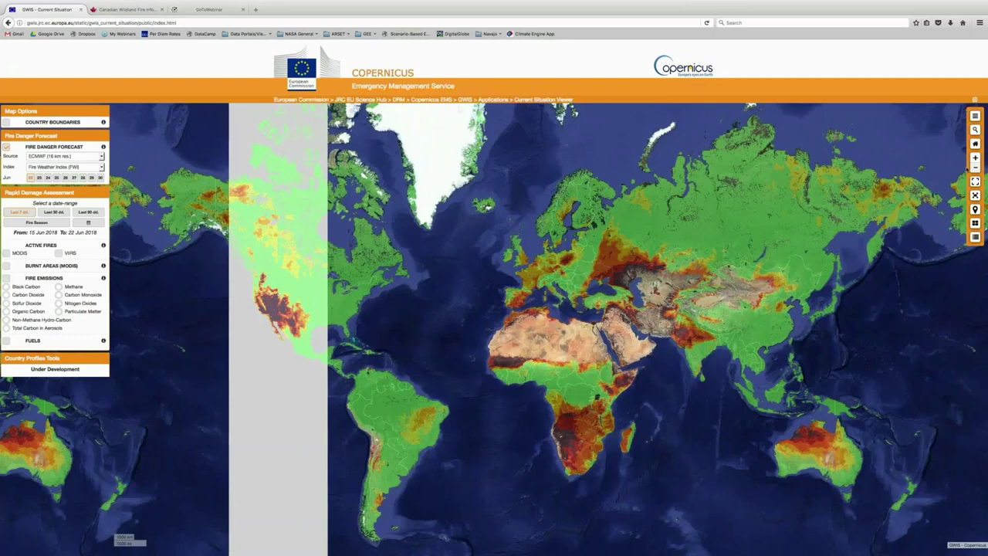
click(975, 116)
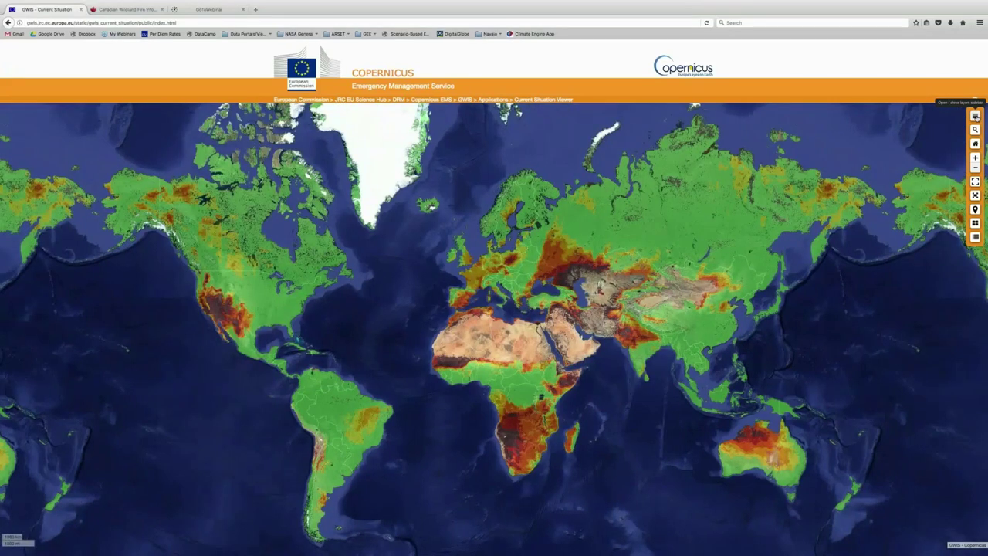
click(975, 116)
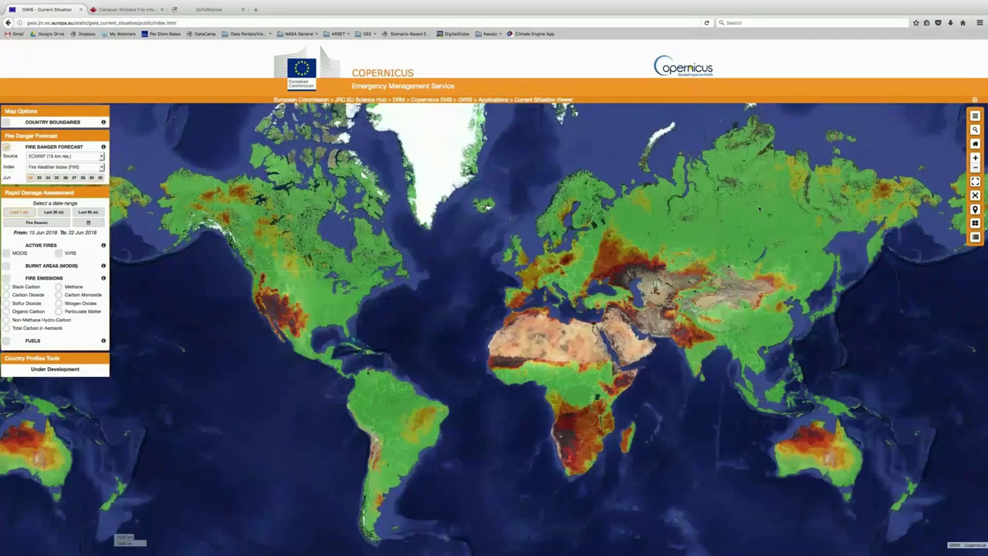
click(975, 129)
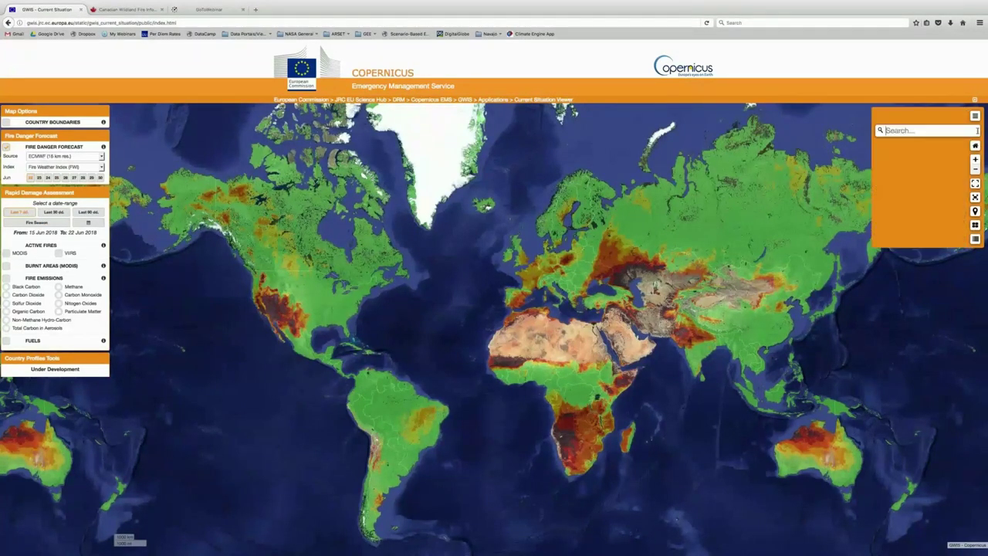
click(977, 131)
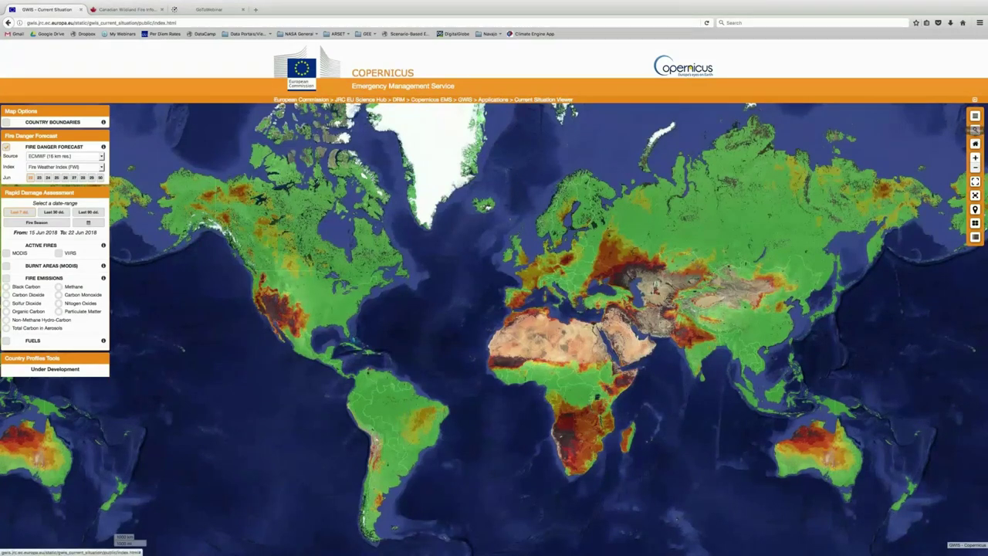
Zoom to a box drawn over Russia and reset the map to its default extent.
click(976, 181)
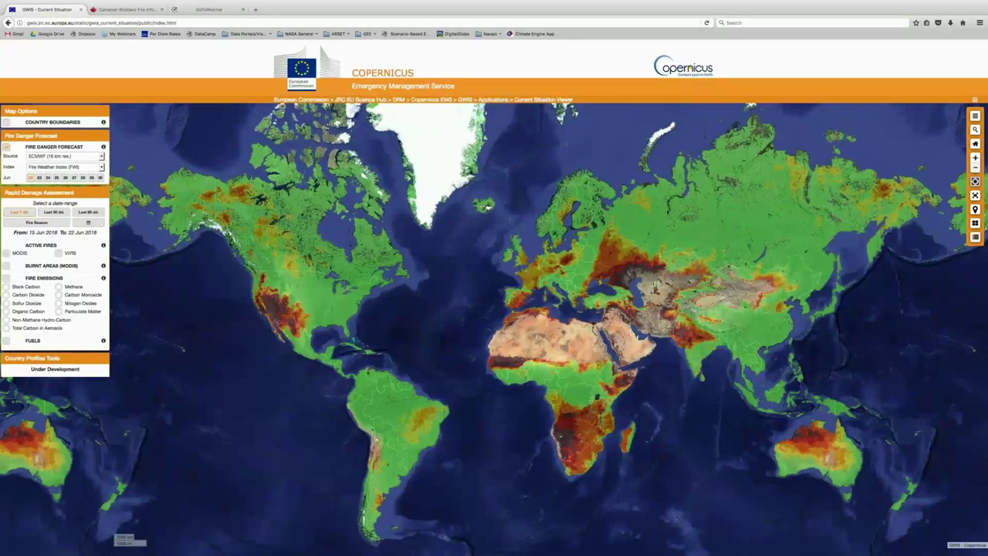
drag(659, 207, 780, 297)
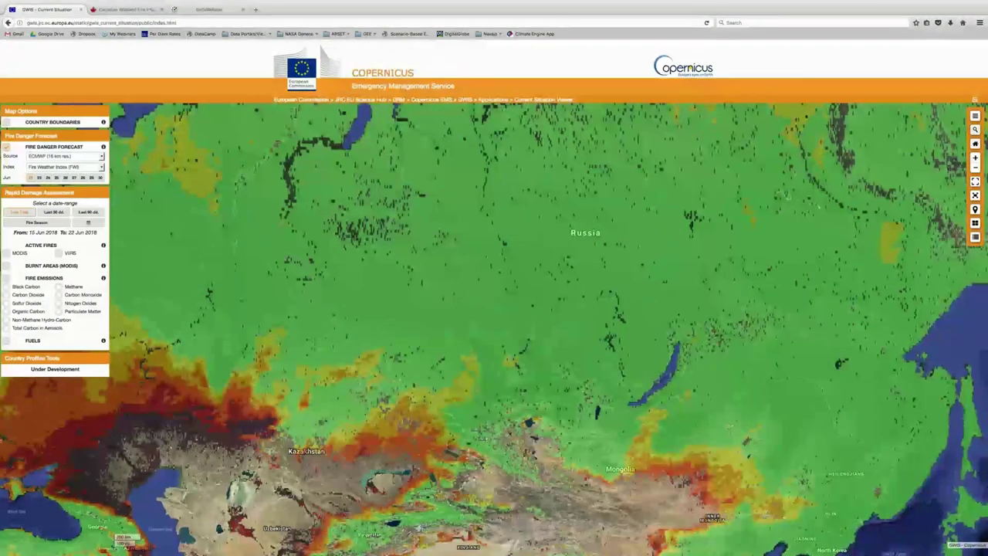
click(976, 145)
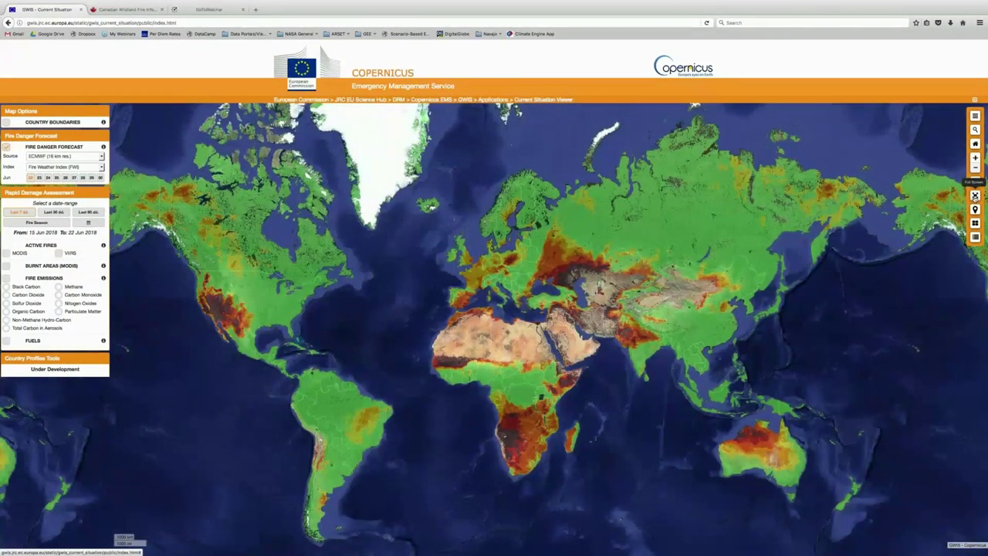
Display the map in full screen and locate the current position by sharing the location with the site.
click(975, 195)
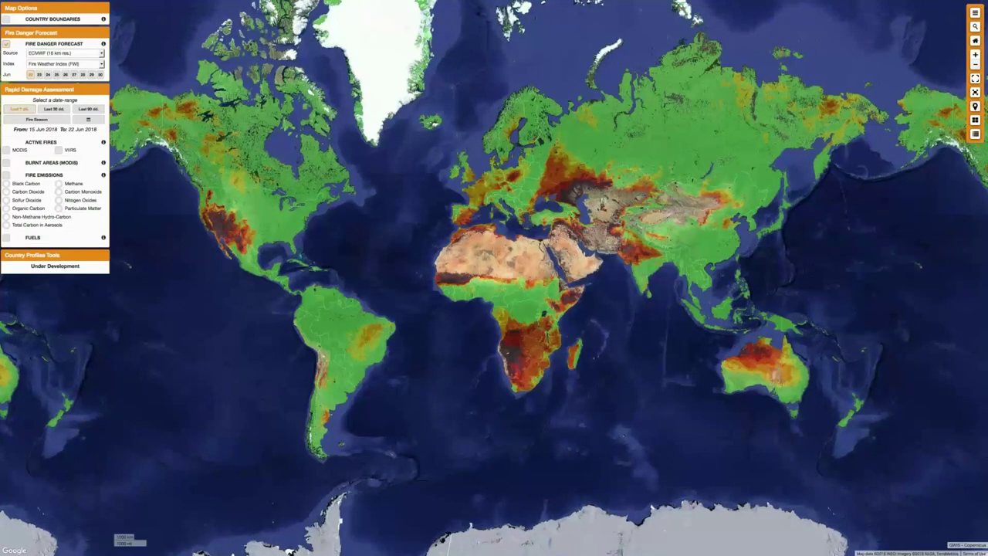
click(975, 108)
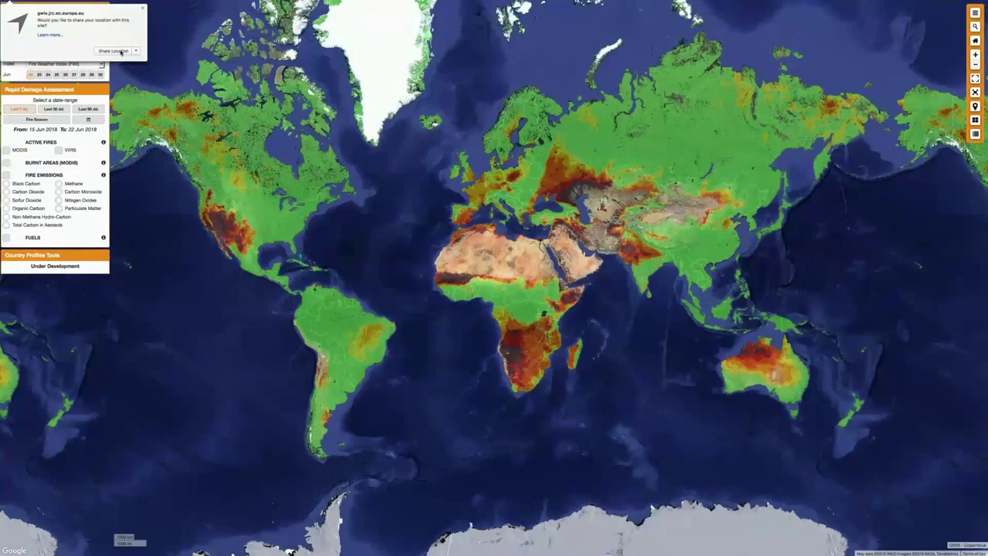
click(121, 51)
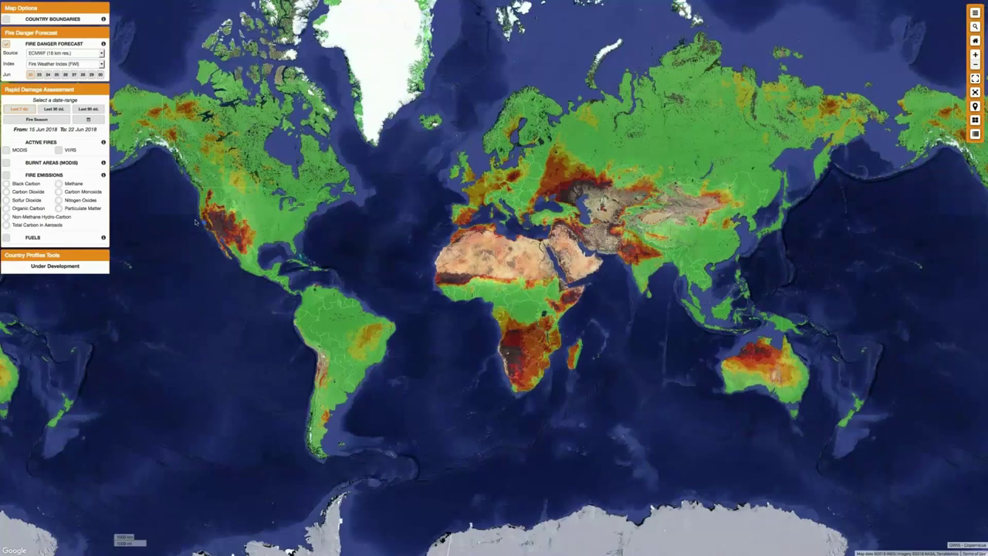
Zoom in on the located position on the California coast to examine the fire danger forecast there.
scroll(196, 225, up, 2)
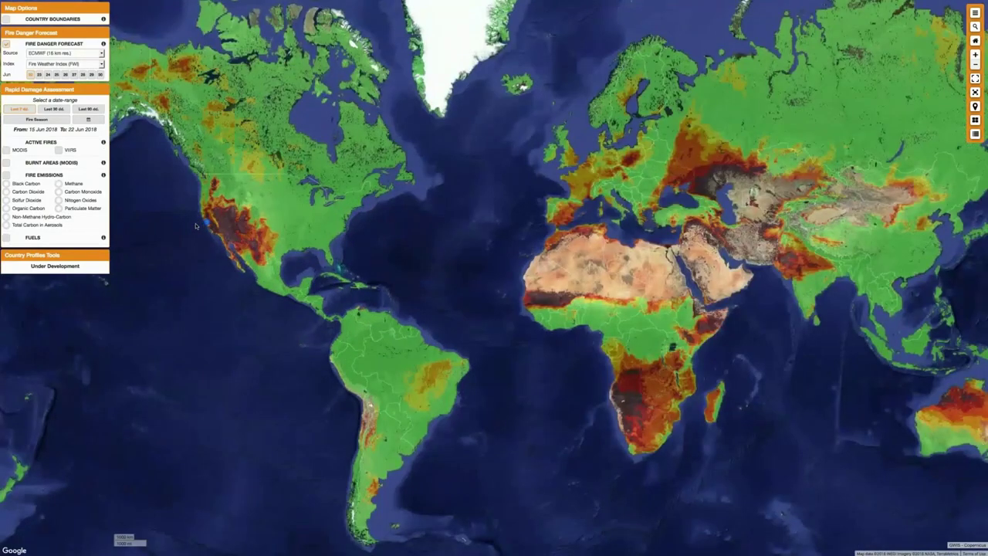
scroll(196, 226, up, 2)
scroll(197, 225, up, 3)
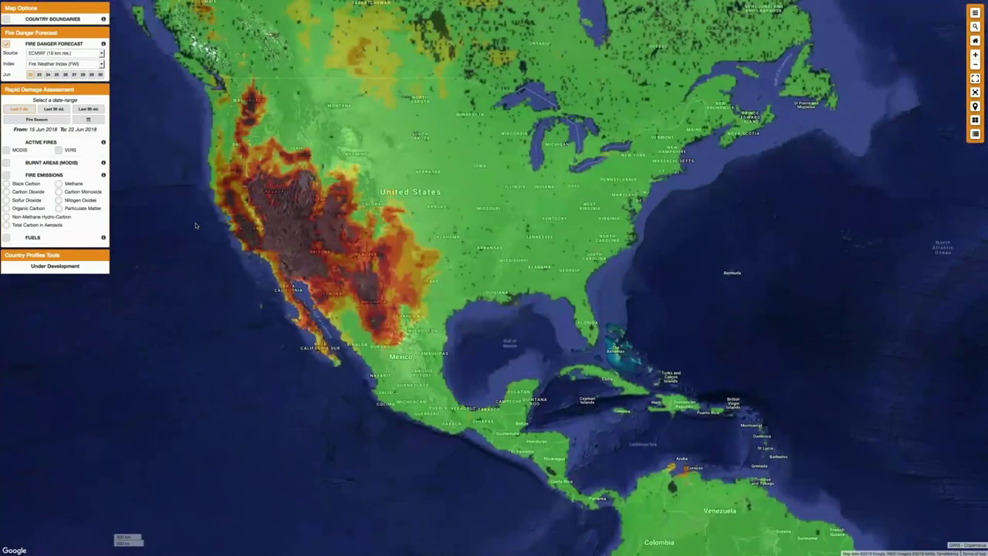
scroll(195, 226, up, 3)
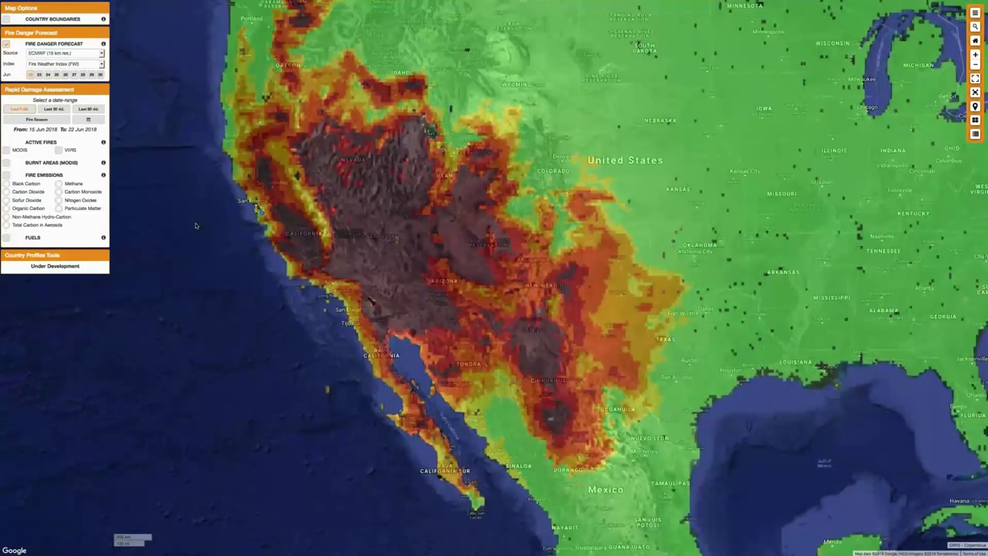
scroll(195, 226, up, 3)
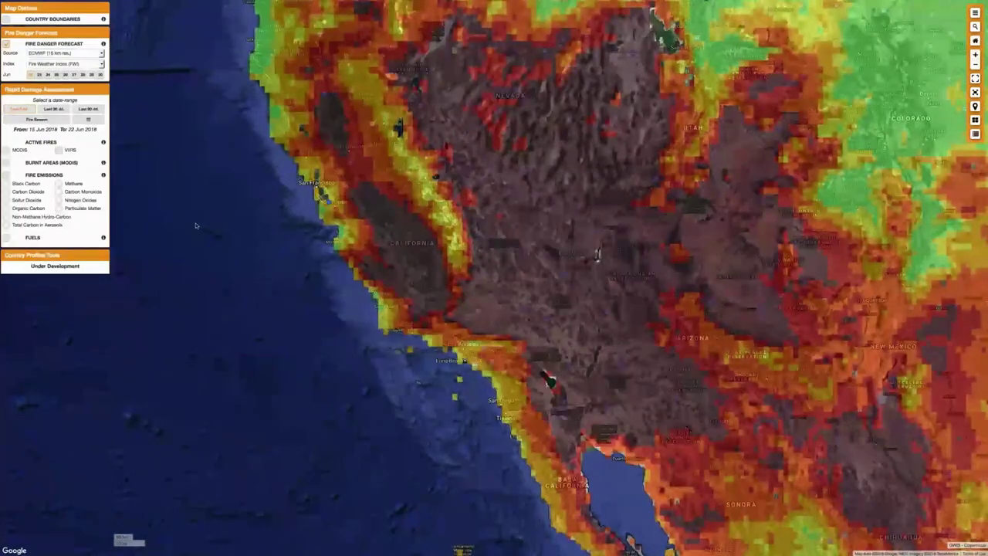
scroll(195, 225, up, 2)
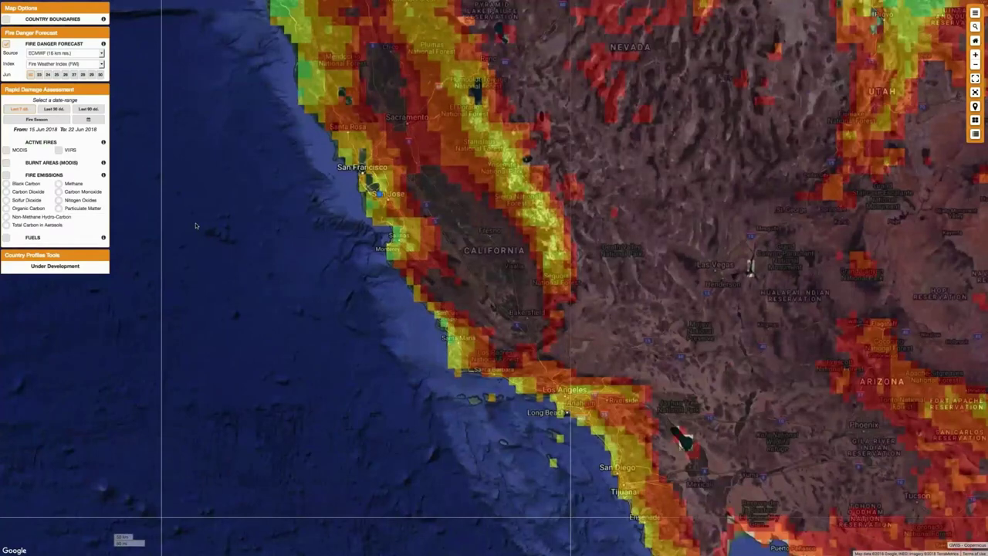
scroll(196, 226, up, 2)
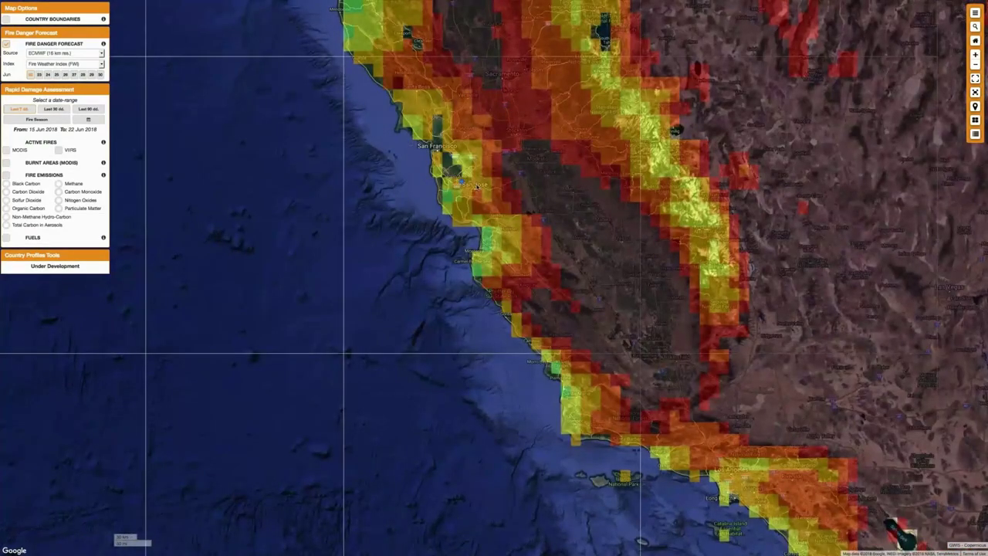
Examine the fire danger forecast closely around the San Francisco Bay area and reset the map to its default extent.
scroll(477, 186, up, 3)
scroll(476, 186, up, 2)
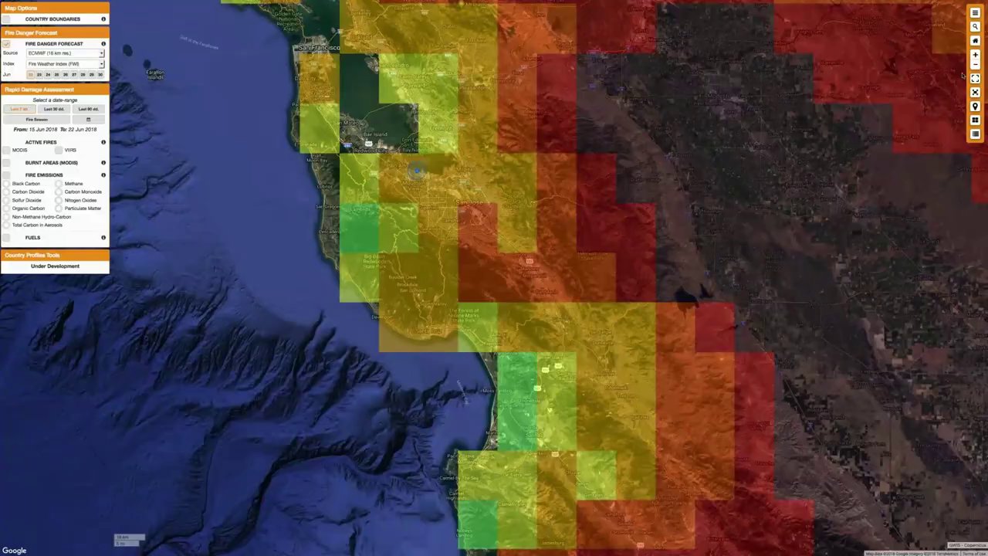
click(975, 41)
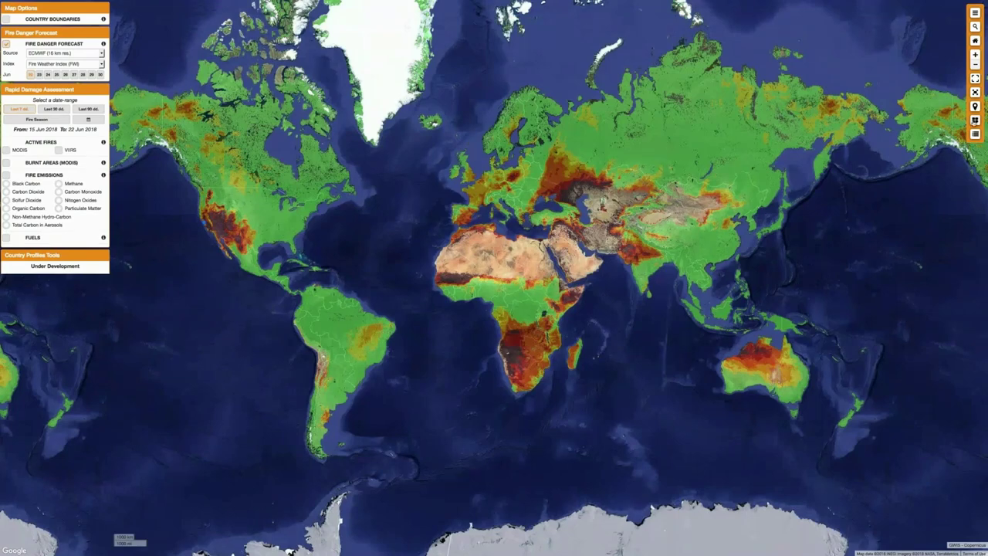
Try the OpenTopoMap and OpenStreetMap base maps and switch back to GoogleMap Hybrid.
click(975, 120)
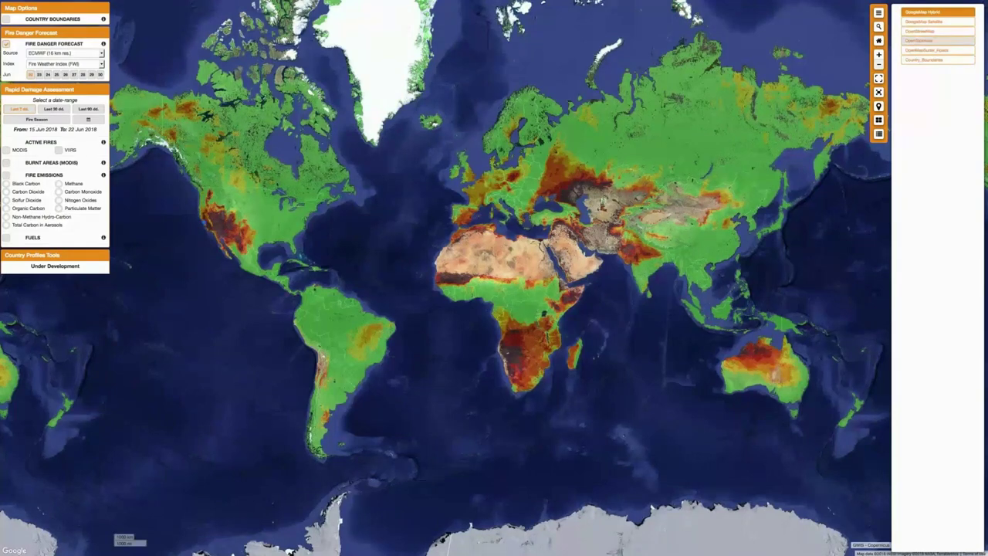
click(932, 41)
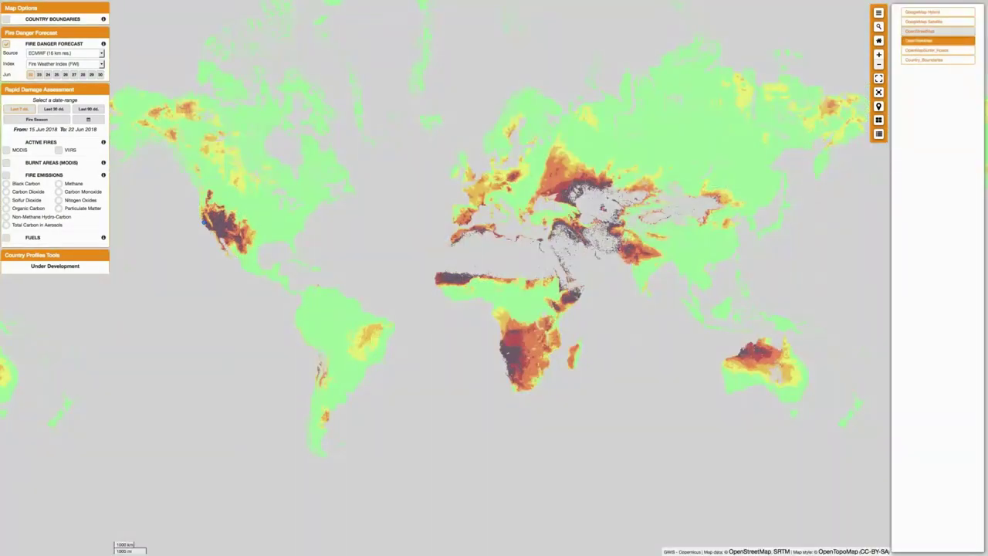
click(930, 31)
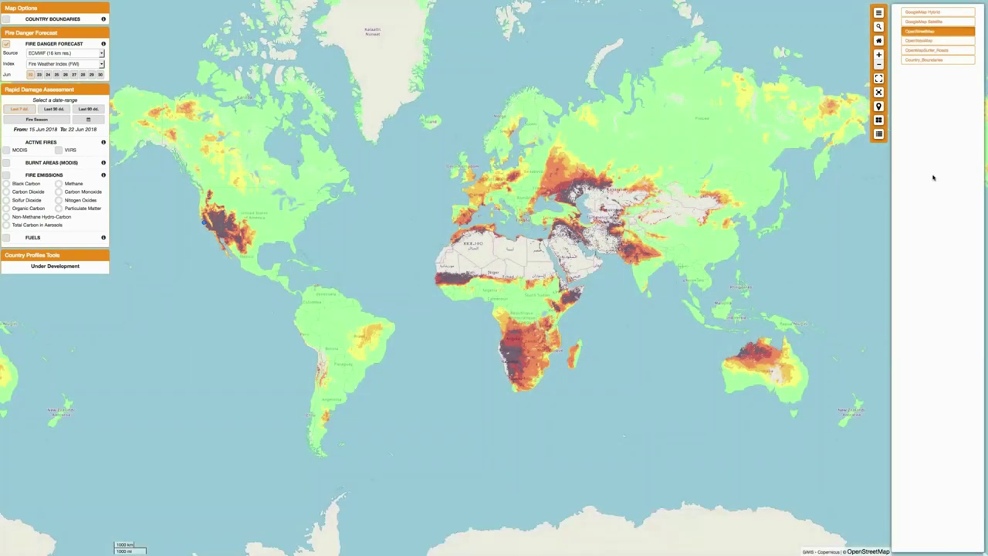
click(941, 12)
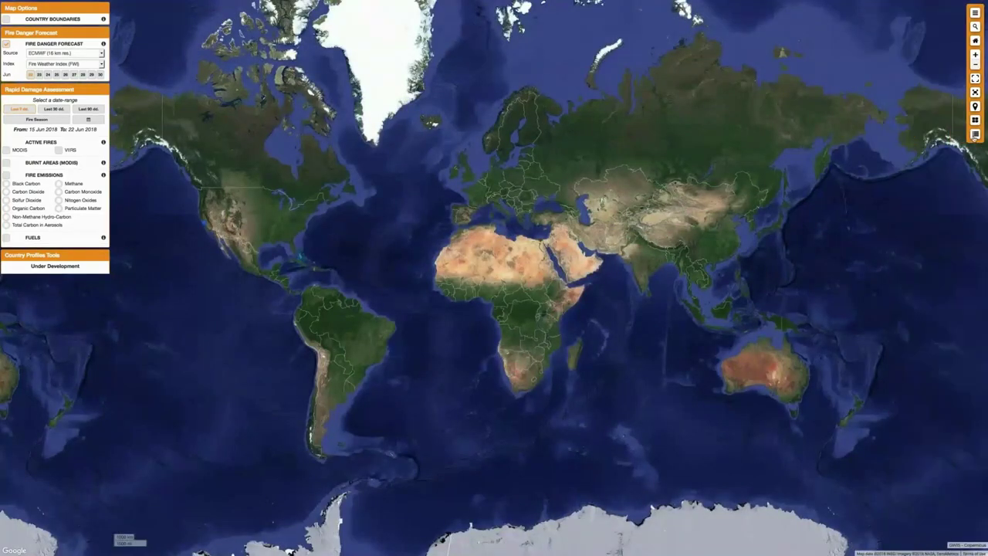
Check the fire danger forecast legend, hide it, and turn on the country boundaries layer.
click(975, 134)
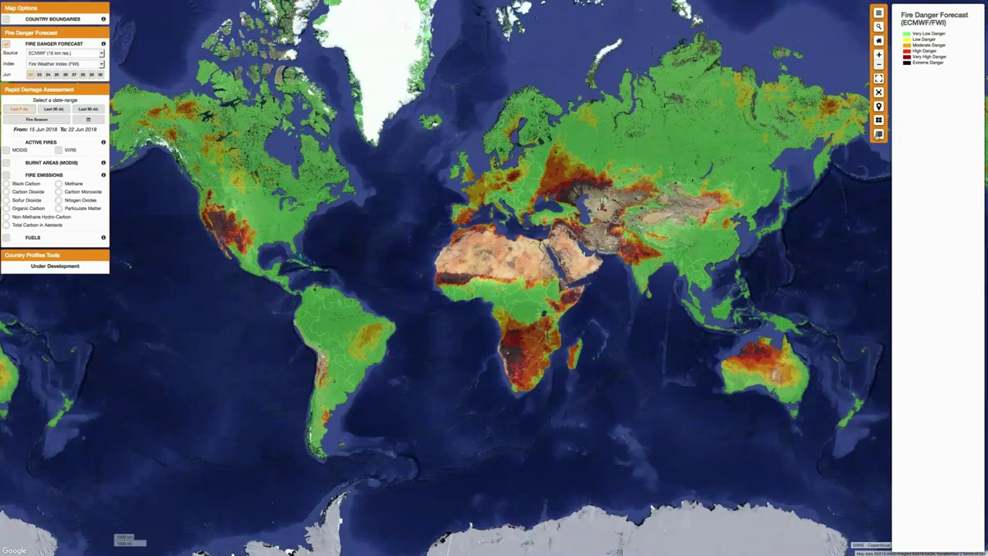
click(879, 134)
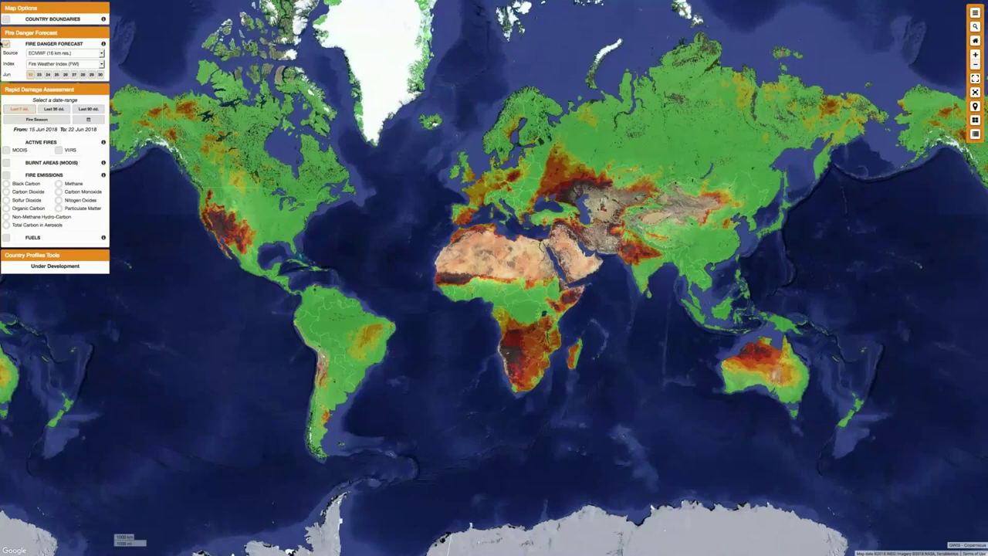
click(6, 20)
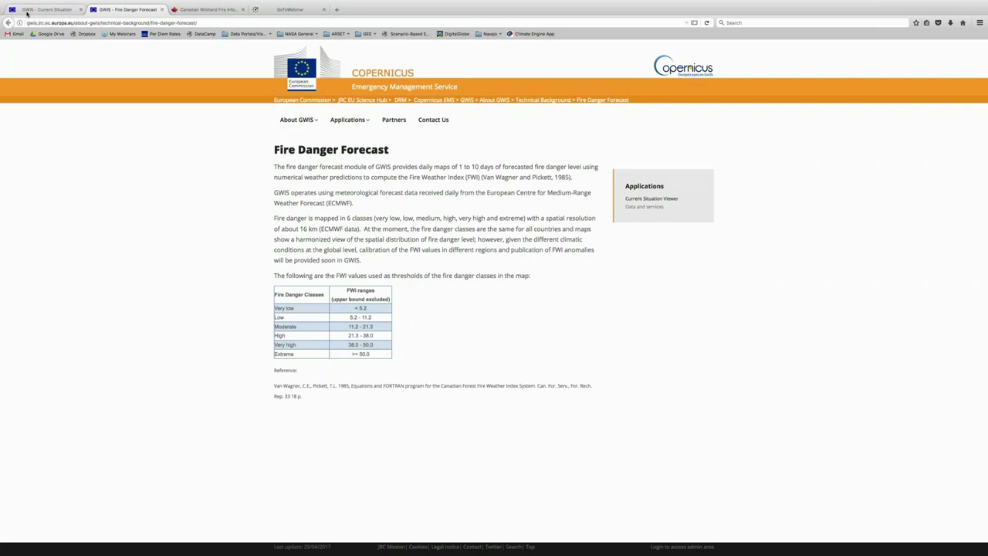
Return from the Fire Danger Forecast background page to the Current Situation Viewer and review the available fire danger indices.
click(27, 10)
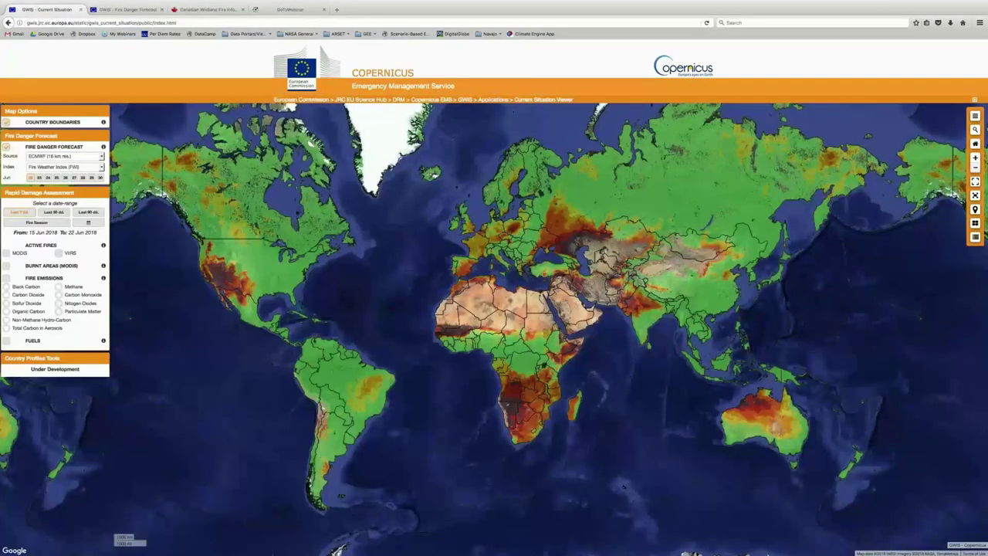
click(100, 168)
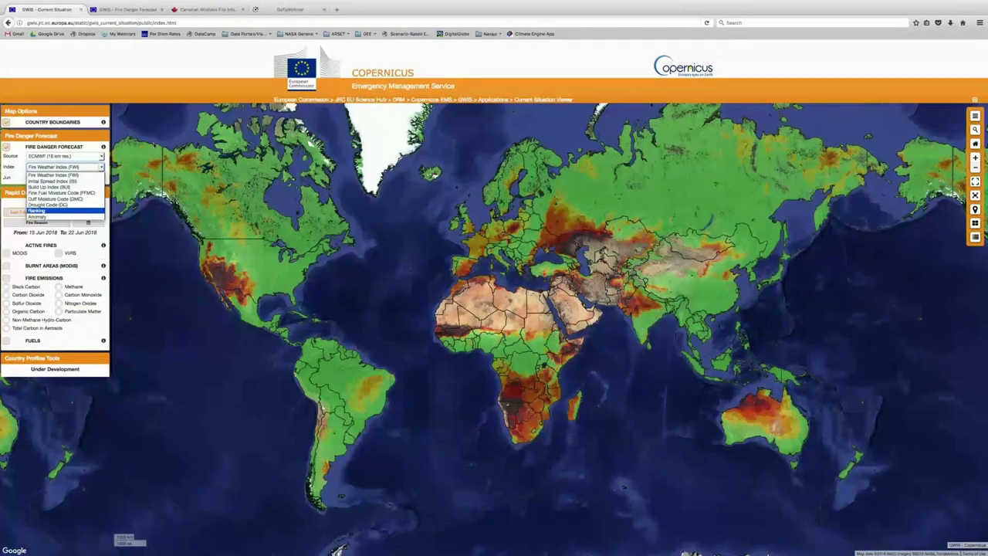
click(169, 75)
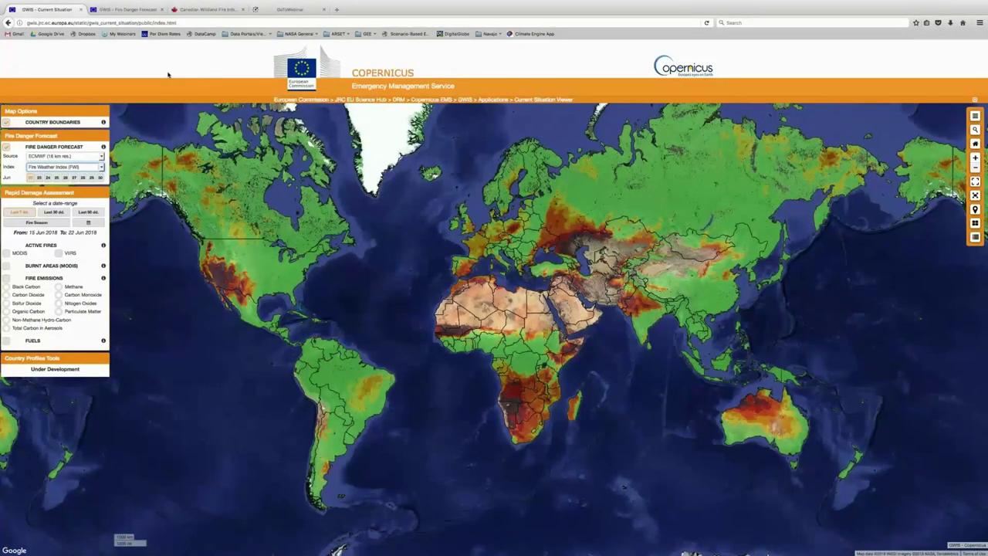
Read the index descriptions on the Canadian Forest Fire Weather Index (FWI) System page and return to the Current Situation Viewer.
click(183, 10)
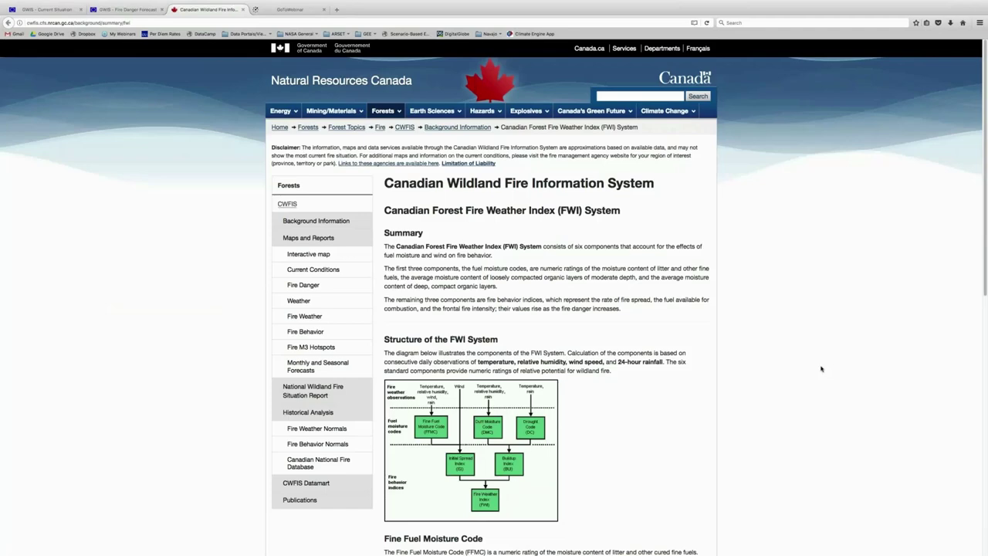
scroll(818, 367, down, 5)
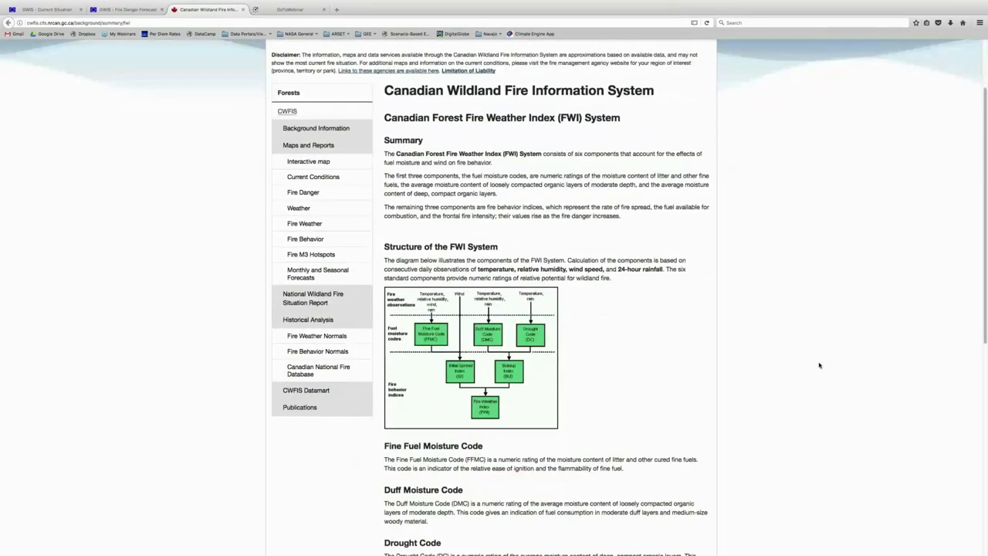
scroll(815, 365, down, 1)
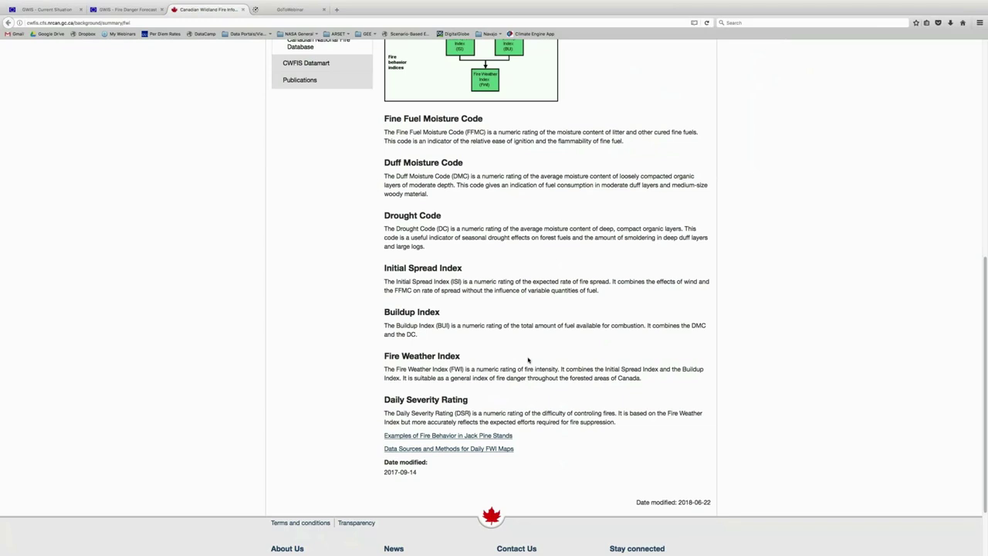
click(43, 9)
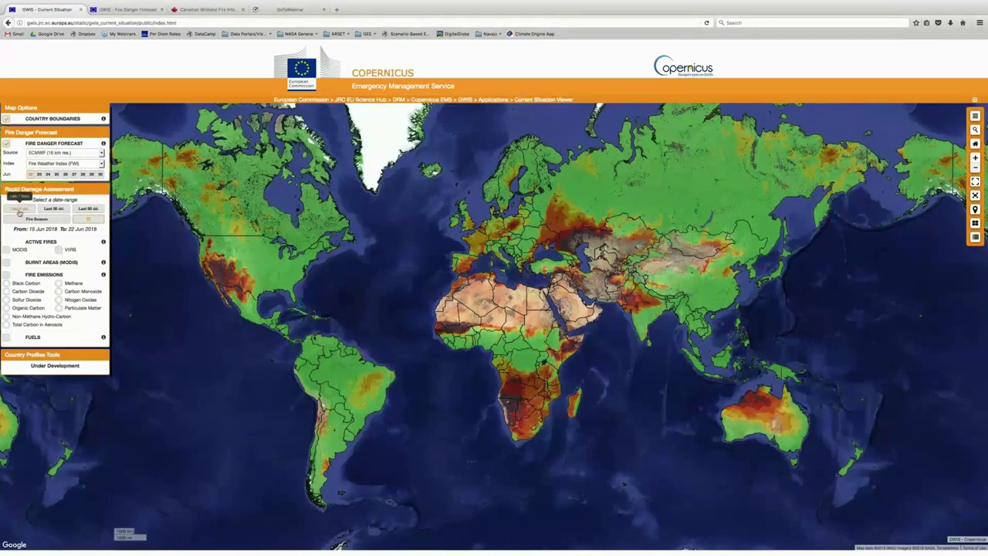
Look through the preset date ranges for the rapid damage assessment and view the custom date-range calendar without changing the dates.
click(19, 208)
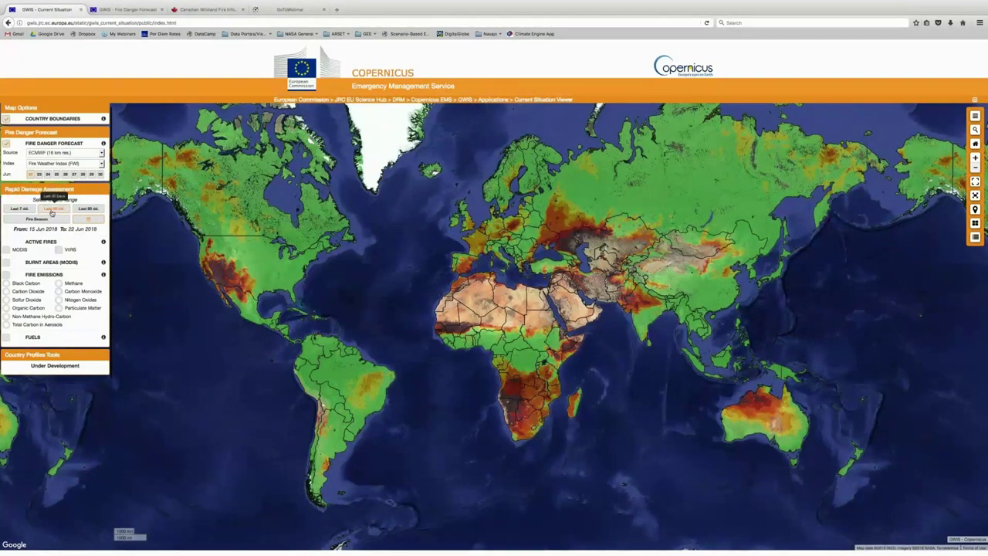
click(84, 209)
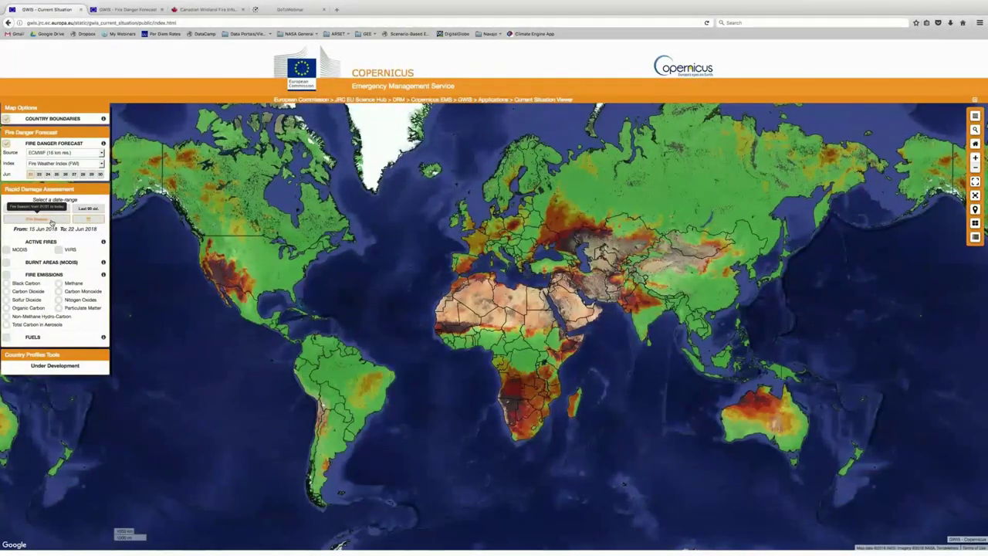
click(51, 222)
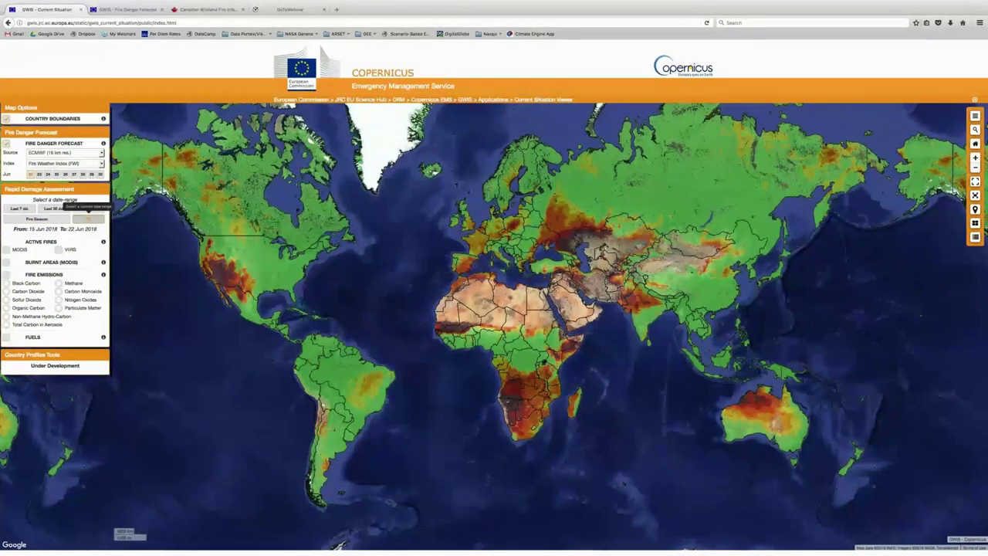
click(87, 220)
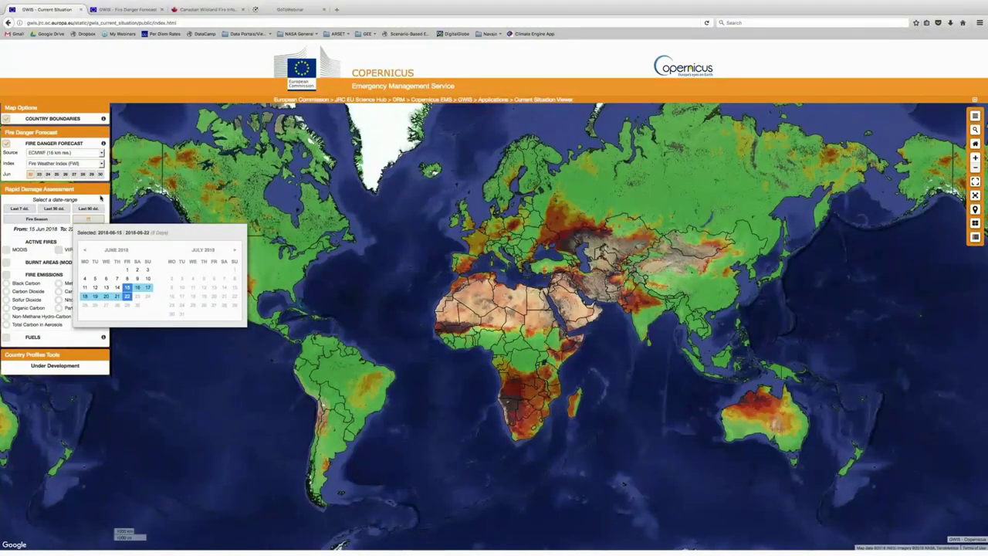
click(178, 353)
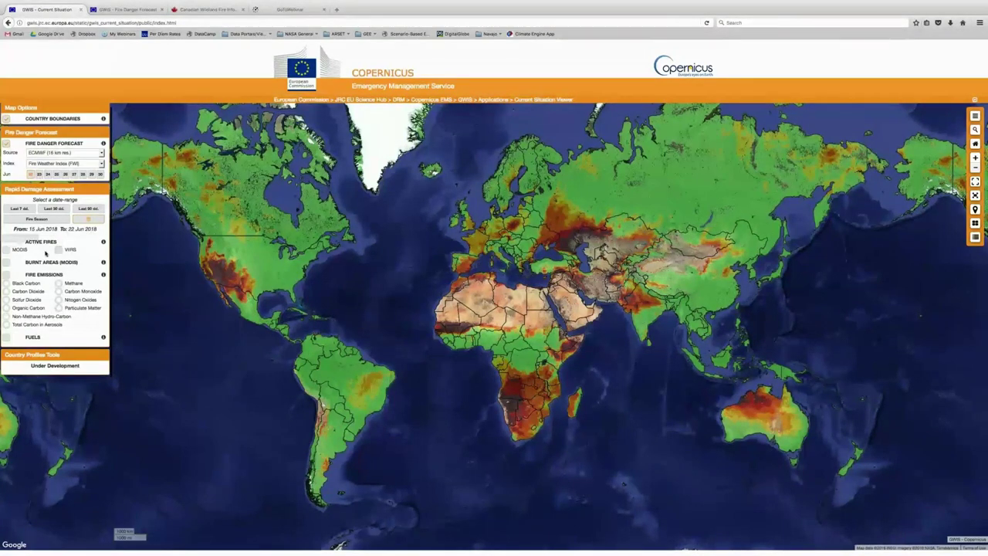
Read the background information on MODIS and VIIRS active fire detection and return to the map viewer.
click(103, 242)
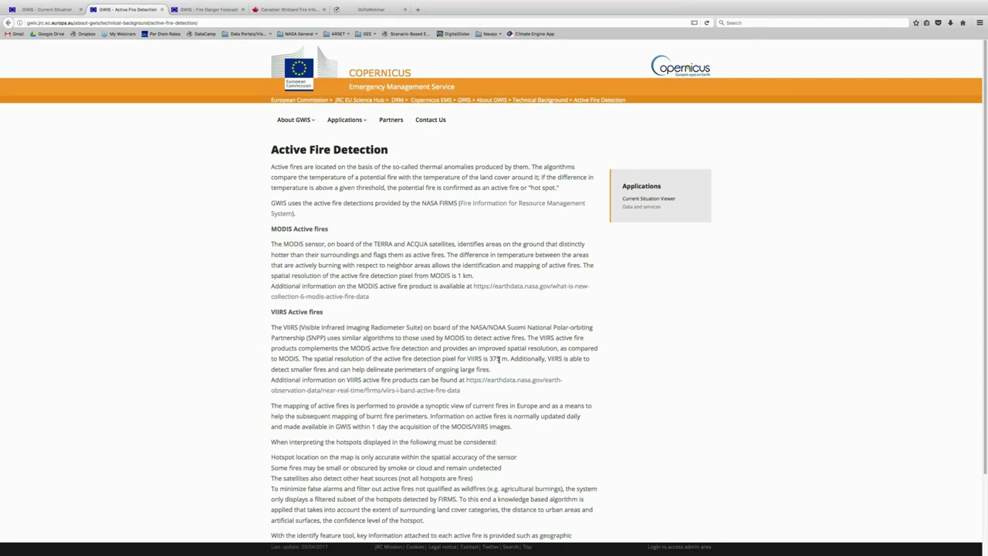
scroll(503, 357, down, 3)
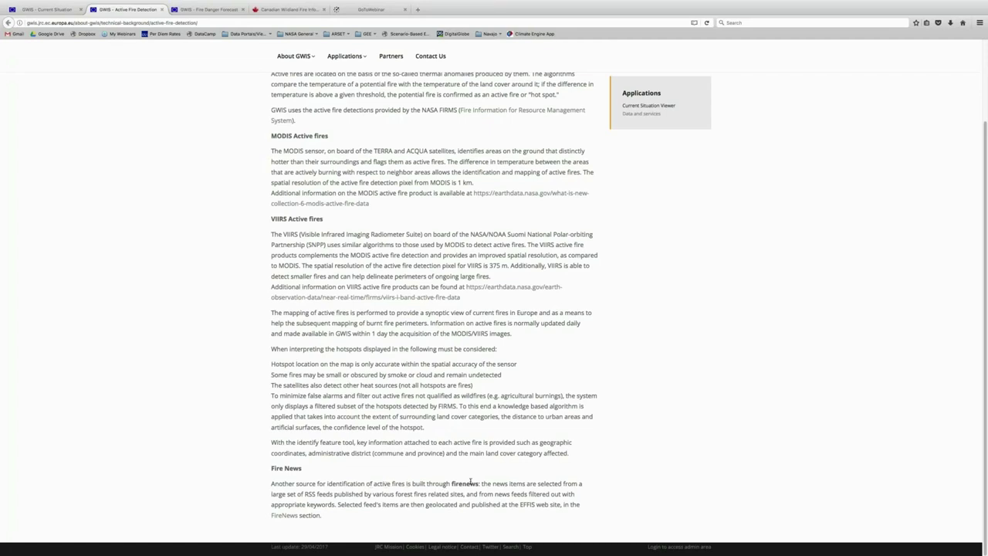
click(48, 9)
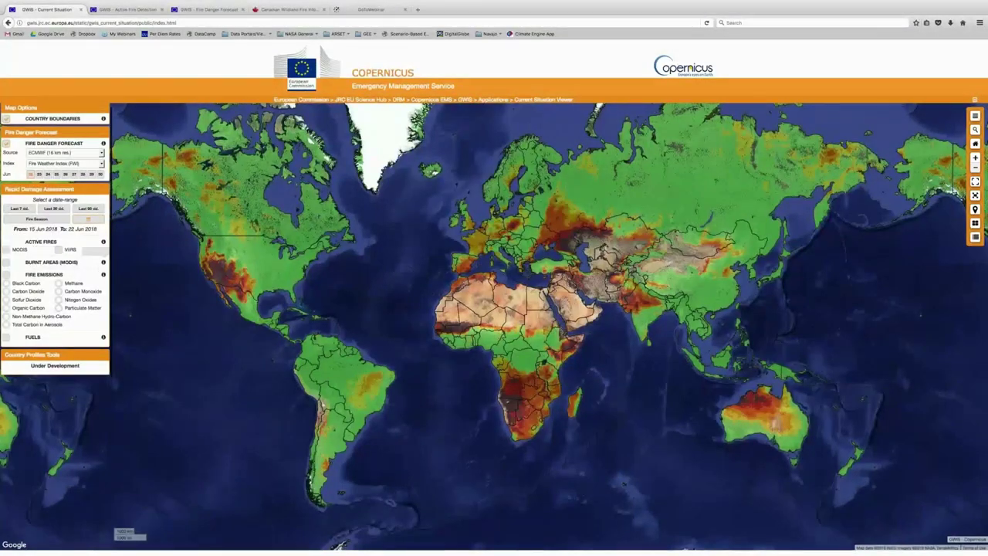
Read the Rapid Damage Assessment page on MODIS burnt area mapping and return to the map viewer.
click(77, 249)
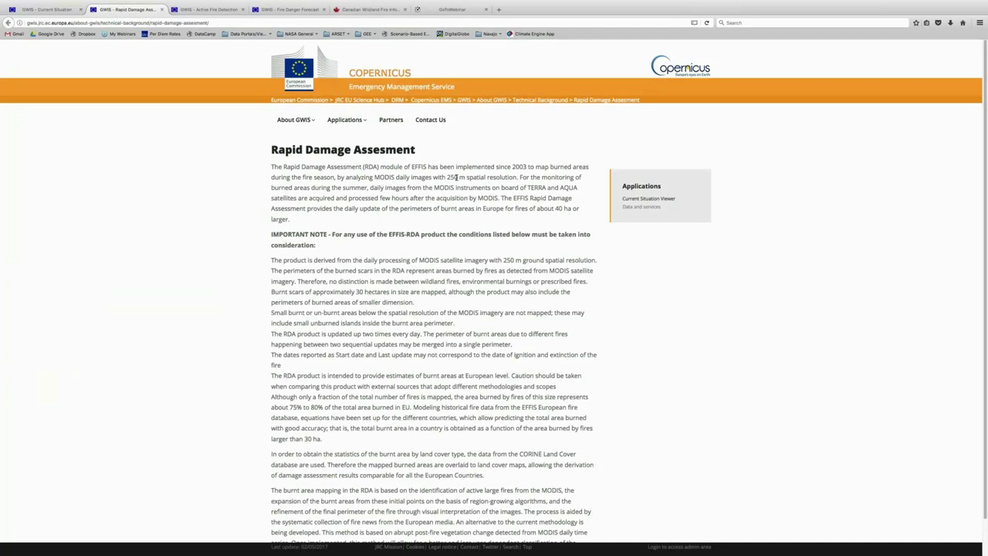
scroll(457, 375, down, 1)
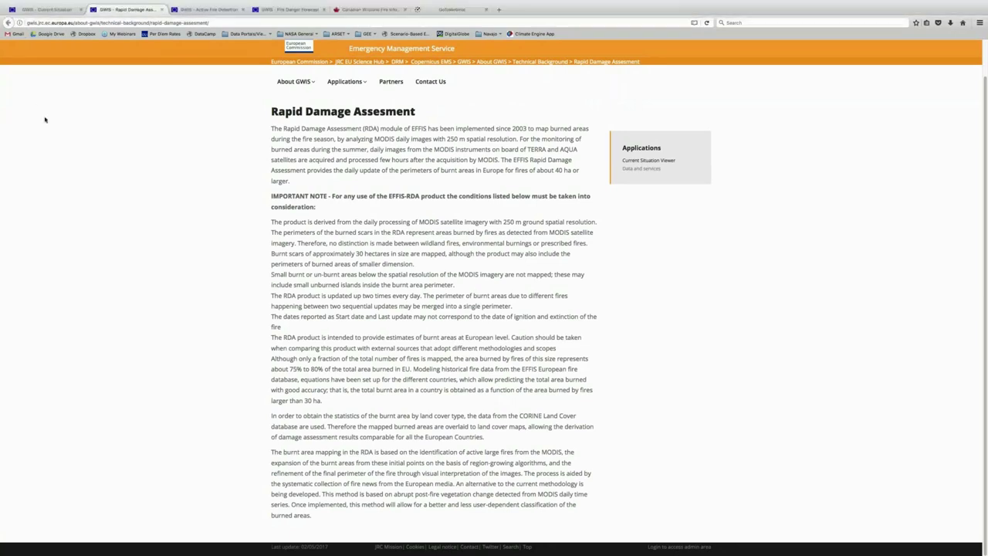
click(45, 10)
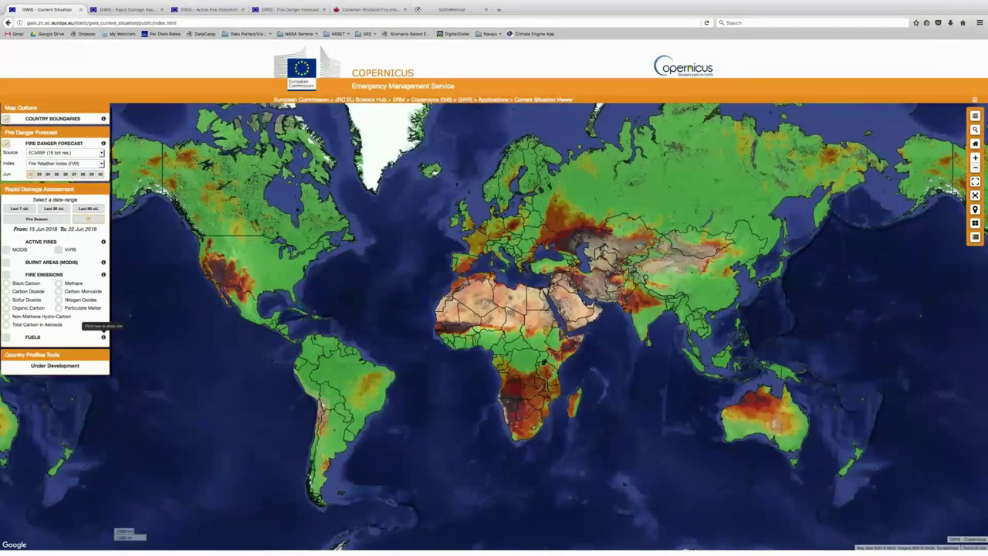
Open the fuels background information, examine the linked Global Fuelbed Dataset on PANGAEA, and return to the map viewer.
click(99, 326)
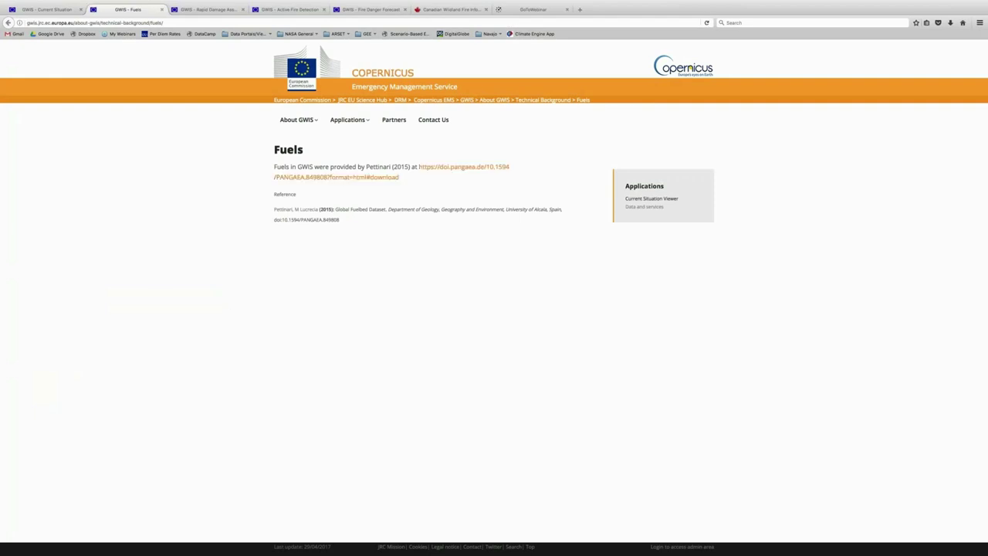
click(463, 167)
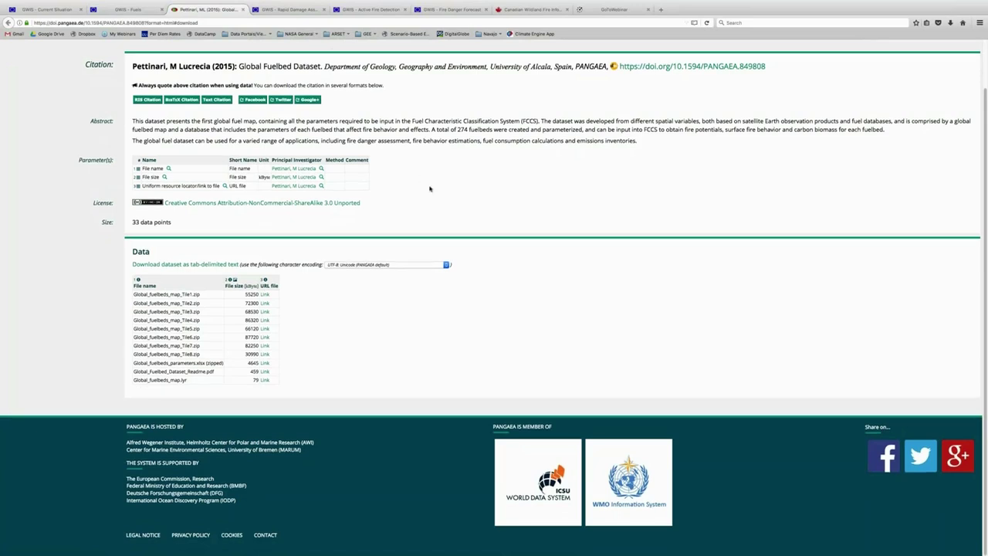
scroll(425, 185, up, 2)
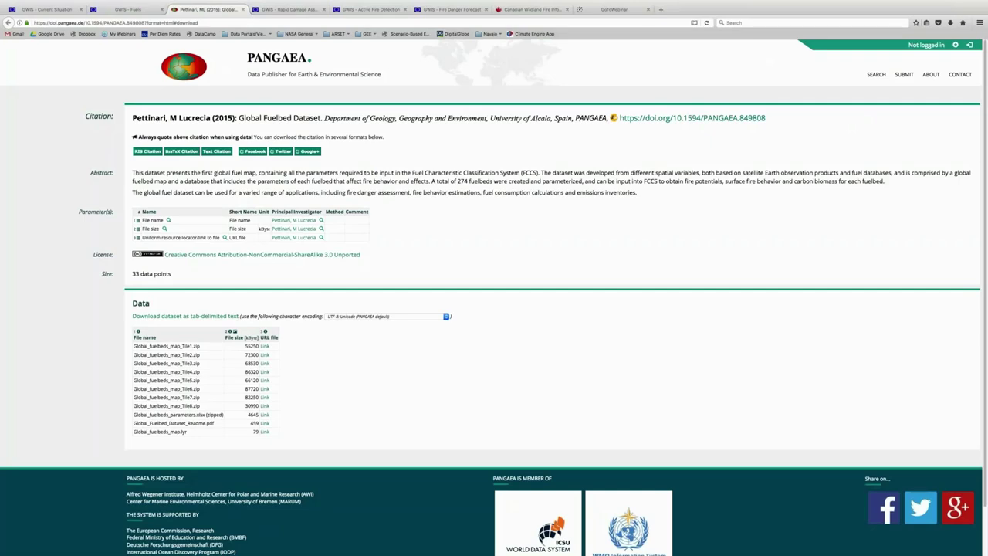
click(46, 9)
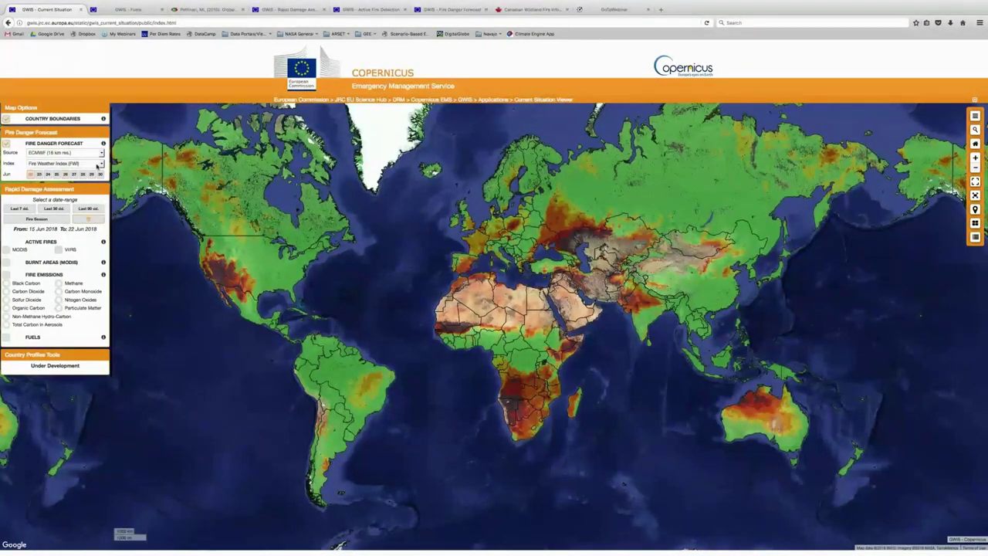
Show the fire danger forecast legend and zoom the map to a box drawn over the western United States.
click(98, 165)
click(98, 166)
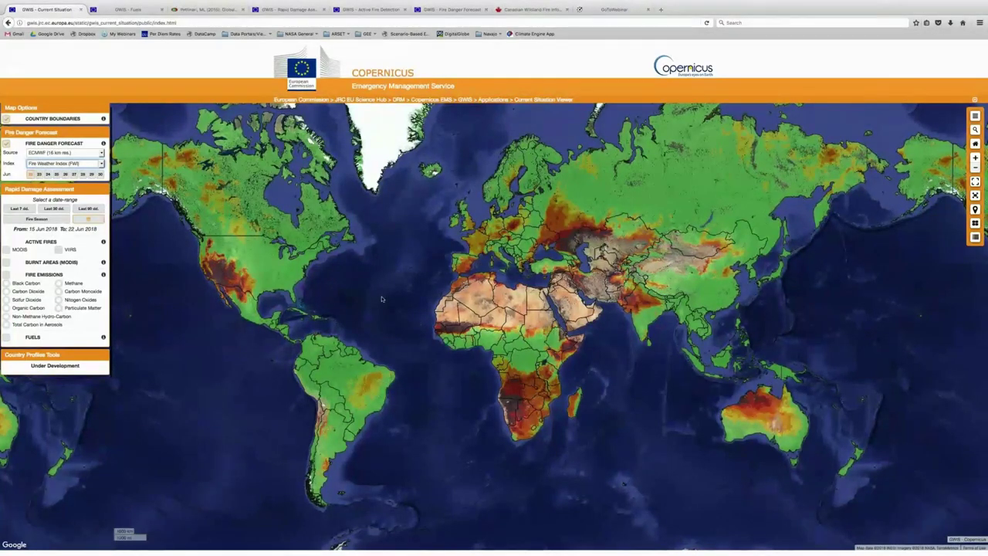
click(971, 238)
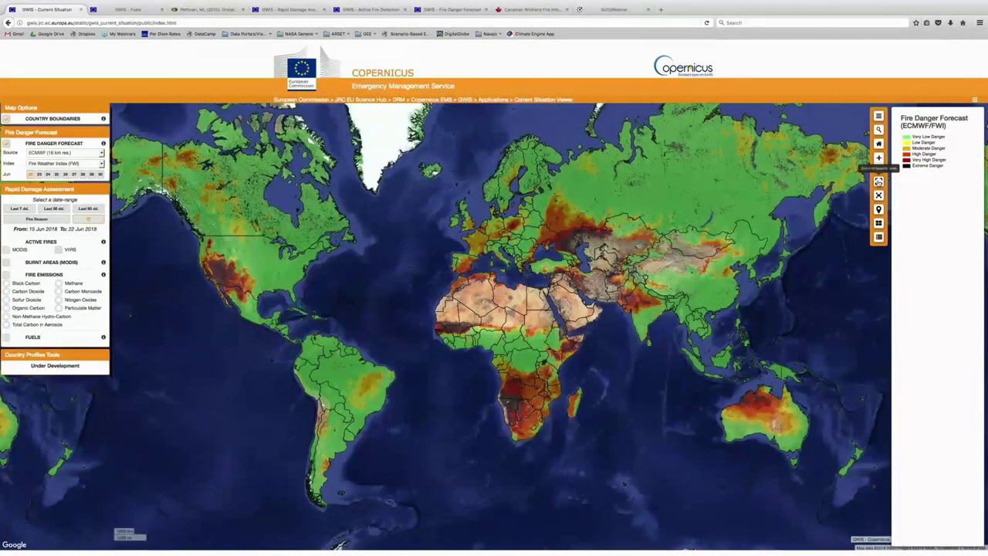
click(879, 180)
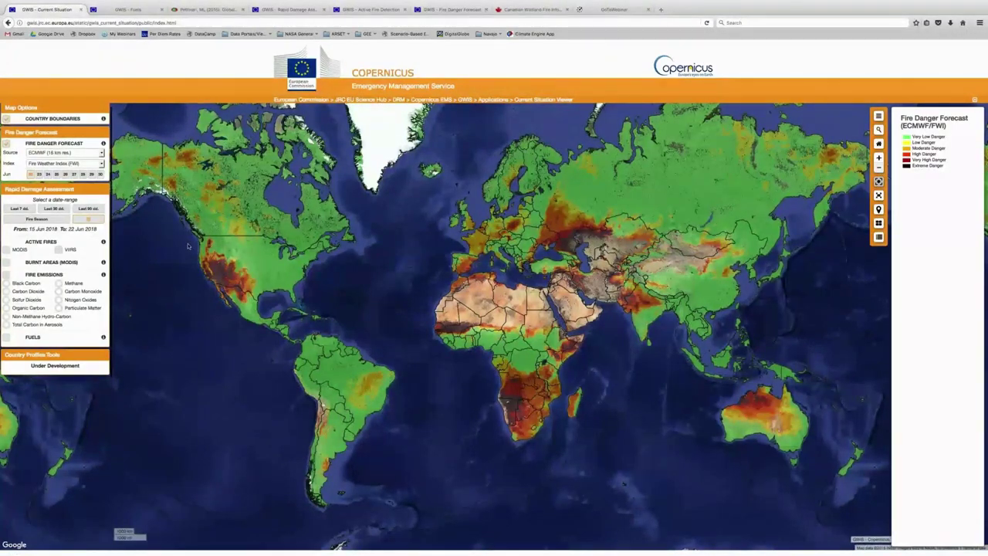
drag(187, 244, 279, 311)
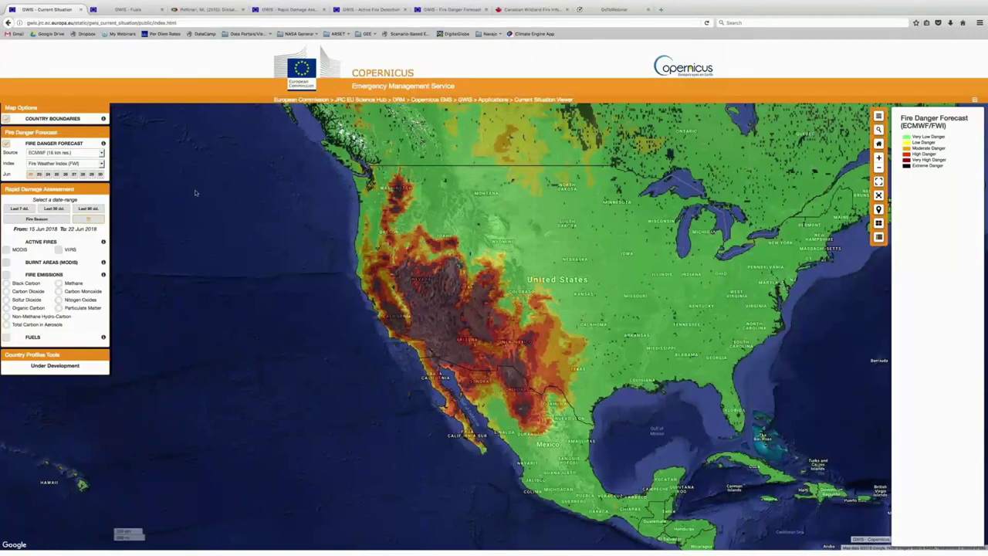
Switch the fire danger forecast index to Build Up Index (BUI) and examine it over the western United States.
click(66, 163)
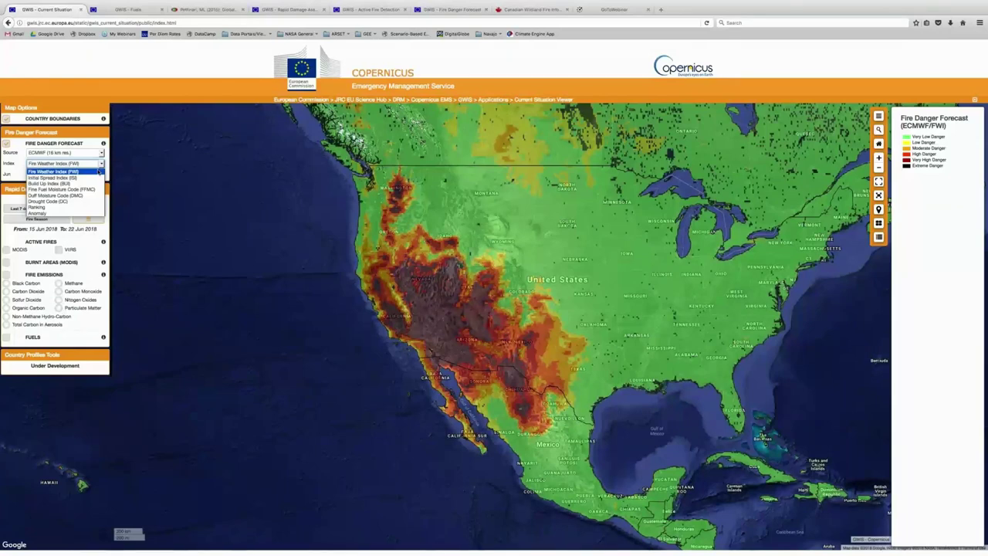
click(84, 184)
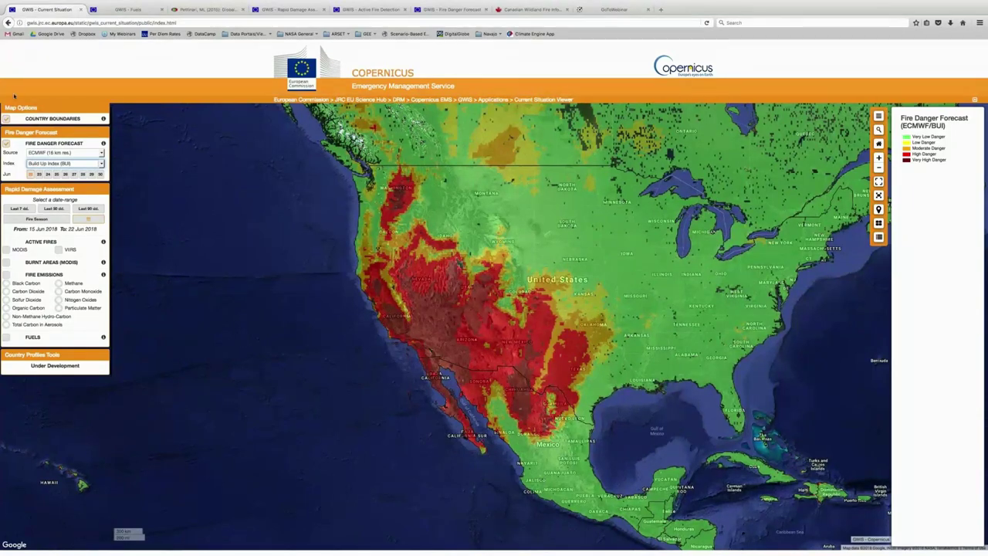
click(100, 163)
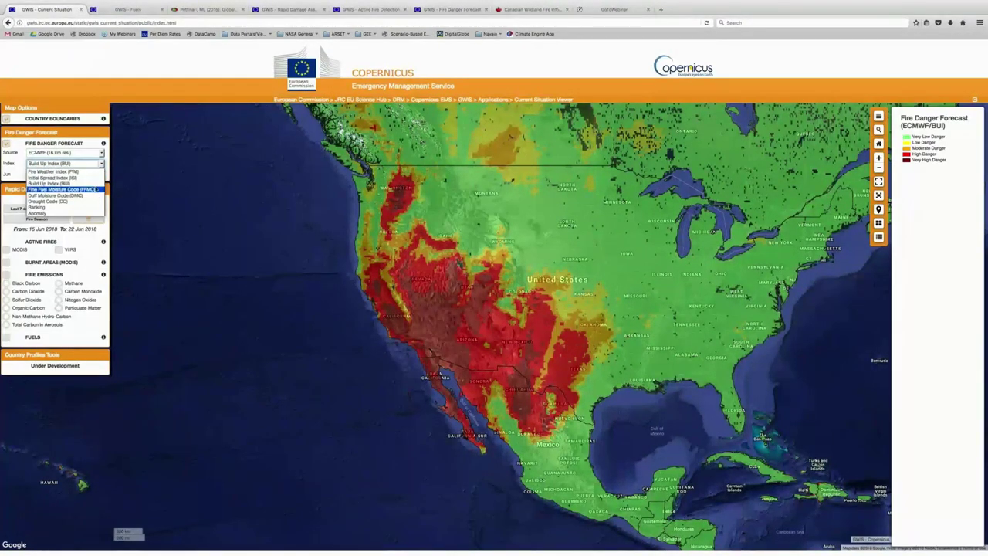
click(54, 183)
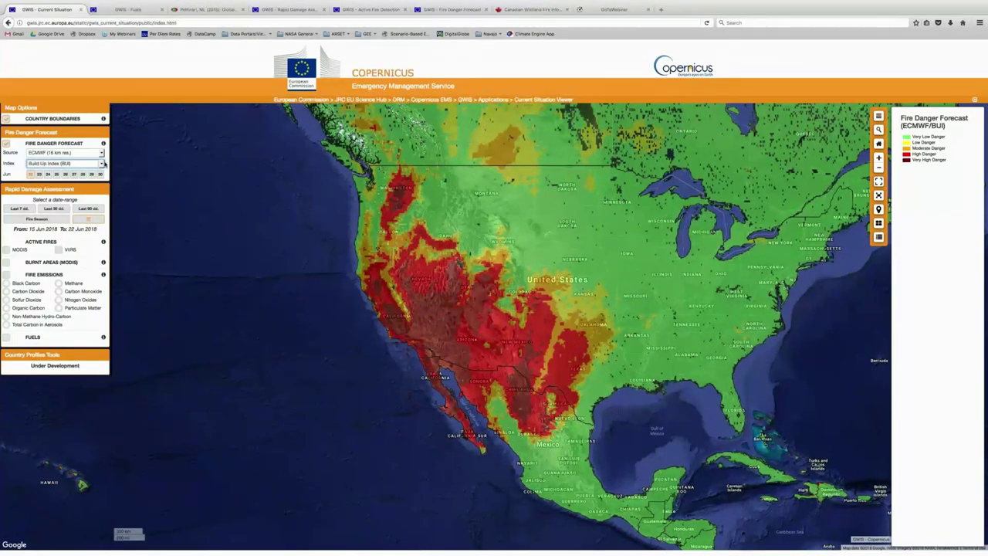
Set the fire danger forecast index to Ranking and show it for the whole world with its legend.
click(101, 163)
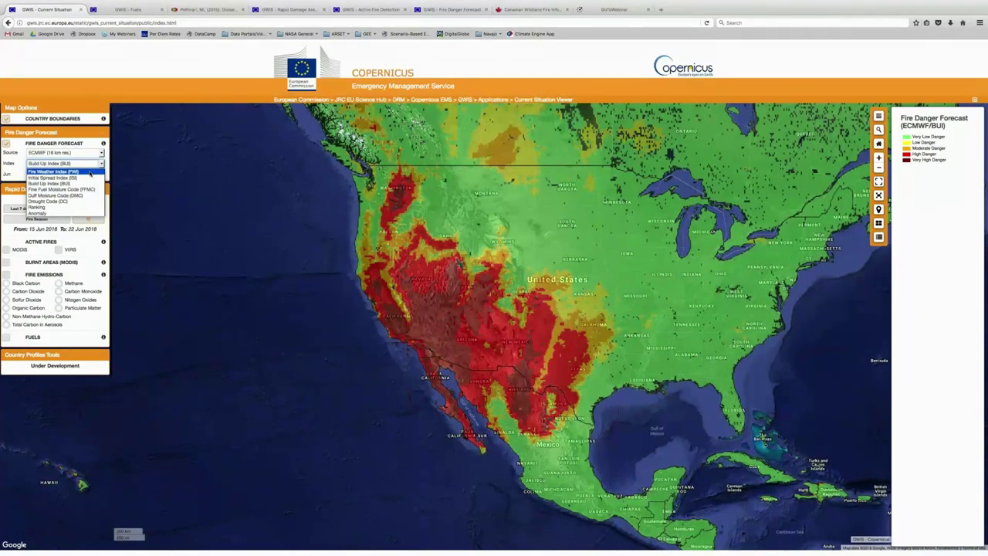
click(88, 207)
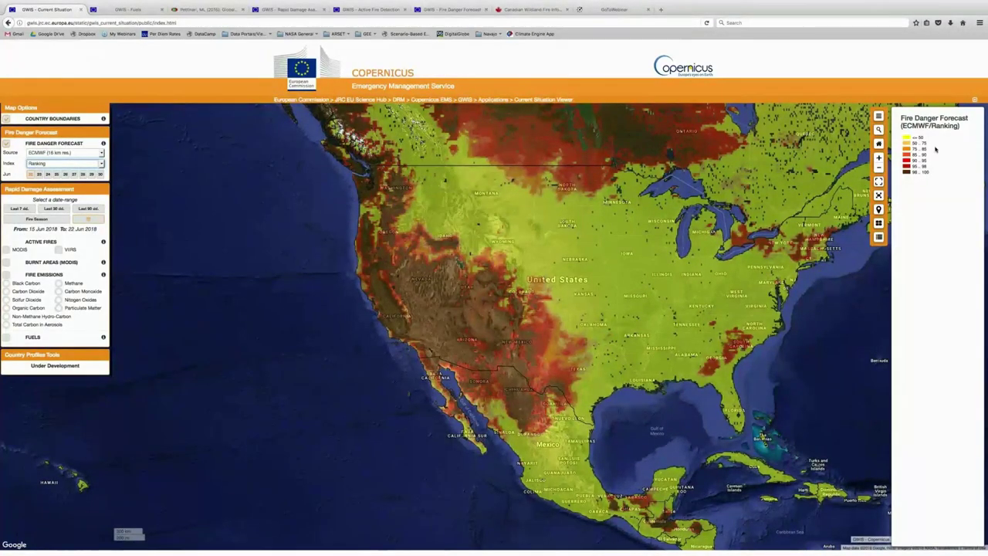
click(879, 144)
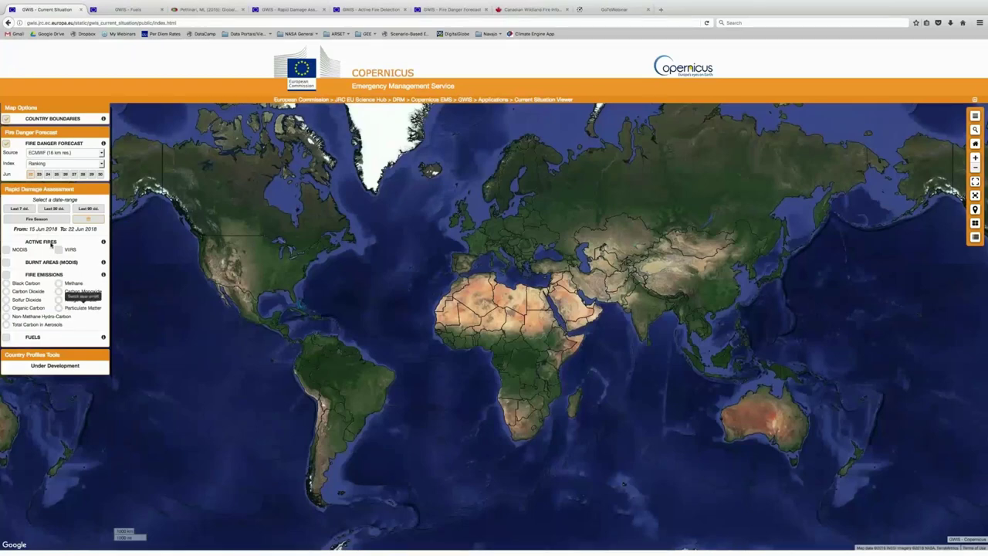
click(59, 165)
click(59, 165)
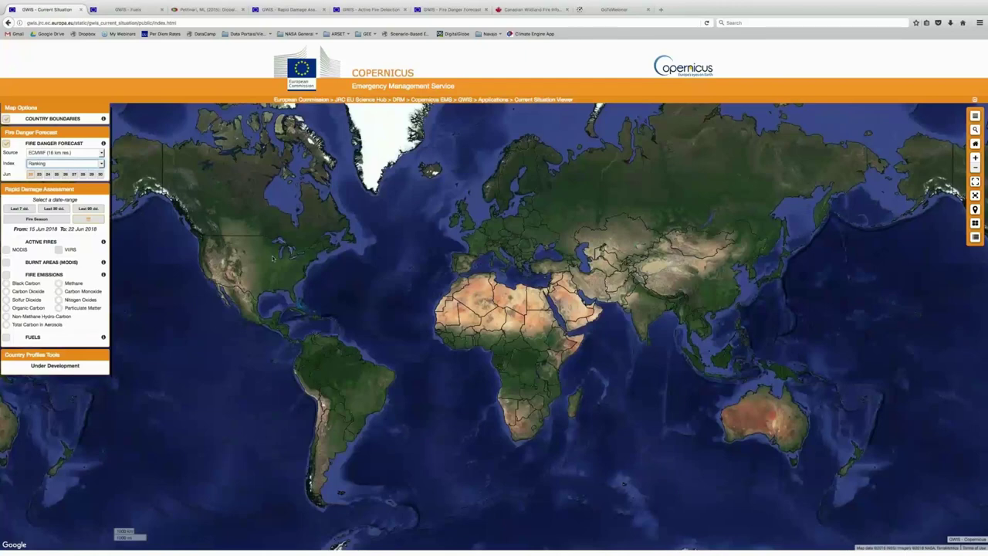
scroll(273, 259, up, 1)
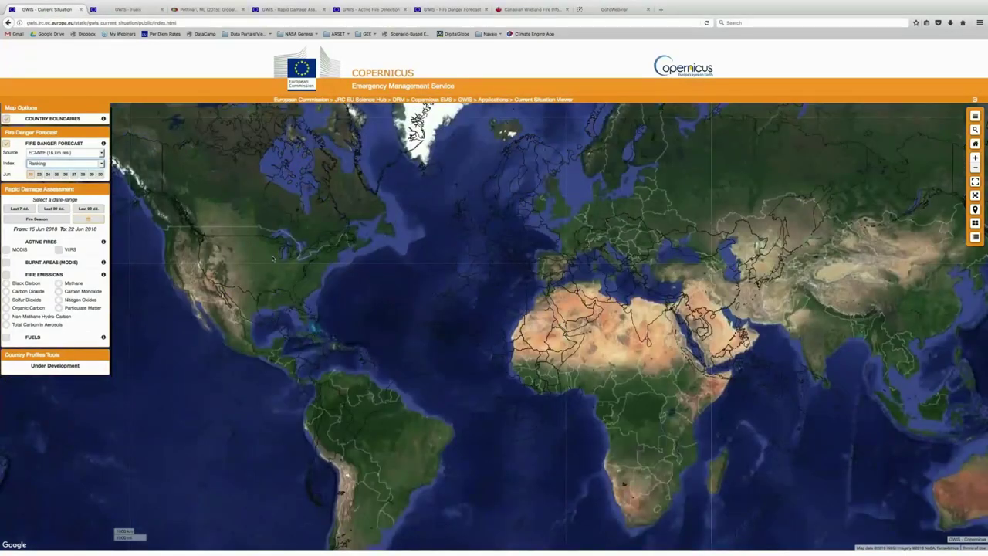
scroll(272, 259, down, 1)
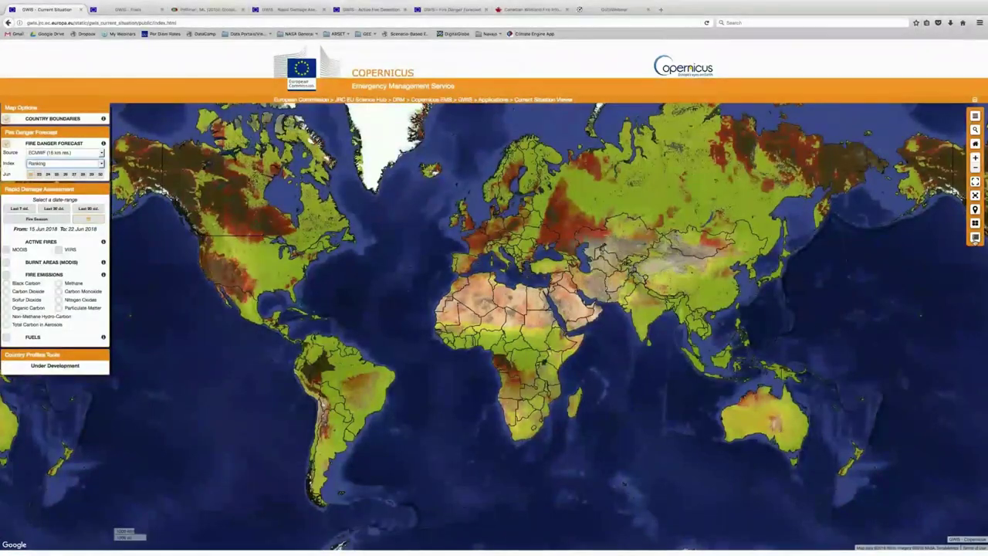
click(975, 237)
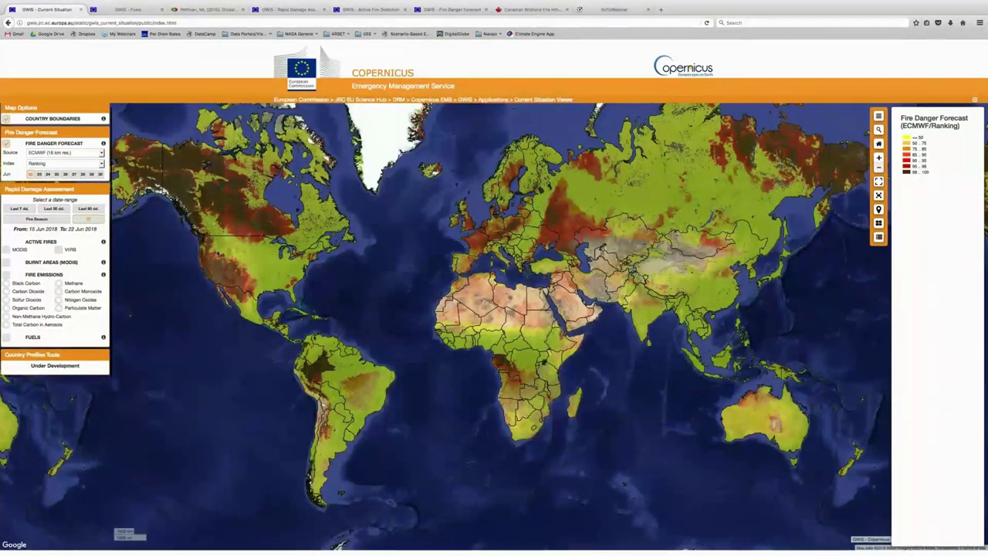
Turn on the MODIS and VIIRS active fires for the last 7 days.
click(6, 250)
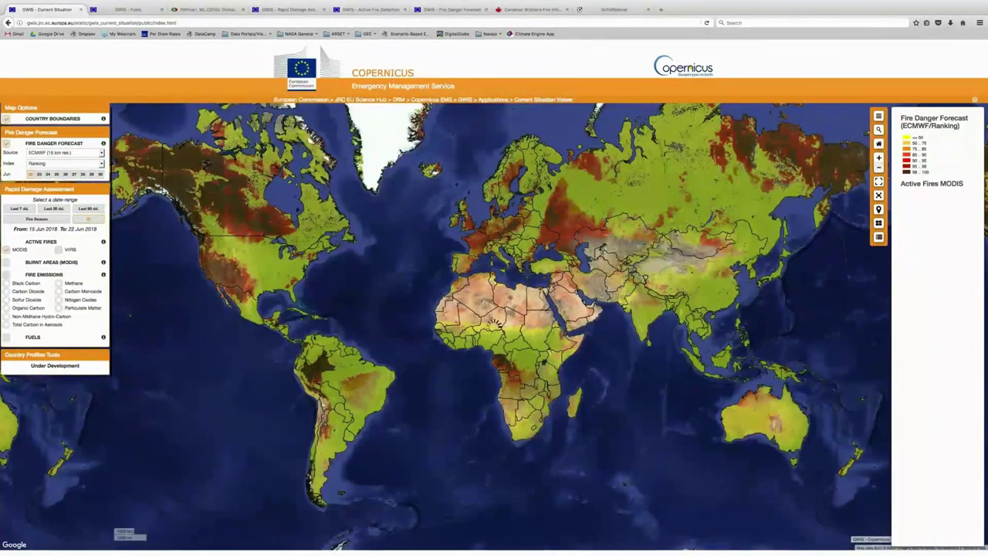
click(70, 249)
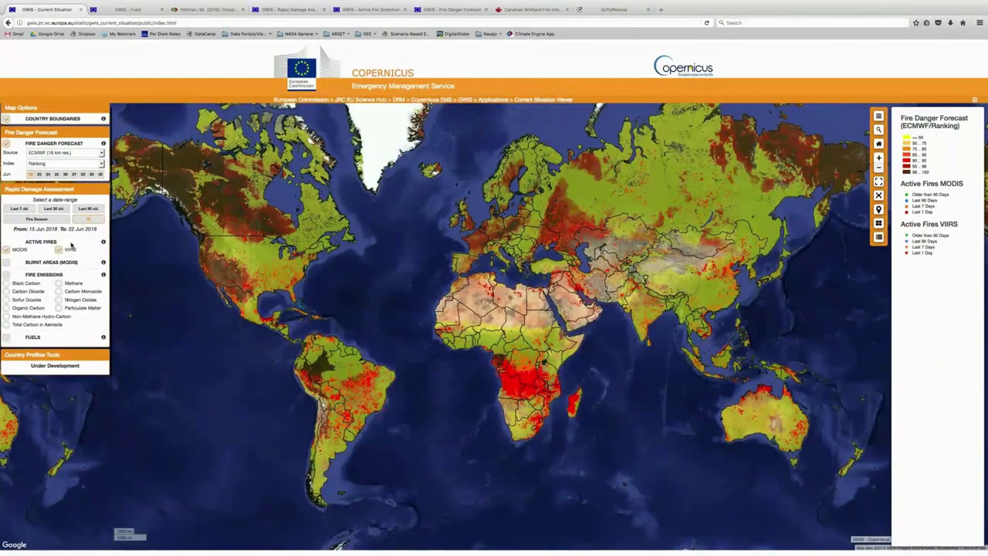
click(15, 210)
Examine the active fires over northern Europe and western Russia with the fire danger forecast hidden, and show the forecast again for comparison.
drag(473, 162, 559, 230)
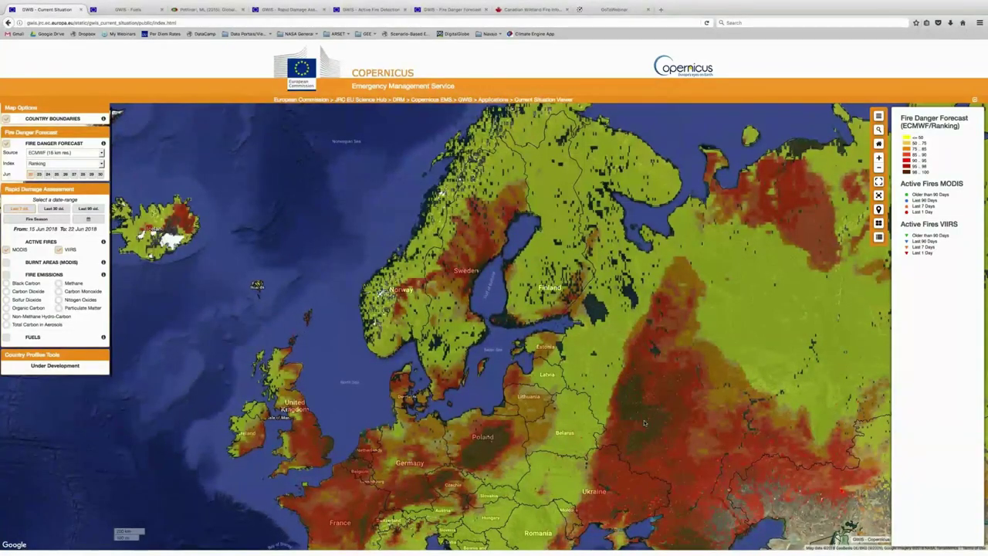
scroll(644, 420, down, 2)
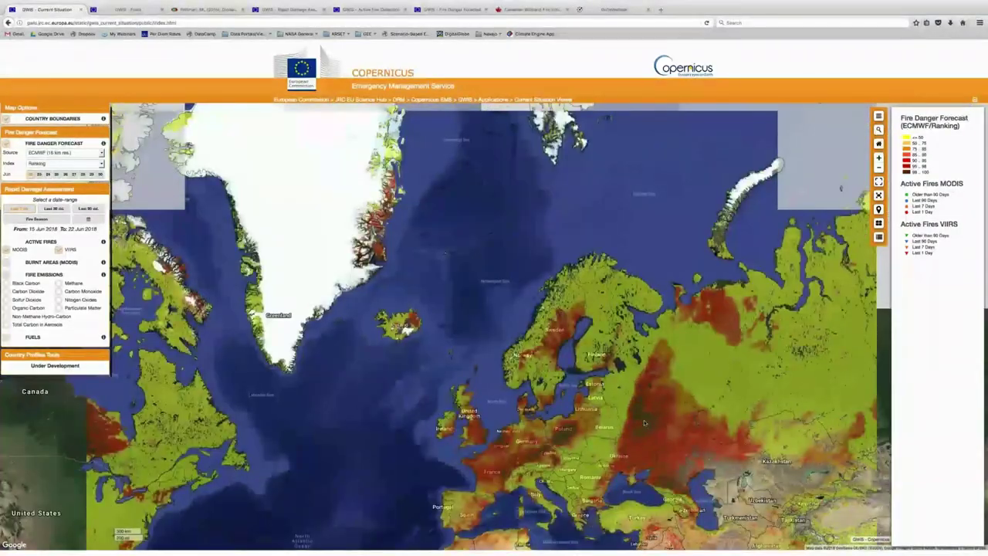
scroll(645, 421, up, 1)
scroll(645, 422, up, 1)
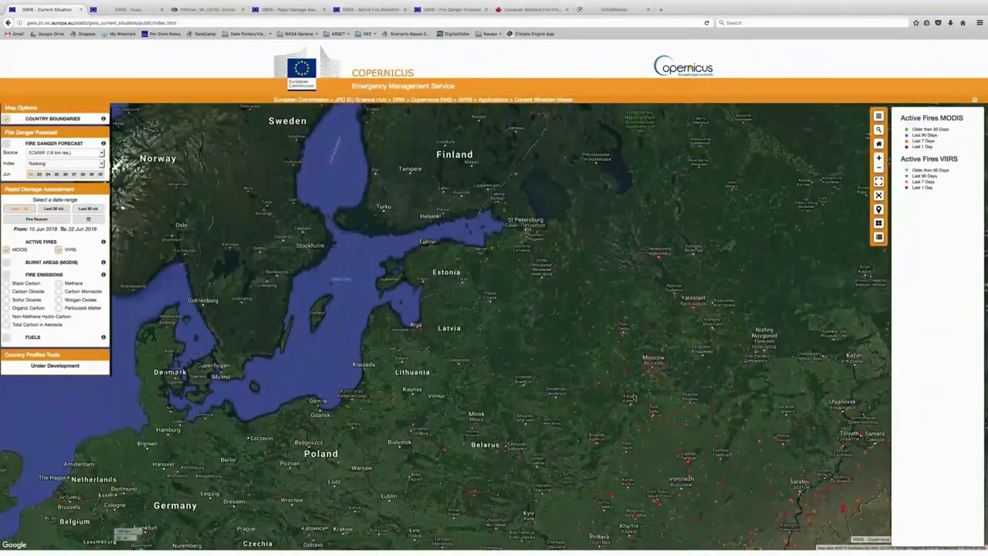
scroll(631, 396, up, 1)
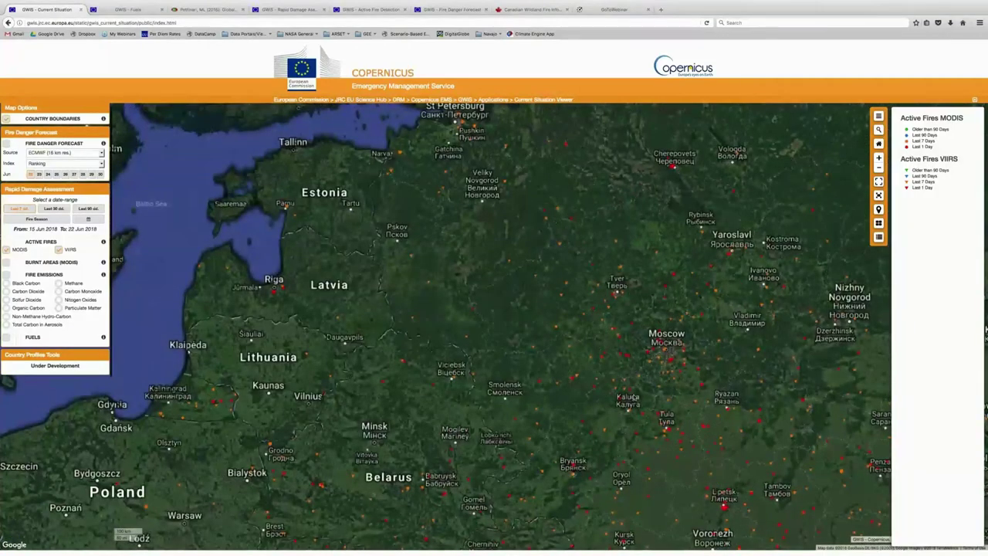
scroll(632, 396, up, 1)
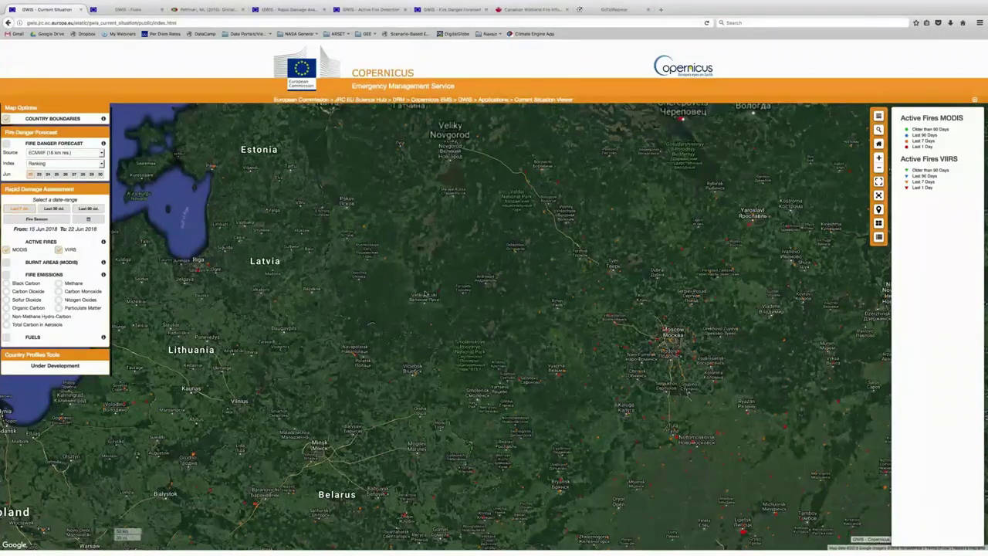
scroll(424, 296, down, 1)
scroll(224, 259, down, 1)
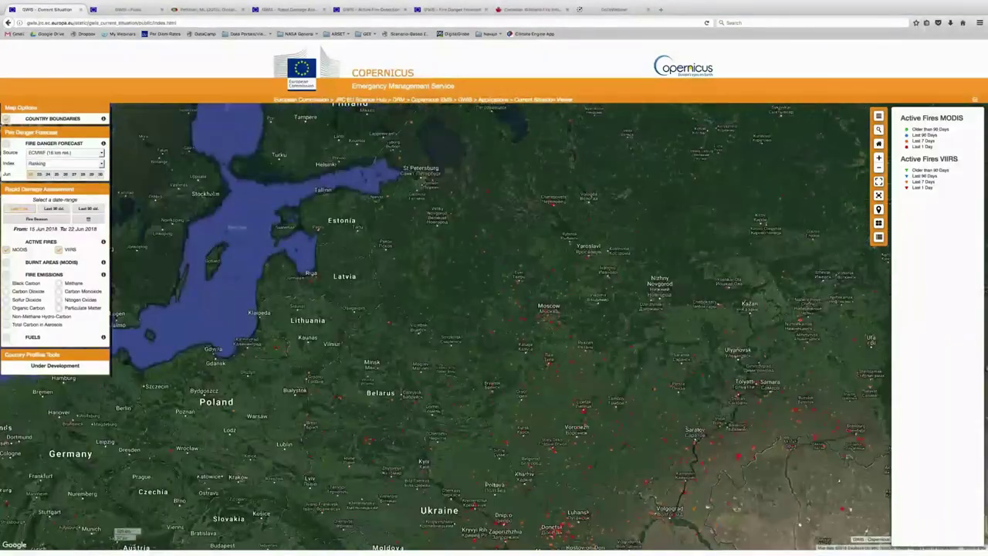
click(6, 144)
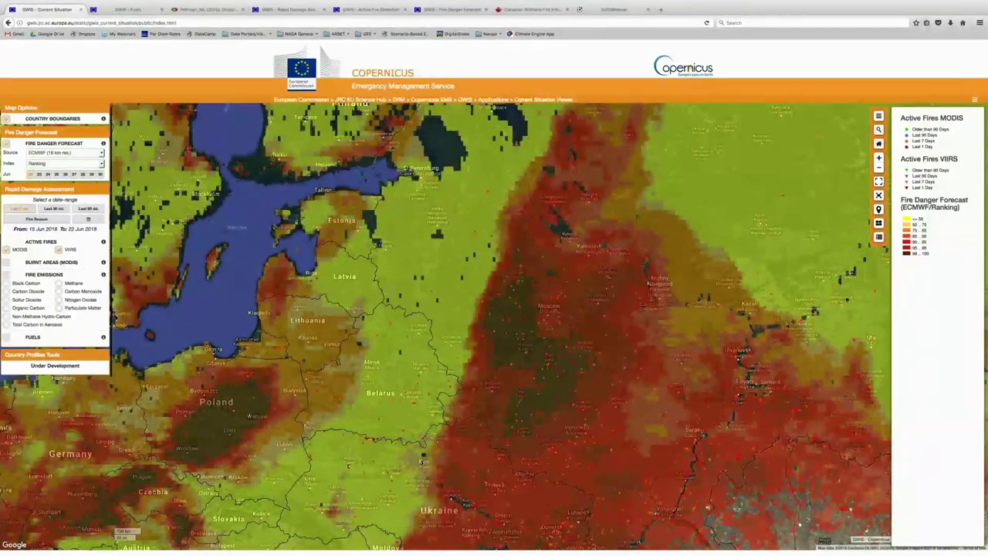
Hide the fire danger forecast and set a custom worldwide active fire date range from 26 April to 25 May 2018.
click(878, 144)
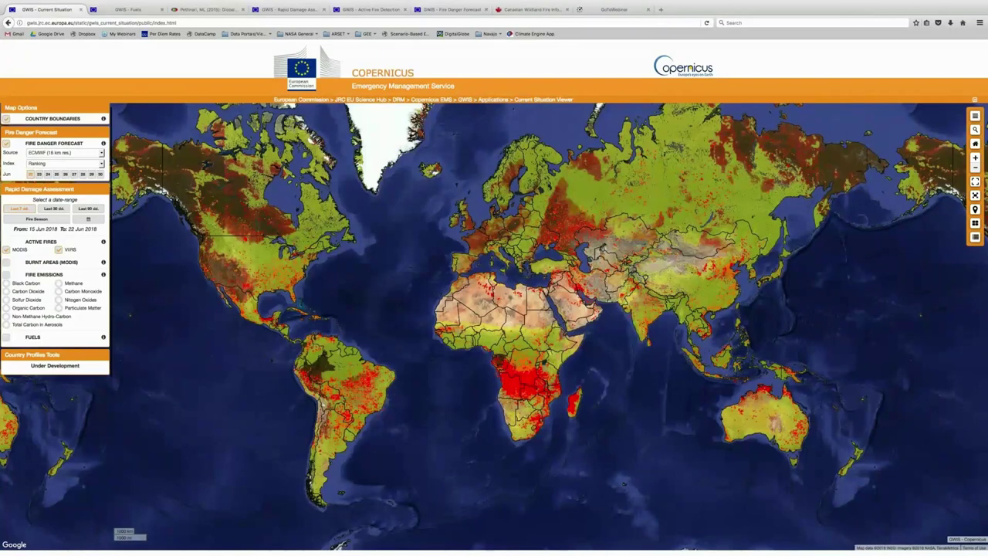
click(7, 143)
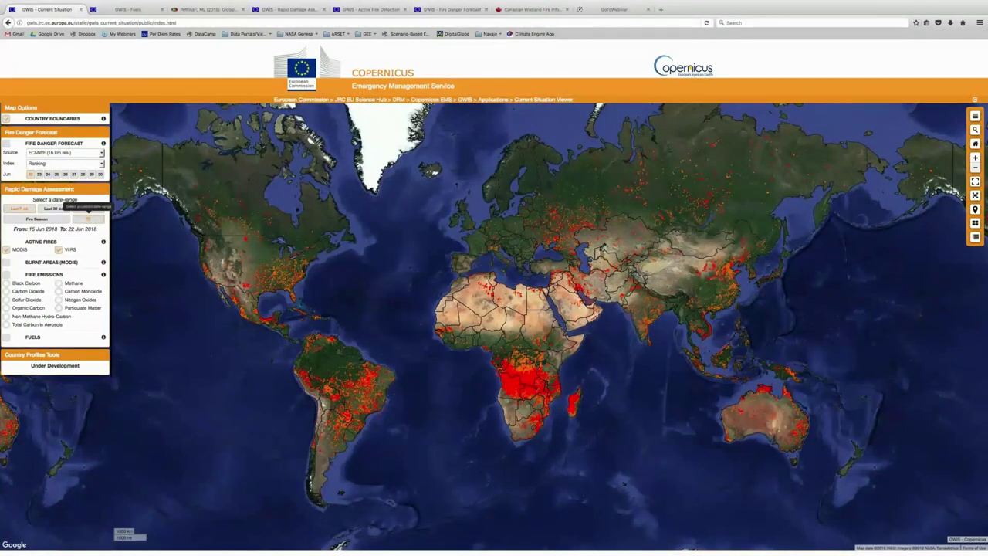
click(88, 219)
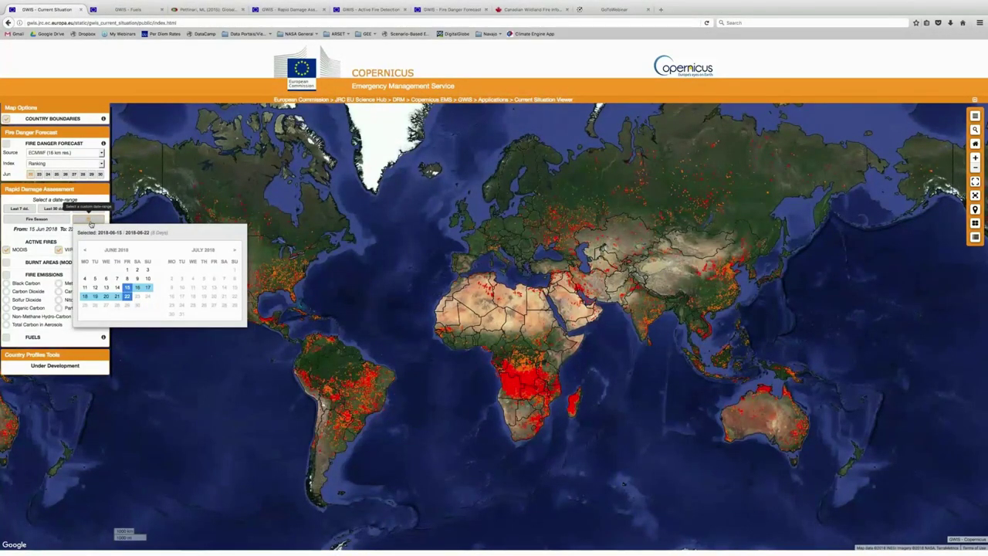
click(86, 251)
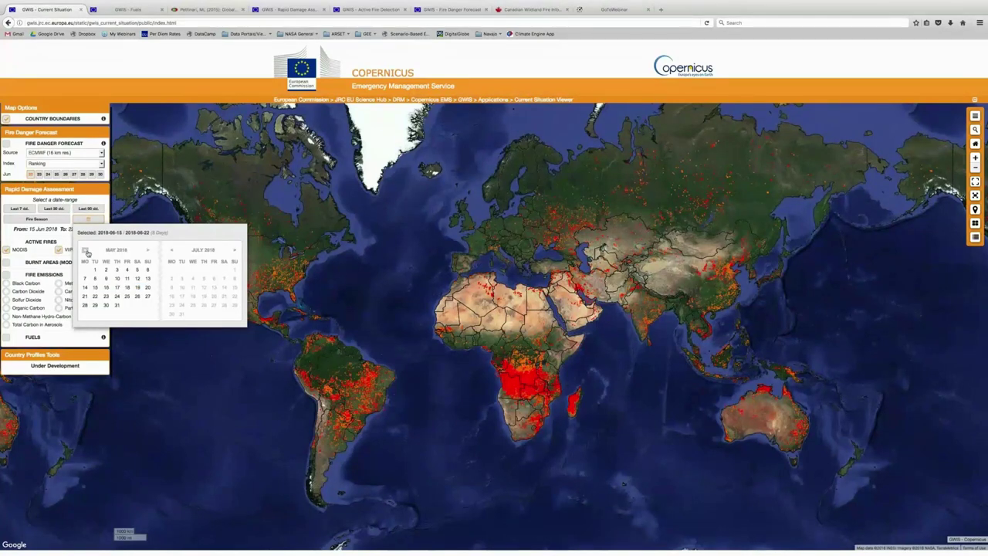
click(86, 251)
click(117, 306)
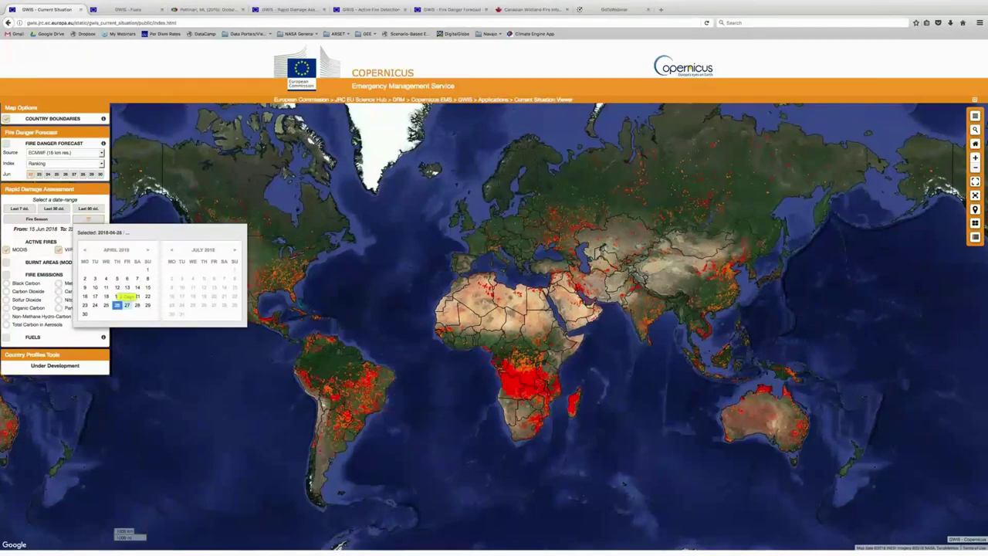
click(173, 252)
click(173, 252)
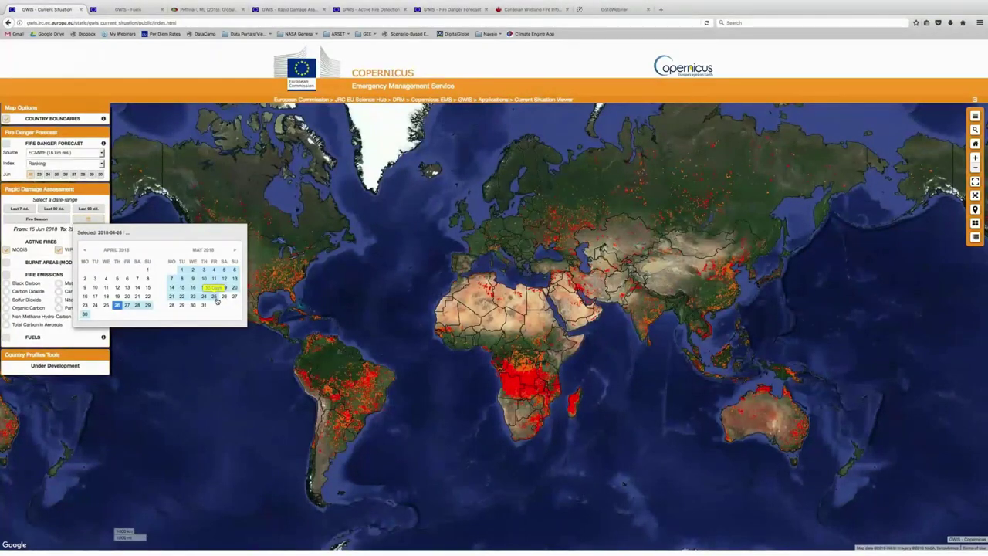
click(215, 296)
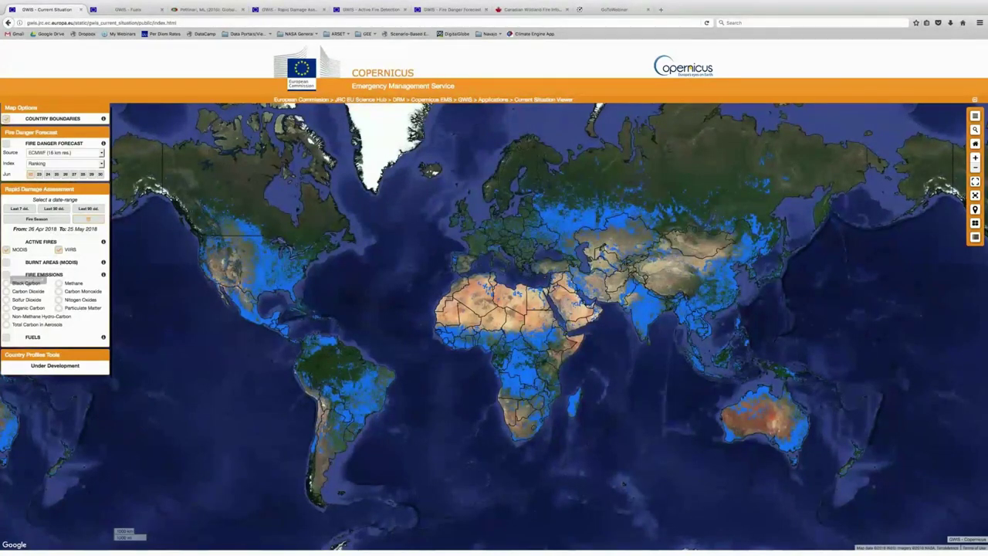
Show the Particulate Matter fire emissions over eastern Russia and northeast China, and display the map legend.
click(7, 283)
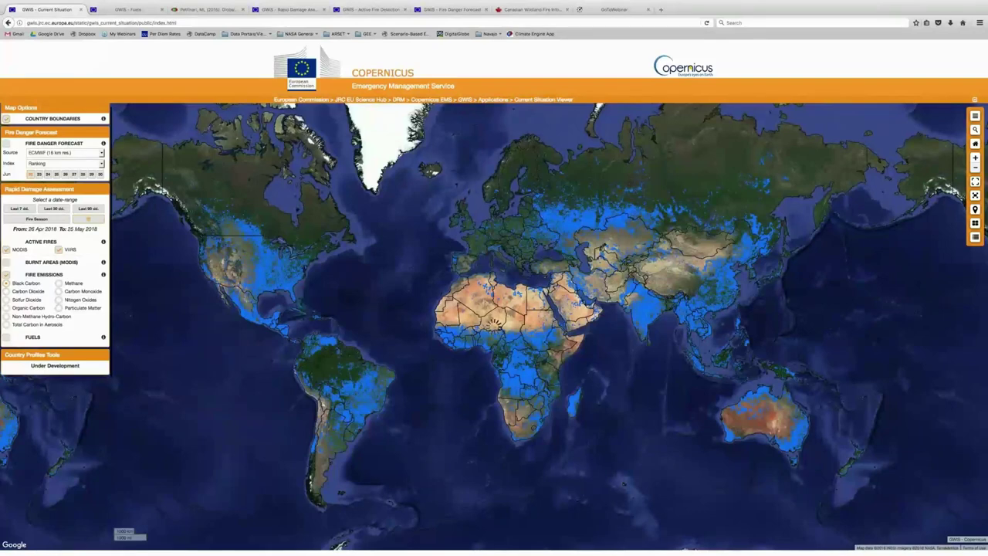
click(59, 308)
drag(727, 194, 812, 272)
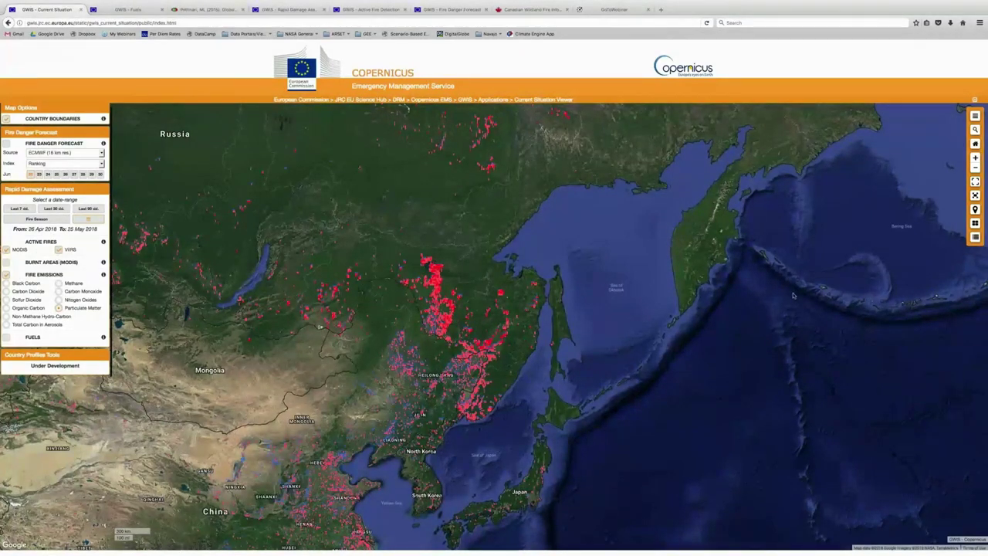
click(975, 223)
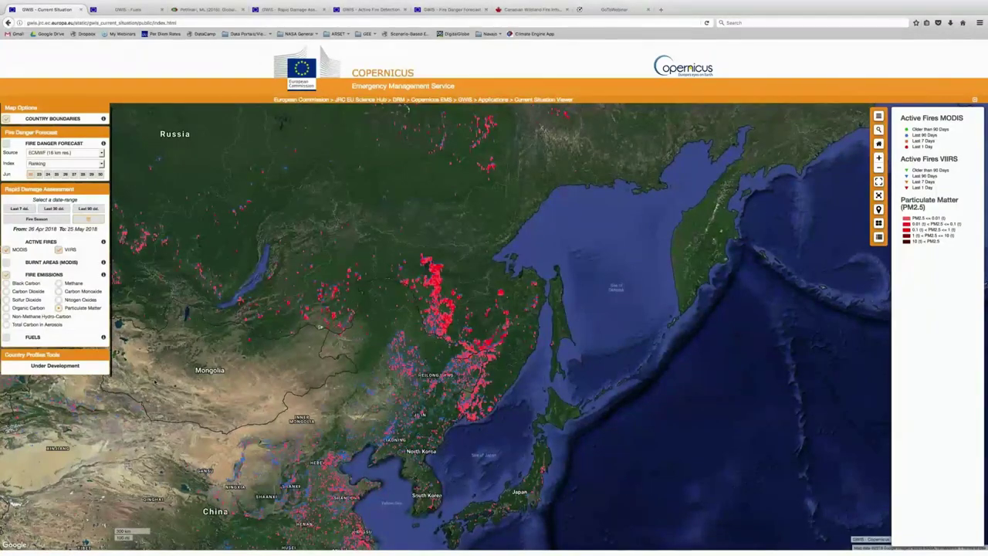
Hide and reshow the fire emissions to compare them with active fires, and examine the dense fire cluster north of Heilongjiang up close.
click(6, 275)
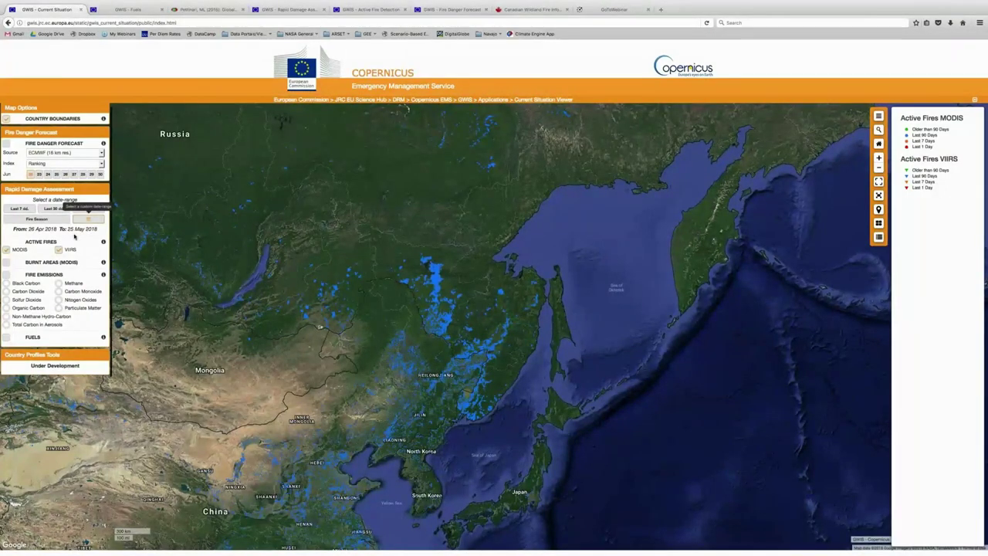
click(7, 275)
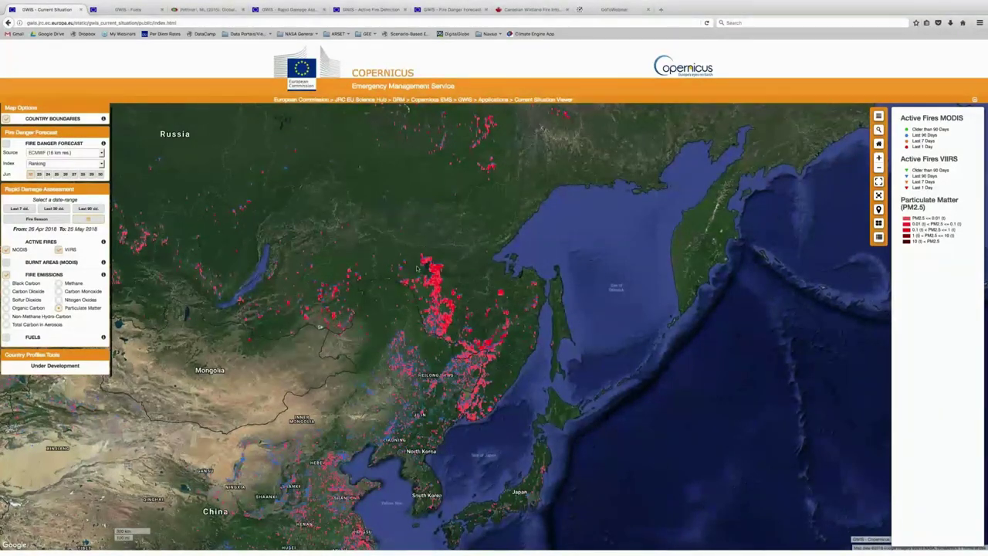
scroll(417, 267, down, 2)
scroll(417, 268, down, 1)
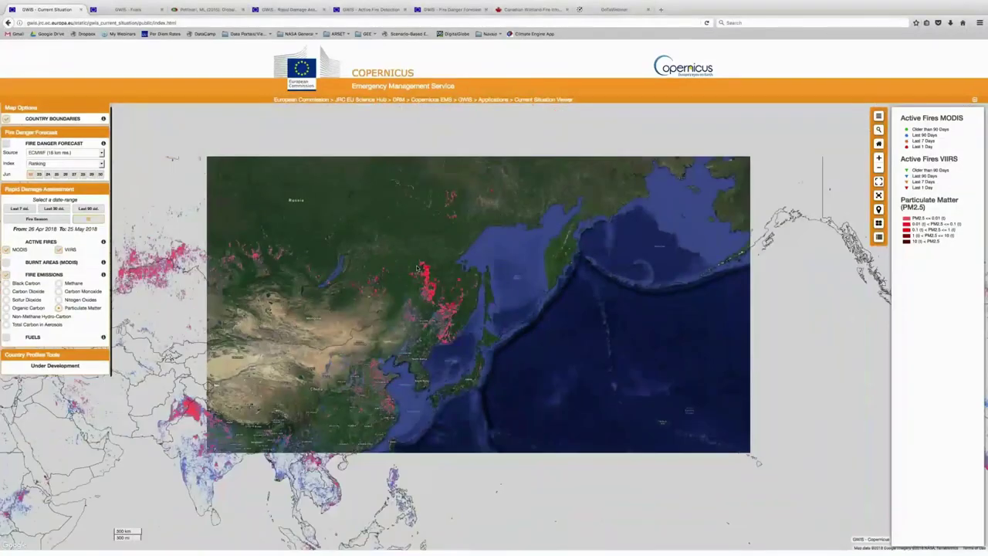
scroll(417, 268, up, 3)
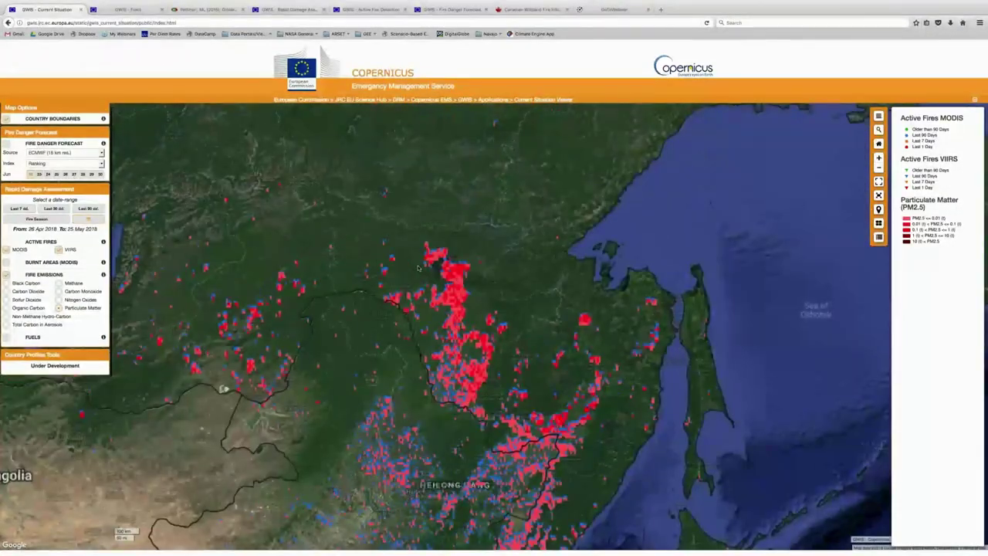
scroll(417, 268, up, 1)
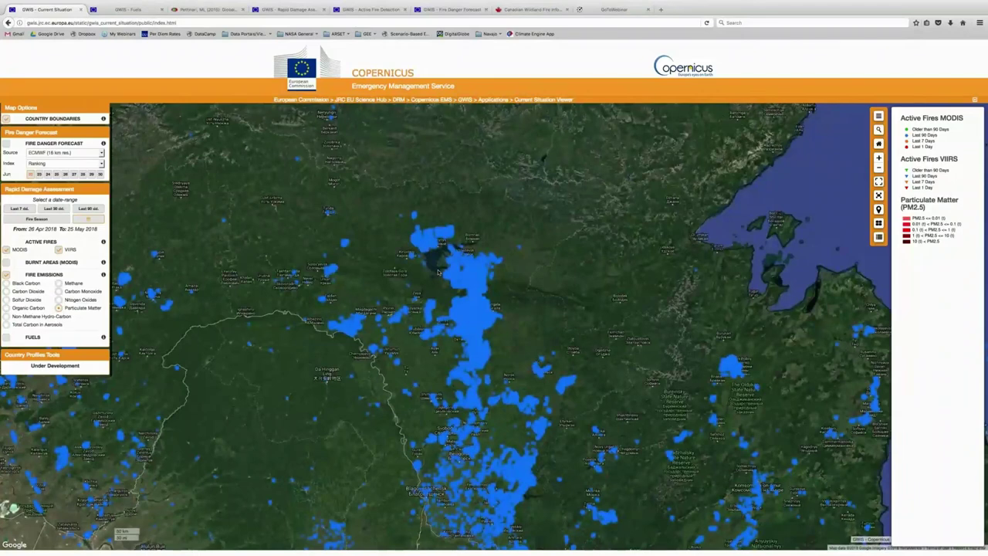
Examine the fire cluster around the Zeya Reservoir up close with the Particulate Matter emissions hidden, and return to the wider region.
scroll(437, 271, up, 1)
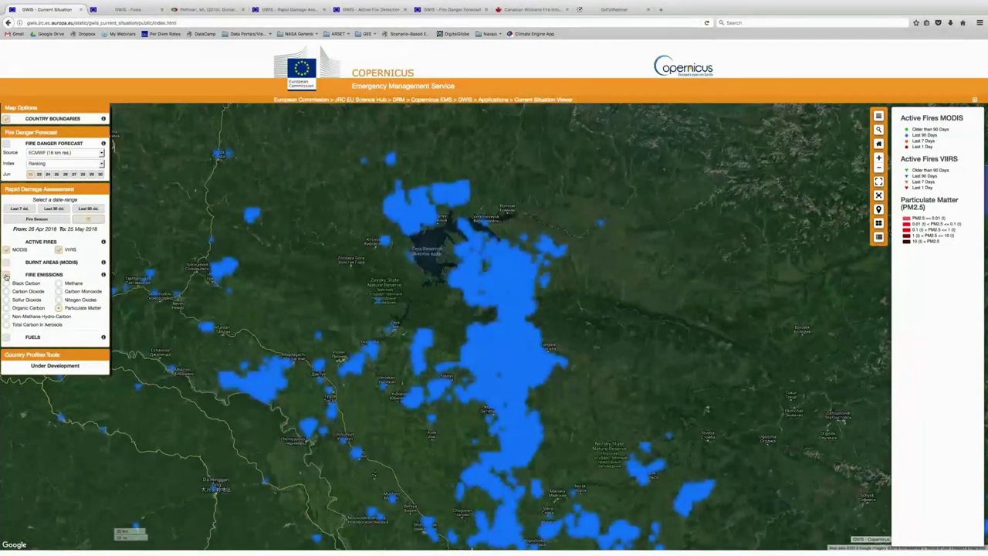
click(6, 275)
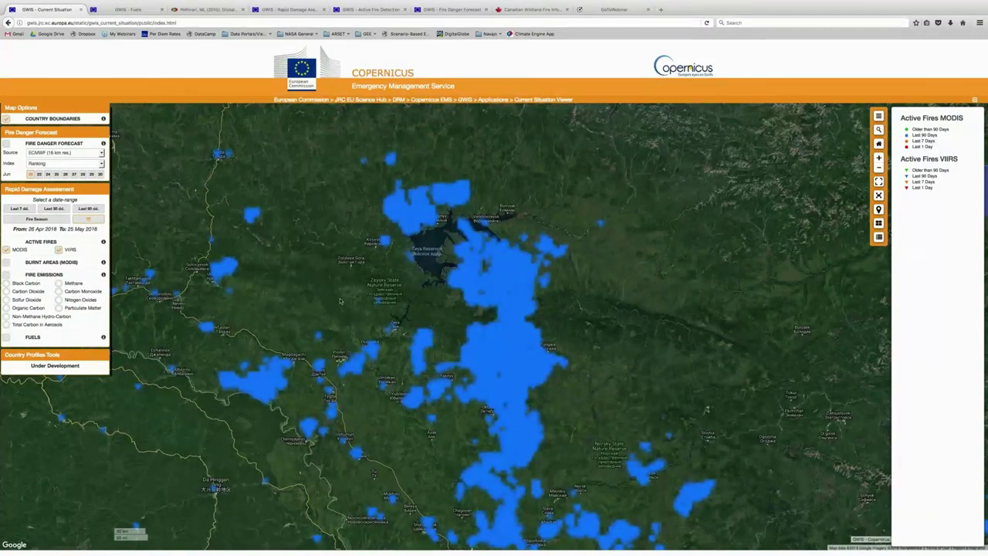
scroll(338, 301, down, 1)
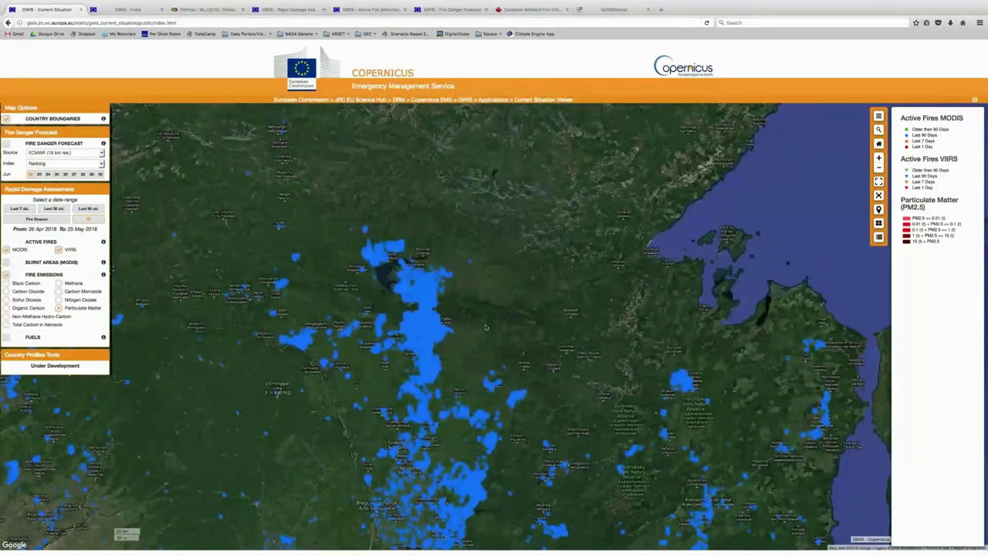
Show the Nitrogen Oxides fire emissions, switch them to Sulfur Dioxide for comparison, and turn on the Fuels layer.
click(59, 300)
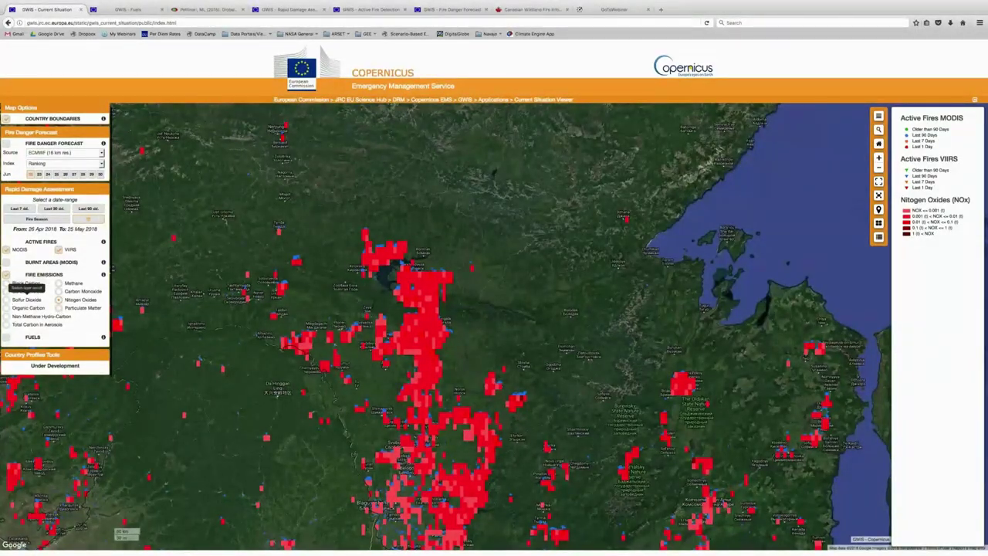
click(6, 301)
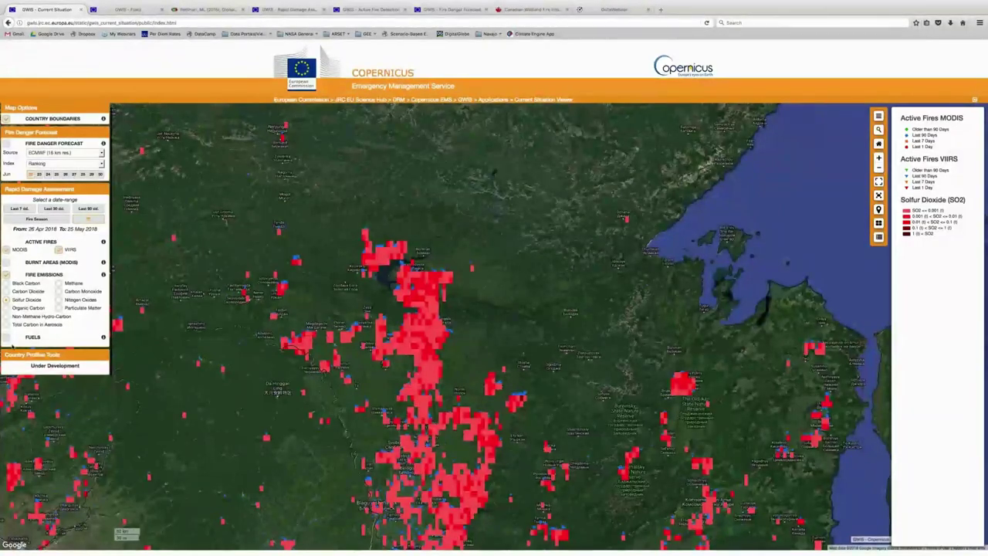
click(8, 338)
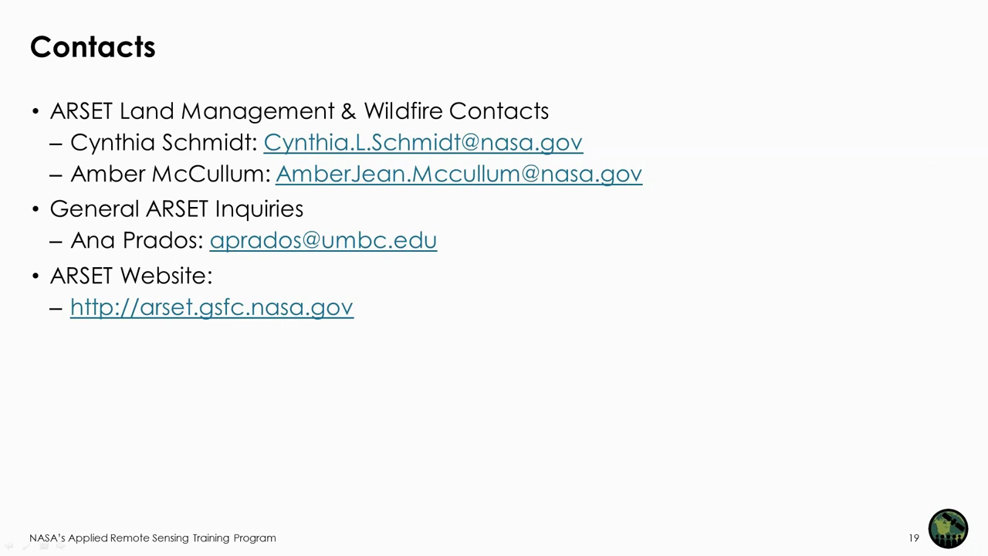
click(687, 299)
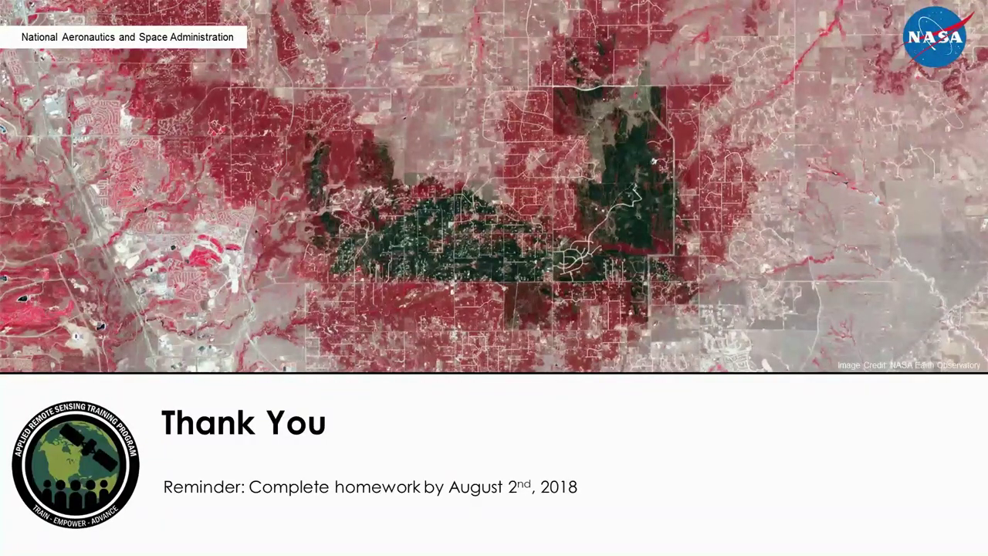
key(Right)
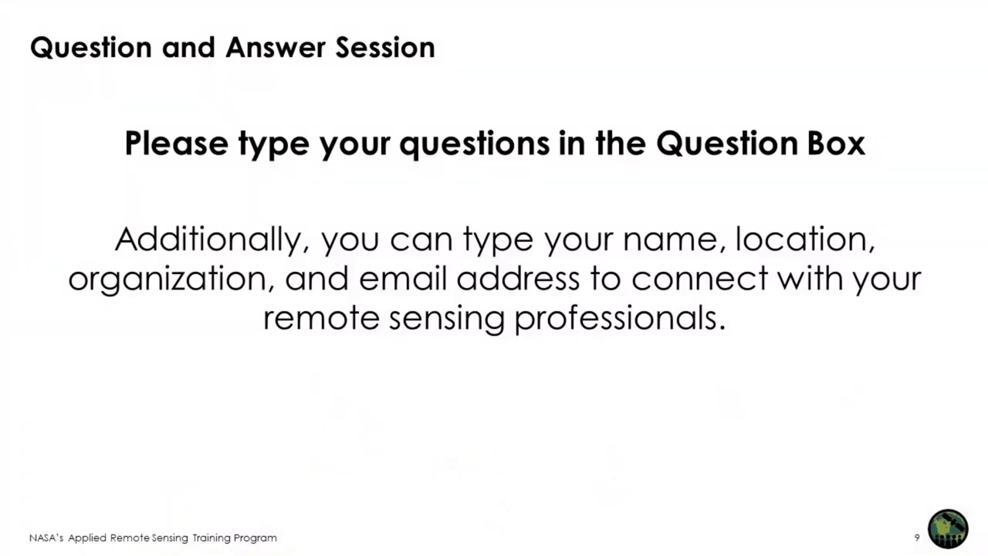